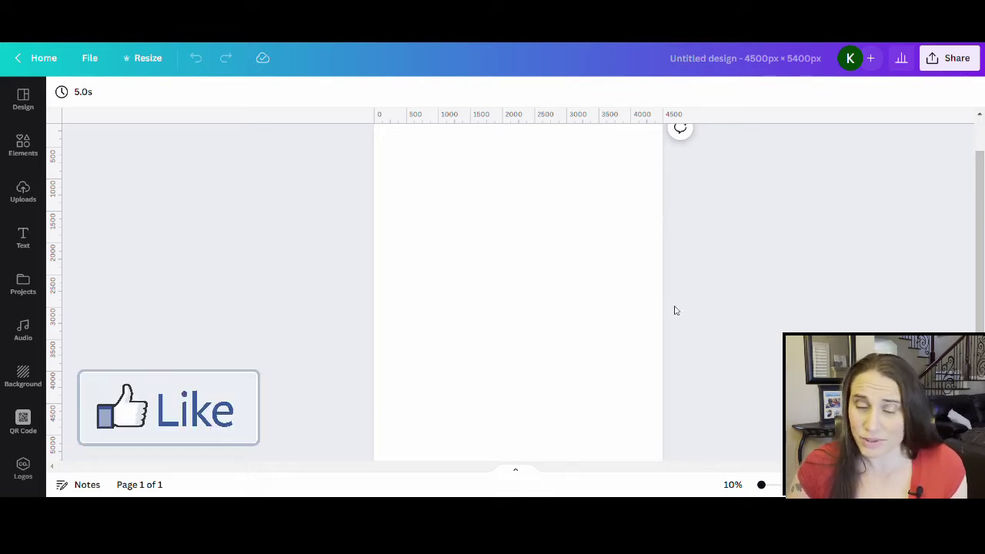
# Fill the blank page's background with black.
pyautogui.click(486, 288)
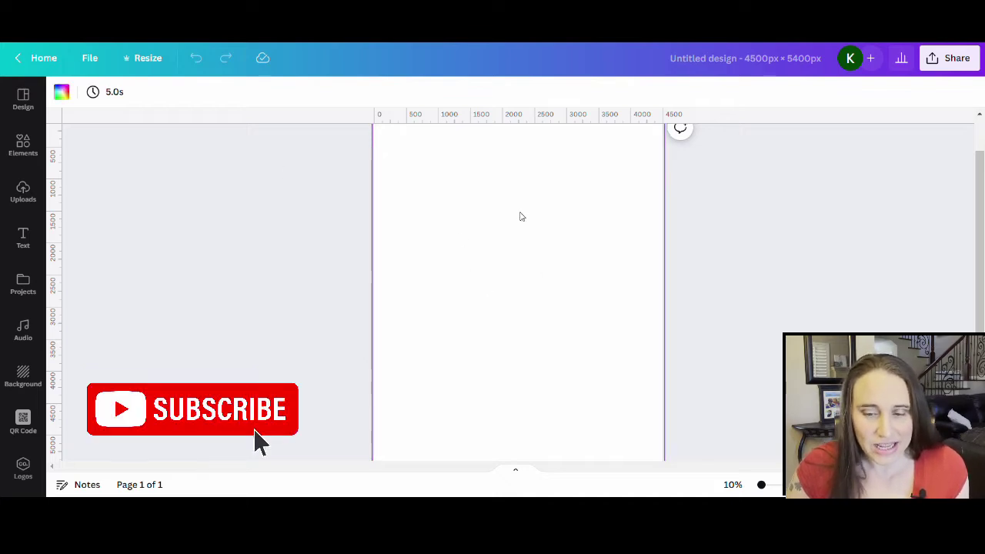
pyautogui.click(61, 94)
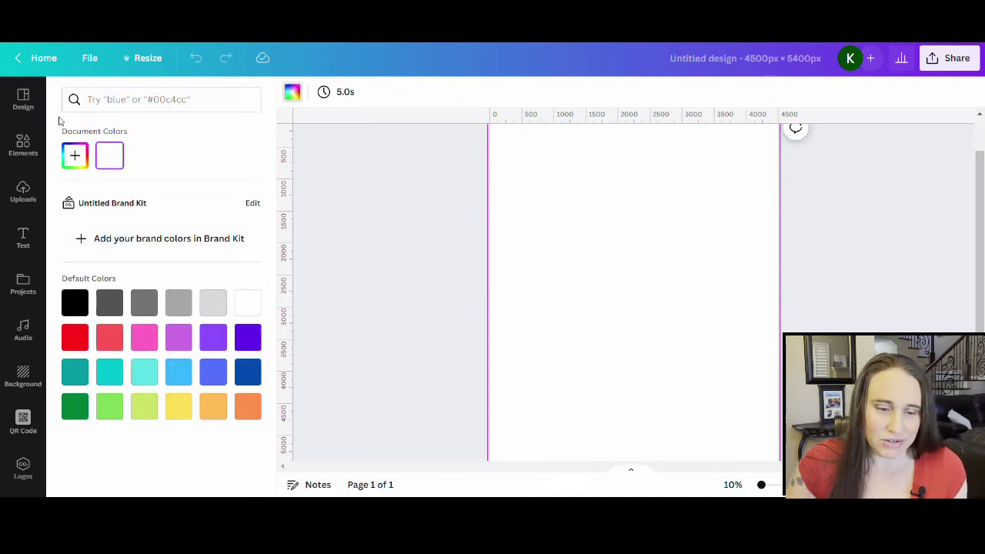
pyautogui.click(75, 303)
pyautogui.click(408, 249)
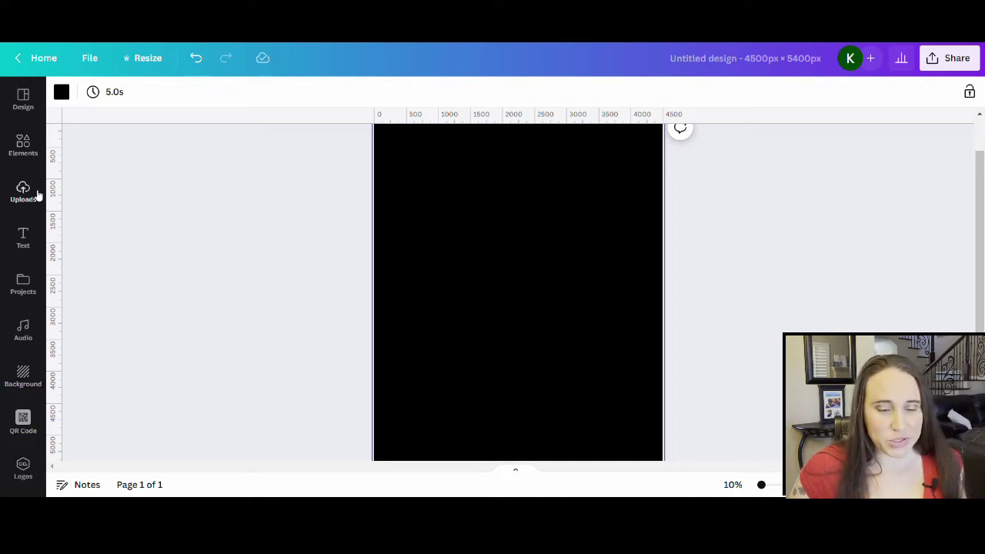
# Search the elements library for "aloha" and show only the graphics.
pyautogui.click(25, 147)
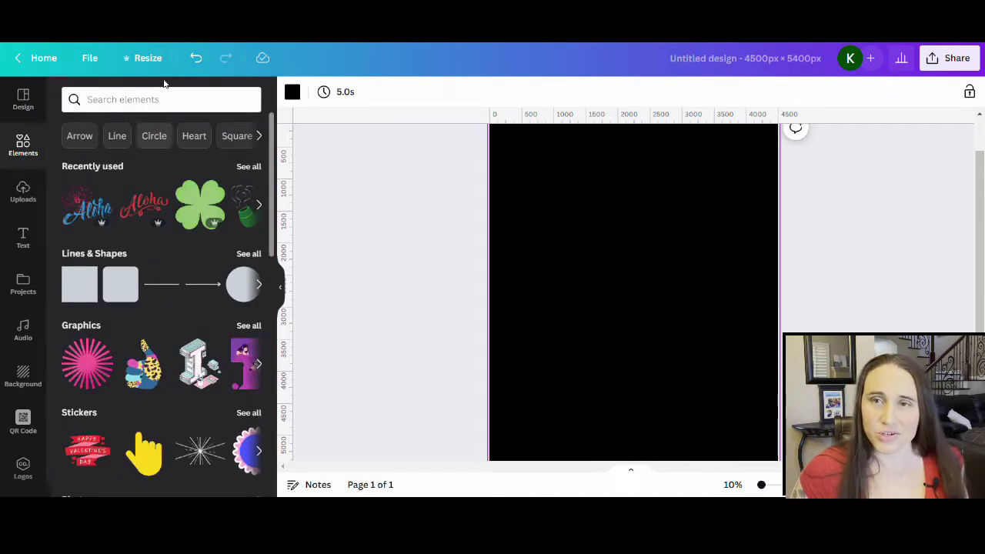
pyautogui.click(155, 102)
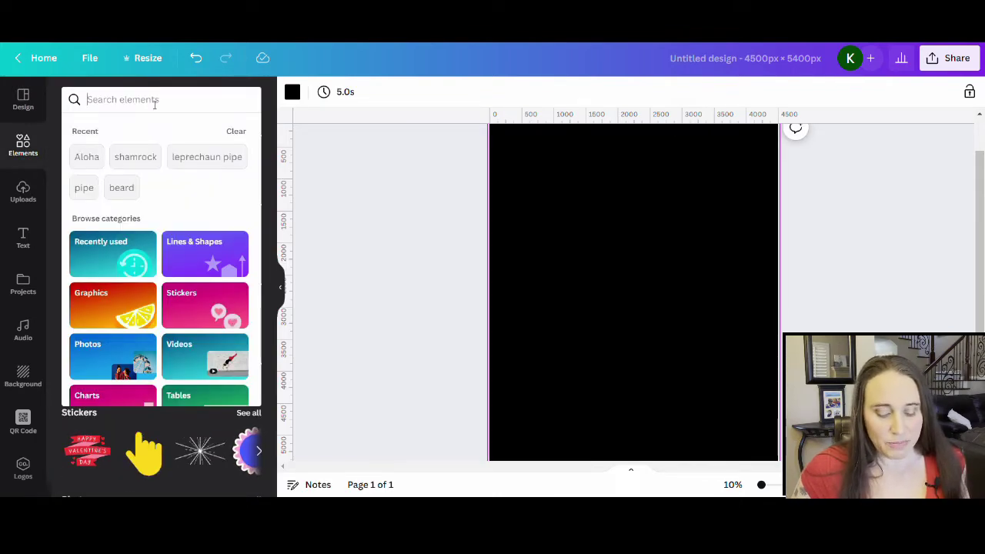
pyautogui.write('aloha')
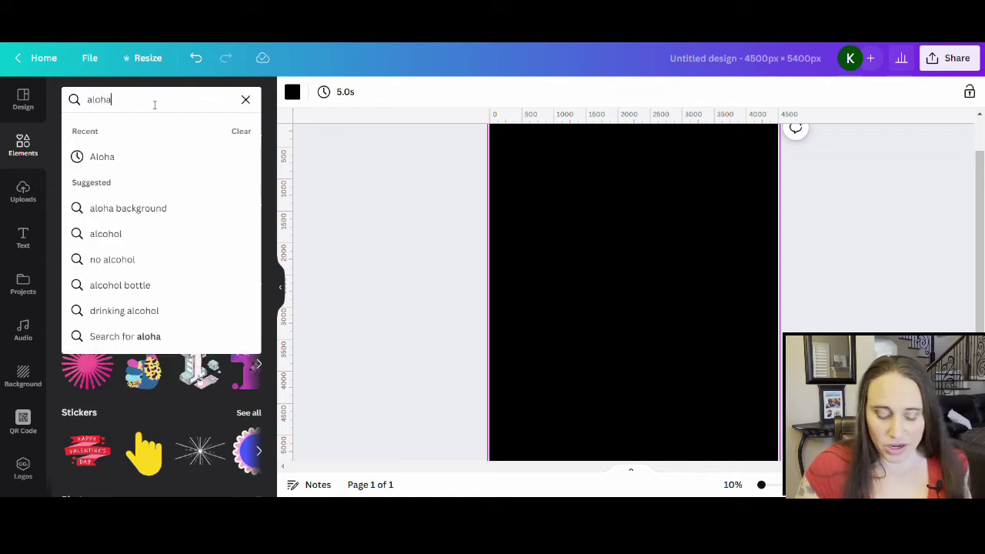
pyautogui.press('Return')
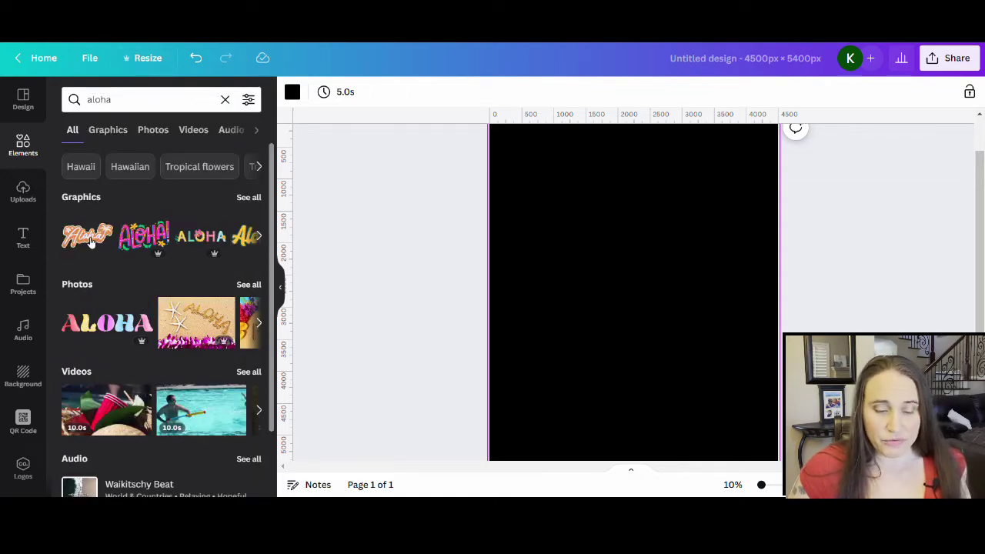
pyautogui.click(110, 130)
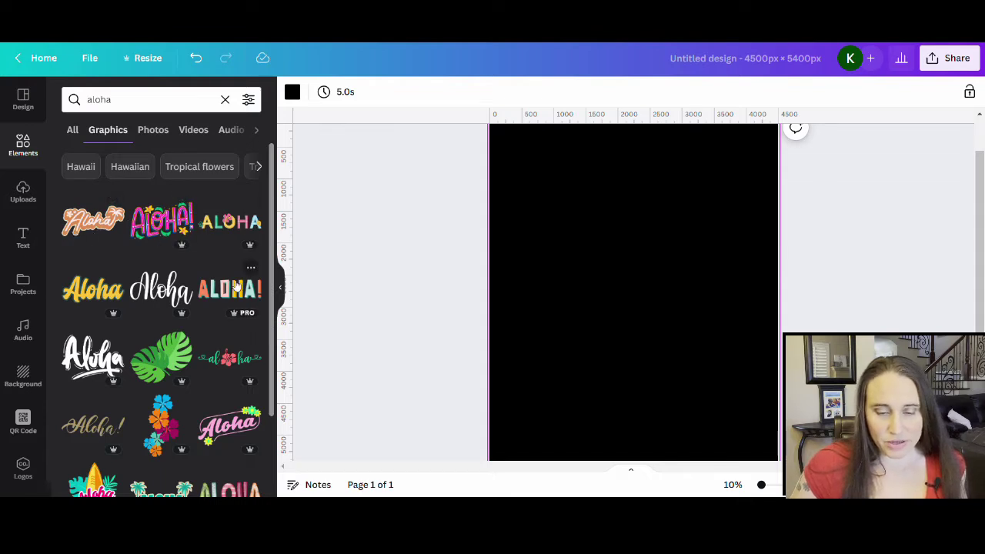
# Look through the "aloha" graphics for lettering and tropical artwork that suits the black page.
pyautogui.scroll(-2, 115, 292)
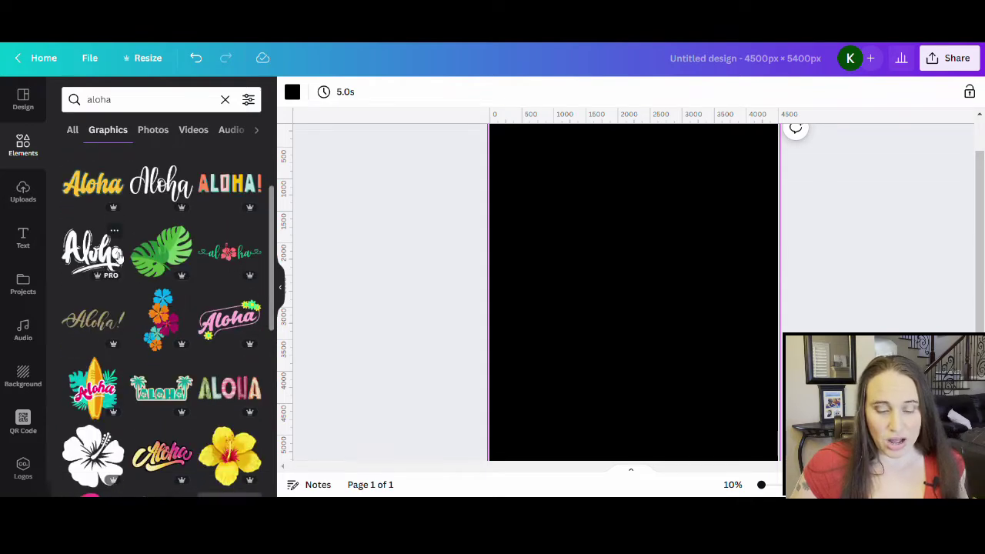
pyautogui.scroll(-2, 121, 295)
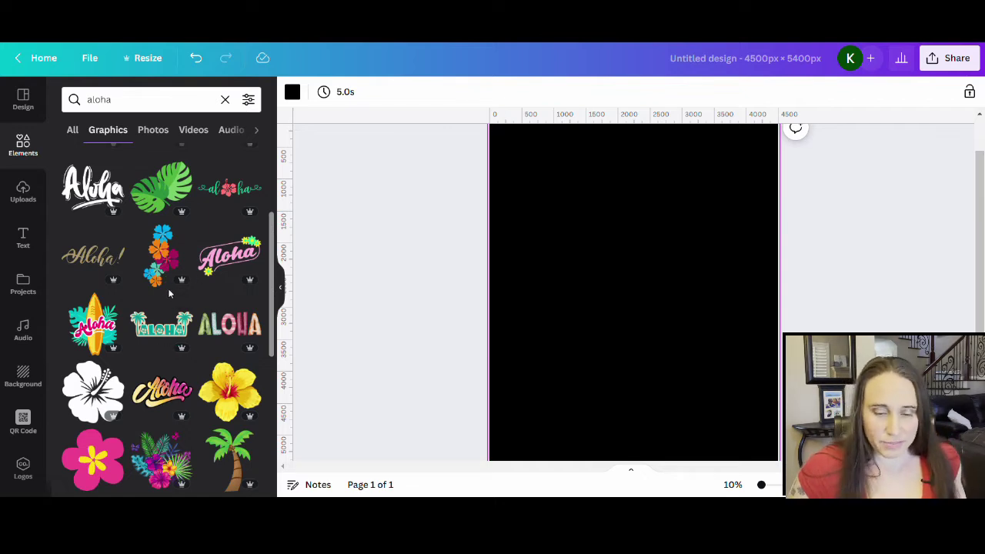
pyautogui.scroll(-1, 185, 287)
pyautogui.scroll(-3, 185, 281)
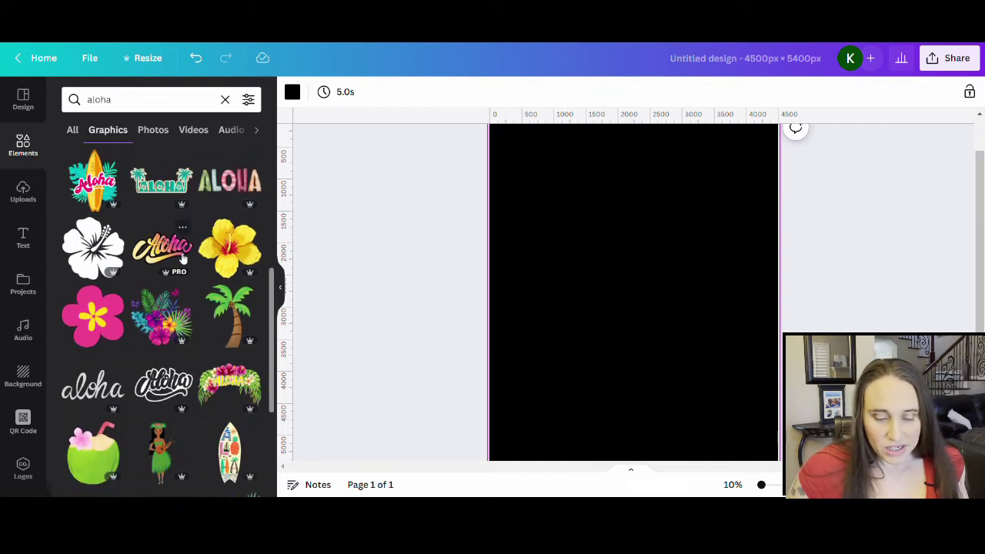
pyautogui.scroll(-2, 127, 292)
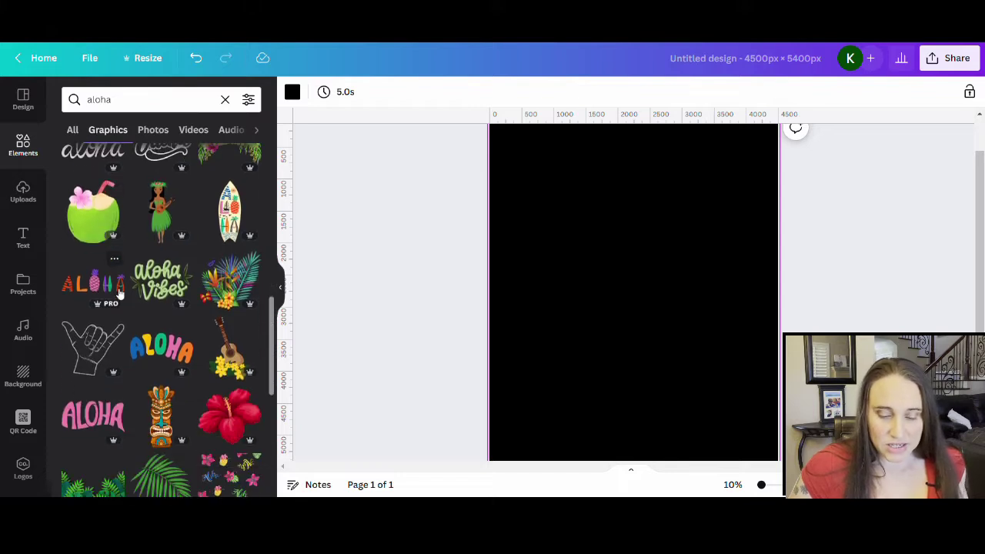
pyautogui.scroll(-5, 185, 293)
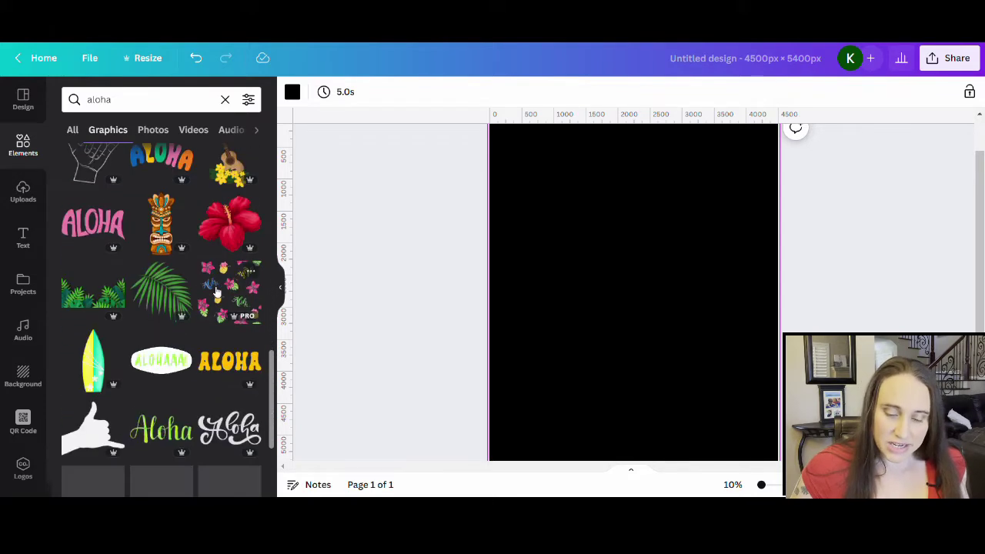
pyautogui.scroll(-8, 217, 291)
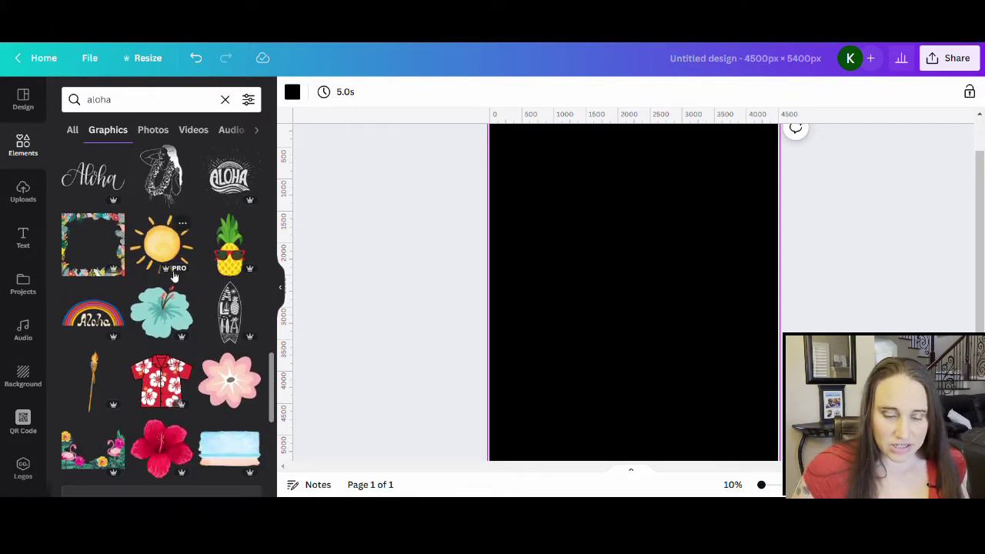
pyautogui.scroll(-5, 187, 262)
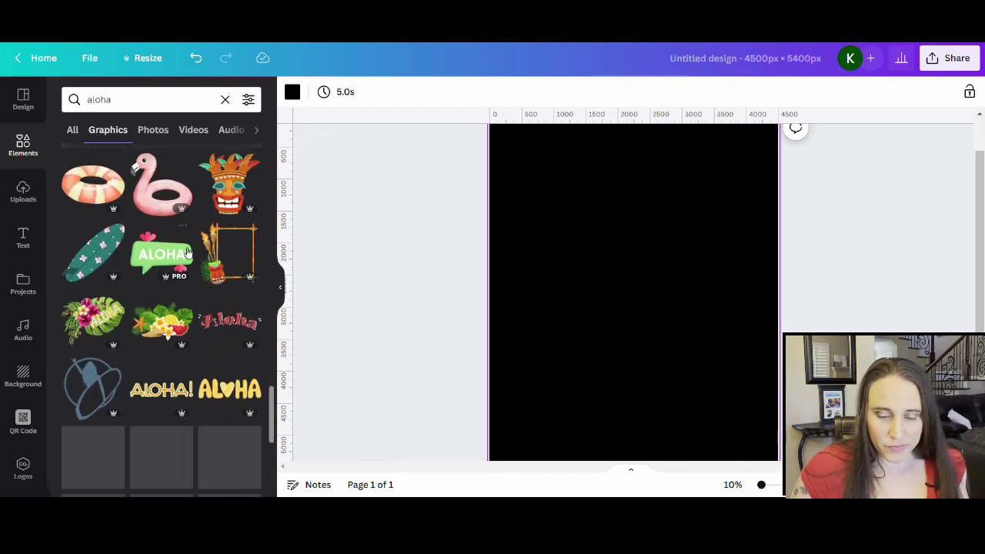
pyautogui.scroll(-1, 204, 285)
pyautogui.scroll(-2, 204, 331)
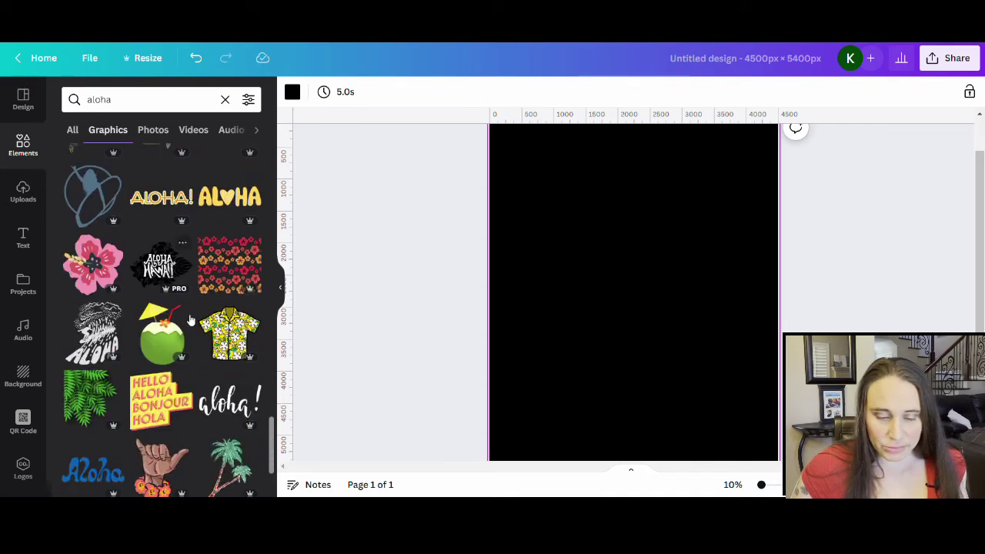
pyautogui.scroll(-4, 204, 364)
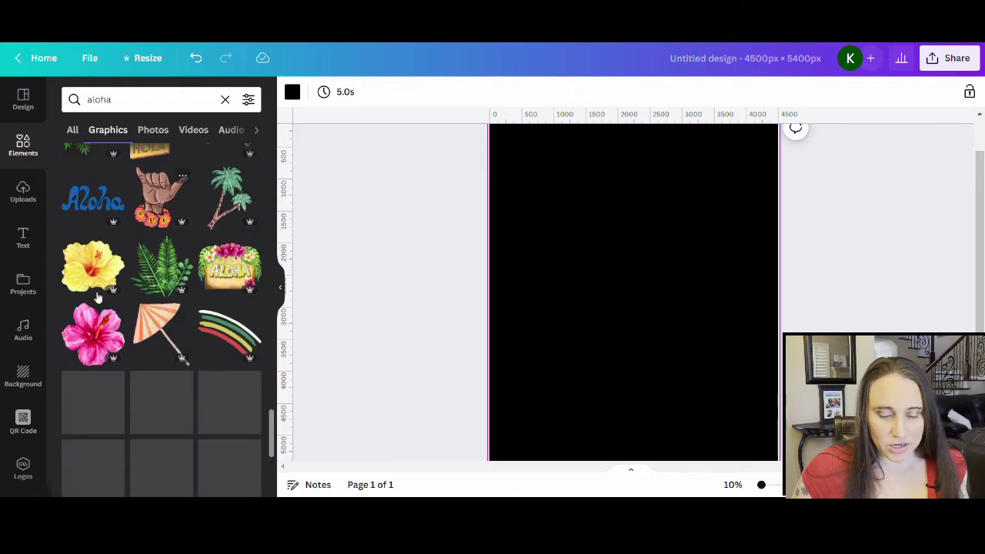
pyautogui.scroll(-3, 162, 320)
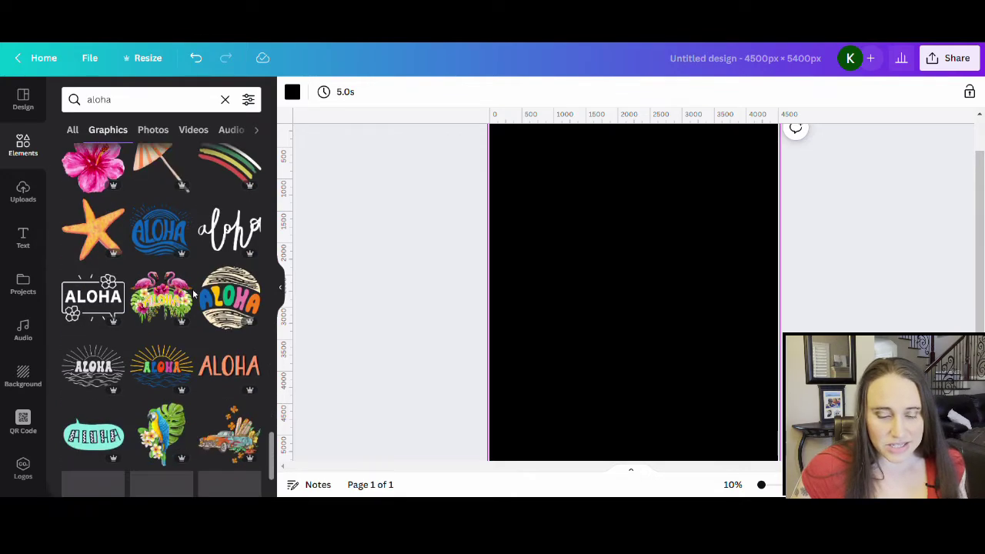
pyautogui.scroll(-2, 177, 316)
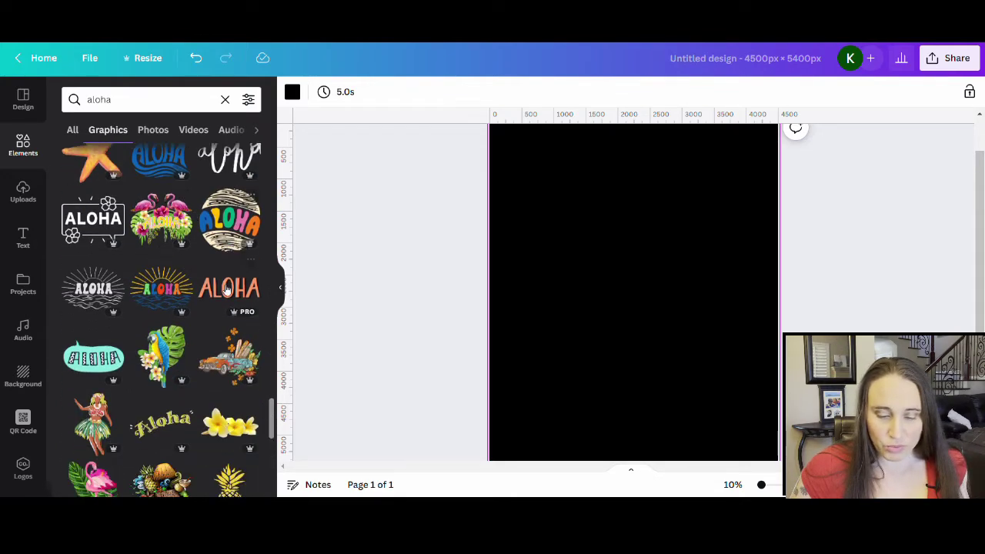
pyautogui.scroll(-3, 183, 304)
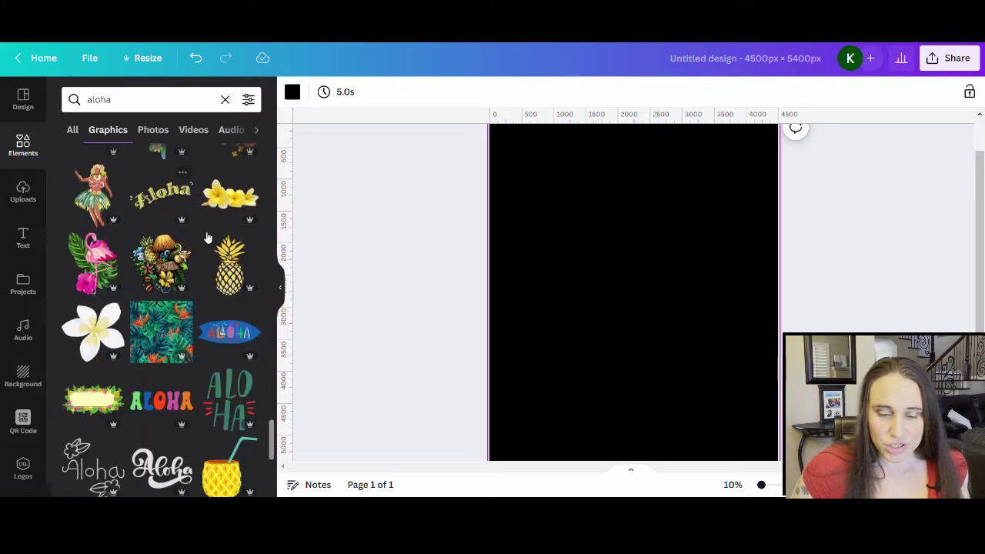
pyautogui.scroll(-2, 193, 246)
pyautogui.scroll(-2, 154, 270)
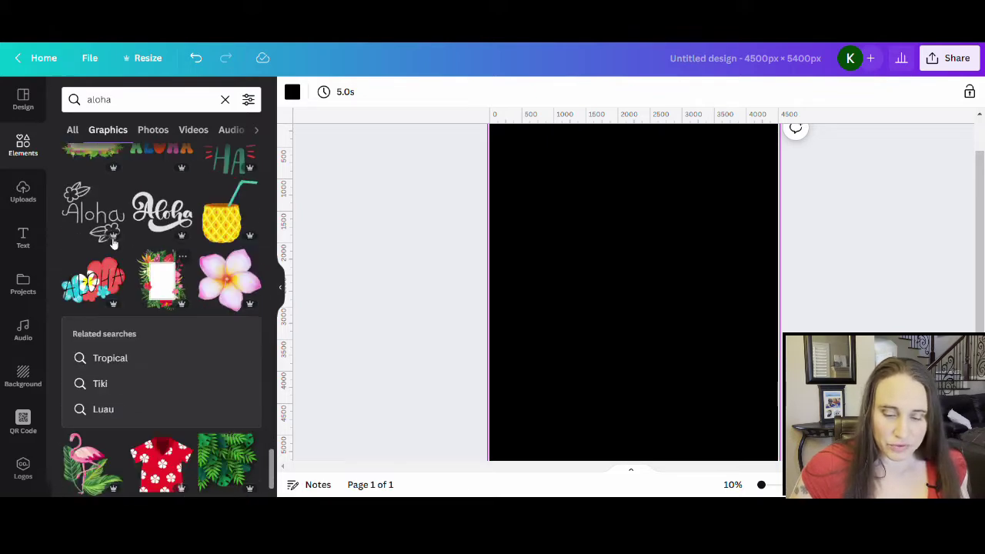
pyautogui.scroll(-3, 158, 281)
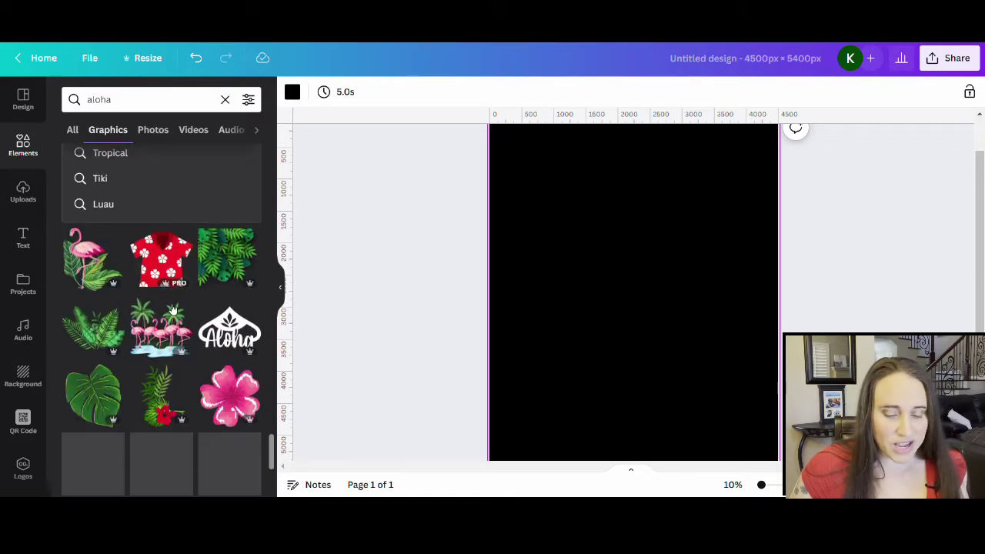
pyautogui.scroll(-3, 169, 330)
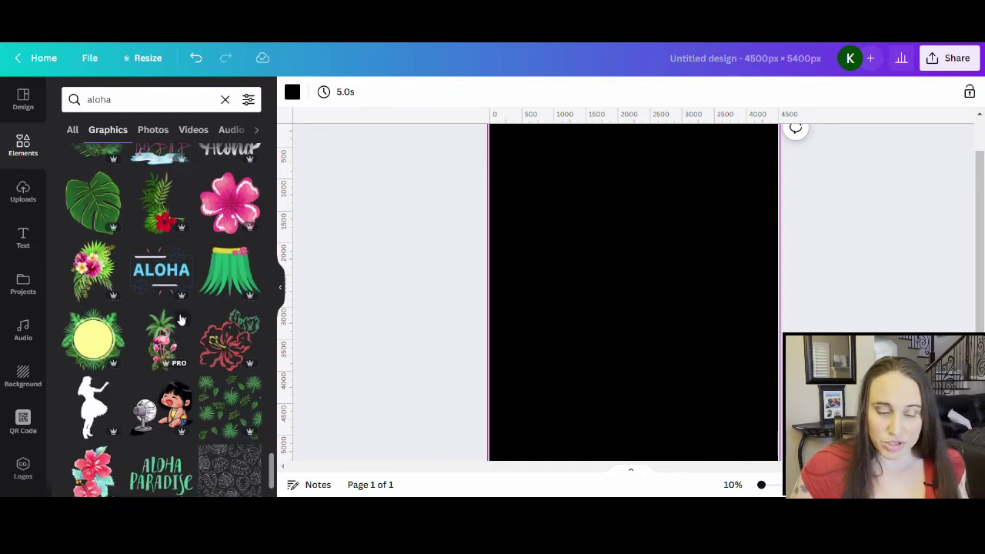
pyautogui.scroll(-1, 181, 318)
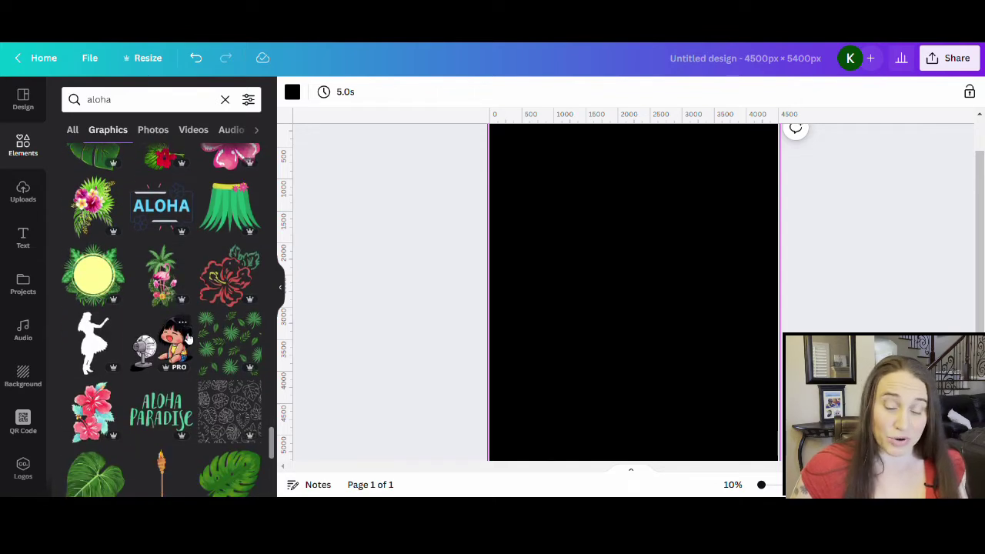
pyautogui.scroll(-3, 179, 330)
pyautogui.scroll(-4, 179, 336)
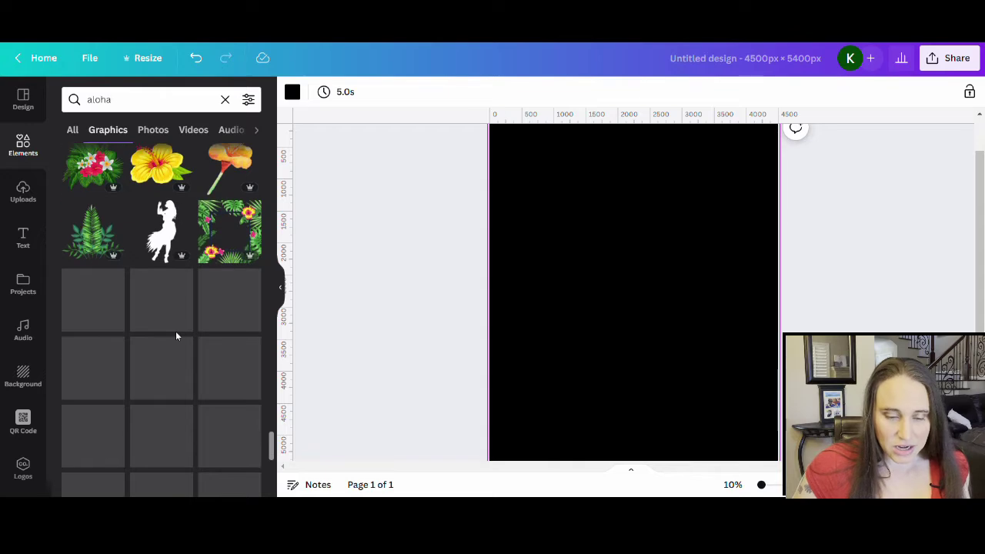
pyautogui.scroll(-6, 185, 266)
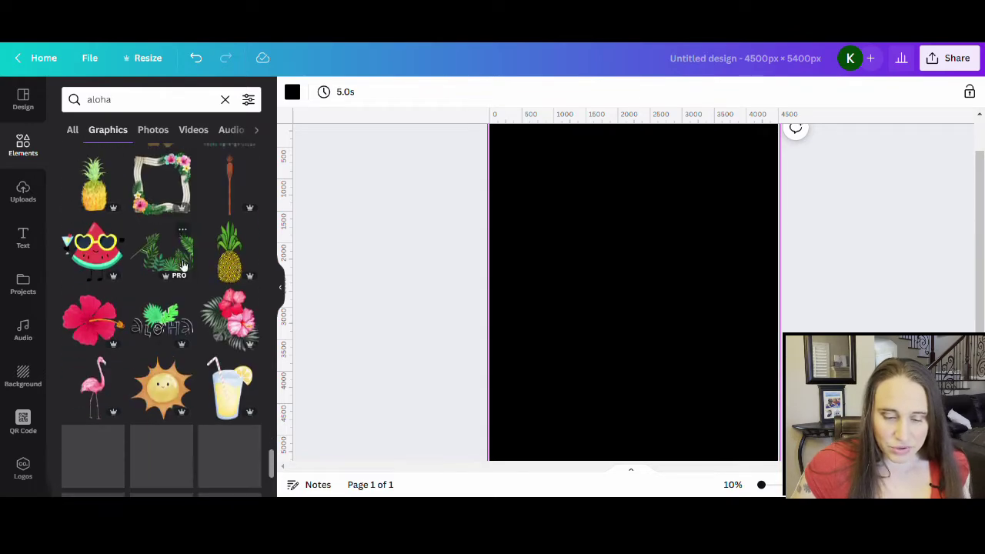
pyautogui.scroll(-8, 192, 272)
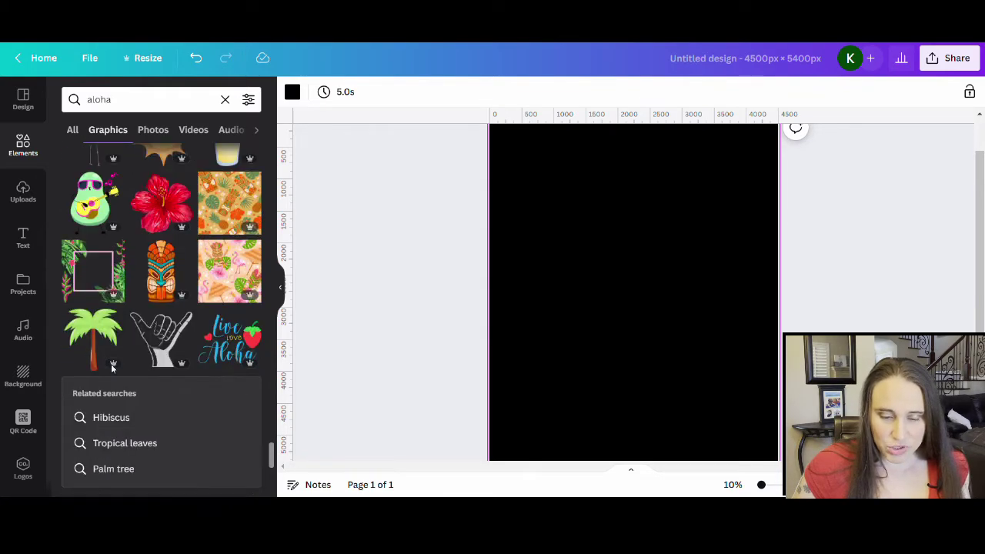
pyautogui.scroll(-5, 108, 254)
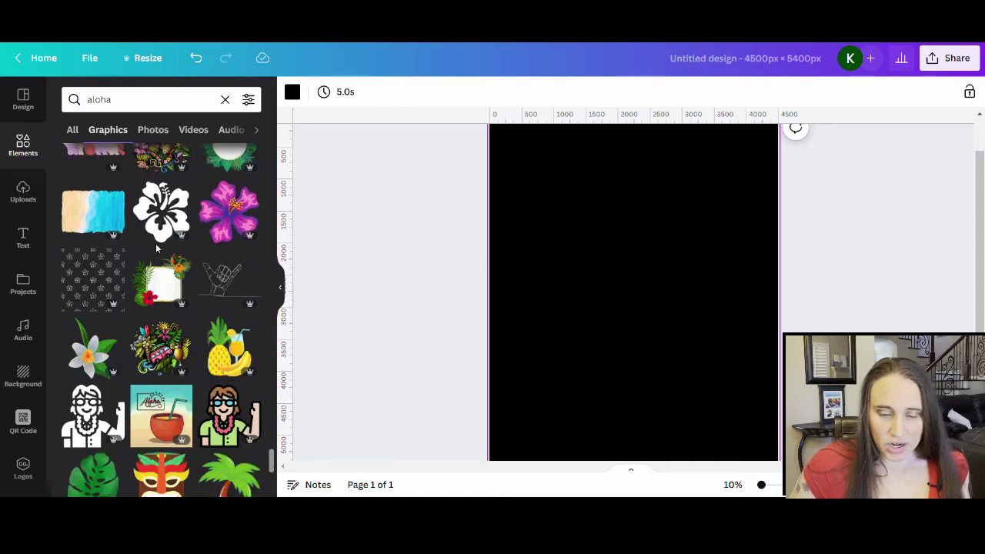
pyautogui.scroll(-3, 139, 362)
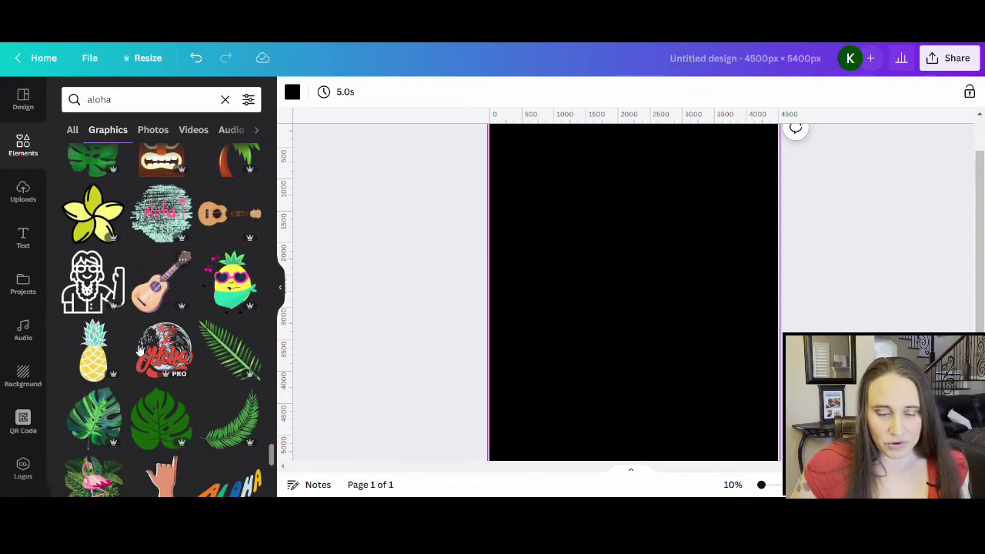
pyautogui.scroll(-7, 142, 352)
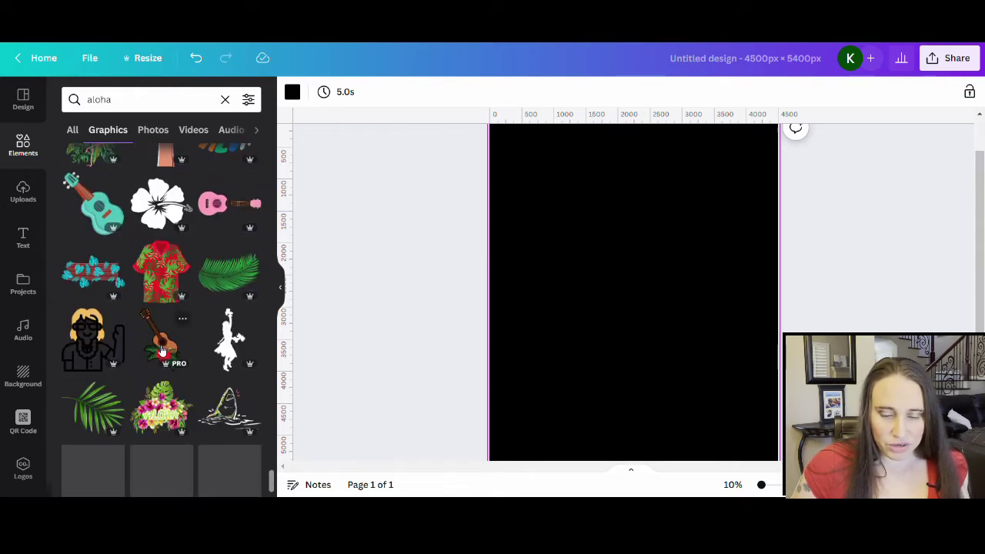
pyautogui.scroll(-5, 171, 363)
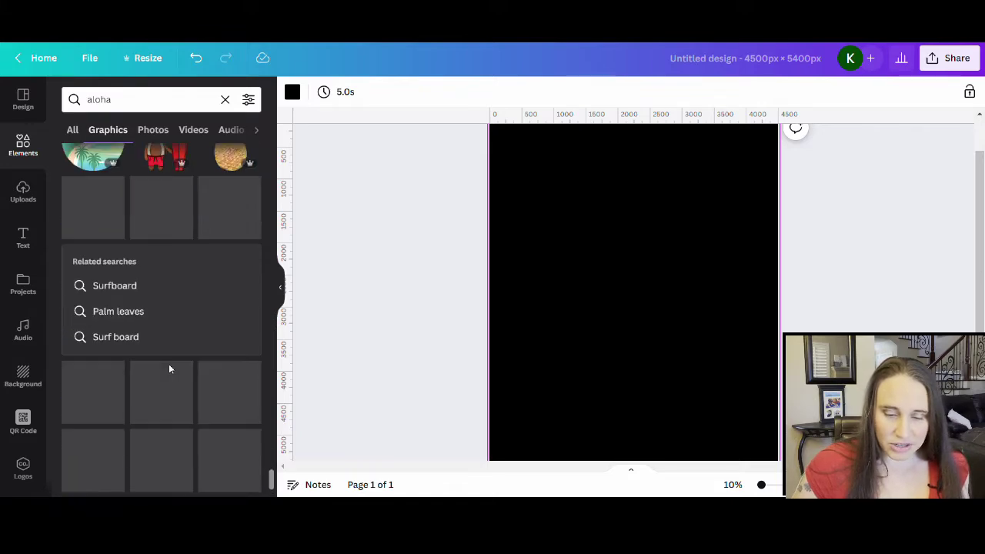
pyautogui.scroll(-5, 171, 359)
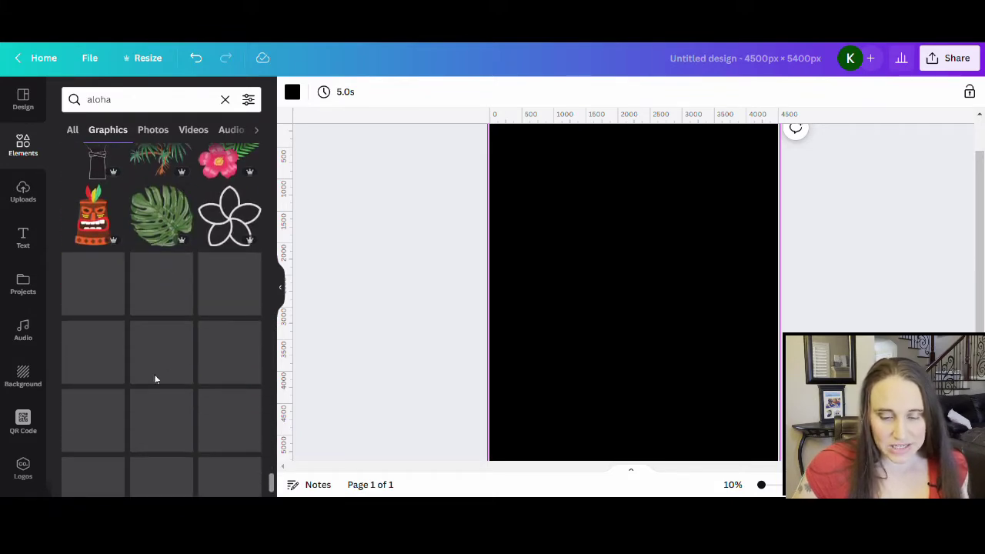
pyautogui.scroll(-6, 173, 360)
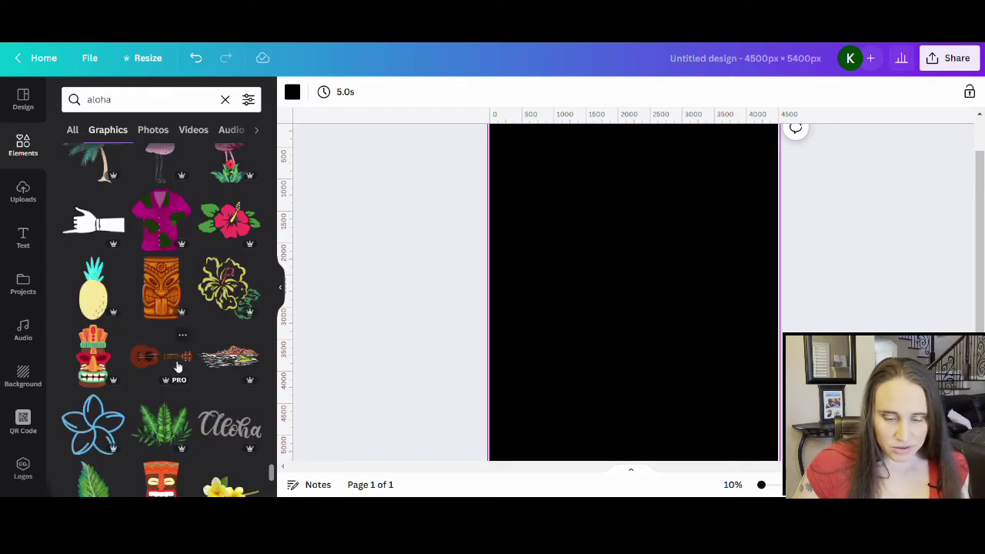
pyautogui.scroll(-4, 184, 358)
pyautogui.scroll(-5, 202, 297)
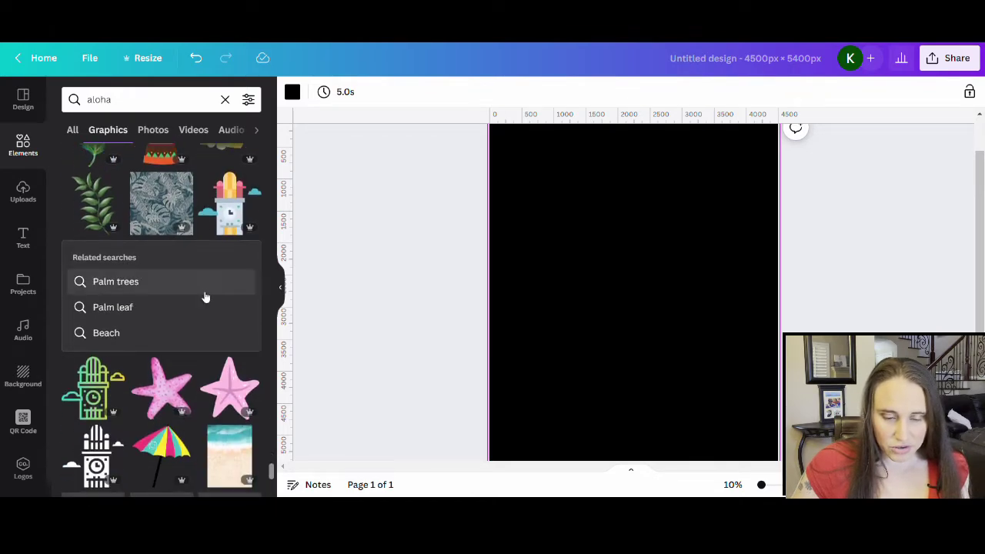
pyautogui.scroll(-5, 194, 296)
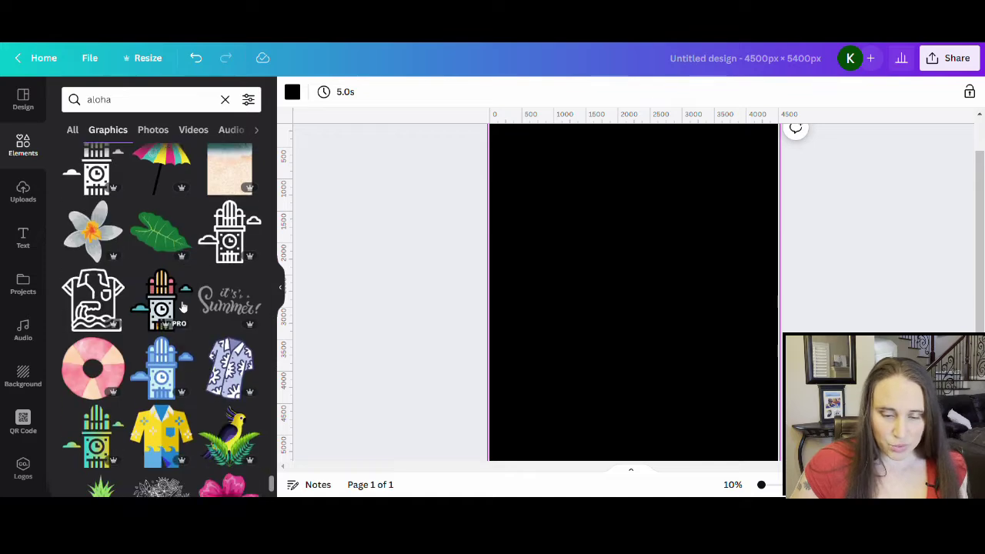
# Browse further down the "aloha" graphics for script-style "Aloha" lettering to use as the centrepiece.
pyautogui.scroll(-5, 157, 309)
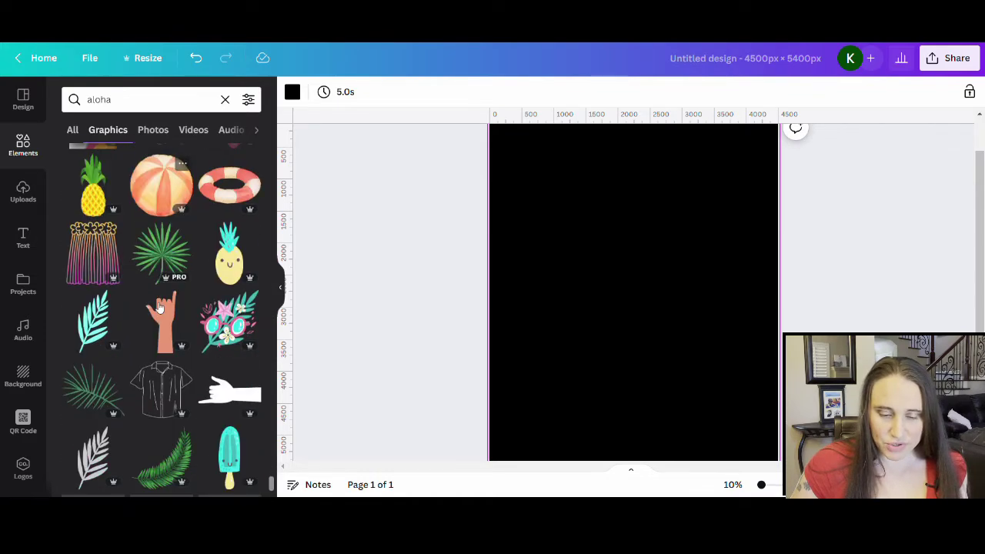
pyautogui.scroll(-6, 157, 304)
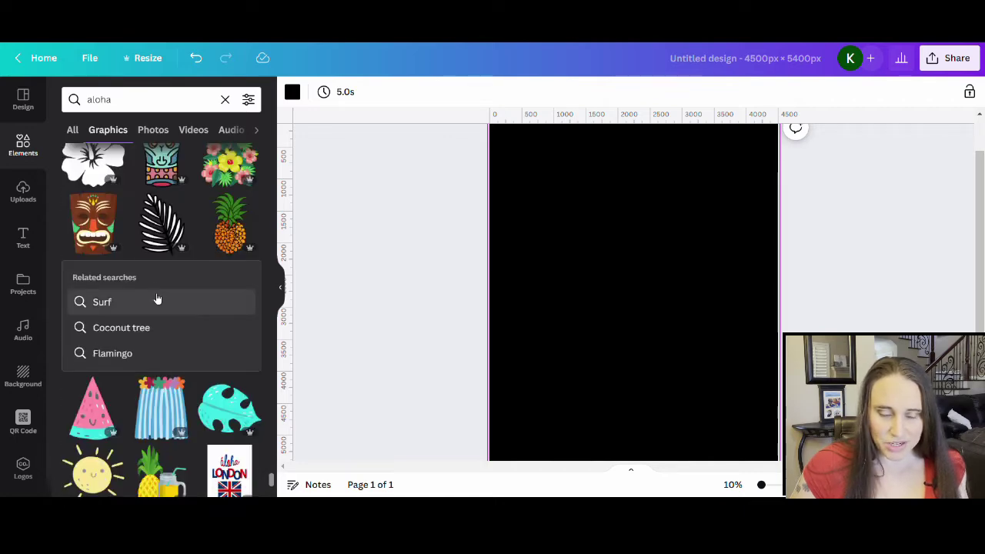
pyautogui.scroll(-4, 132, 275)
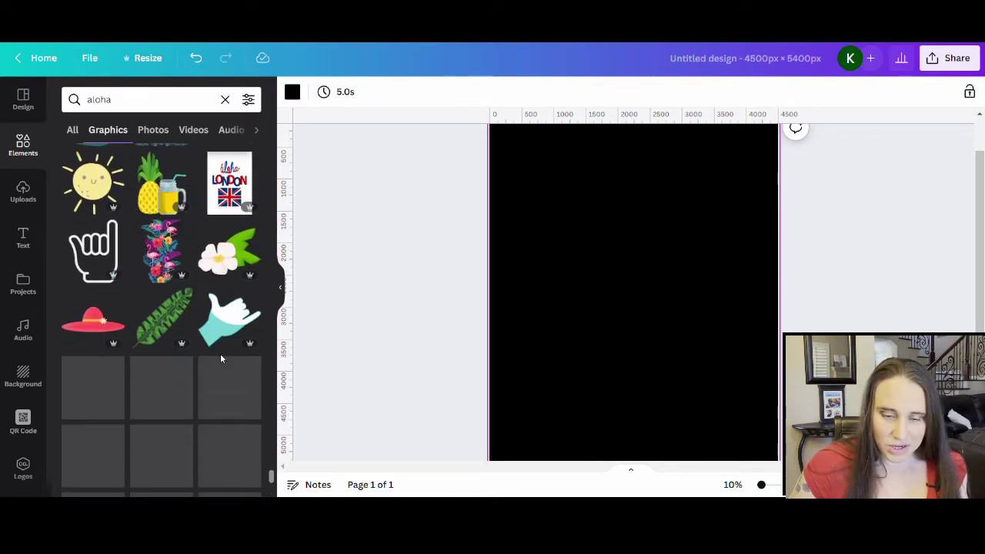
pyautogui.scroll(-5, 154, 269)
pyautogui.scroll(-3, 173, 257)
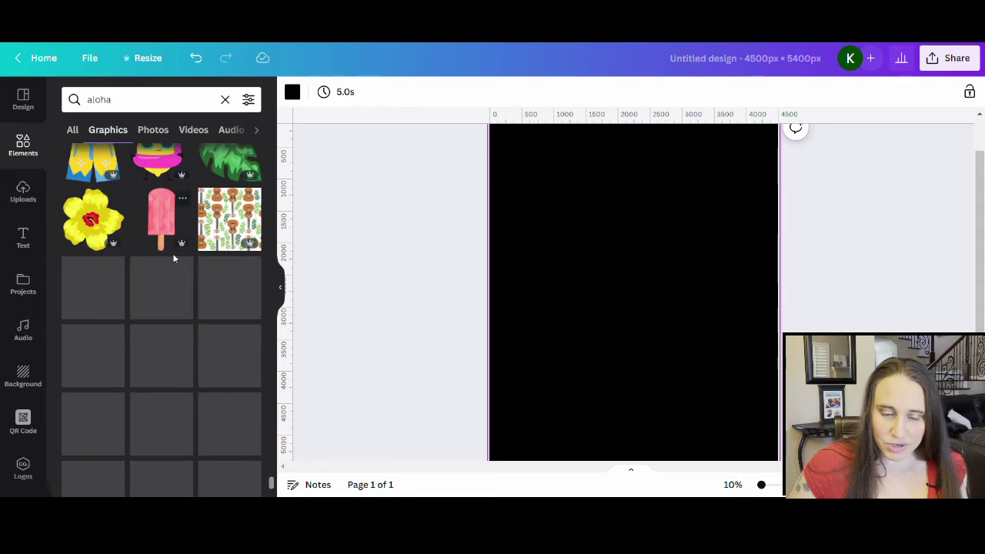
pyautogui.scroll(-1, 169, 265)
pyautogui.scroll(-5, 169, 265)
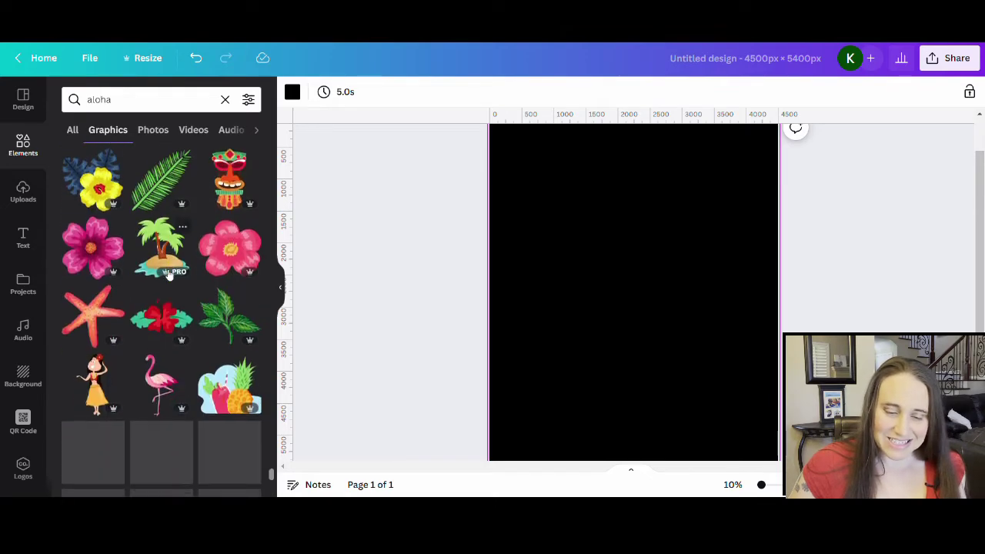
pyautogui.scroll(-3, 164, 273)
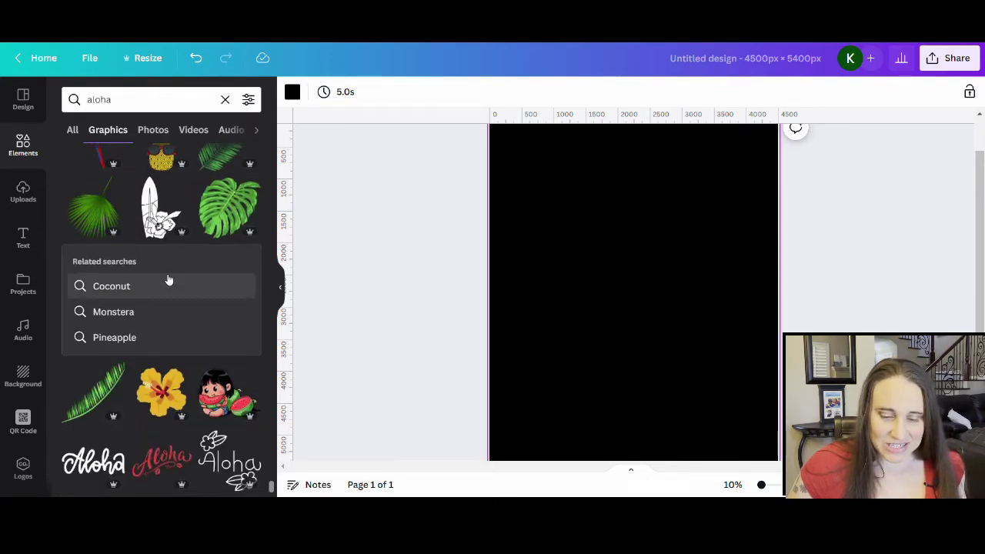
pyautogui.scroll(-4, 167, 279)
pyautogui.scroll(-2, 189, 265)
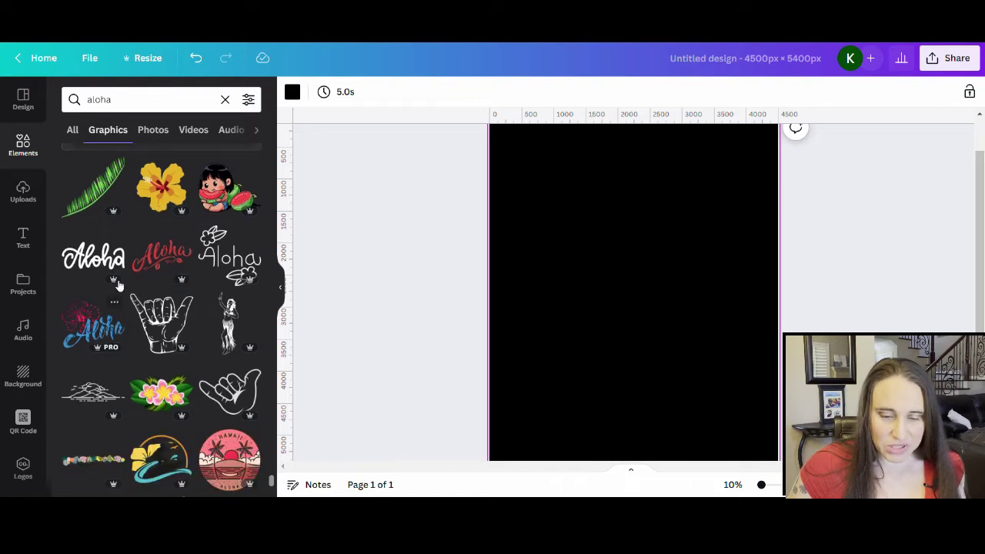
# Add the red "Aloha" lettering with the floral underline, enlarge it to about 4000 px wide and centre it on the page.
pyautogui.click(166, 266)
pyautogui.click(523, 364)
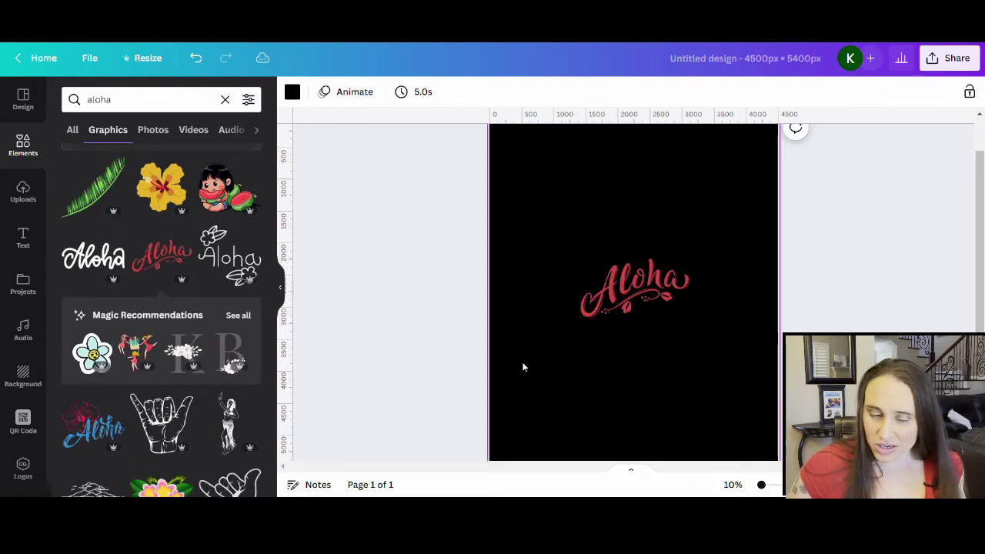
pyautogui.click(604, 315)
pyautogui.moveTo(575, 329); pyautogui.dragTo(513, 352)
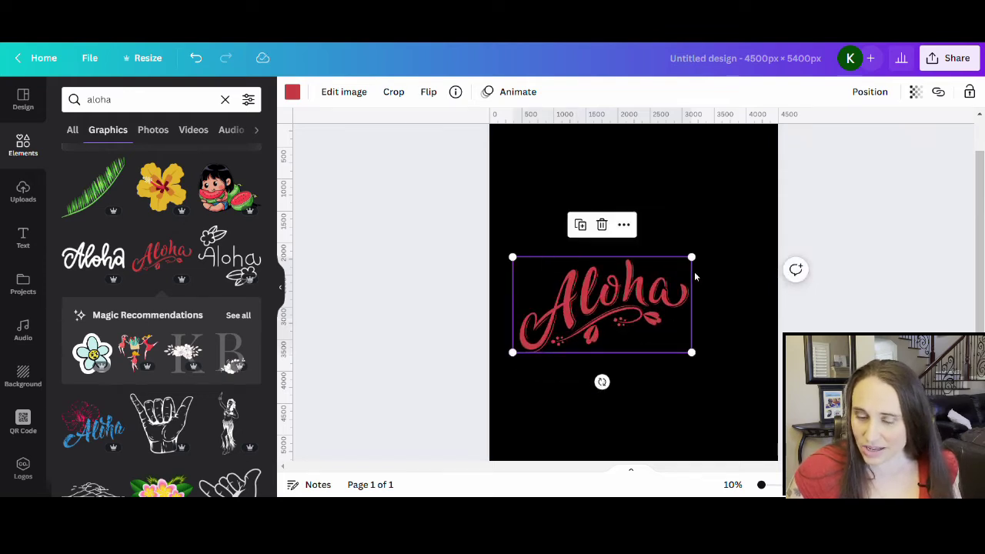
pyautogui.moveTo(699, 268); pyautogui.dragTo(672, 281)
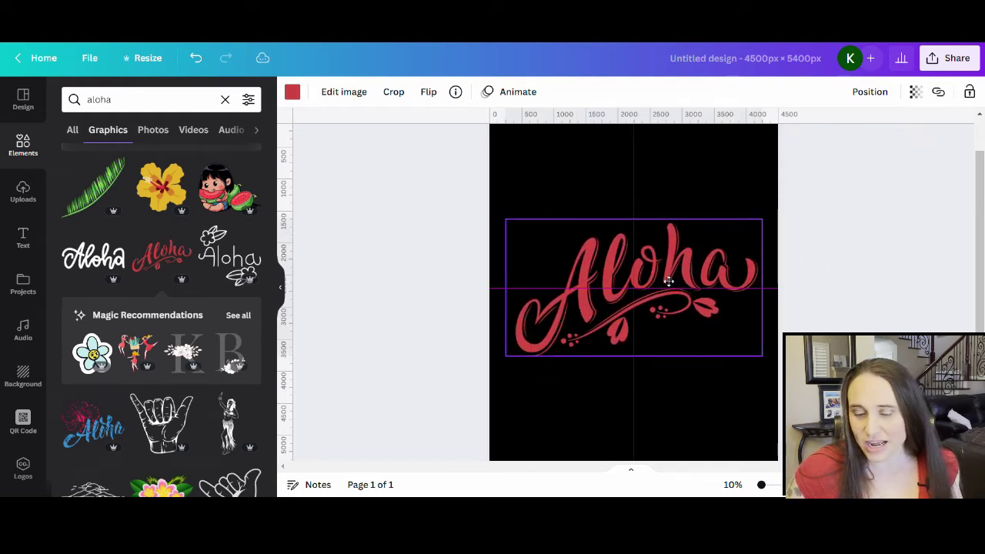
pyautogui.click(675, 394)
# Recolour the red "Aloha" lettering to white.
pyautogui.click(647, 290)
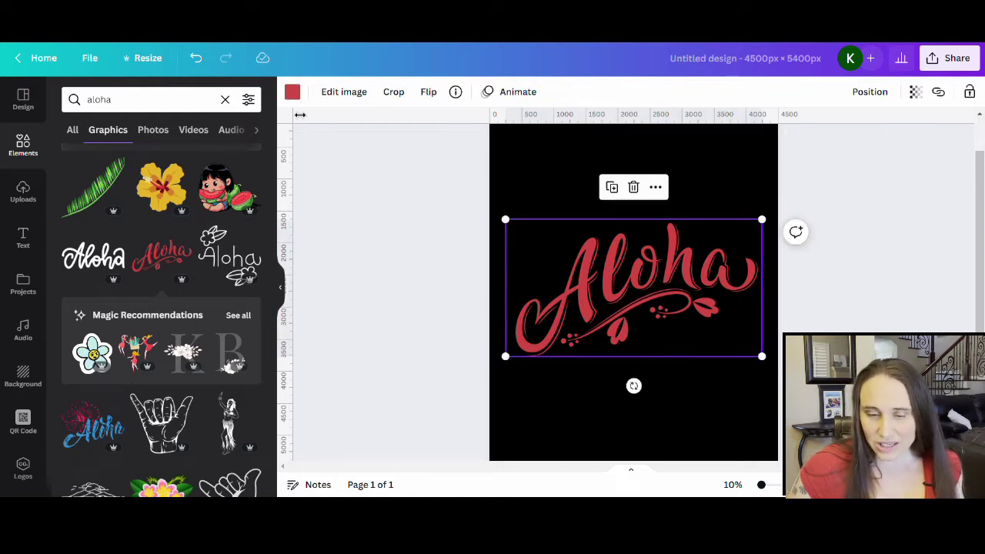
pyautogui.click(292, 92)
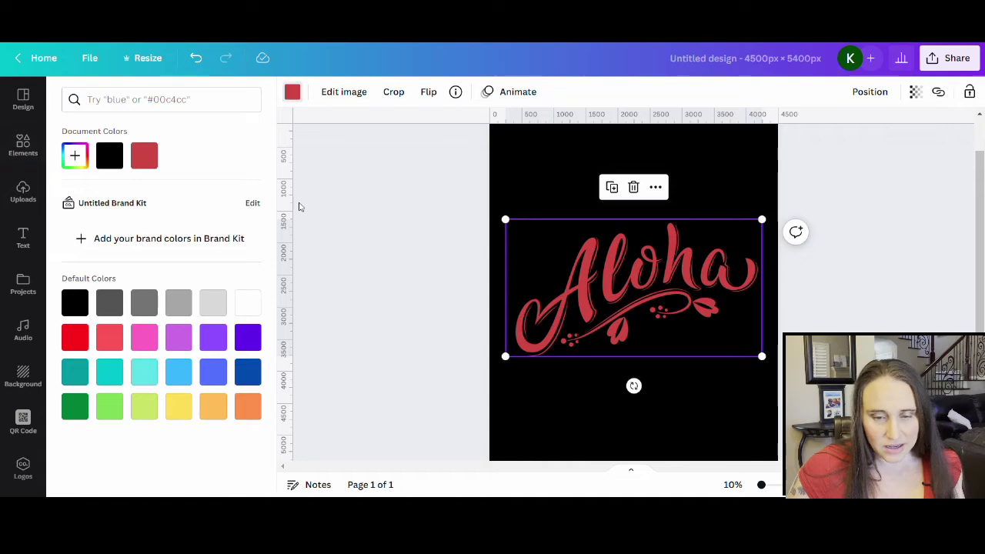
pyautogui.click(248, 304)
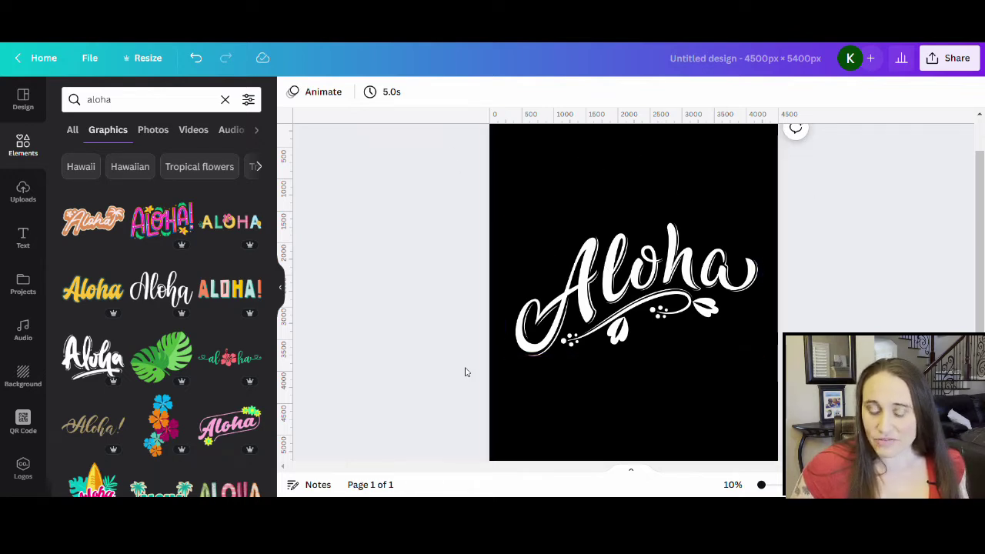
# Add a text box reading "Say", enlarge it to font size 560 and colour it white.
pyautogui.click(568, 170)
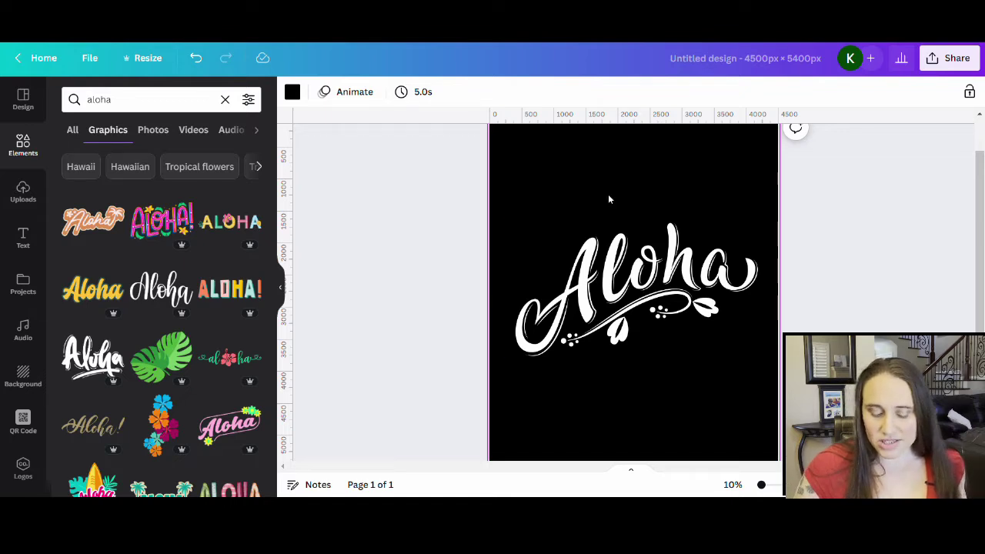
pyautogui.press('t')
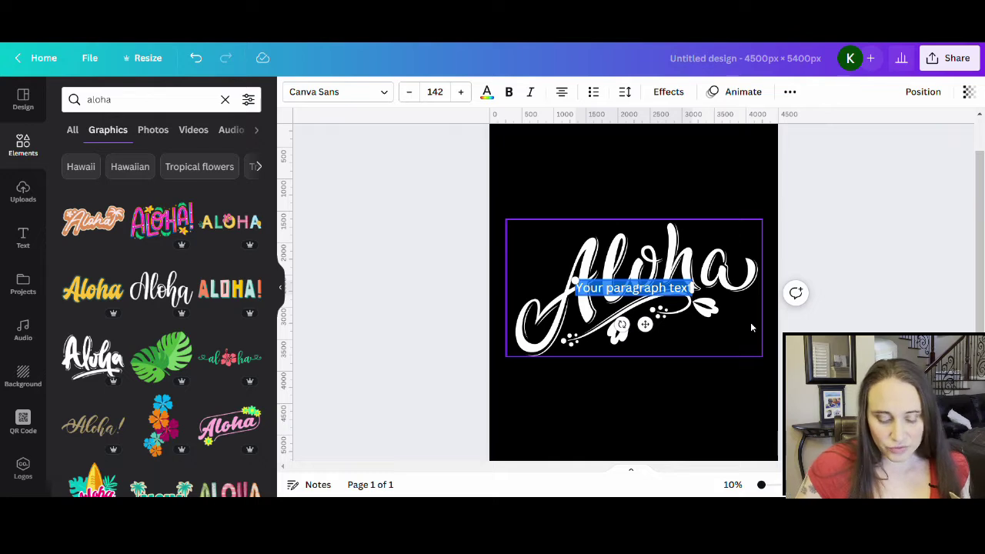
pyautogui.press('BackSpace')
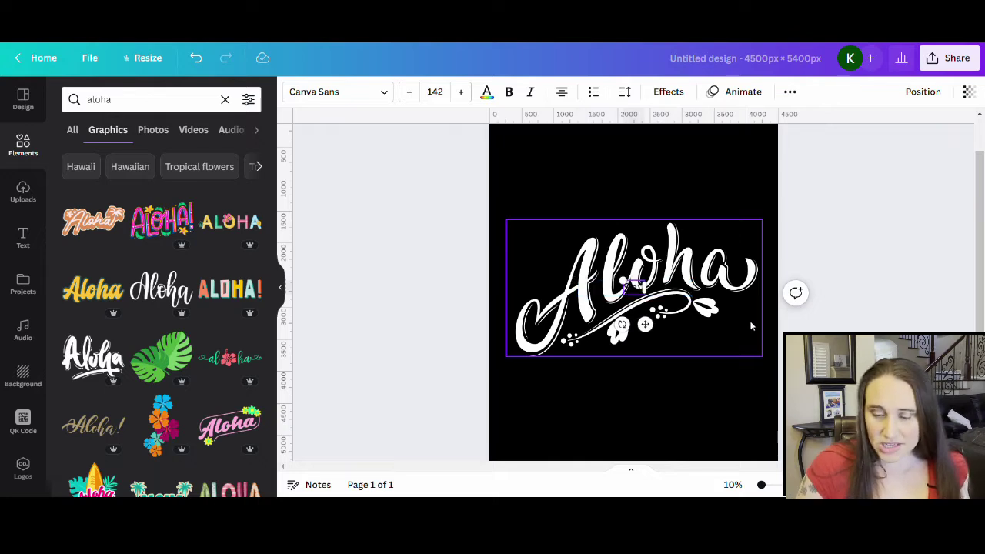
pyautogui.moveTo(623, 280); pyautogui.dragTo(561, 238)
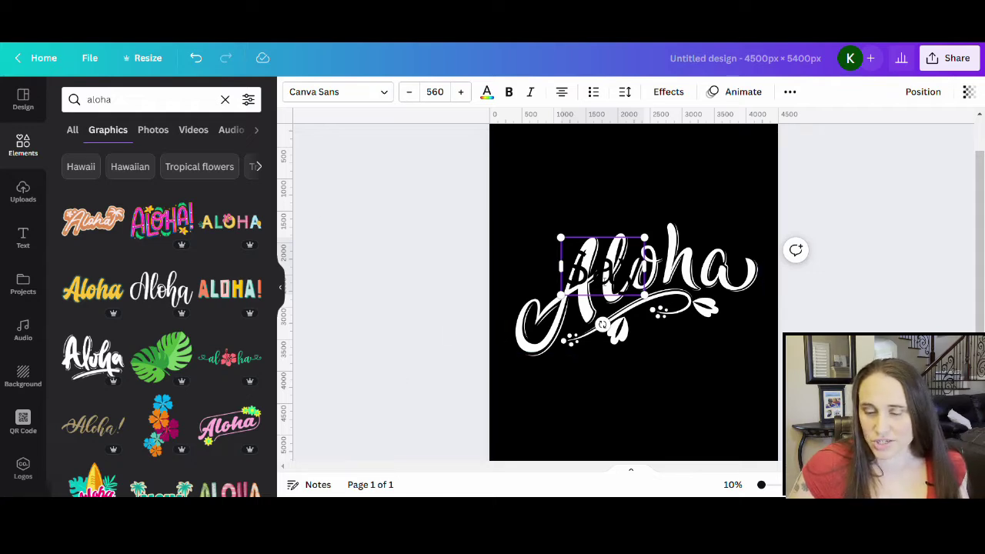
pyautogui.click(486, 93)
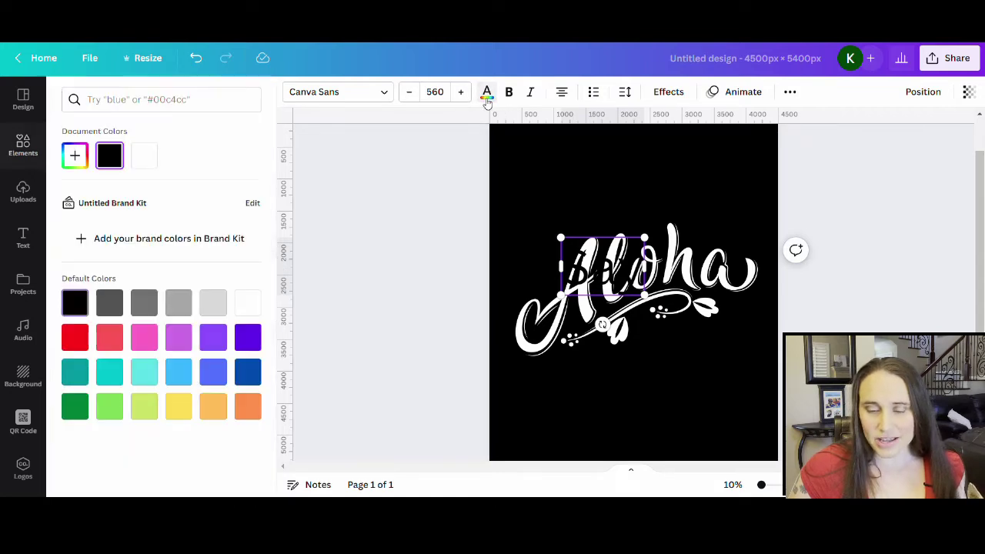
pyautogui.click(255, 309)
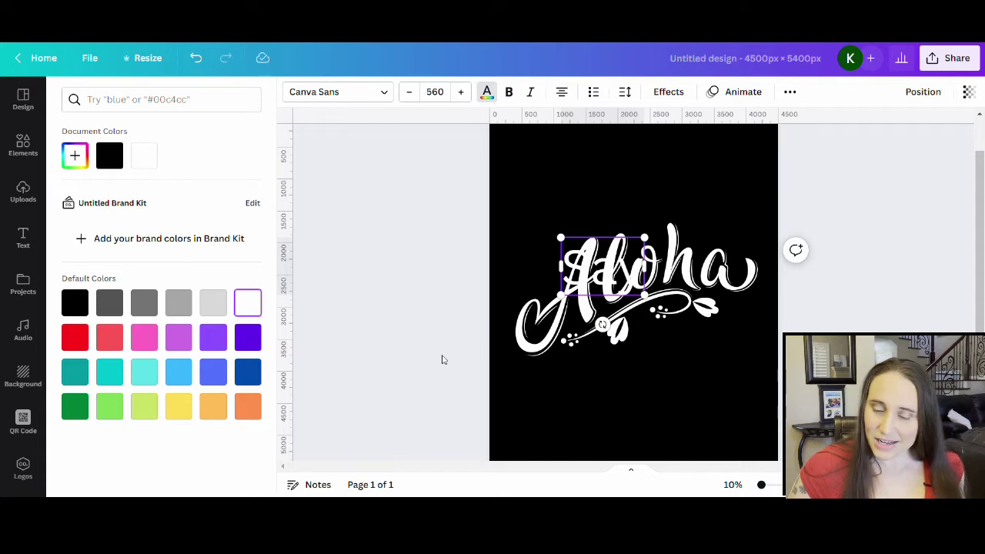
pyautogui.click(606, 266)
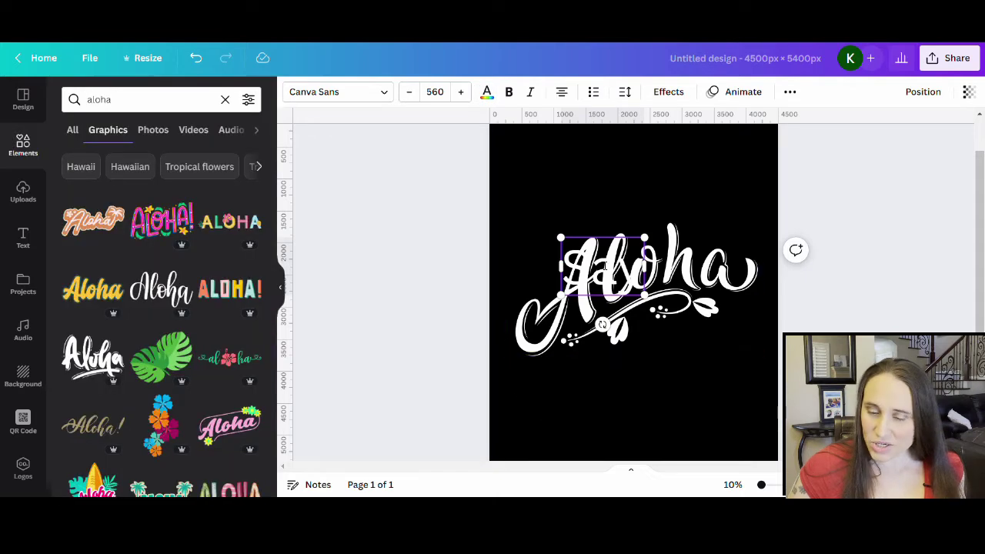
# Move the "Say" text to the upper part of the page and shift the "Aloha" lettering up directly beneath it.
pyautogui.click(679, 397)
pyautogui.moveTo(597, 280); pyautogui.dragTo(645, 154)
pyautogui.click(649, 408)
pyautogui.moveTo(615, 300); pyautogui.dragTo(610, 254)
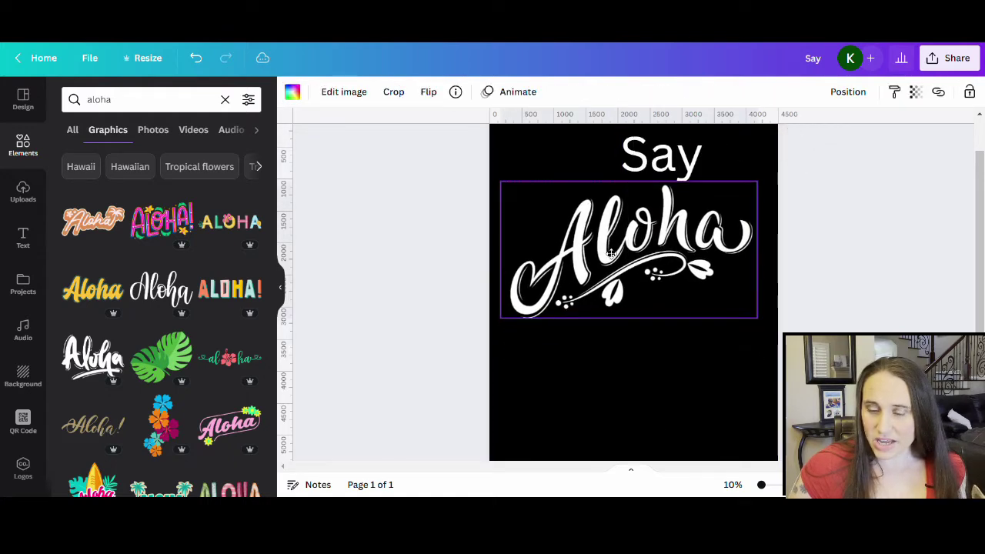
# Add a text box reading "to" and place it just below the "Aloha" lettering's floral underline.
pyautogui.click(698, 363)
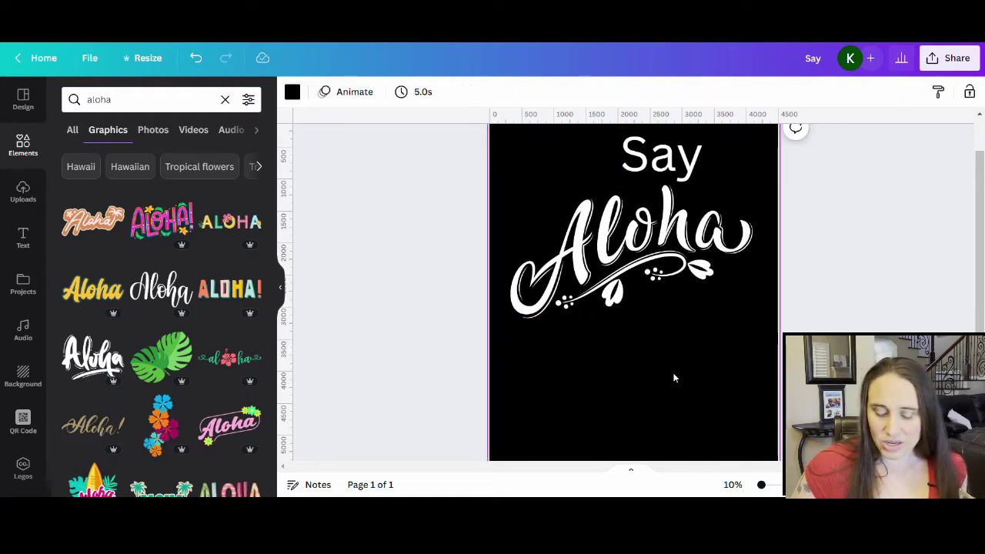
pyautogui.press('t')
pyautogui.press('BackSpace')
pyautogui.write('t')
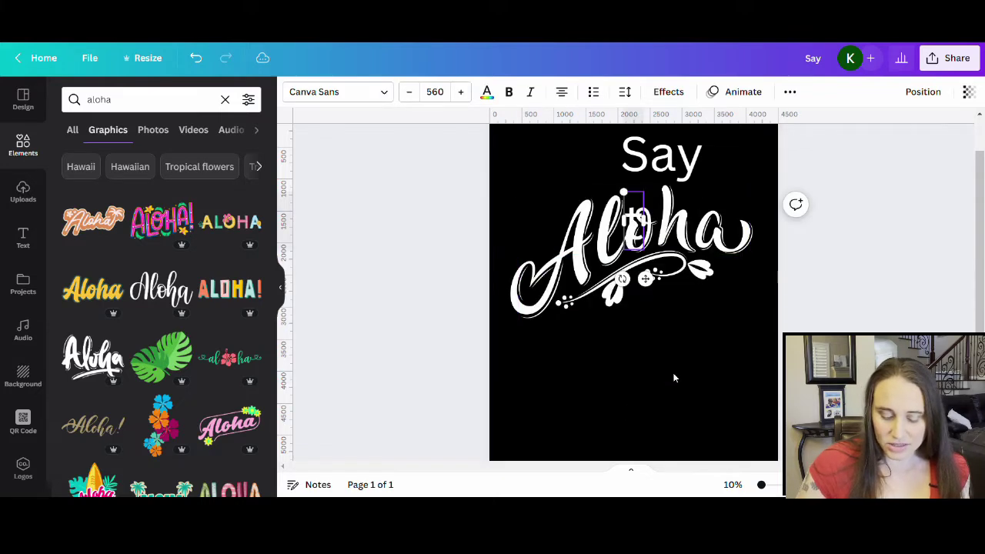
pyautogui.write('o')
pyautogui.click(679, 371)
pyautogui.moveTo(649, 250); pyautogui.dragTo(676, 336)
# Add a text box reading "Kindness" and centre it horizontally below the word "to".
pyautogui.click(634, 445)
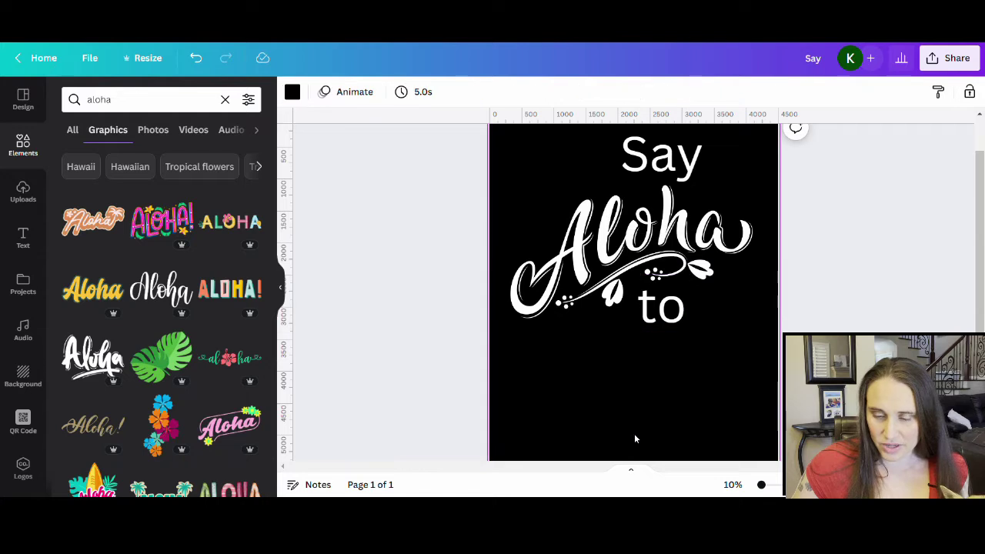
pyautogui.press('t')
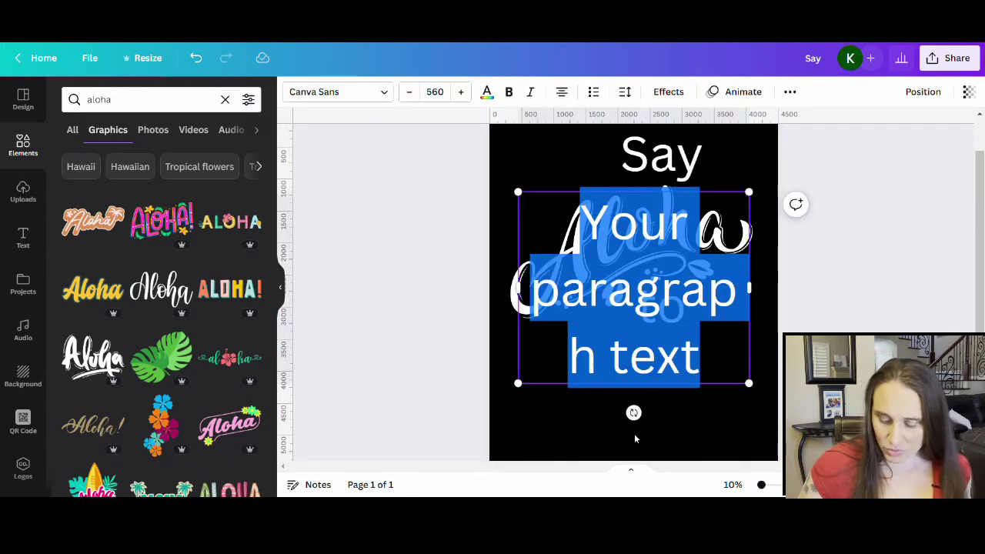
pyautogui.press('BackSpace')
pyautogui.write('K')
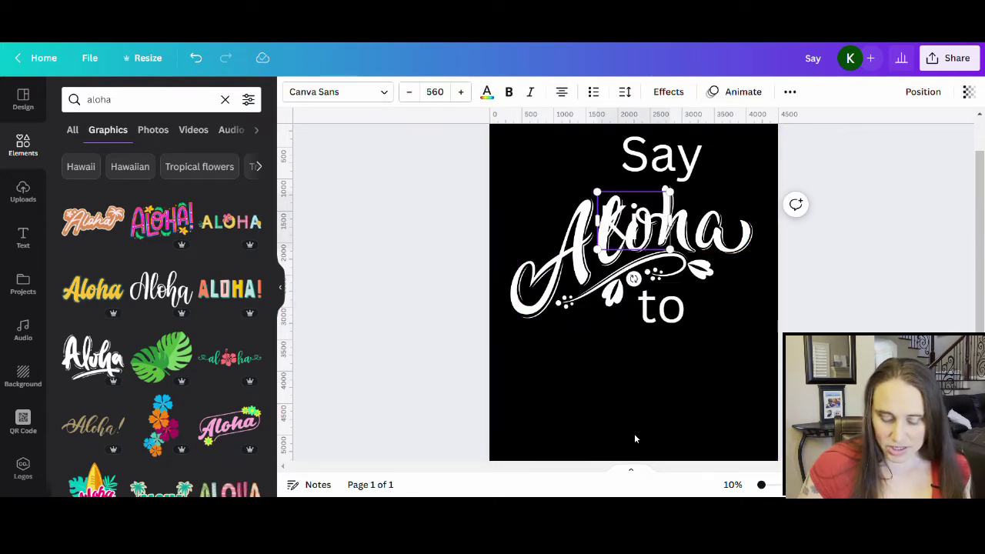
pyautogui.write('indness')
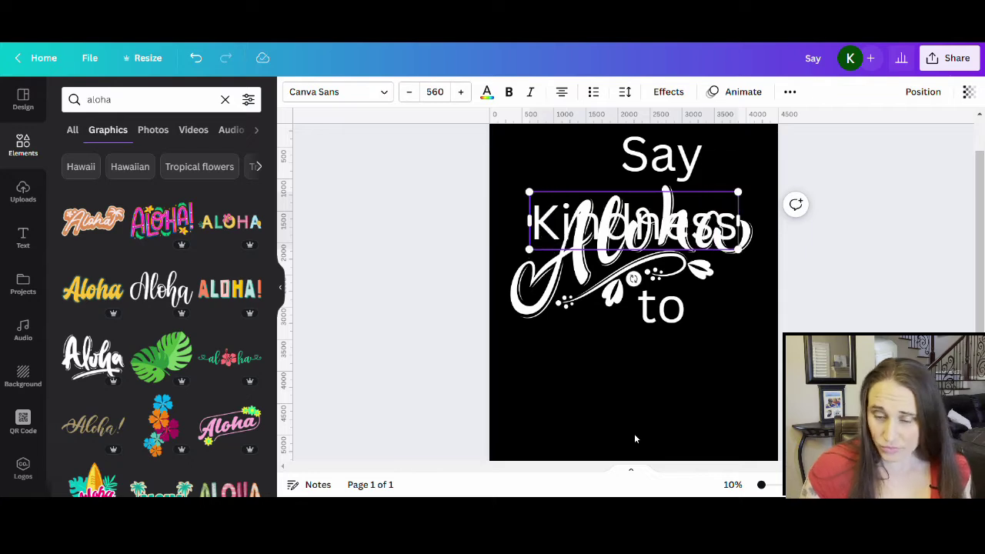
pyautogui.click(634, 438)
pyautogui.moveTo(629, 225); pyautogui.dragTo(630, 362)
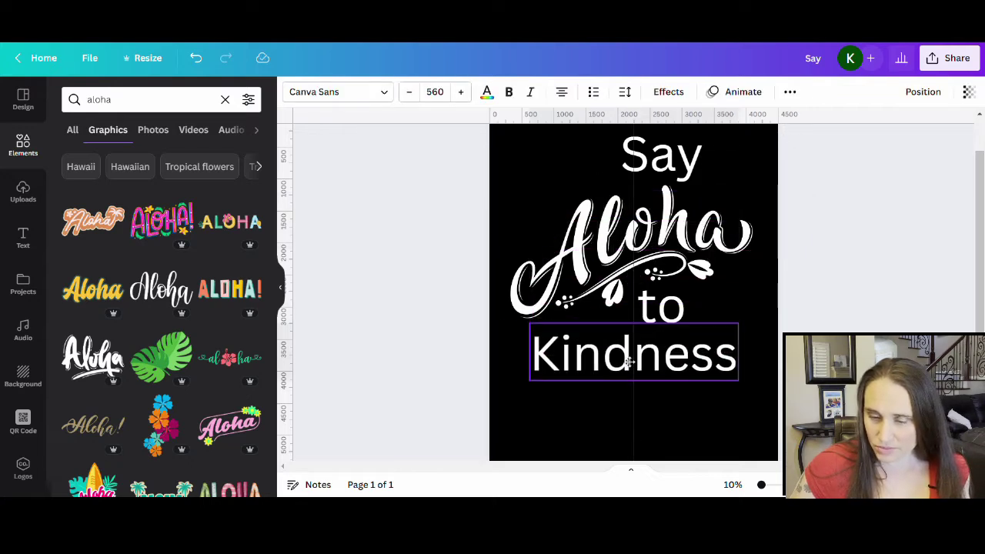
pyautogui.click(756, 334)
pyautogui.scroll(1, 757, 335)
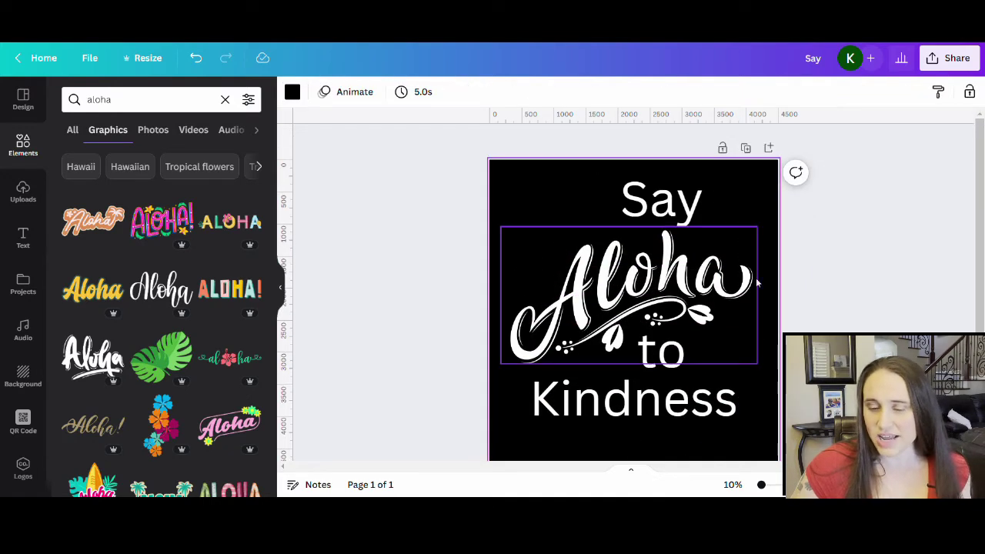
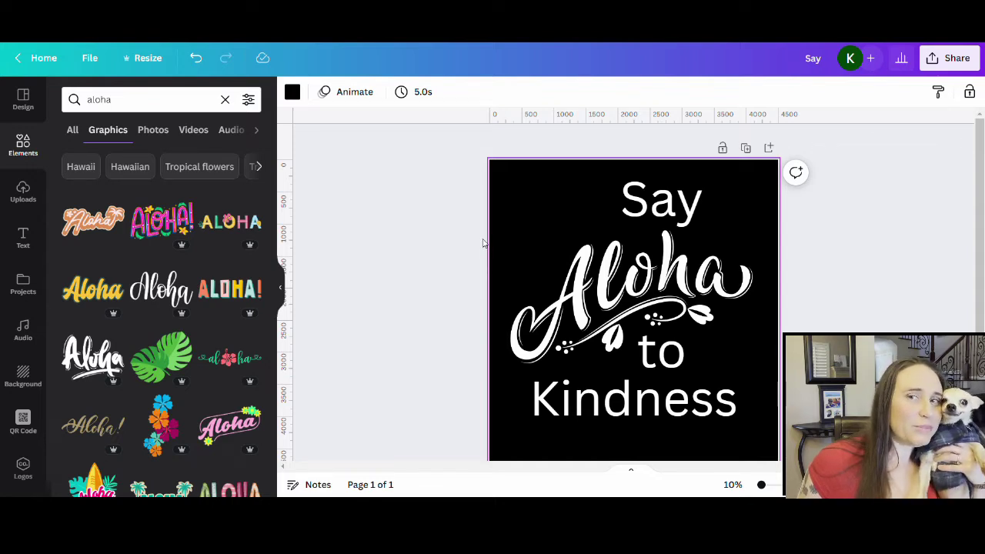
# Search the fonts for "script" and set the "Say" text to Christmas Scriptty Regular.
pyautogui.click(673, 190)
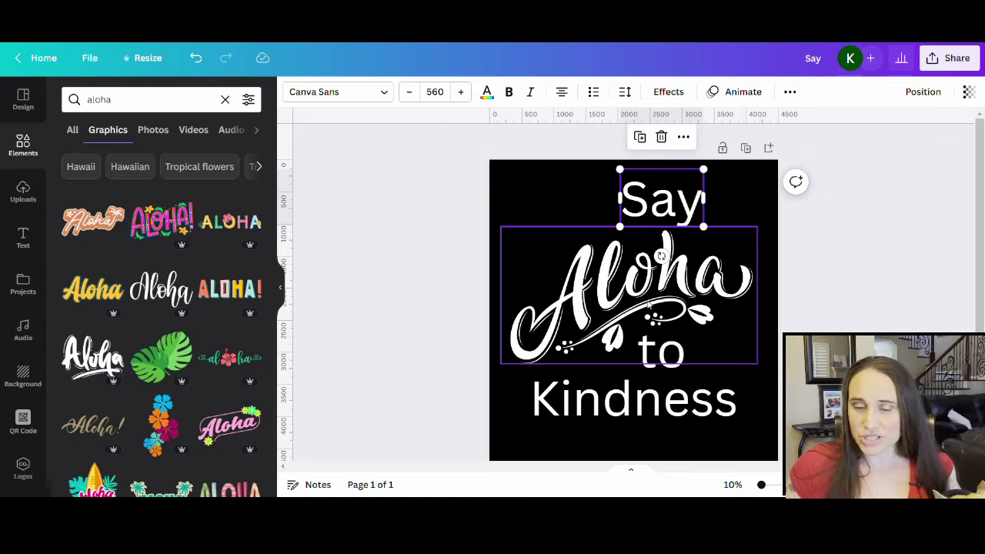
pyautogui.click(356, 95)
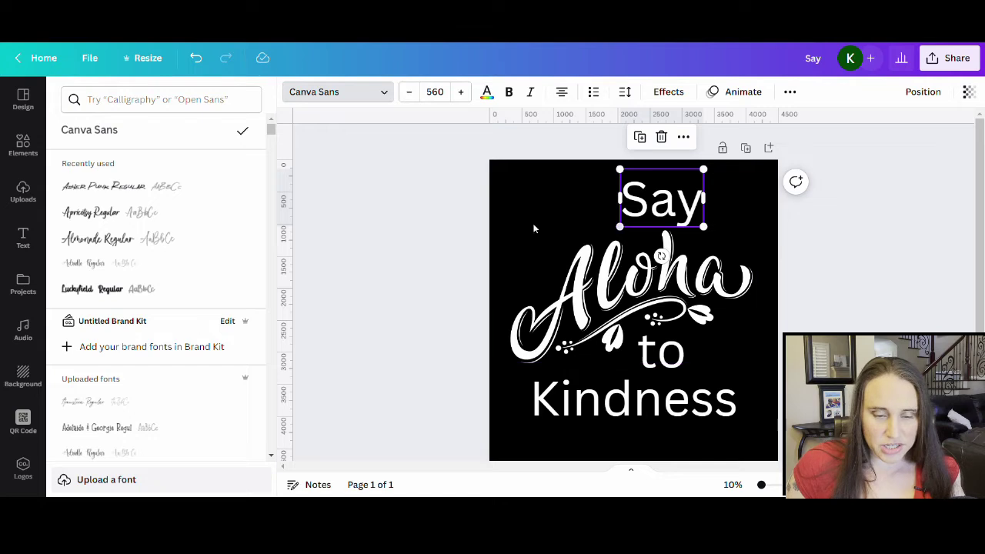
pyautogui.click(192, 100)
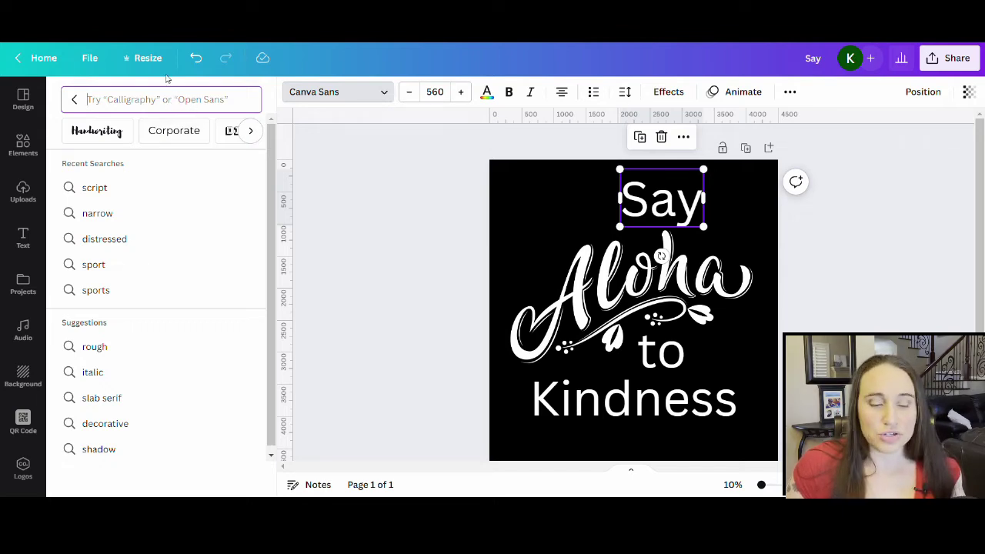
pyautogui.click(97, 189)
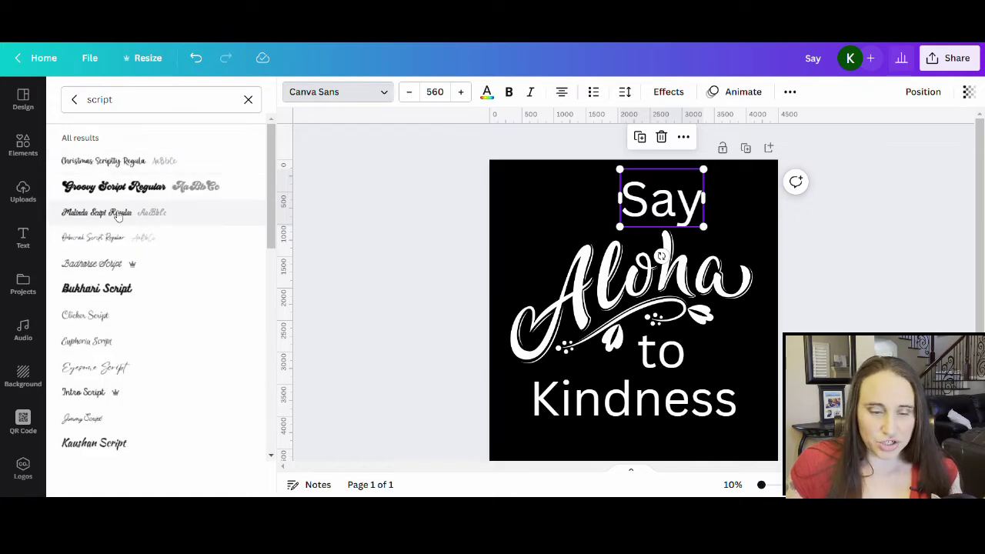
pyautogui.click(128, 163)
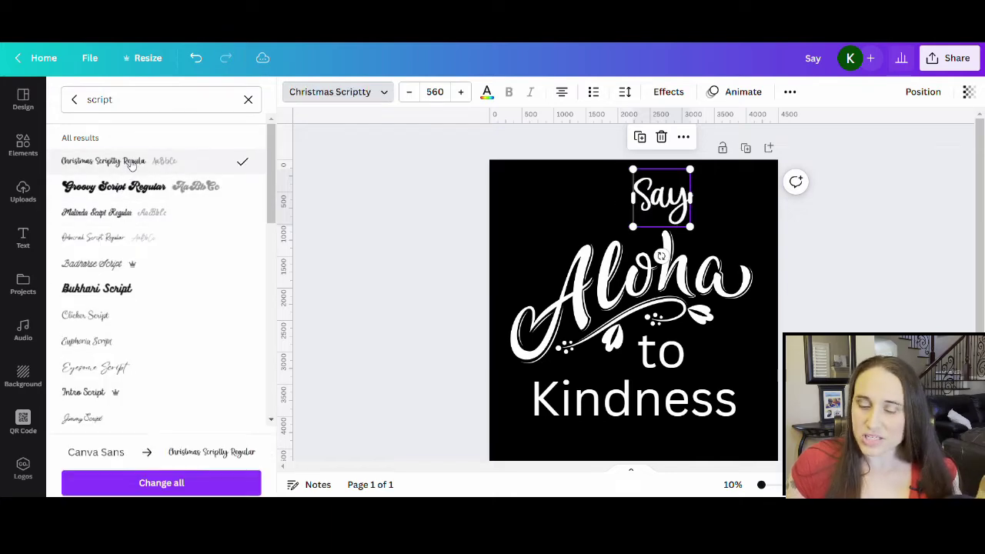
# Try the Groovy Script, Malinda Script, Badhorse Script, Bukhari Script and Kaushan Script fonts on the "Say" text.
pyautogui.click(129, 187)
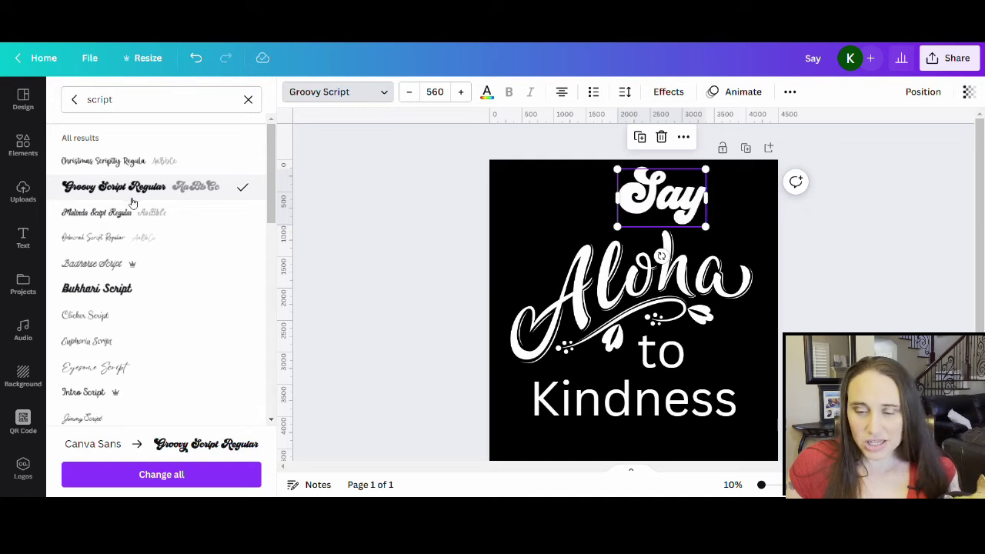
pyautogui.click(133, 214)
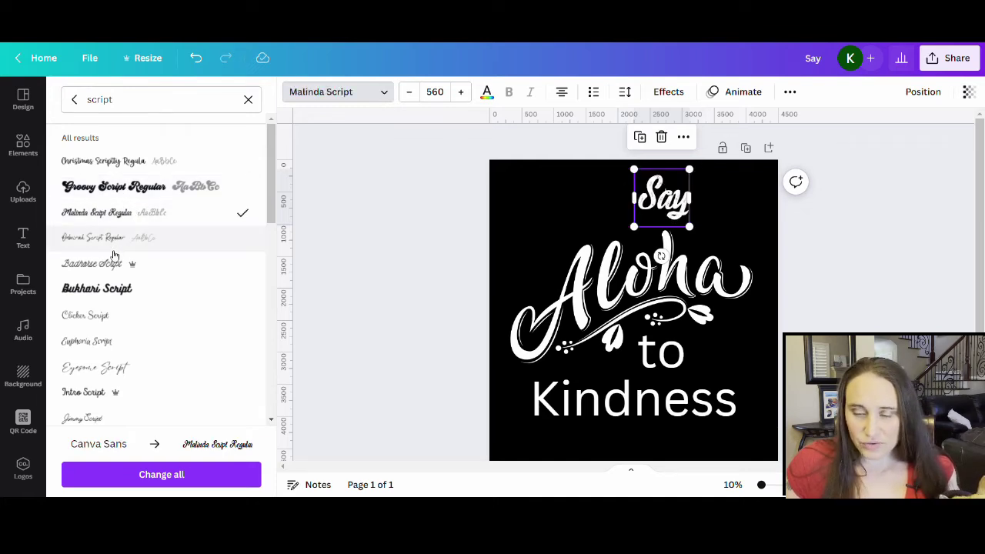
pyautogui.click(113, 245)
pyautogui.click(112, 264)
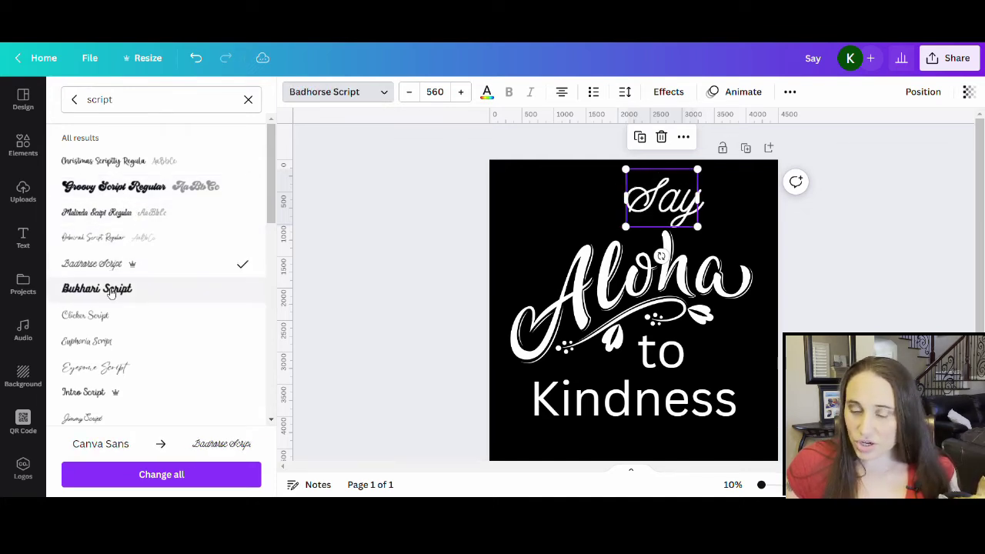
pyautogui.click(112, 290)
pyautogui.scroll(-1, 116, 292)
pyautogui.scroll(-3, 117, 292)
pyautogui.click(135, 253)
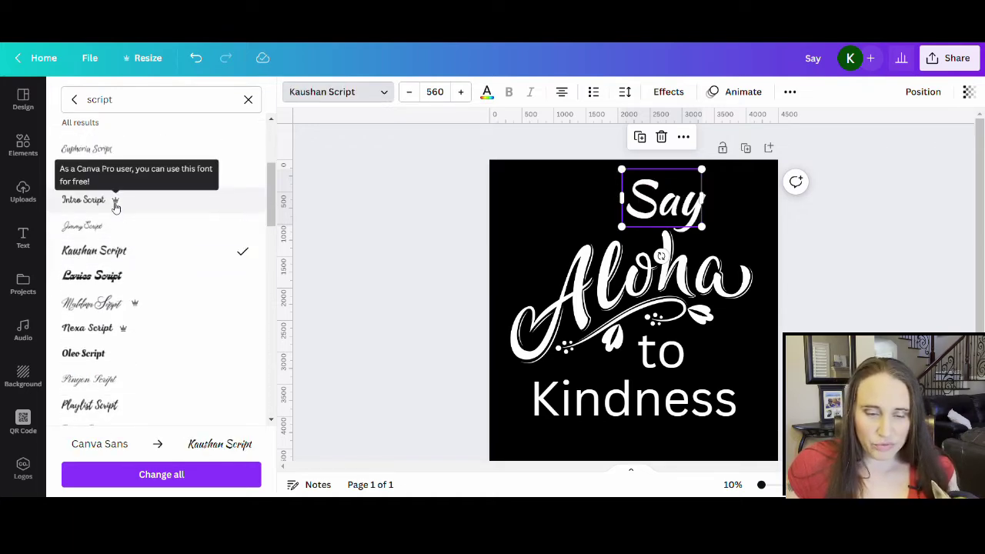
# Try the Nexa Script, Tropika Script, Nexa Script Light and AyrSaturday Night Script fonts on the "Say" text.
pyautogui.scroll(-3, 123, 214)
pyautogui.click(110, 265)
pyautogui.scroll(-5, 121, 236)
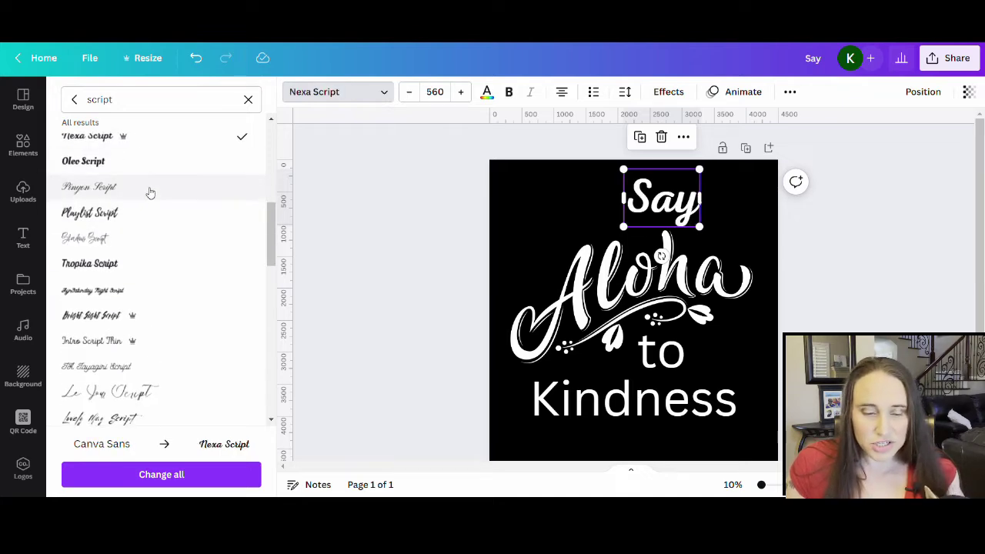
pyautogui.click(91, 266)
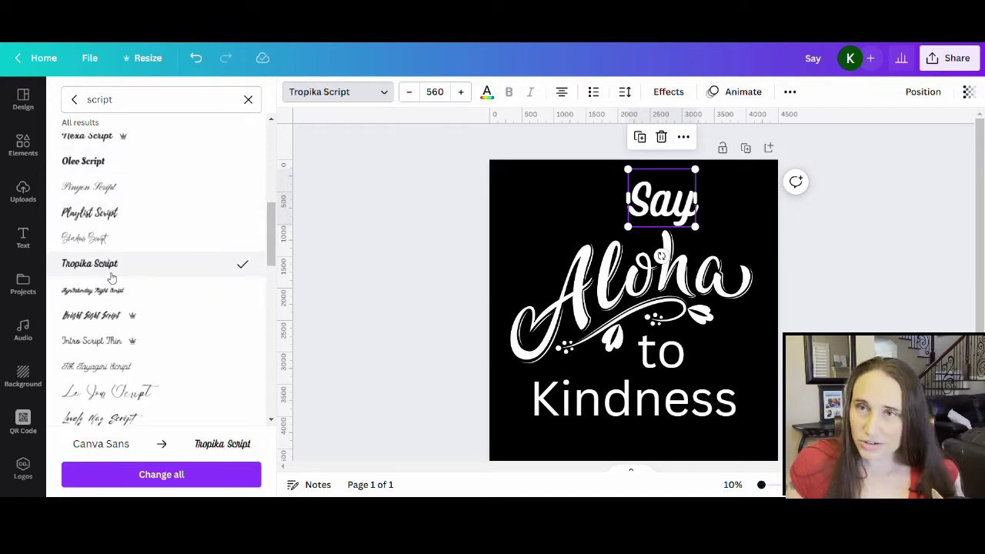
pyautogui.scroll(-5, 162, 260)
pyautogui.click(114, 321)
pyautogui.scroll(-5, 109, 272)
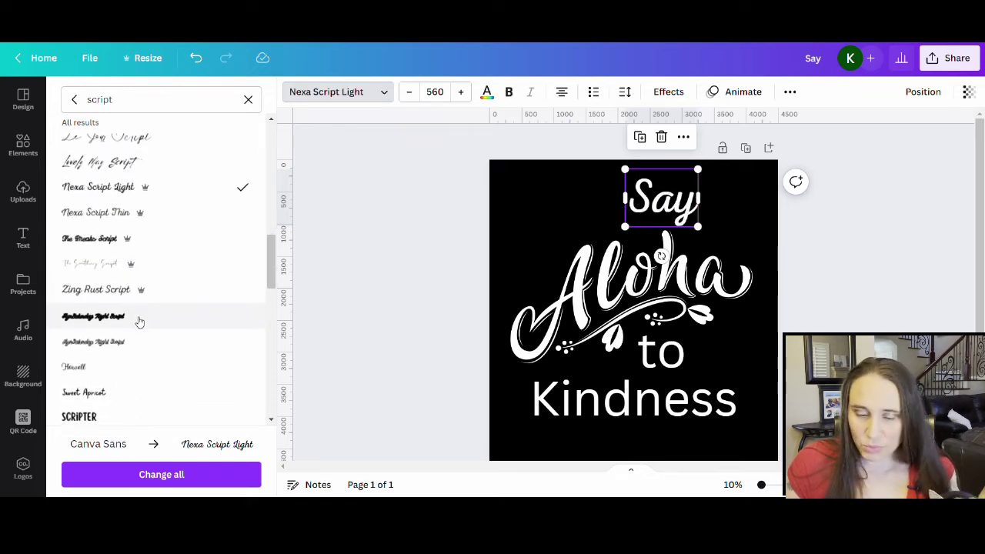
pyautogui.click(102, 346)
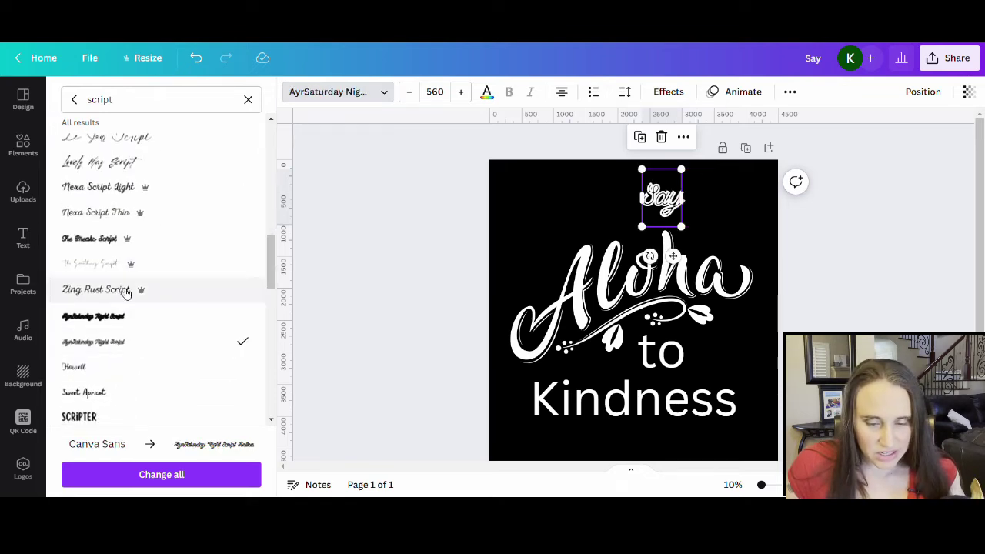
# Try the Adam Script and Magnolia Script fonts on the "Say" text.
pyautogui.scroll(-5, 126, 293)
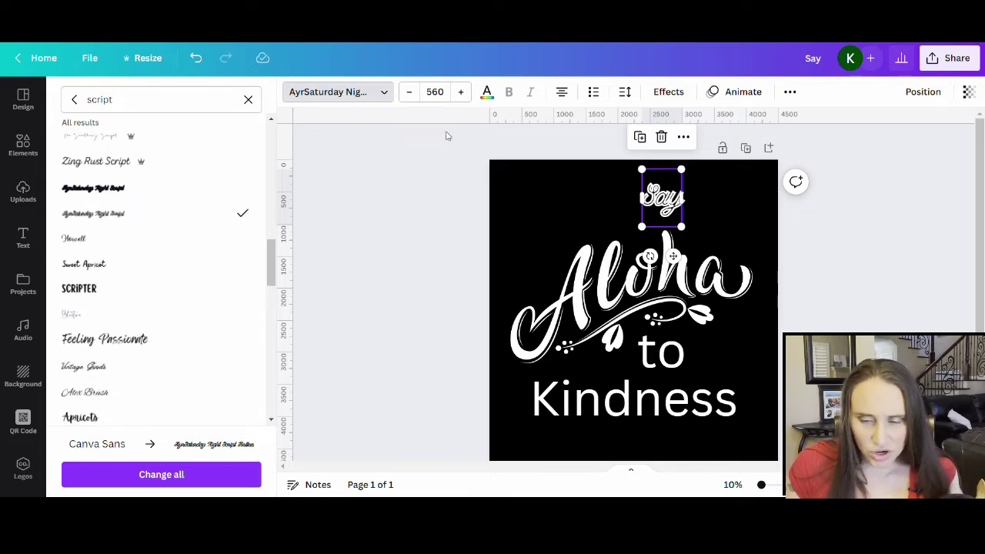
pyautogui.scroll(-2, 180, 223)
pyautogui.scroll(-4, 176, 222)
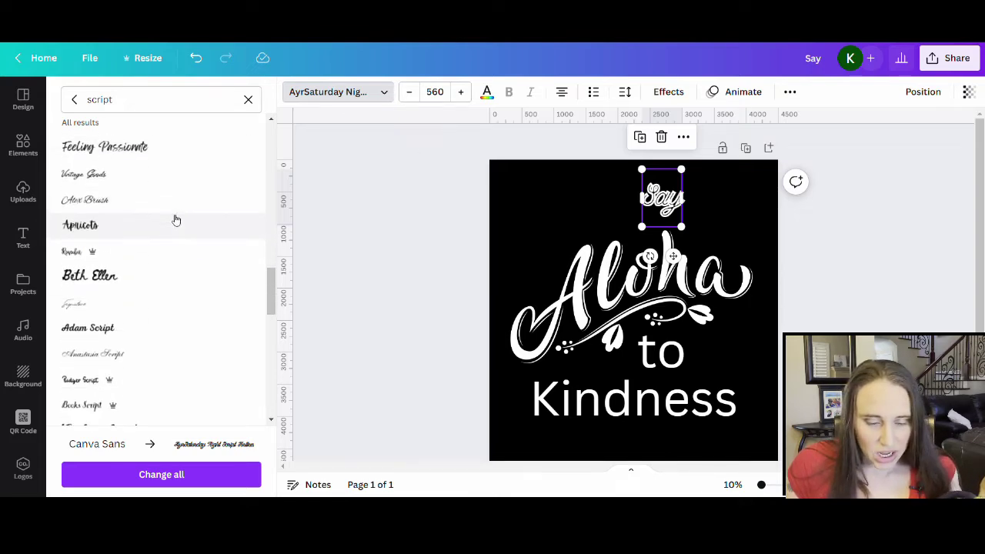
pyautogui.click(106, 327)
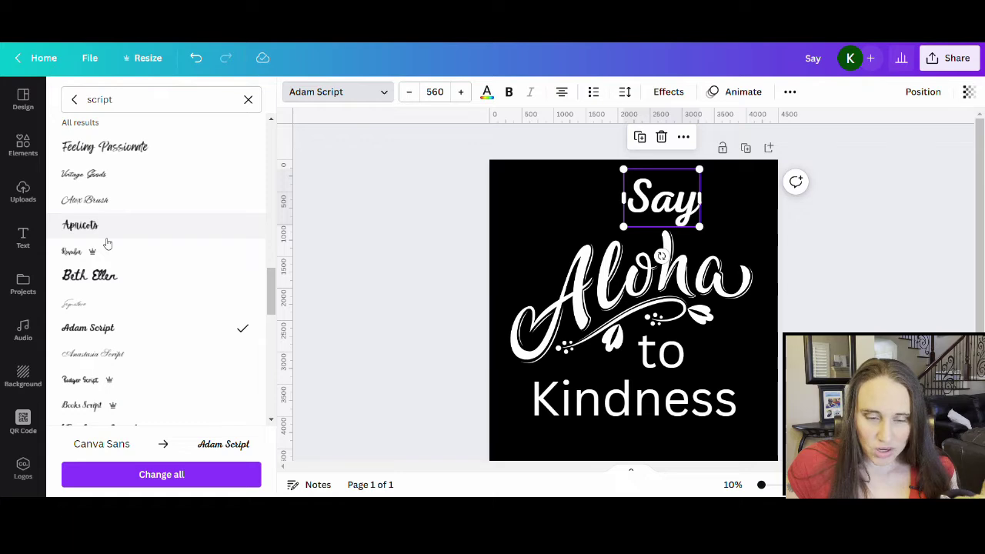
pyautogui.scroll(-10, 116, 247)
pyautogui.click(133, 339)
pyautogui.scroll(-4, 213, 238)
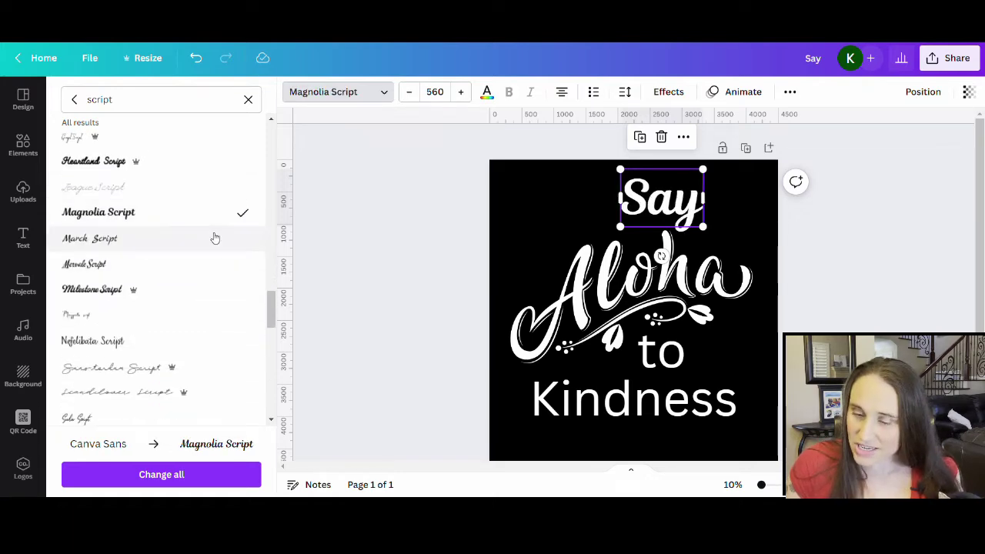
# Set the "Say" text to the Rumble Brave Script font.
pyautogui.scroll(-6, 144, 274)
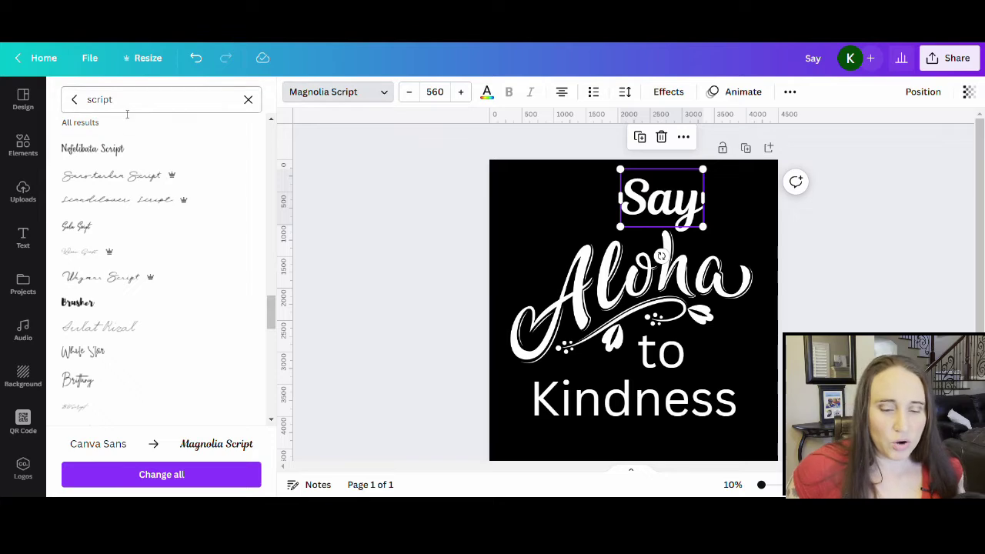
pyautogui.scroll(-3, 221, 269)
pyautogui.scroll(-4, 186, 228)
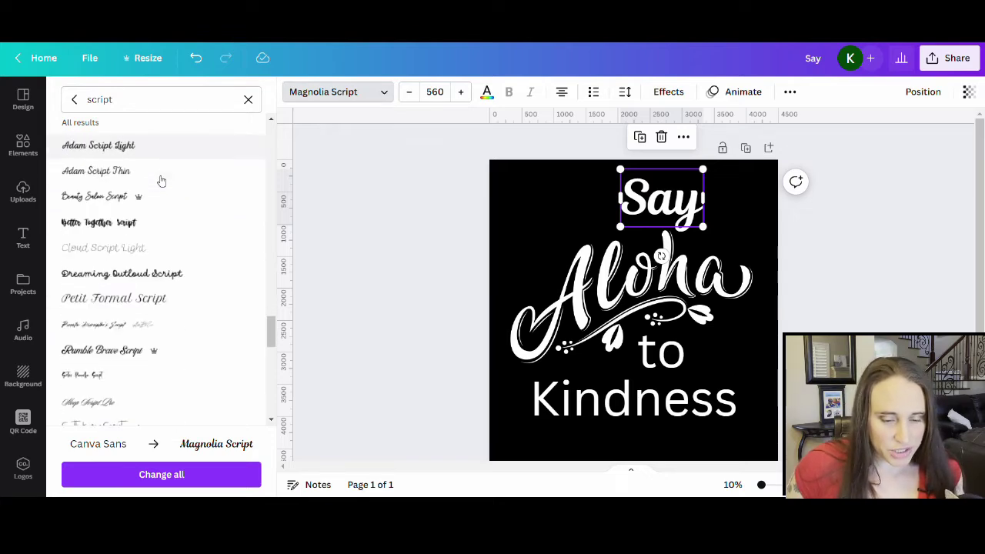
pyautogui.click(100, 265)
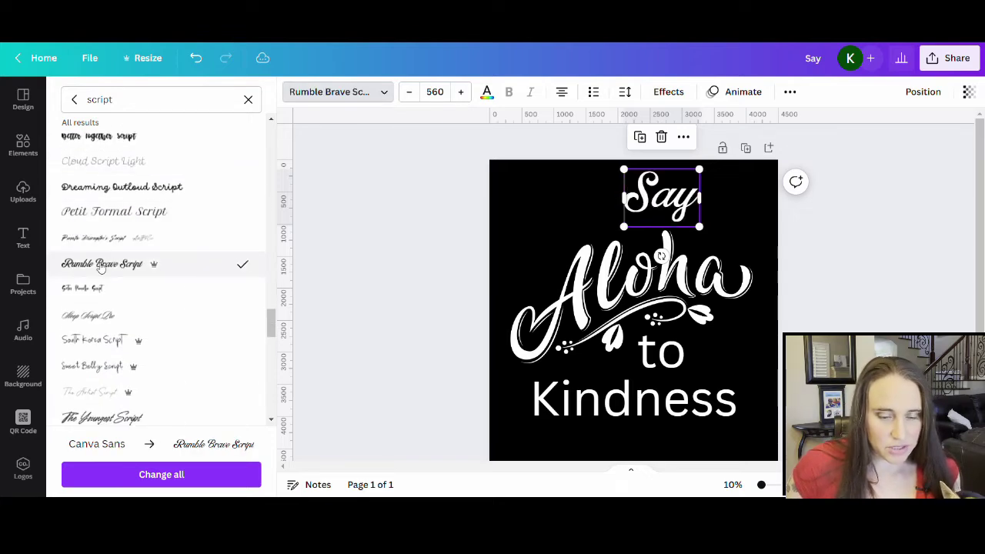
pyautogui.click(456, 276)
# Enlarge the "Say" text and shift it right so it sits just above the "oha" of the "Aloha" lettering.
pyautogui.click(668, 212)
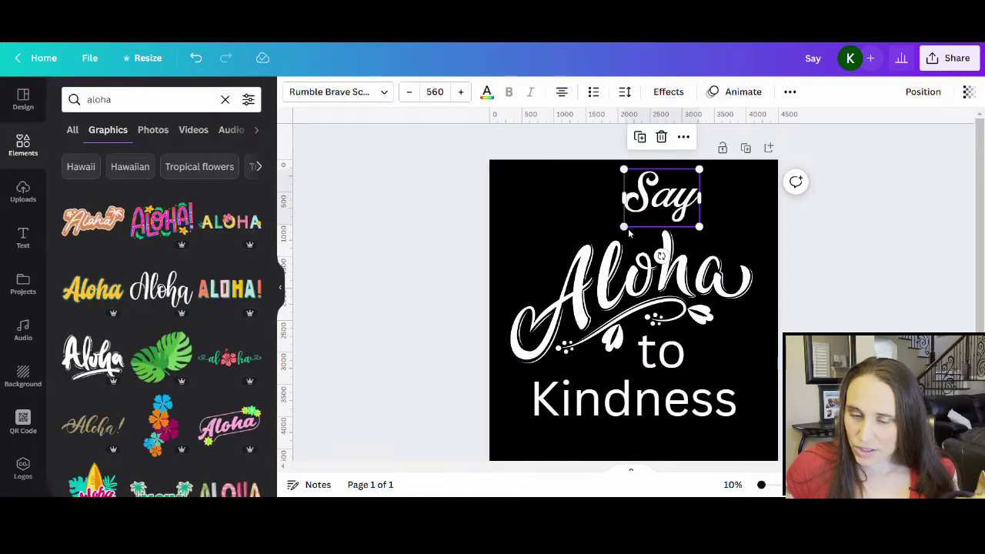
pyautogui.moveTo(625, 227); pyautogui.dragTo(581, 257)
pyautogui.moveTo(649, 210); pyautogui.dragTo(679, 211)
pyautogui.click(377, 244)
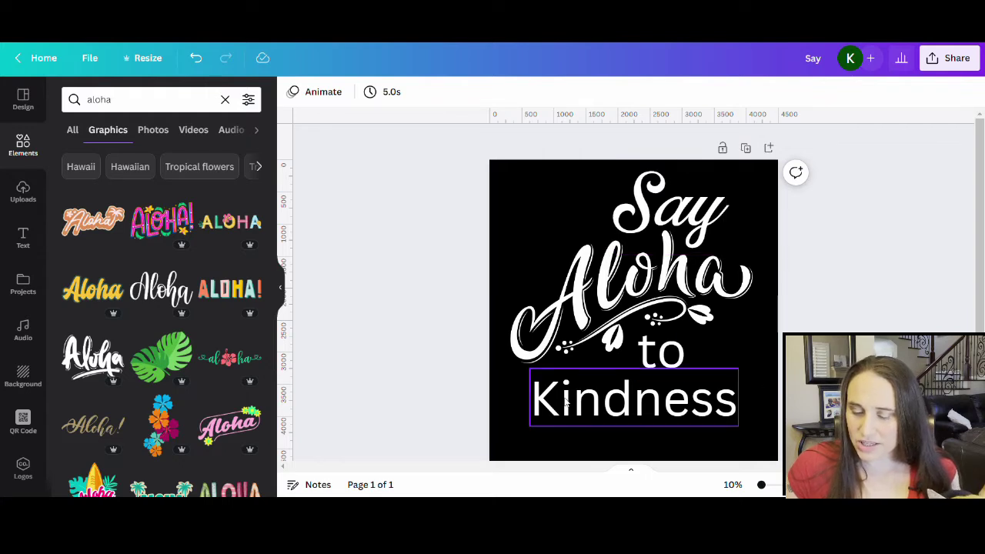
# Try The Youngest Script and Rumble Brave Script fonts on the "Kindness" text.
pyautogui.click(586, 415)
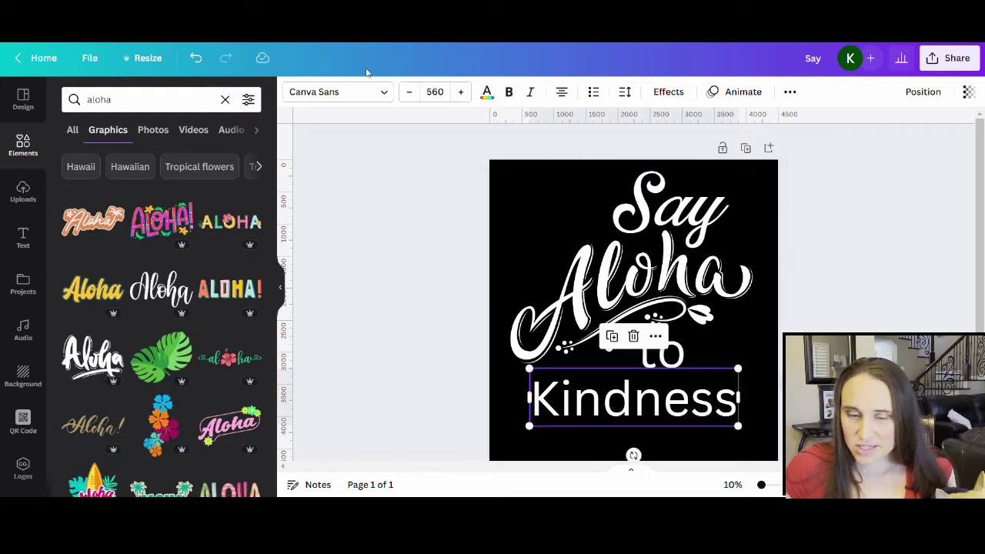
pyautogui.click(366, 93)
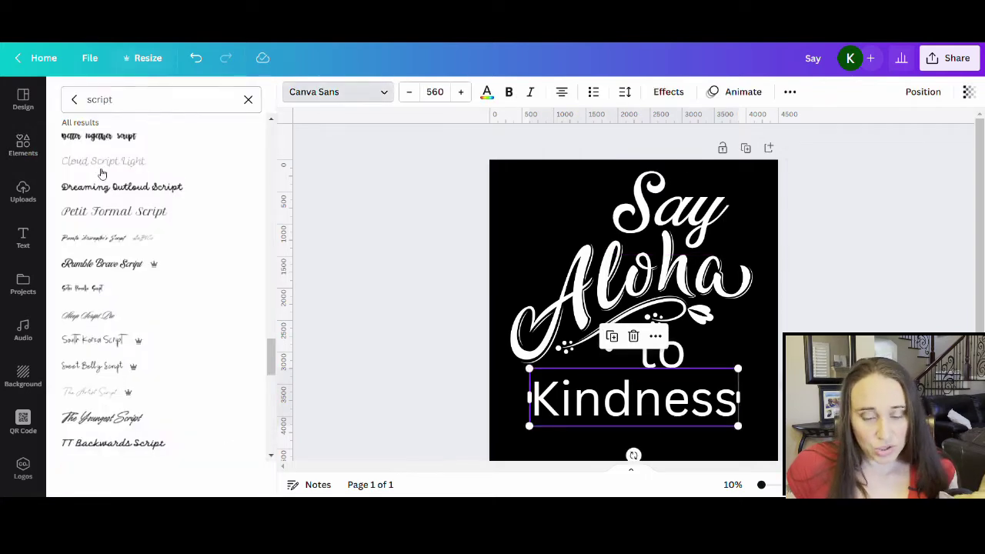
pyautogui.click(133, 416)
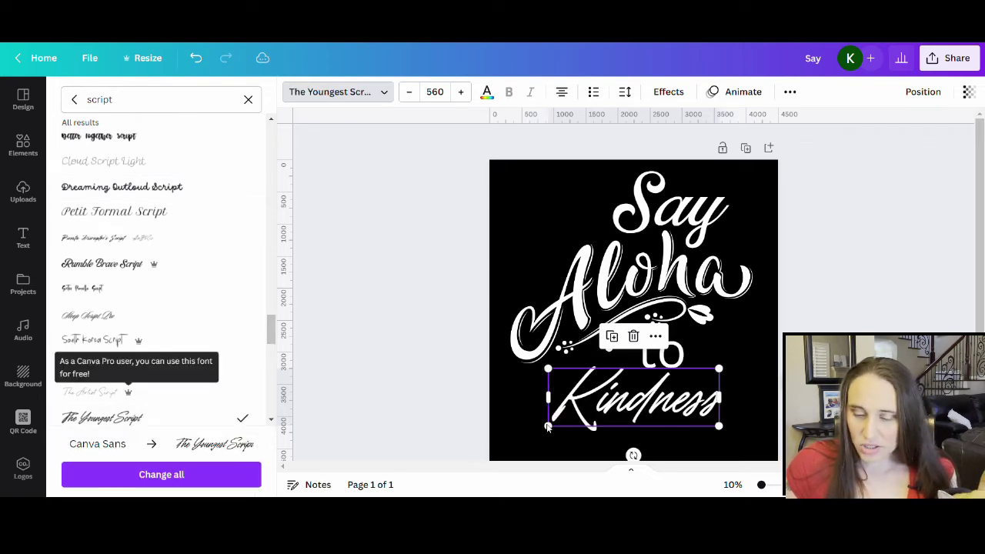
pyautogui.click(104, 263)
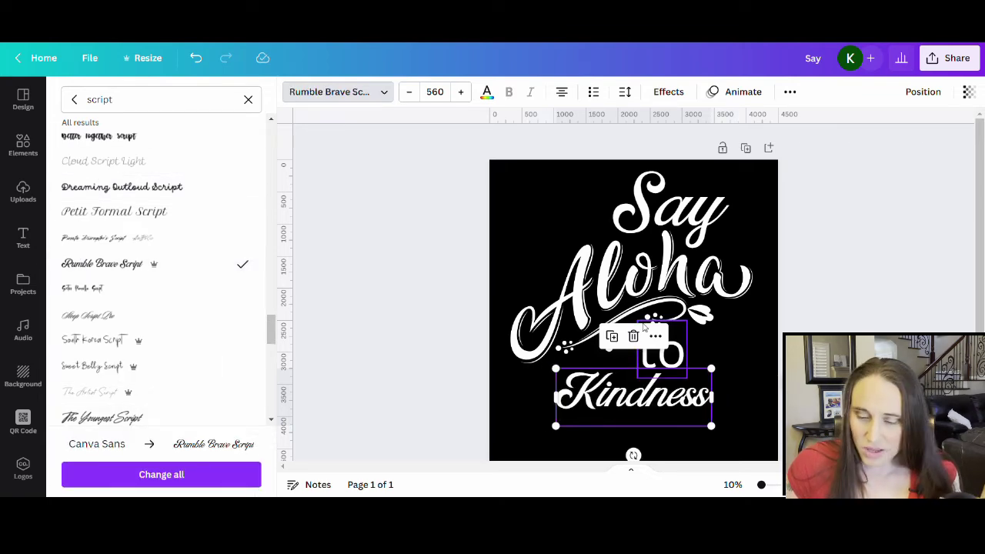
# Enlarge the "Kindness" text to font size 763 and move it down and left beneath the word "to".
pyautogui.moveTo(713, 370); pyautogui.dragTo(776, 362)
pyautogui.press('Escape')
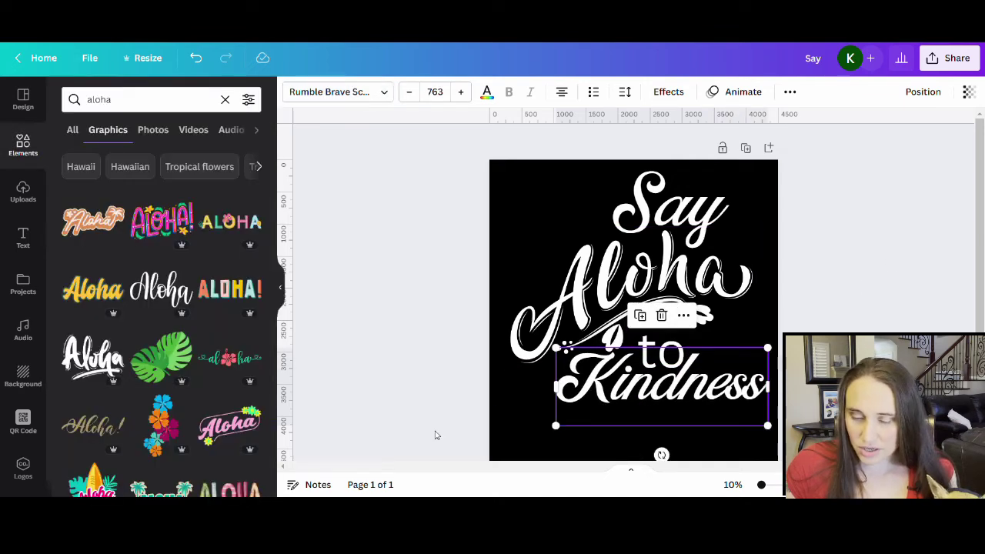
pyautogui.click(435, 435)
pyautogui.moveTo(658, 419); pyautogui.dragTo(640, 434)
pyautogui.click(355, 411)
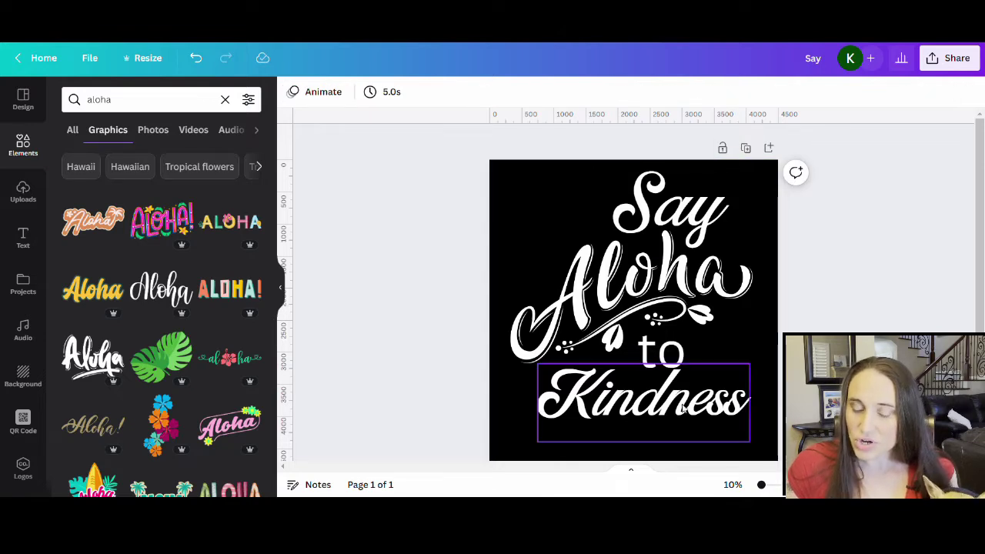
# Search the fonts for "wildcats" and set the "Kindness" text to Wildcats Regular.
pyautogui.click(678, 420)
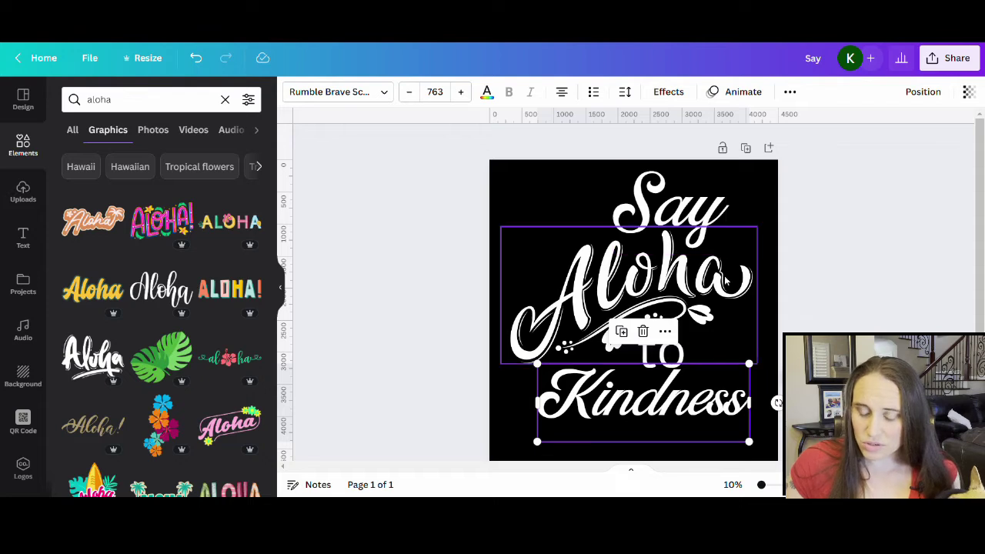
pyautogui.click(362, 93)
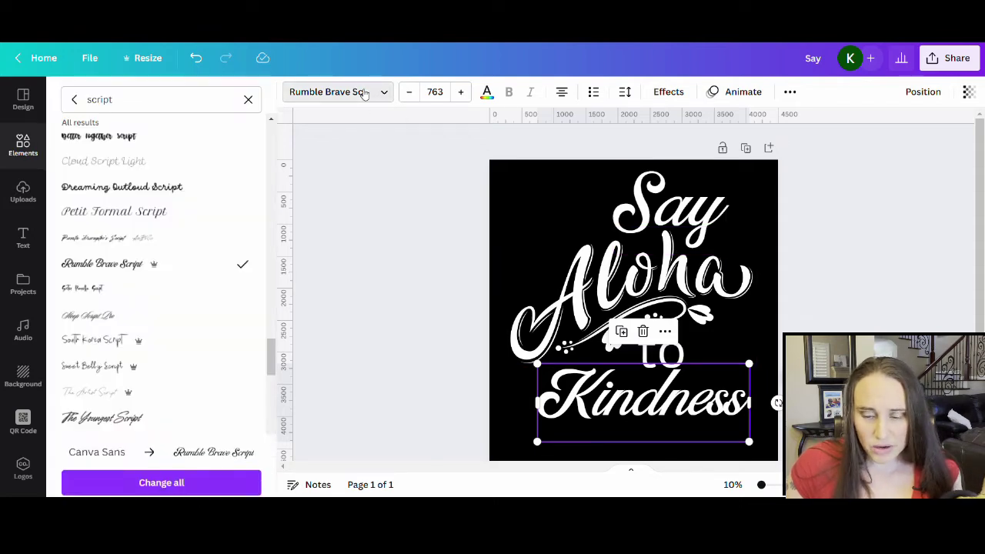
pyautogui.click(177, 101)
pyautogui.hotkey('ctrl', 'a')
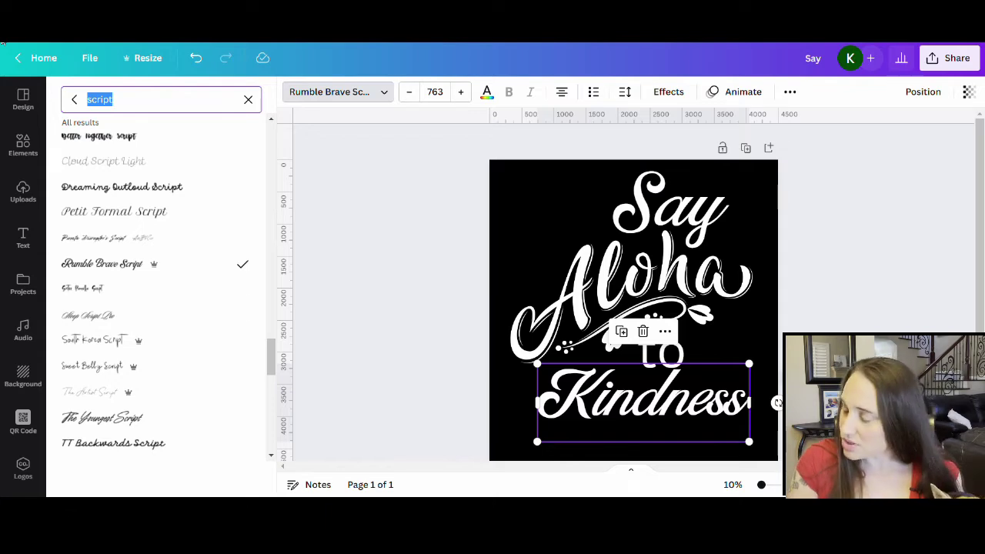
pyautogui.write('w')
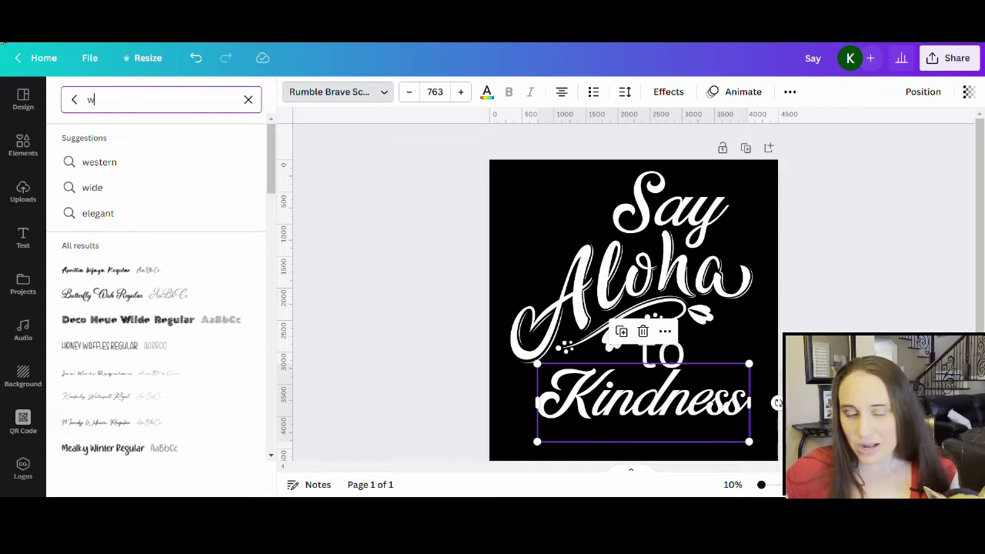
pyautogui.write('ildcats')
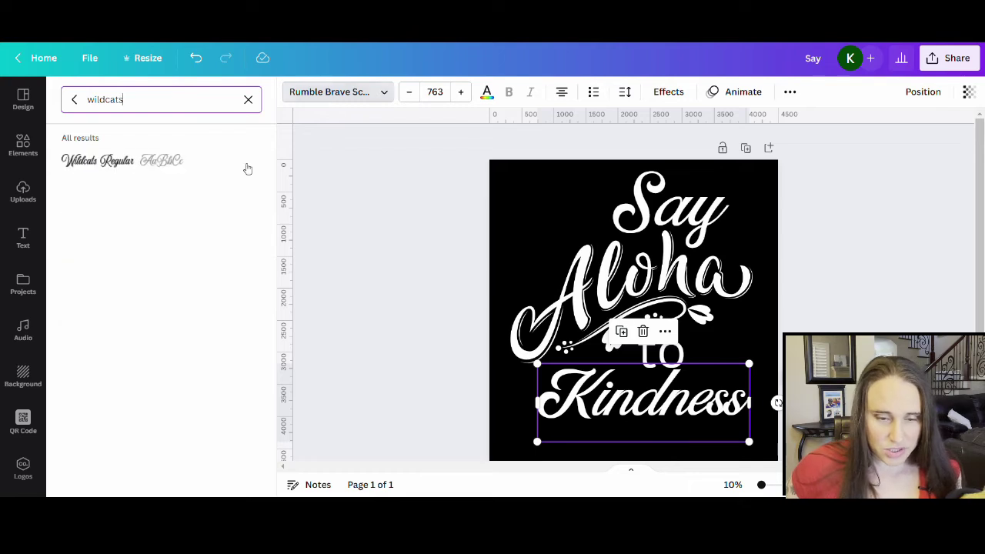
pyautogui.click(104, 160)
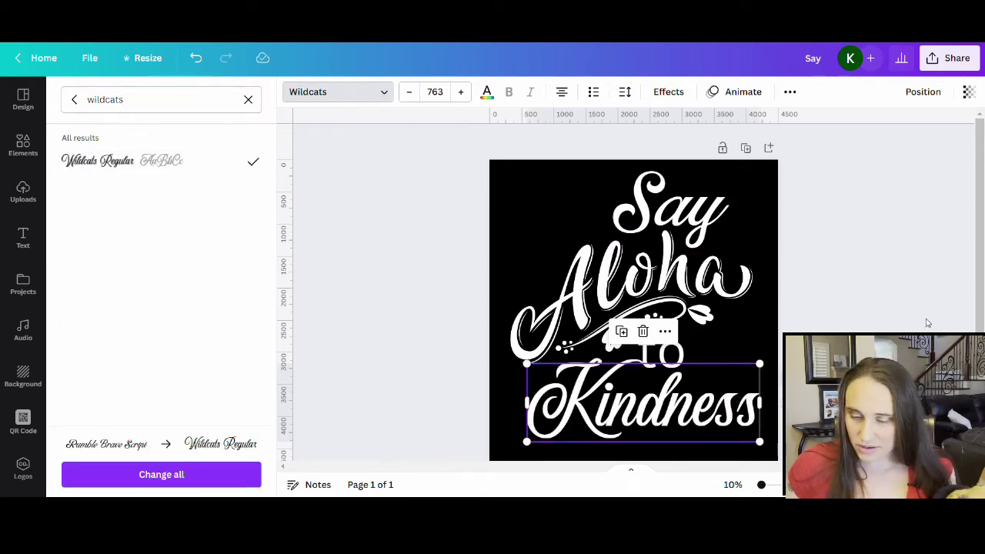
# Shift the "Kindness" text slightly left so it lines up beneath the "Aloha" lettering.
pyautogui.click(874, 236)
pyautogui.click(584, 429)
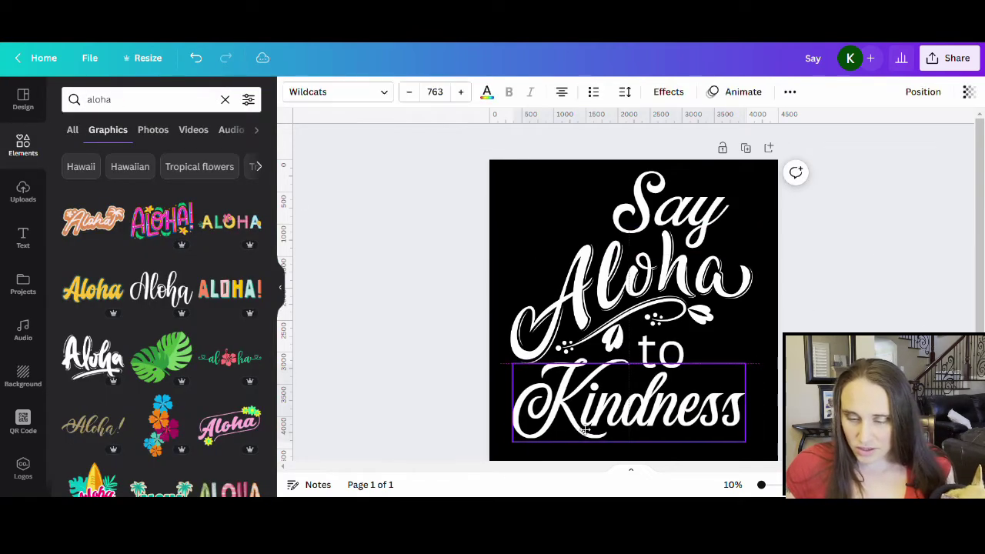
pyautogui.moveTo(585, 429); pyautogui.dragTo(586, 430)
pyautogui.click(854, 283)
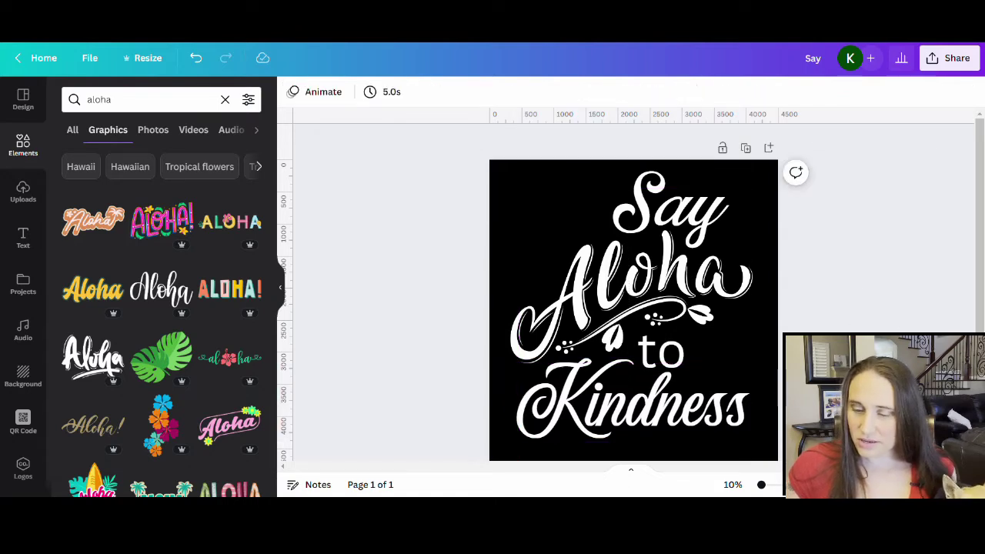
# Nudge the word "to" slightly right and up, into the gap between the floral underline and "Kindness".
pyautogui.click(678, 351)
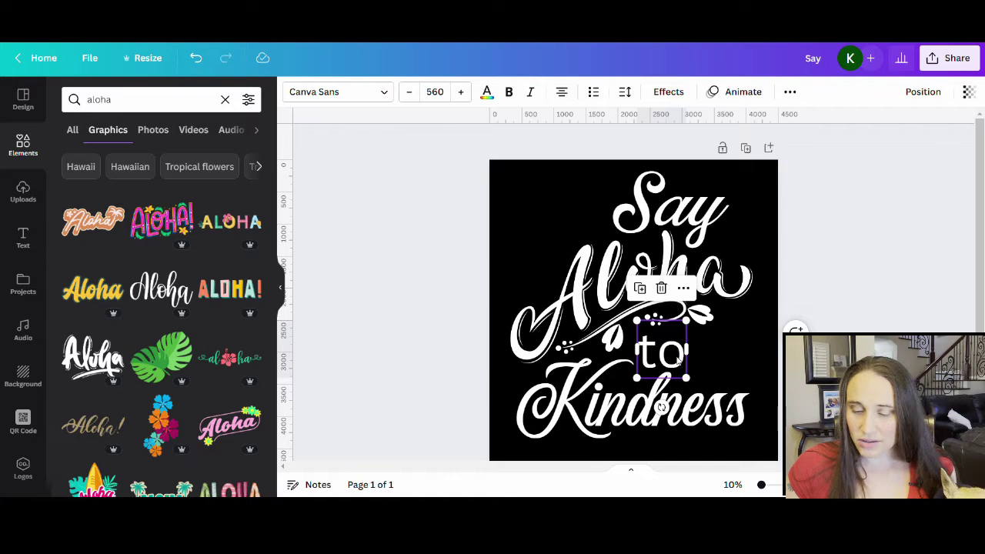
pyautogui.moveTo(679, 353); pyautogui.dragTo(687, 358)
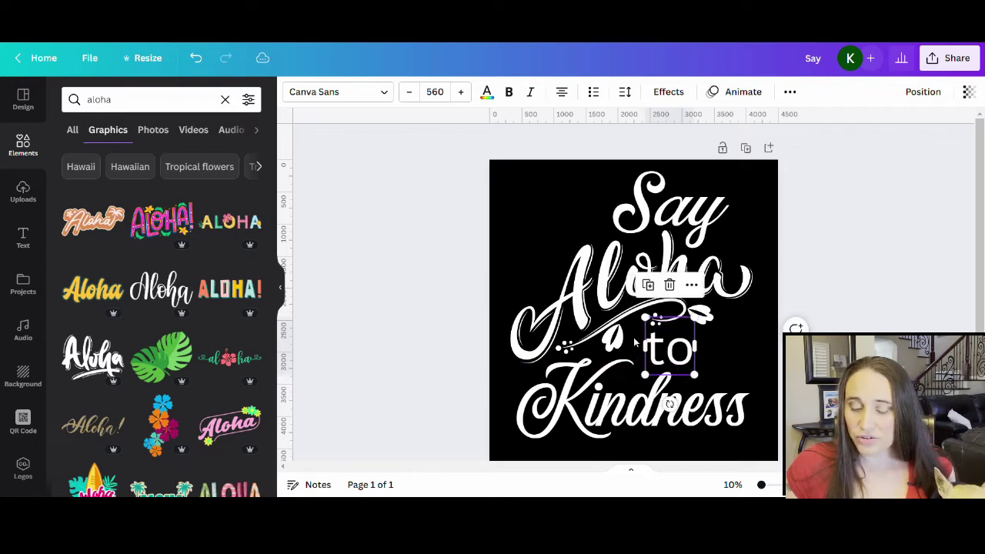
pyautogui.click(897, 211)
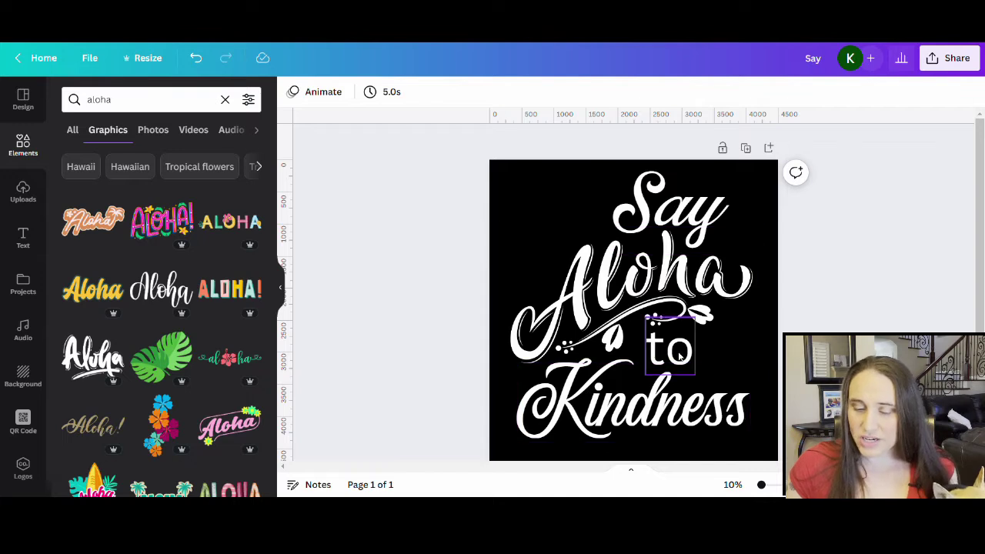
# Browse the uploaded fonts and try Dream to Berich on the word "to".
pyautogui.click(678, 352)
pyautogui.click(347, 91)
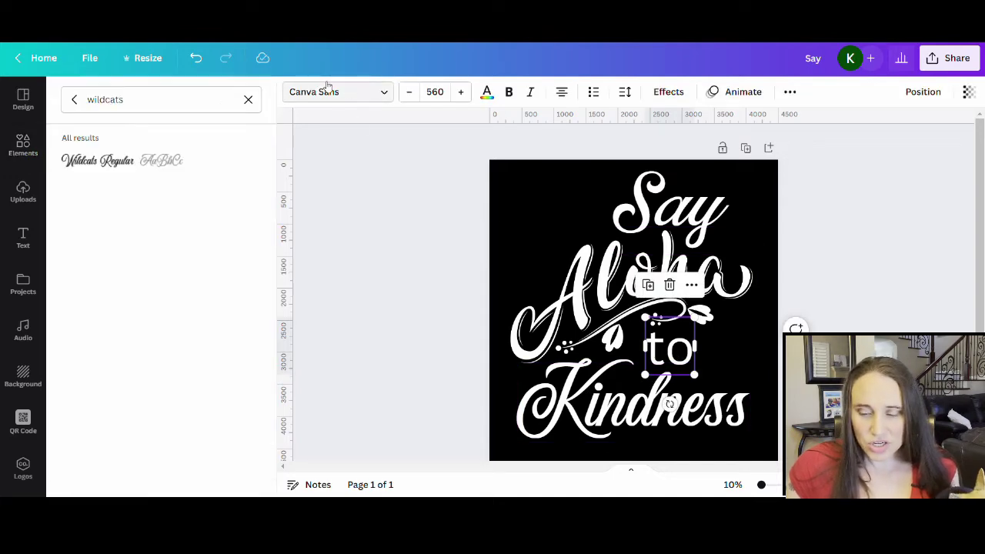
pyautogui.click(247, 100)
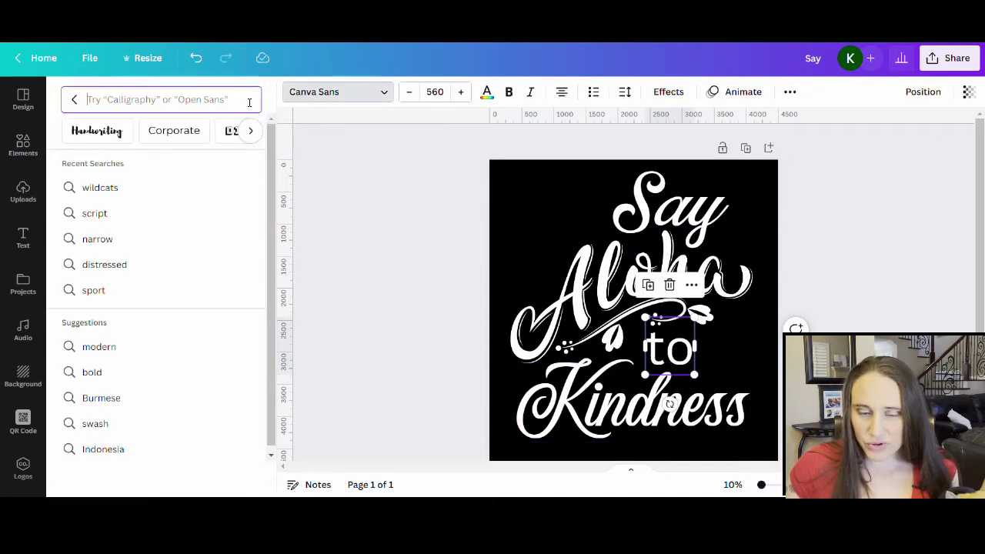
pyautogui.click(74, 99)
pyautogui.scroll(-8, 220, 231)
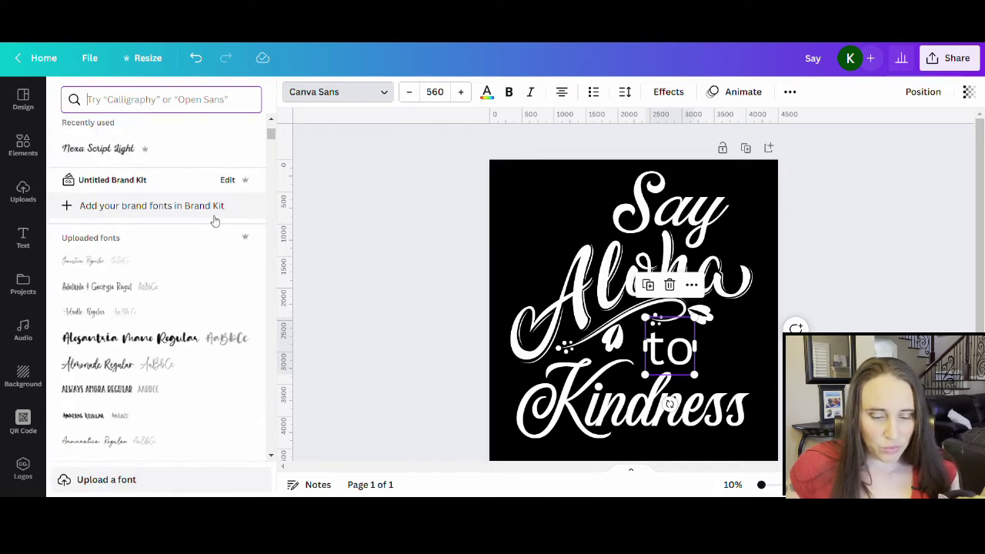
pyautogui.scroll(-8, 185, 207)
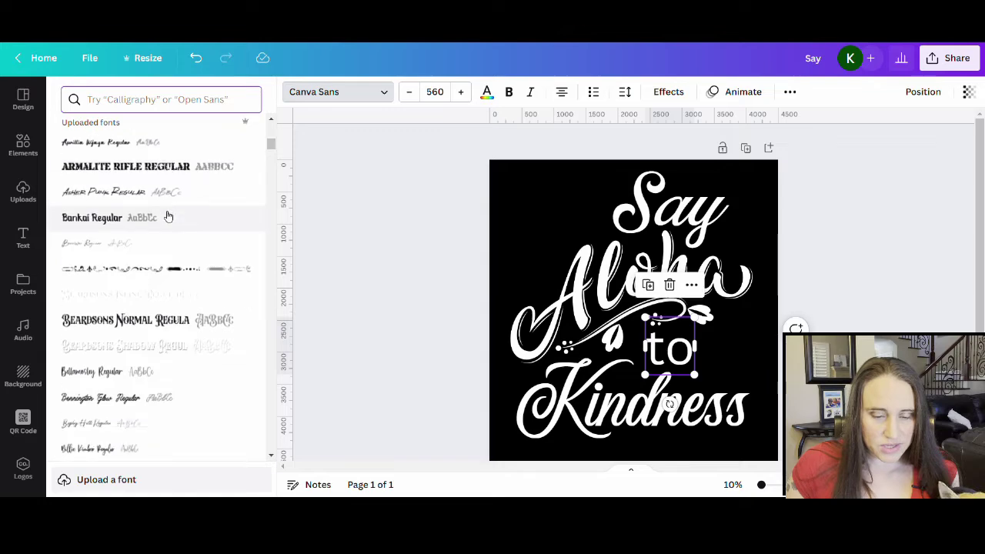
pyautogui.scroll(-8, 188, 212)
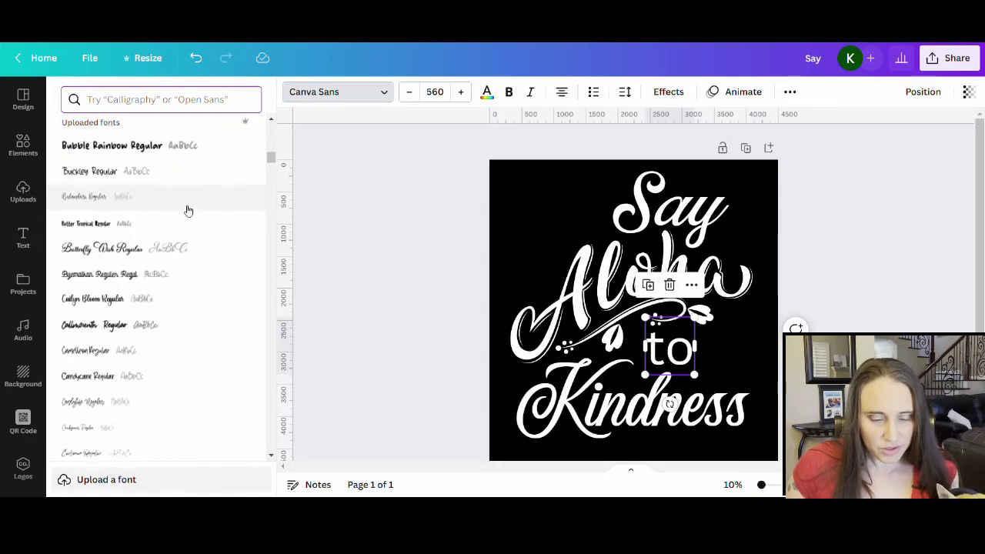
pyautogui.scroll(-5, 188, 209)
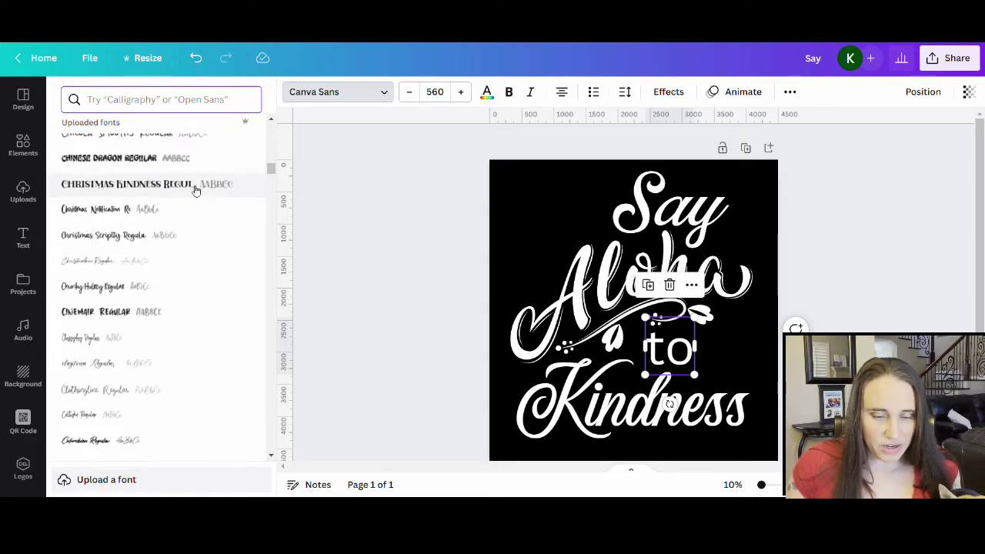
pyautogui.scroll(-8, 199, 198)
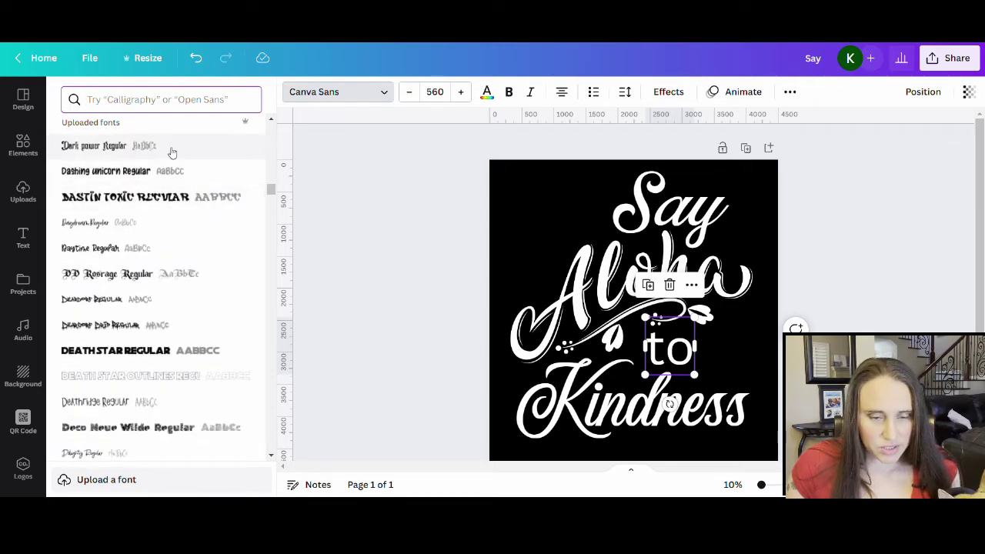
pyautogui.scroll(-5, 174, 155)
pyautogui.scroll(-2, 177, 159)
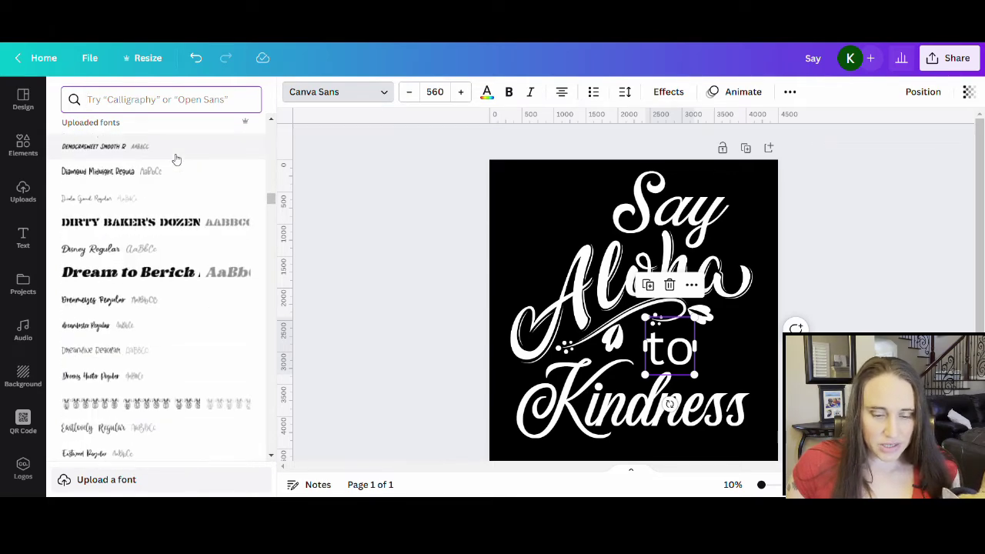
pyautogui.click(159, 283)
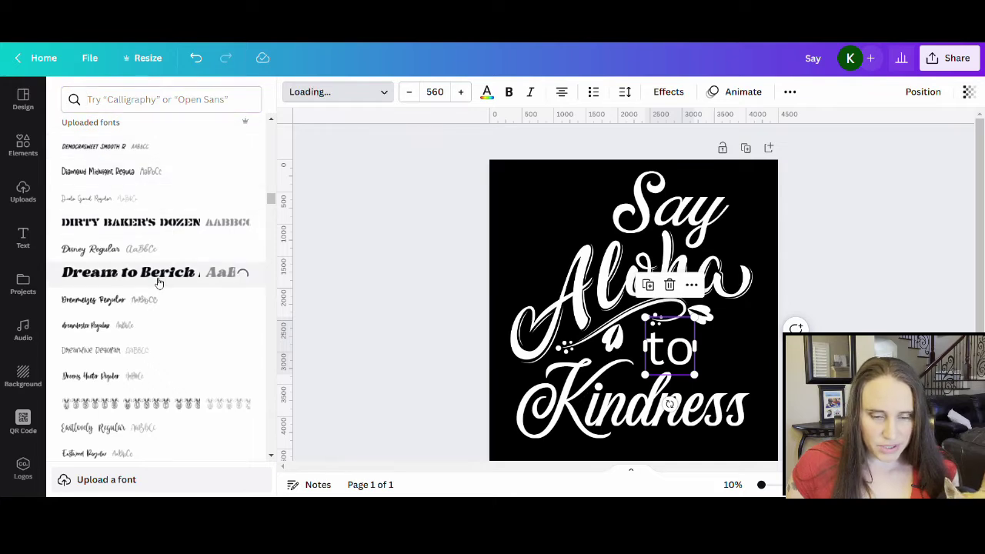
# Look further through the uploaded fonts, down to those starting with M, for another style for the word "to".
pyautogui.scroll(-5, 165, 277)
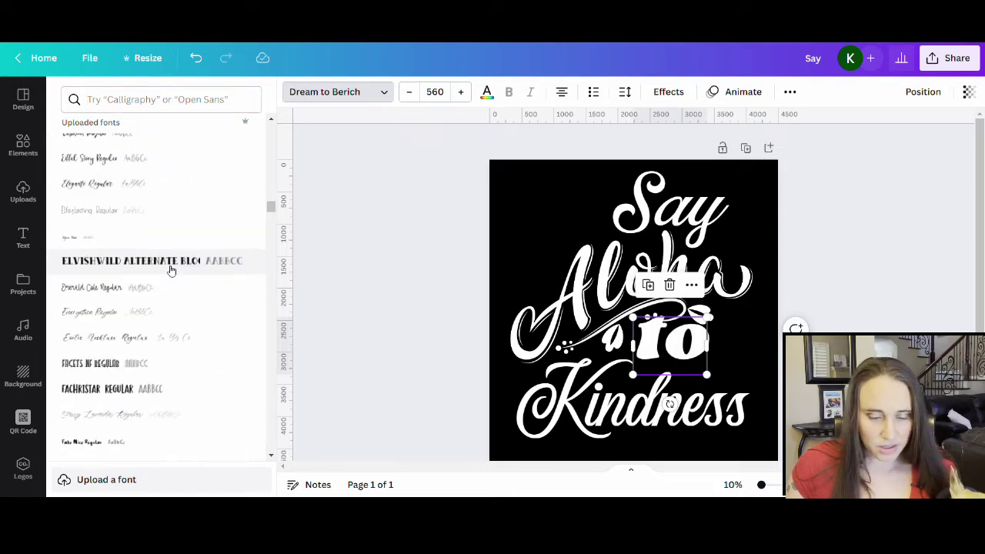
pyautogui.scroll(-1, 173, 268)
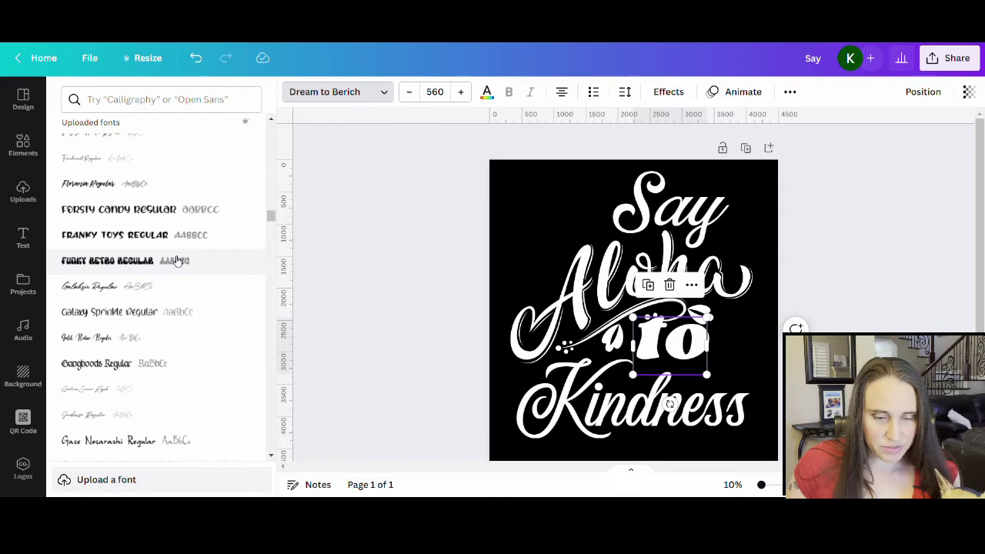
pyautogui.scroll(-1, 177, 261)
pyautogui.scroll(-4, 177, 261)
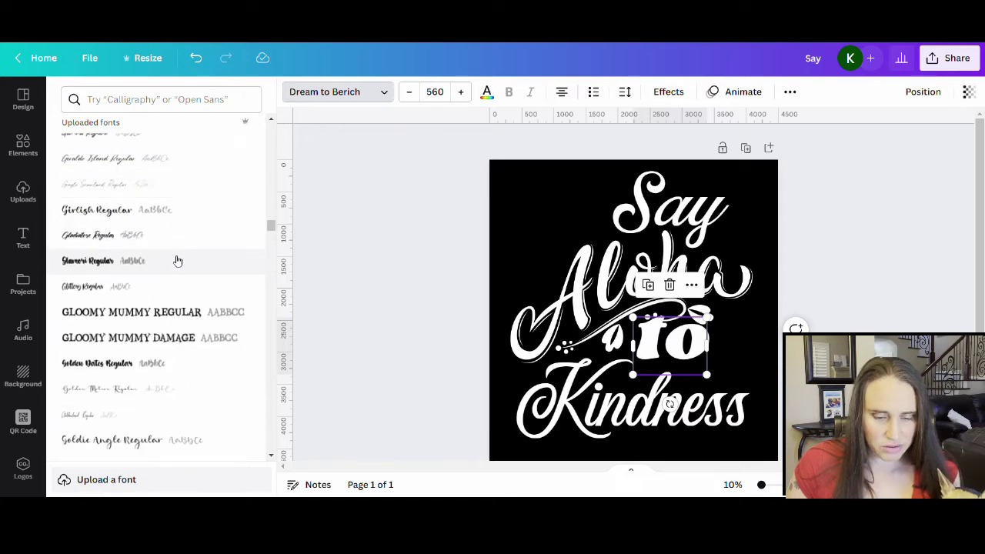
pyautogui.scroll(-3, 177, 260)
pyautogui.scroll(-6, 178, 260)
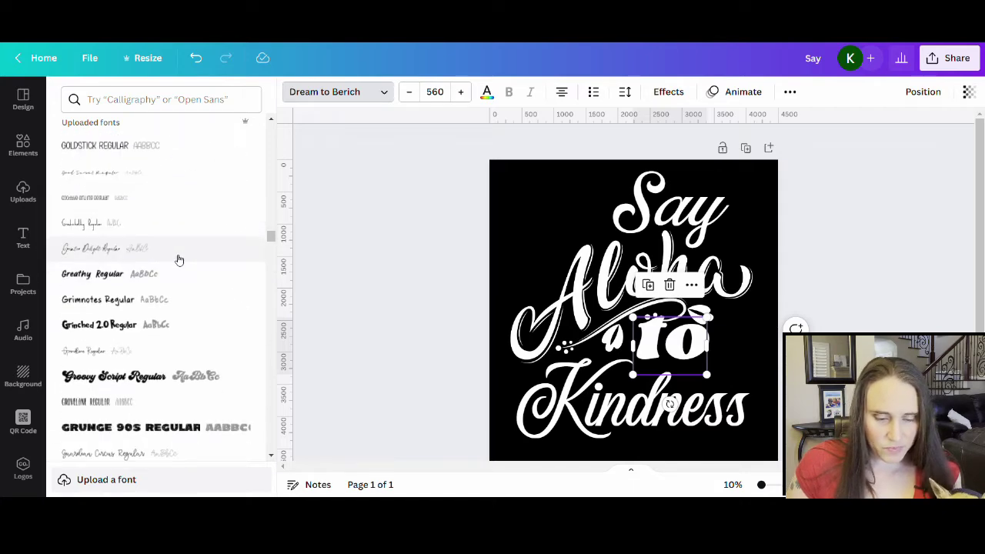
pyautogui.scroll(-1, 178, 259)
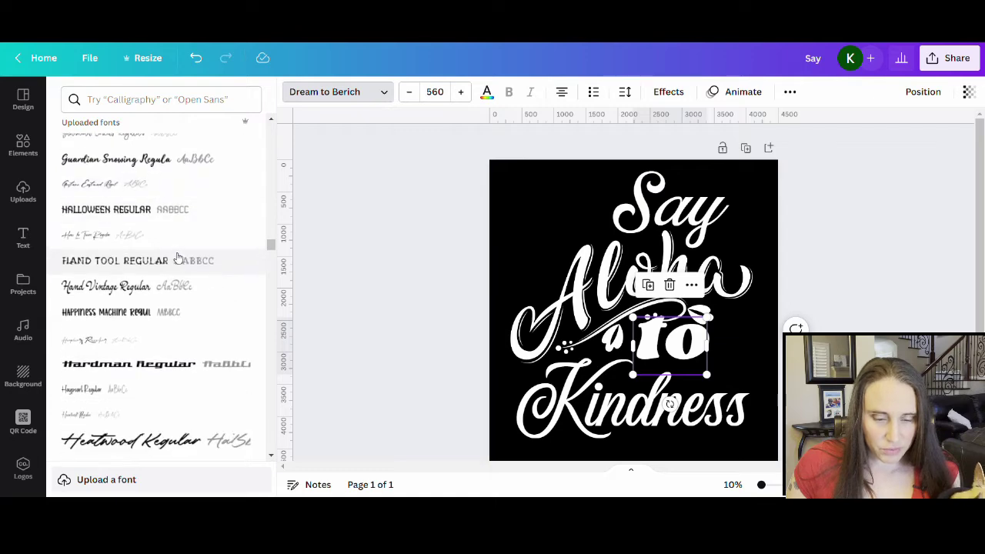
pyautogui.scroll(-4, 182, 260)
pyautogui.scroll(-8, 185, 264)
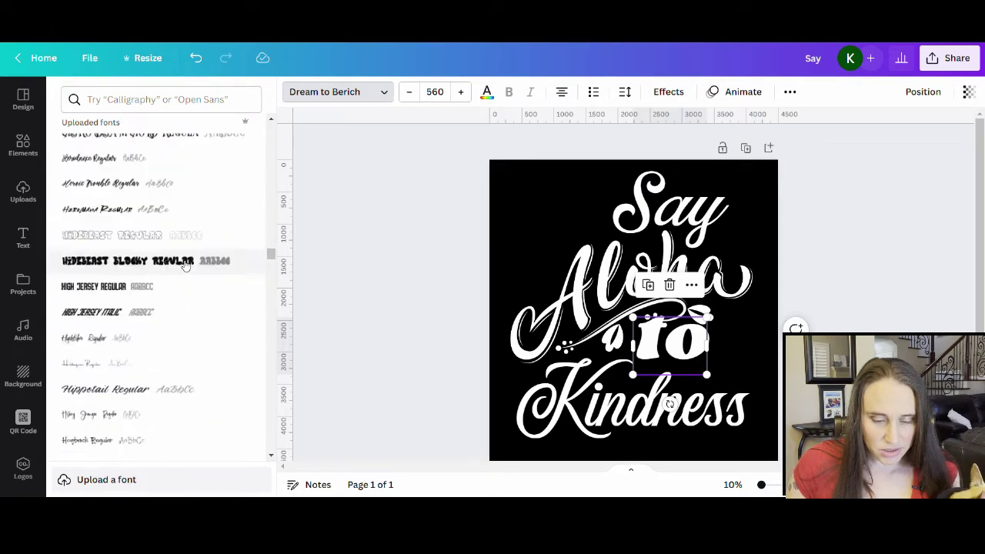
pyautogui.scroll(-3, 186, 262)
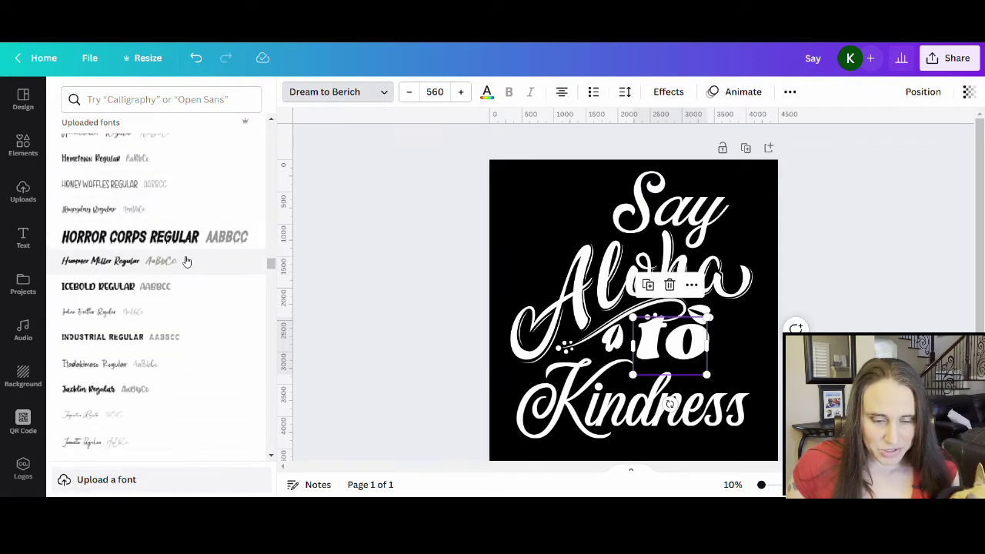
pyautogui.scroll(-15, 191, 271)
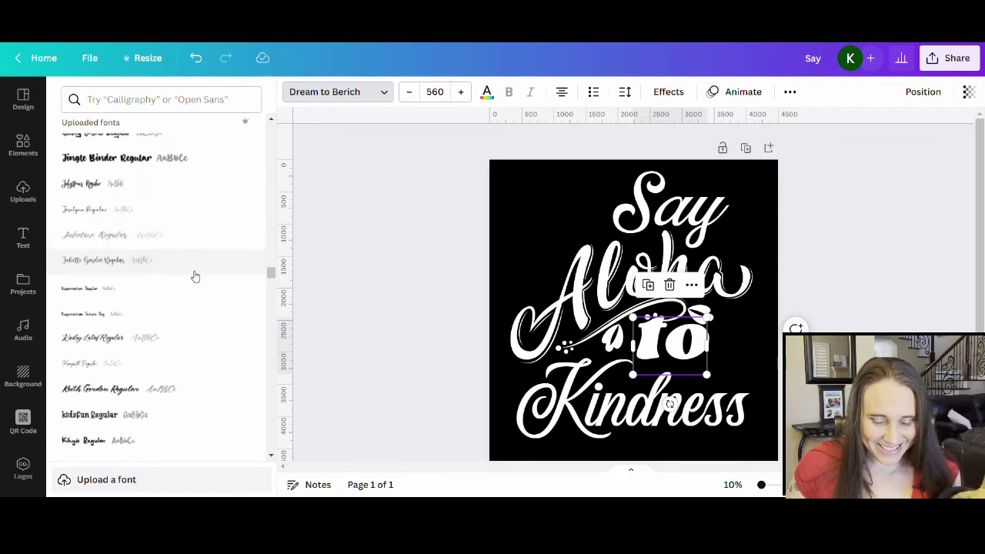
pyautogui.scroll(-7, 195, 275)
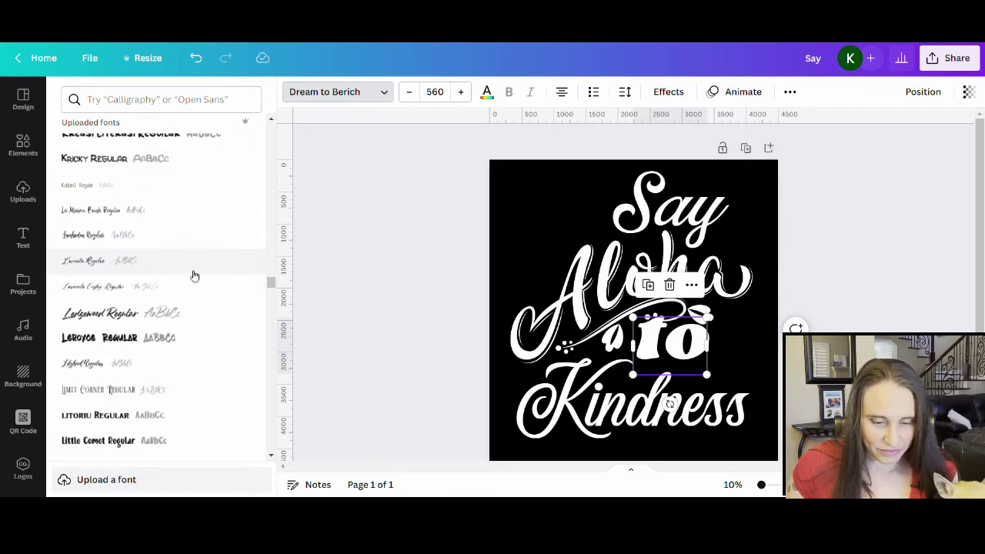
pyautogui.scroll(-10, 195, 275)
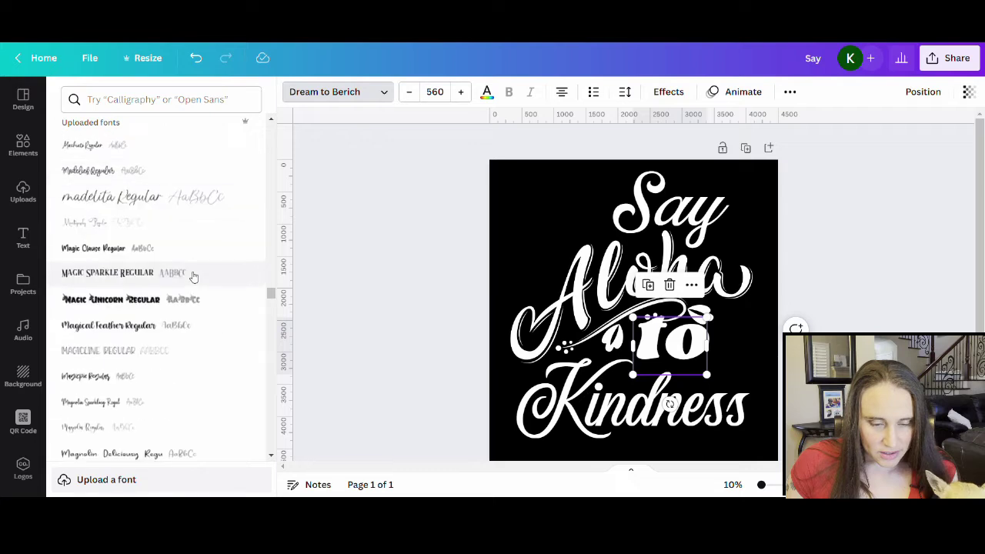
pyautogui.scroll(-5, 192, 277)
pyautogui.scroll(5, 193, 277)
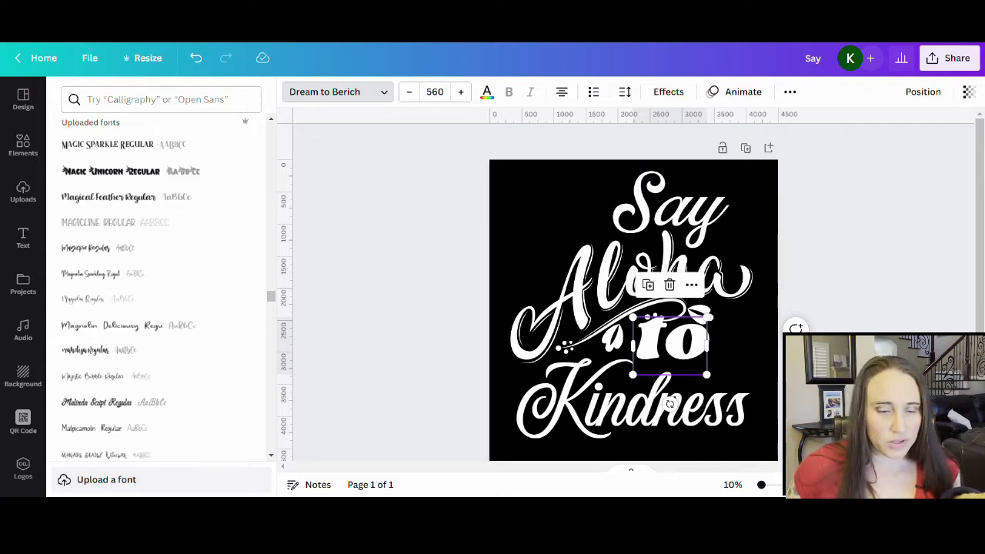
# Search the fonts for "coupl", set the word "to" in Couple Together Regular, and shift it slightly down and left.
pyautogui.click(157, 101)
pyautogui.write('coupl')
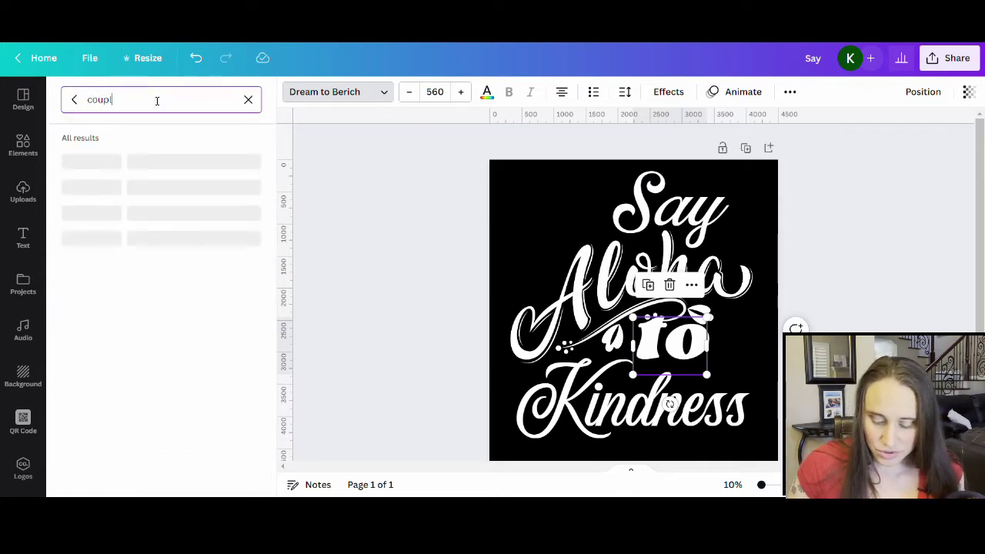
pyautogui.click(143, 161)
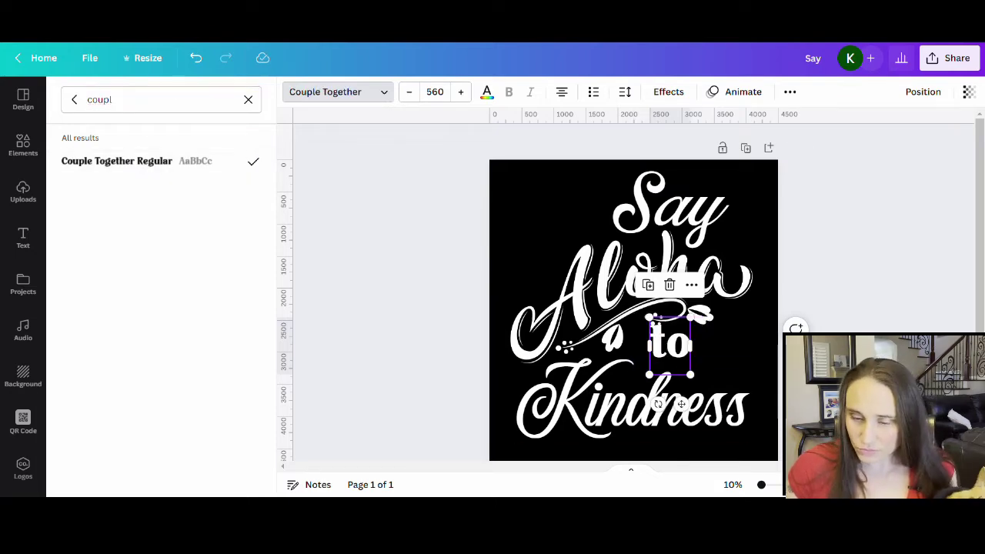
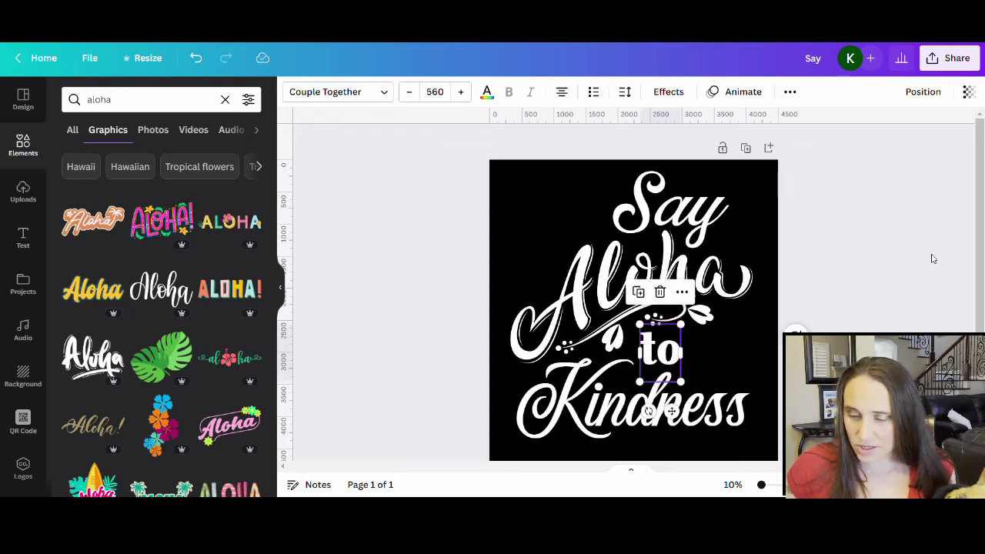
pyautogui.click(860, 232)
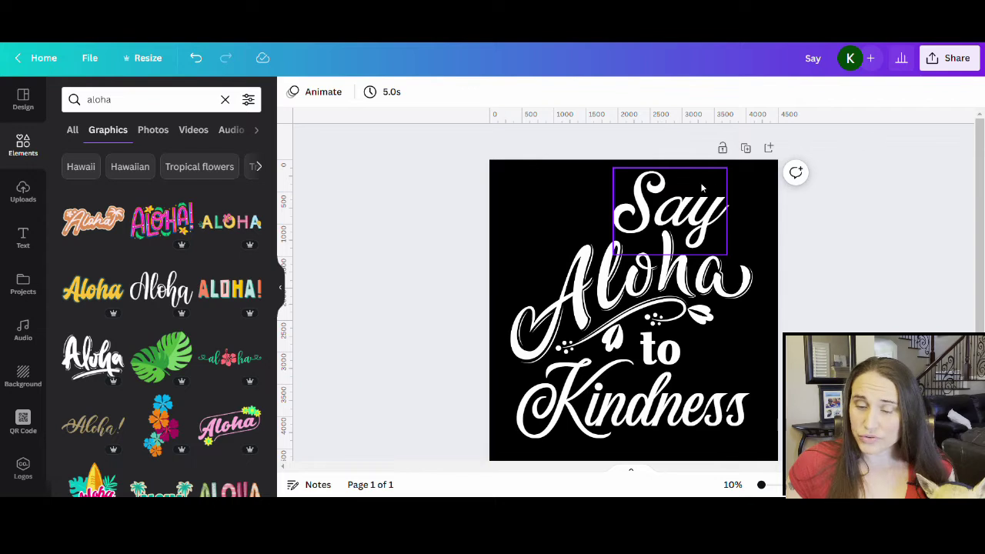
# Apply the Curve text effect with a value of 41 to "Say" and tilt the word slightly counterclockwise.
pyautogui.click(702, 206)
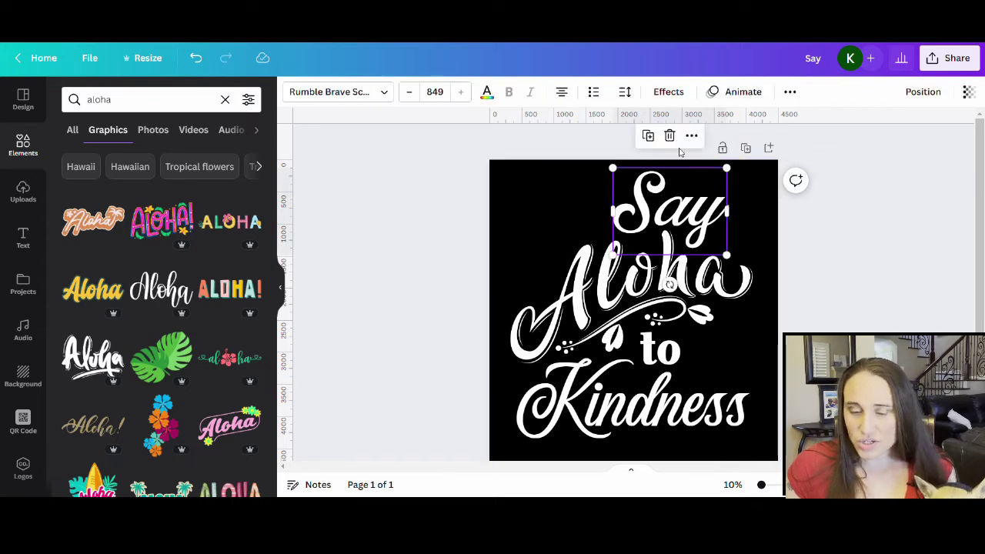
pyautogui.click(669, 92)
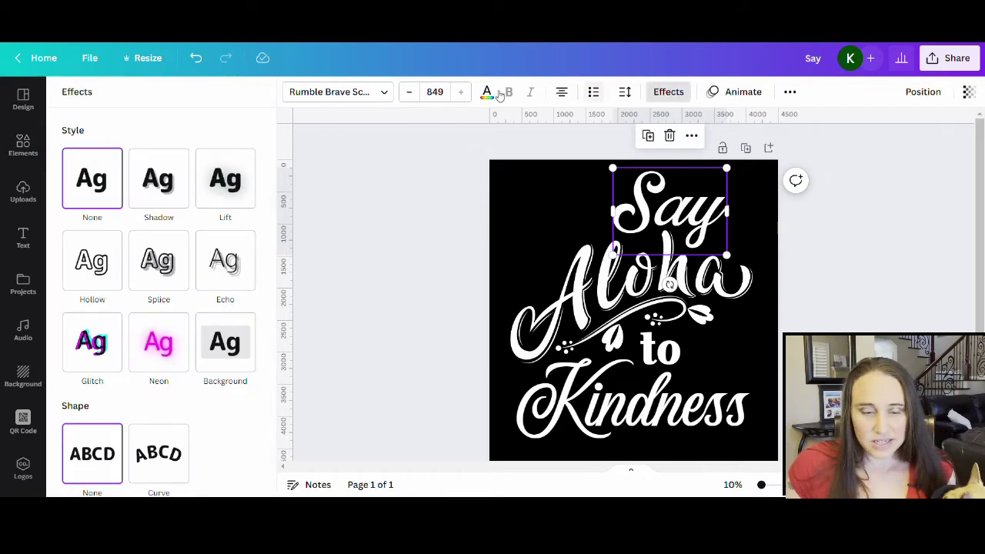
pyautogui.scroll(-1, 169, 157)
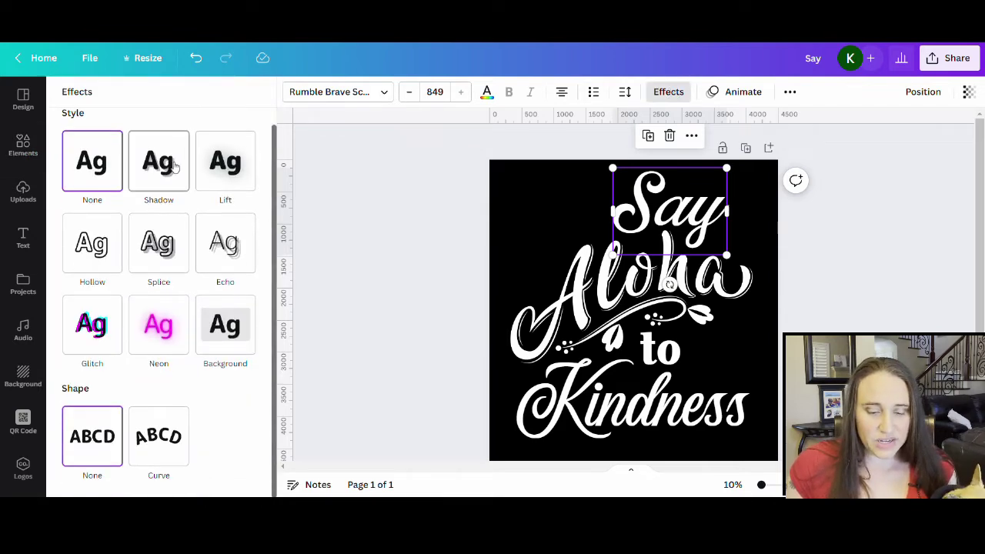
pyautogui.click(177, 454)
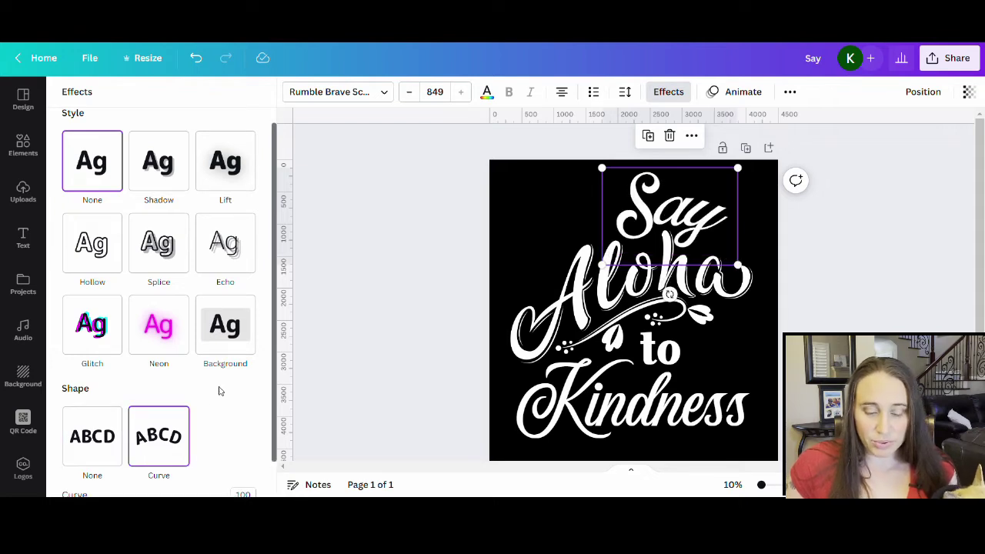
pyautogui.scroll(-2, 219, 388)
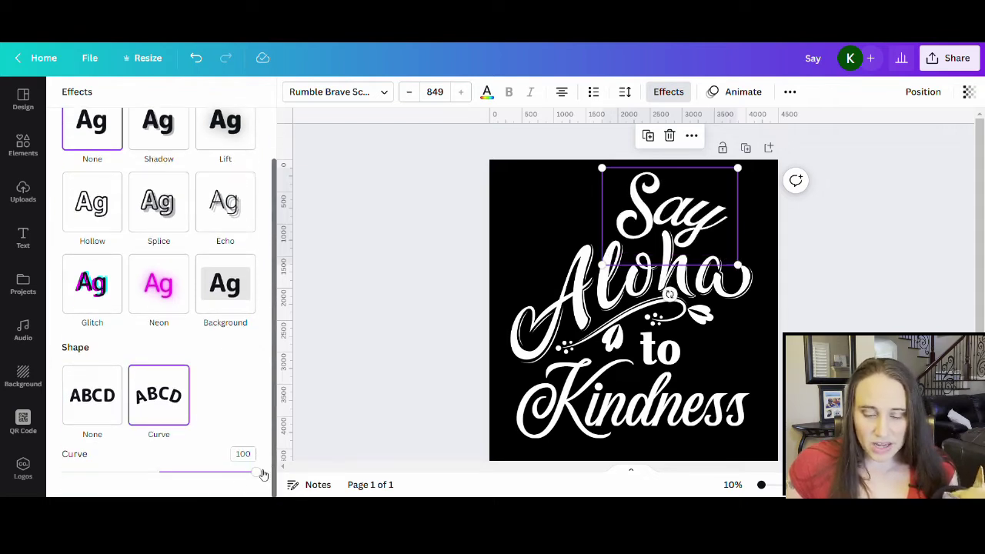
pyautogui.moveTo(262, 475); pyautogui.dragTo(198, 473)
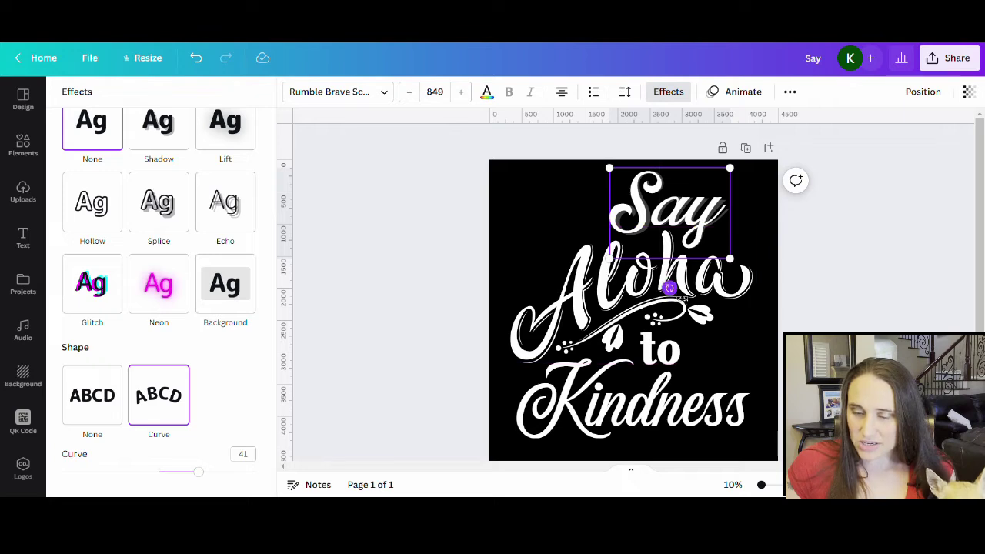
pyautogui.moveTo(684, 296); pyautogui.dragTo(690, 299)
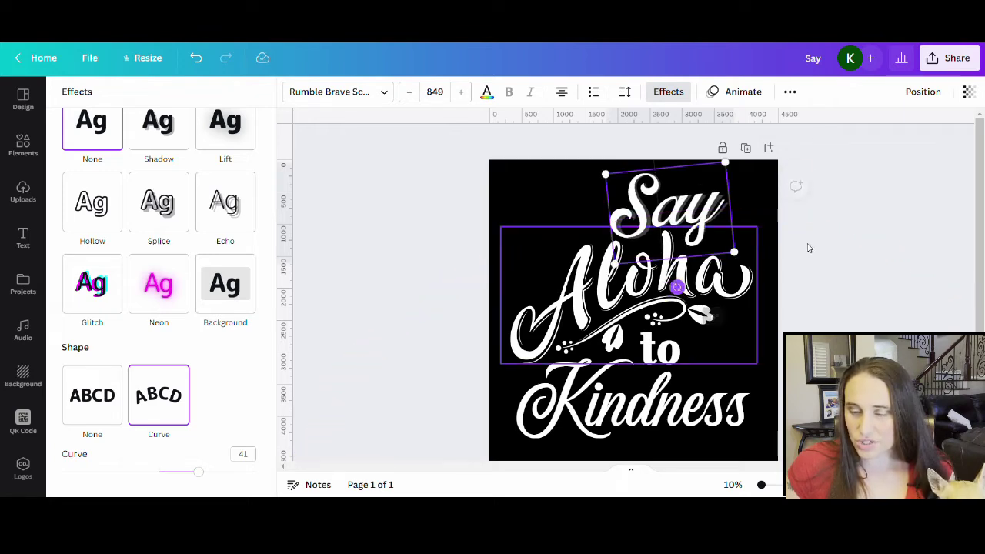
pyautogui.click(887, 261)
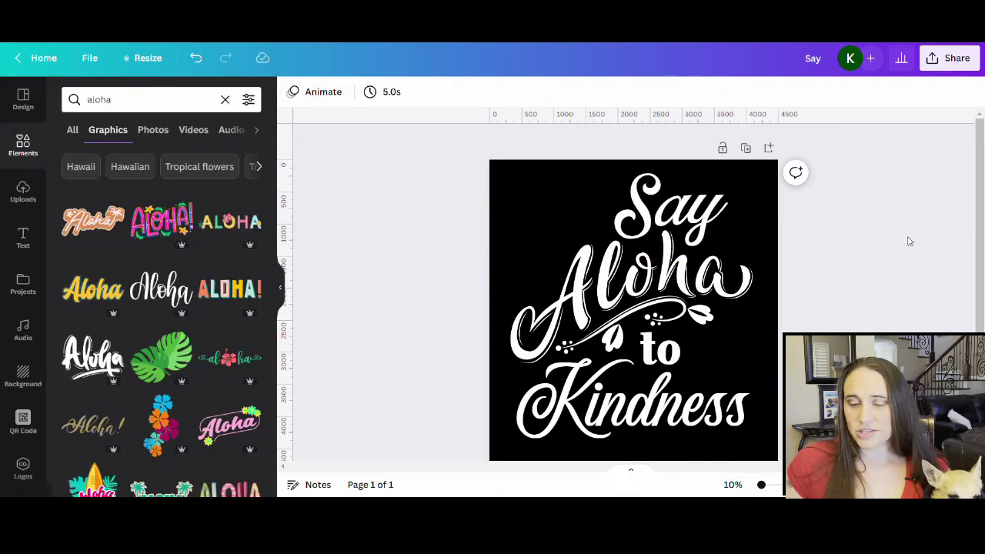
# Apply the Curve text effect to "Kindness" with a value of -59.
pyautogui.scroll(-2, 913, 143)
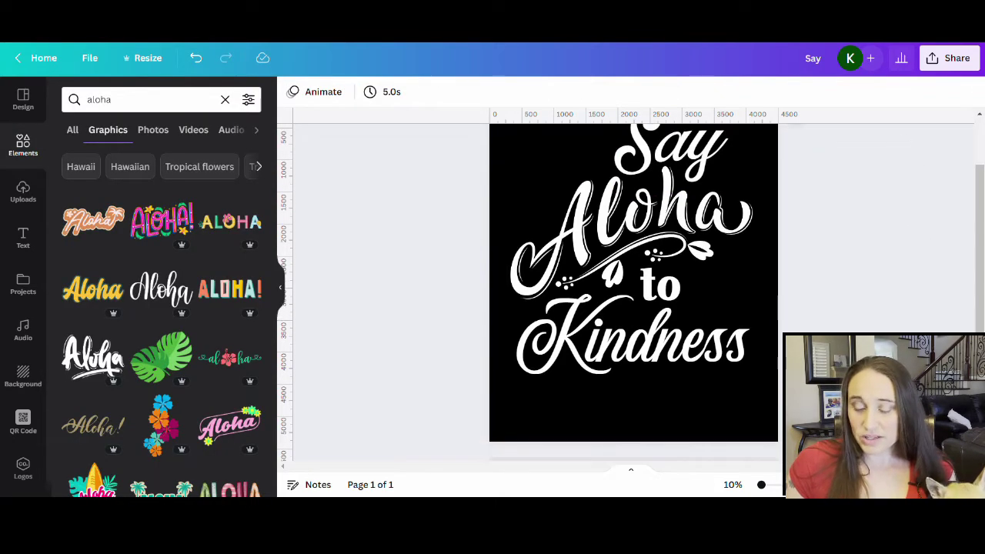
pyautogui.click(628, 355)
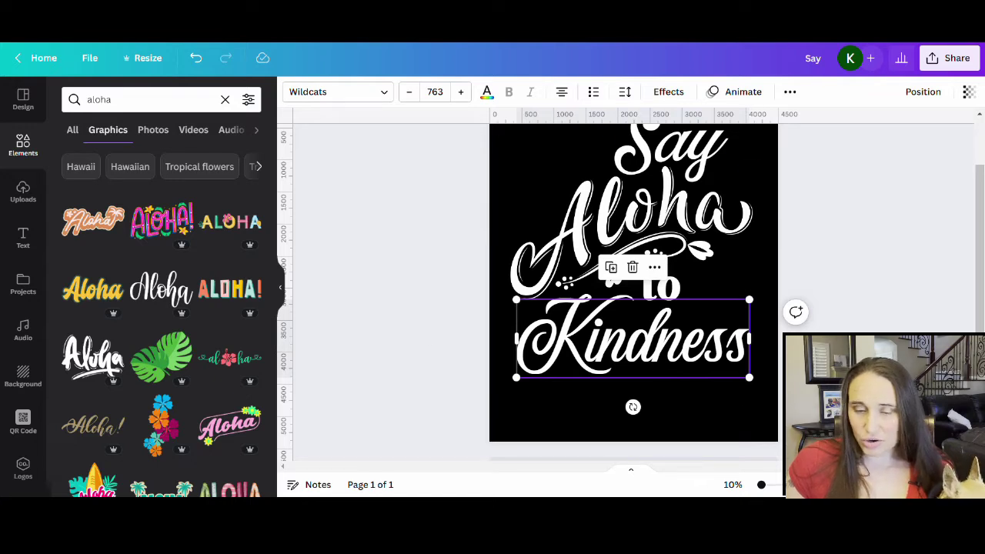
pyautogui.click(667, 91)
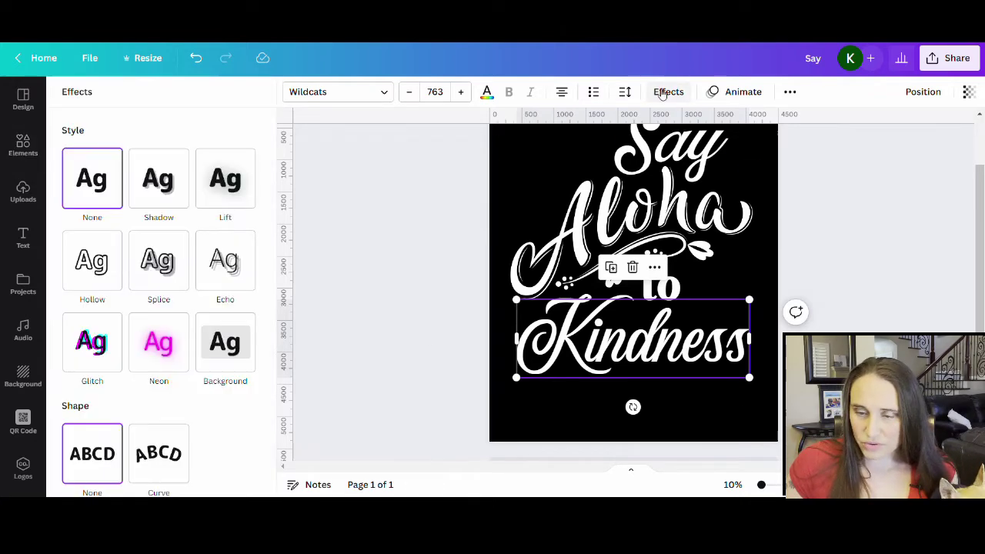
pyautogui.scroll(-1, 158, 269)
pyautogui.click(158, 436)
pyautogui.scroll(-2, 185, 370)
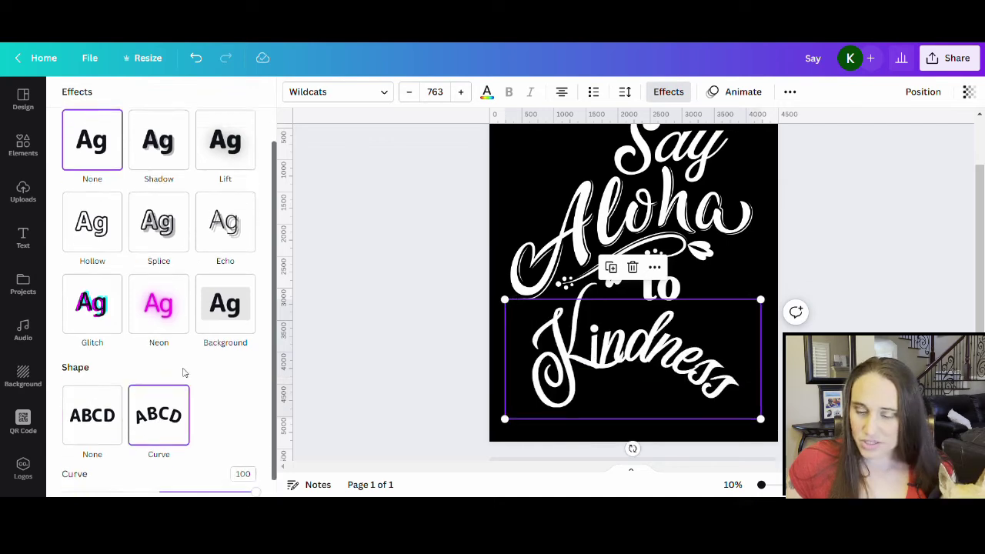
pyautogui.moveTo(256, 475); pyautogui.dragTo(120, 477)
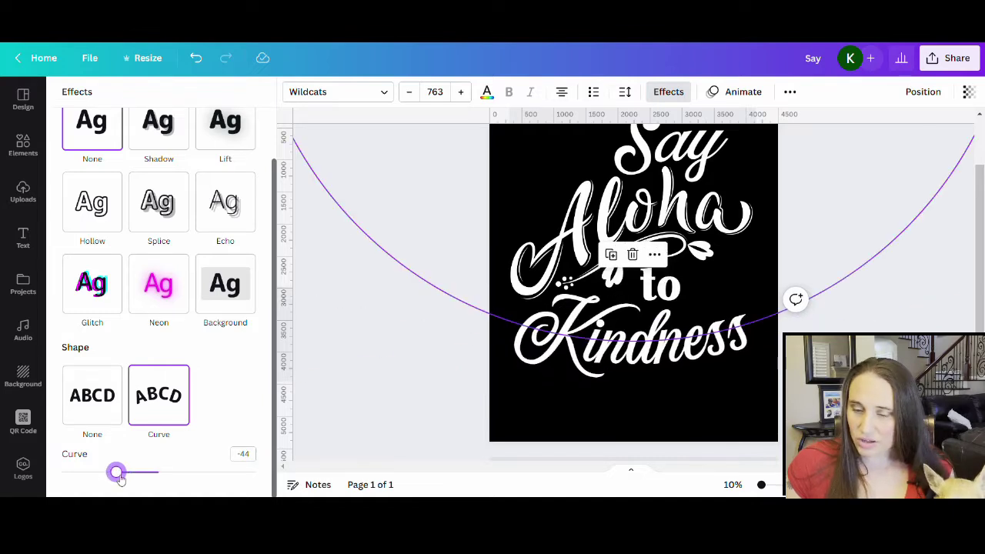
pyautogui.moveTo(120, 477); pyautogui.dragTo(104, 478)
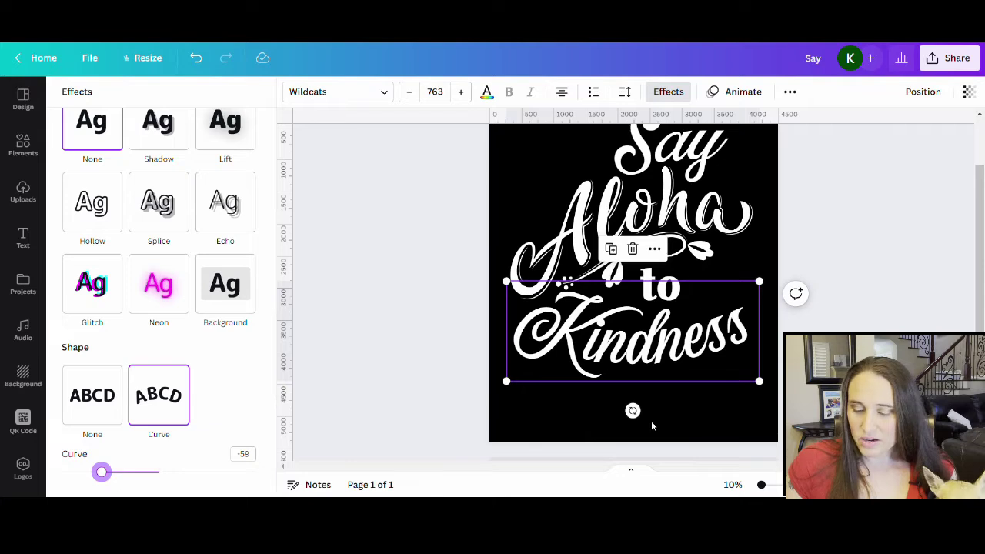
# Tilt the curved word "Kindness" slightly counterclockwise so it follows the slant of "Aloha".
pyautogui.moveTo(633, 410); pyautogui.dragTo(657, 415)
pyautogui.click(934, 257)
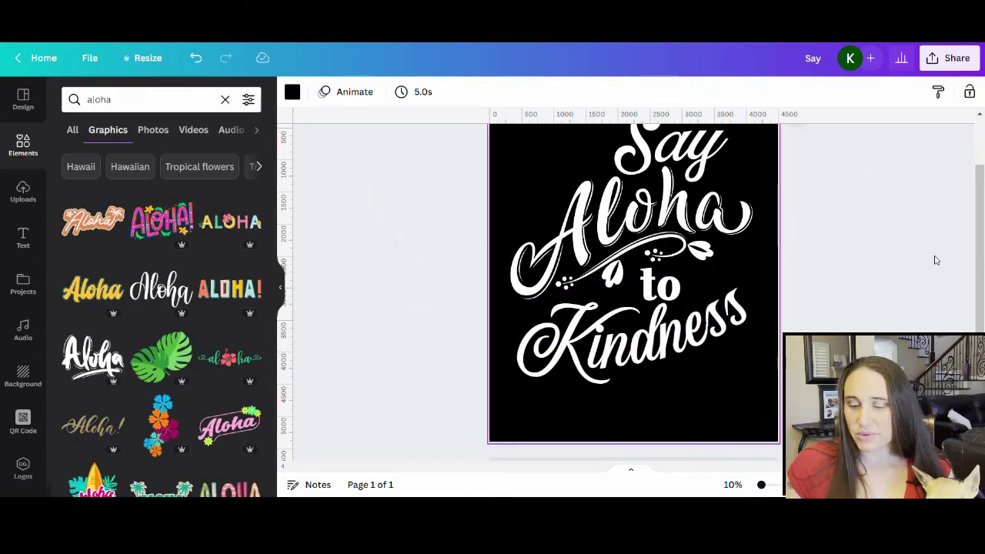
pyautogui.scroll(1, 633, 283)
pyautogui.click(669, 419)
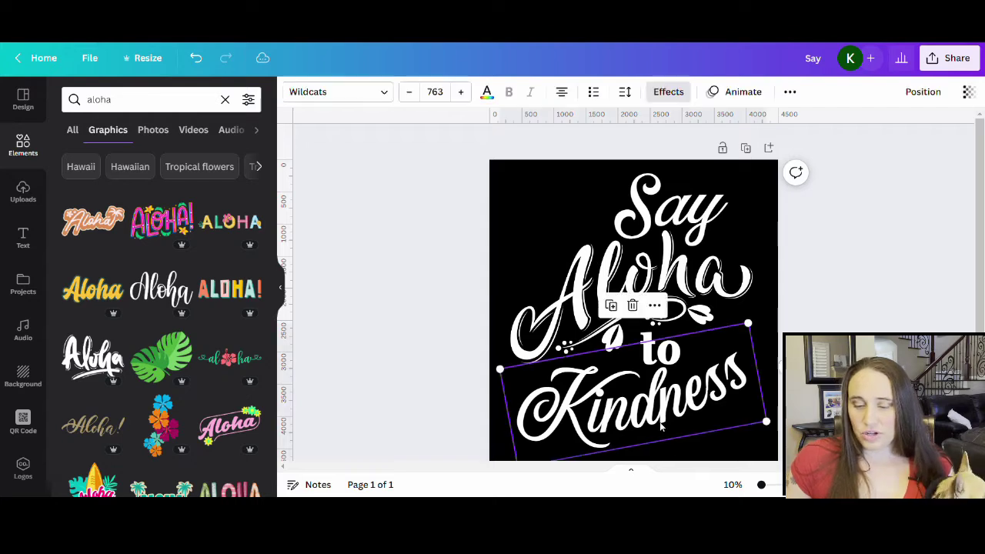
pyautogui.scroll(-1, 805, 324)
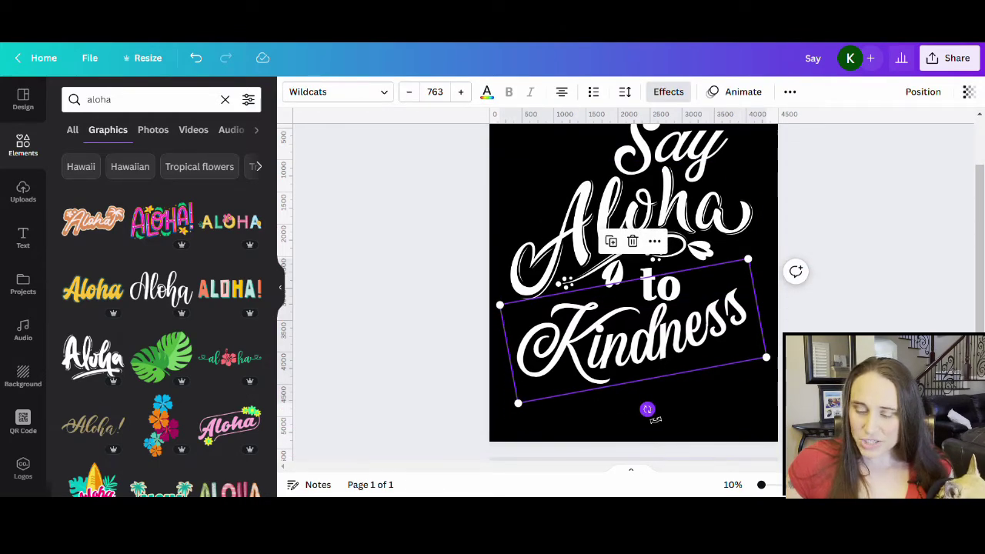
pyautogui.moveTo(653, 419); pyautogui.dragTo(650, 423)
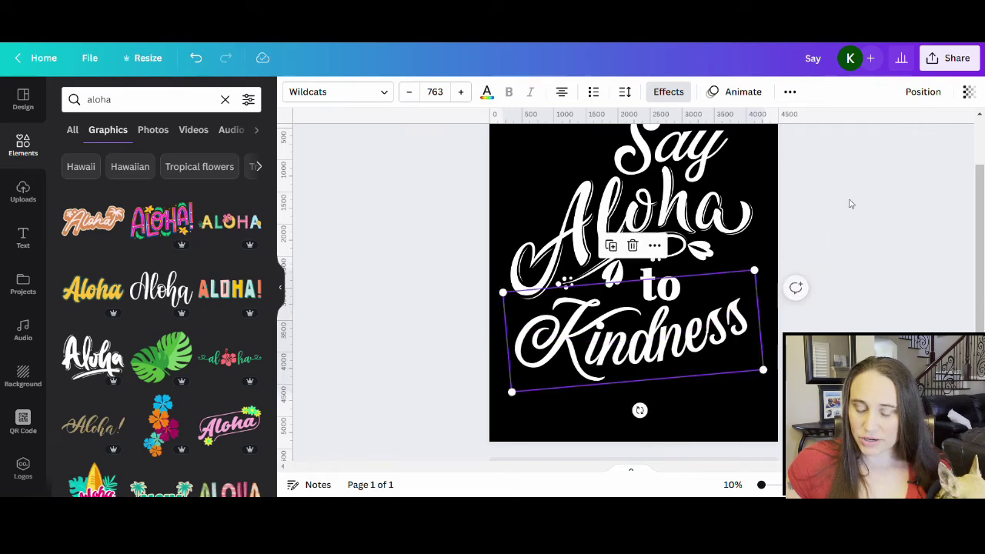
# Set the curve of "Kindness" to 37 and shift the word slightly left.
pyautogui.moveTo(714, 320); pyautogui.dragTo(677, 226)
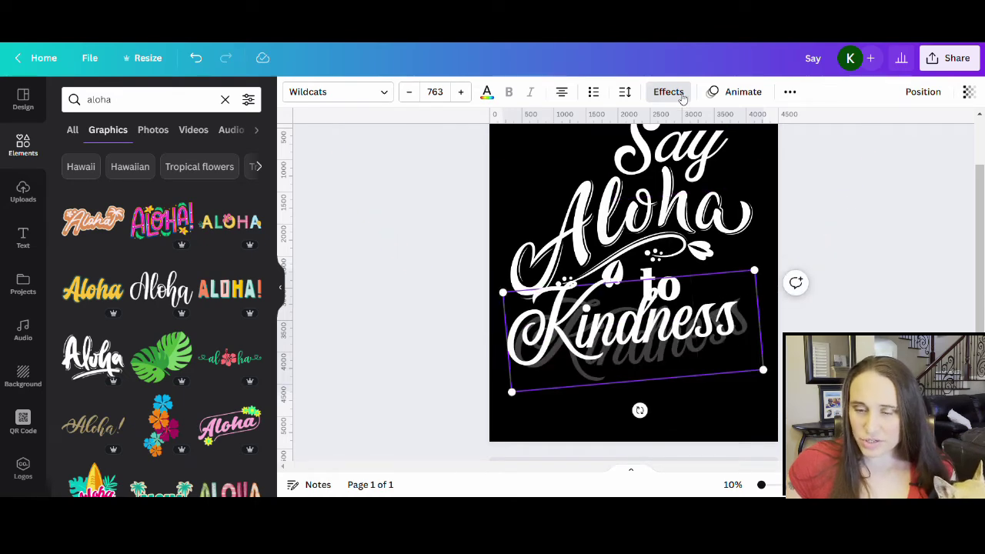
pyautogui.click(668, 91)
pyautogui.scroll(-1, 205, 466)
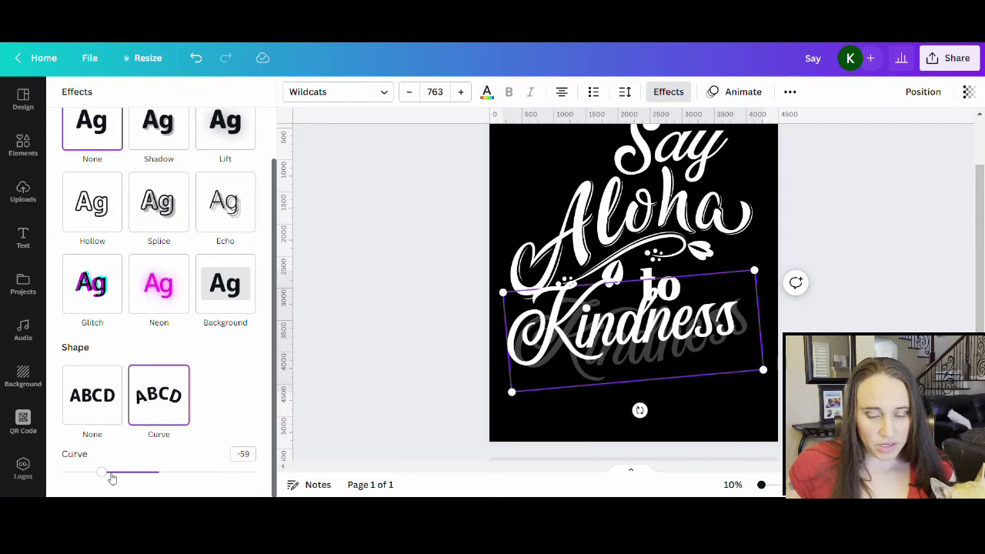
pyautogui.moveTo(114, 479); pyautogui.dragTo(194, 474)
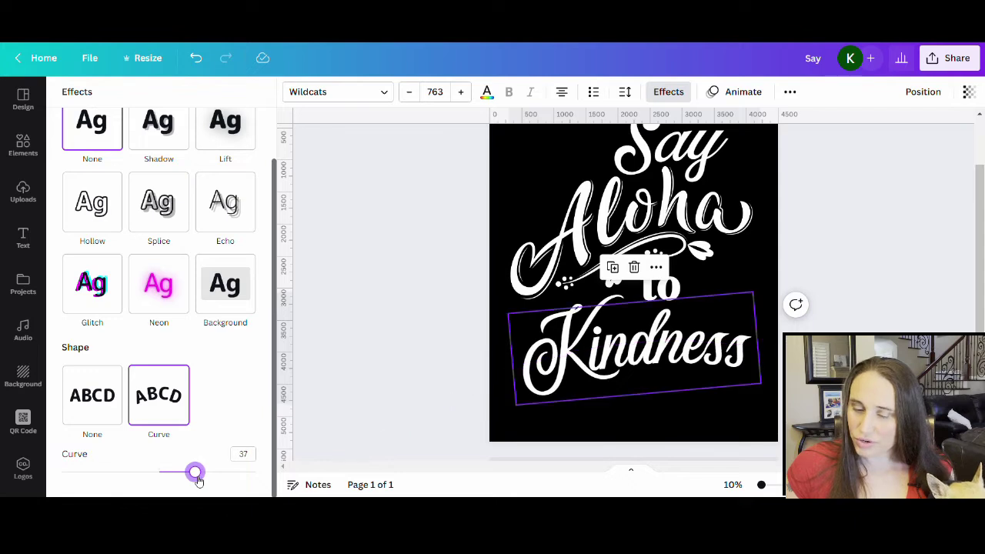
pyautogui.click(354, 357)
pyautogui.moveTo(632, 353); pyautogui.dragTo(583, 352)
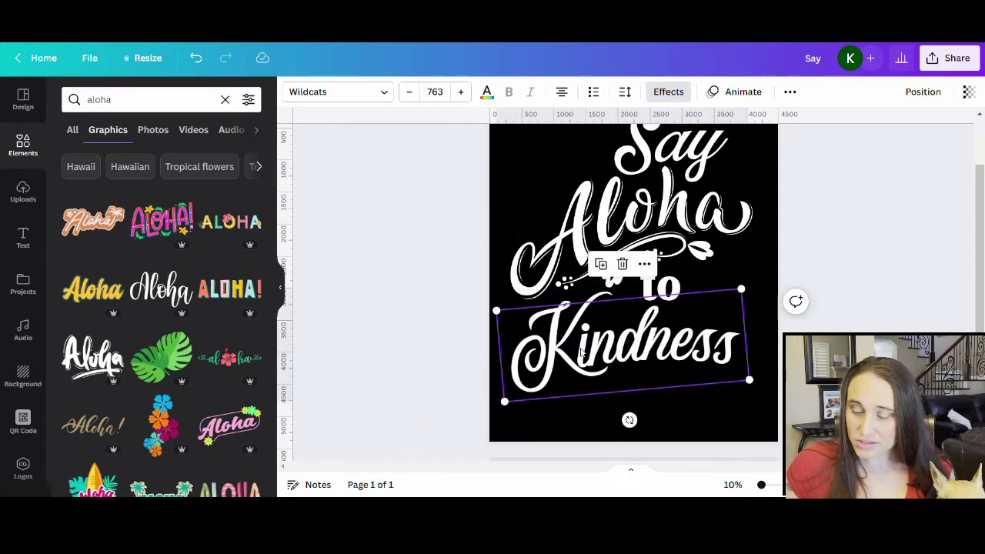
pyautogui.click(894, 221)
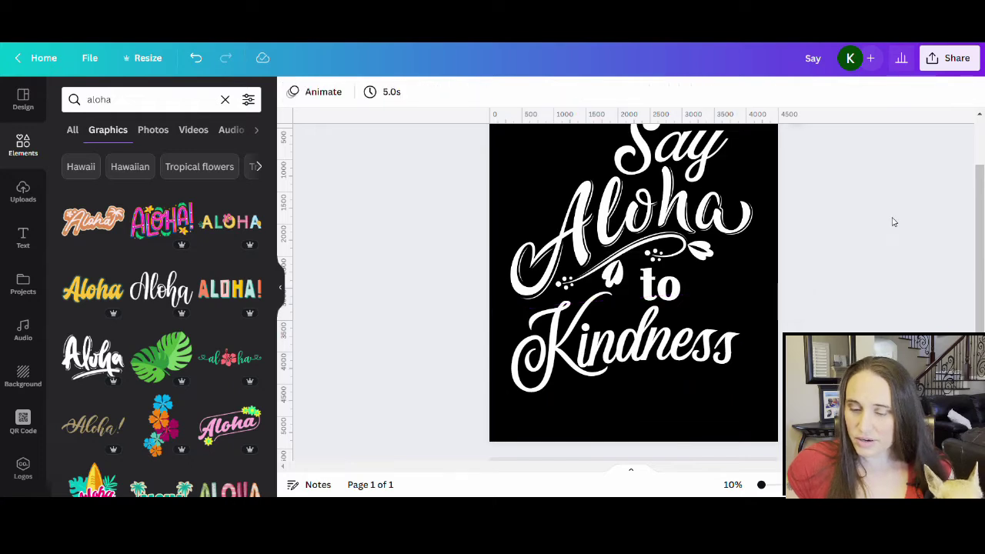
# Enlarge "Kindness" to font size 841 and move it slightly left and down beneath "to".
pyautogui.click(744, 354)
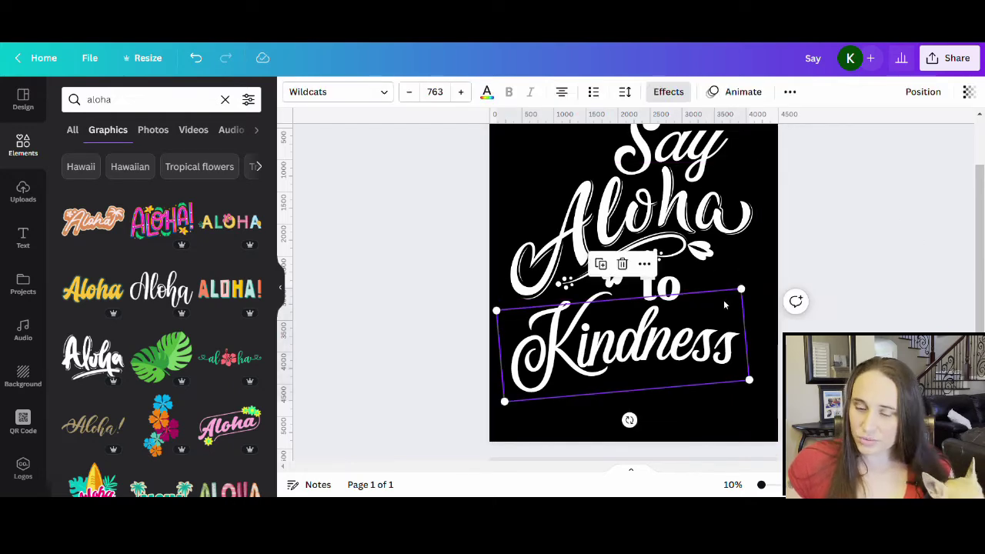
pyautogui.moveTo(747, 290); pyautogui.dragTo(777, 290)
pyautogui.press('Escape')
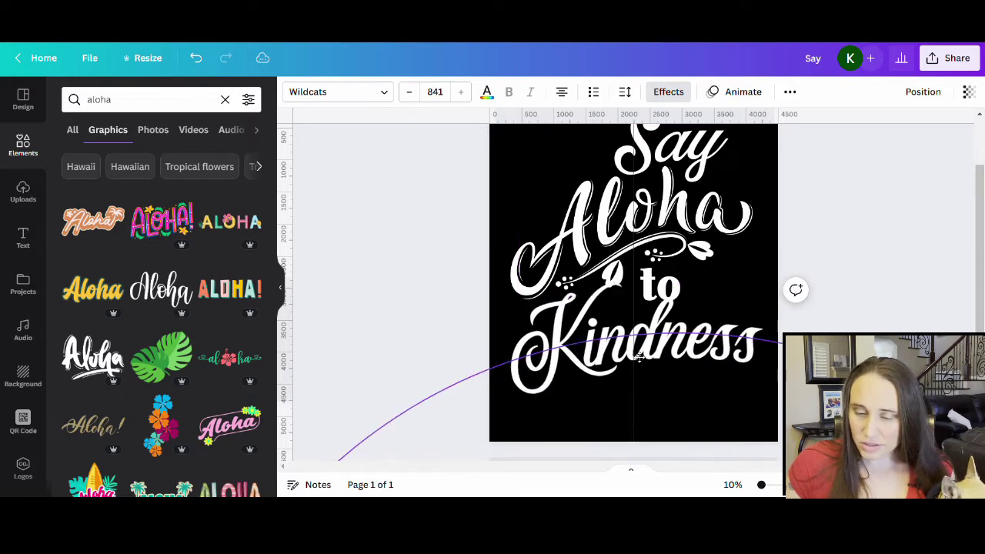
pyautogui.moveTo(626, 362)
pyautogui.mouseDown()
pyautogui.moveTo(651, 356)
pyautogui.moveTo(627, 366)
pyautogui.mouseUp()
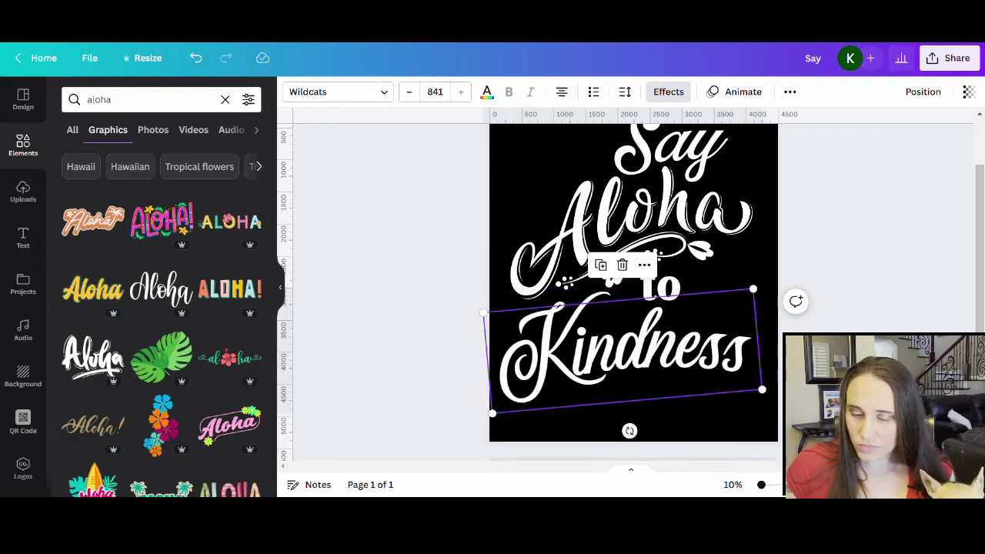
pyautogui.moveTo(701, 372); pyautogui.dragTo(703, 371)
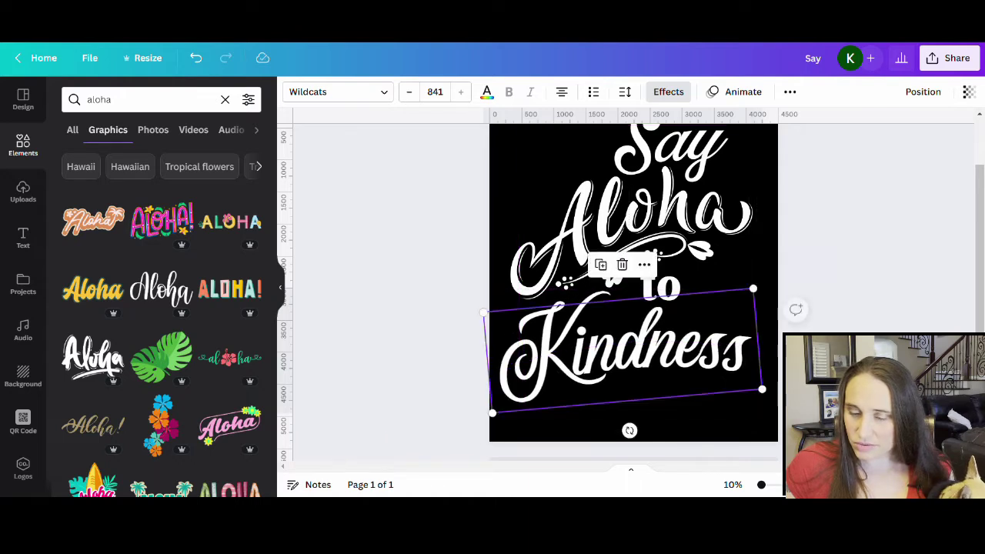
# Shift the word "to" slightly left between "Aloha" and "Kindness", and check the whole layout.
pyautogui.click(902, 305)
pyautogui.moveTo(655, 291); pyautogui.dragTo(651, 290)
pyautogui.click(872, 326)
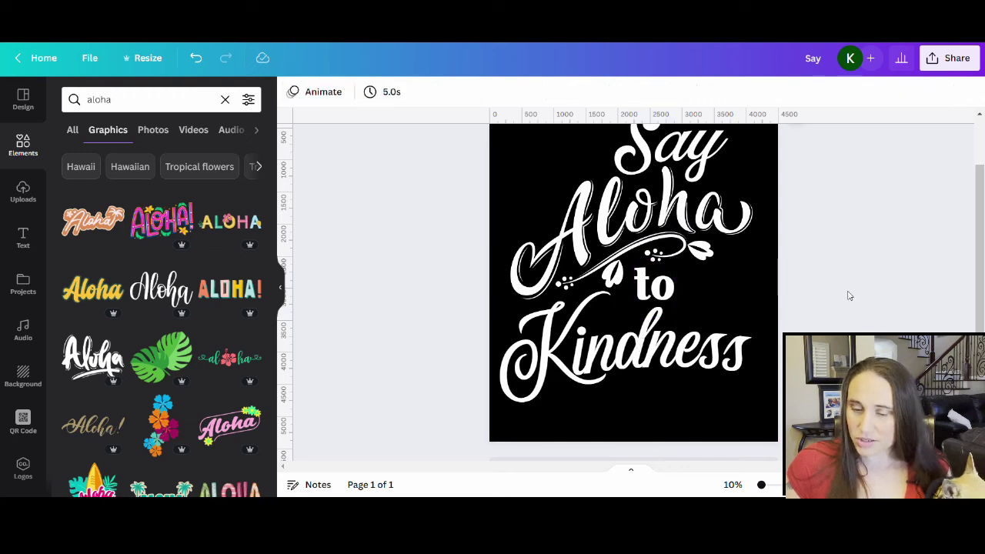
pyautogui.scroll(2, 850, 295)
pyautogui.scroll(-2, 884, 323)
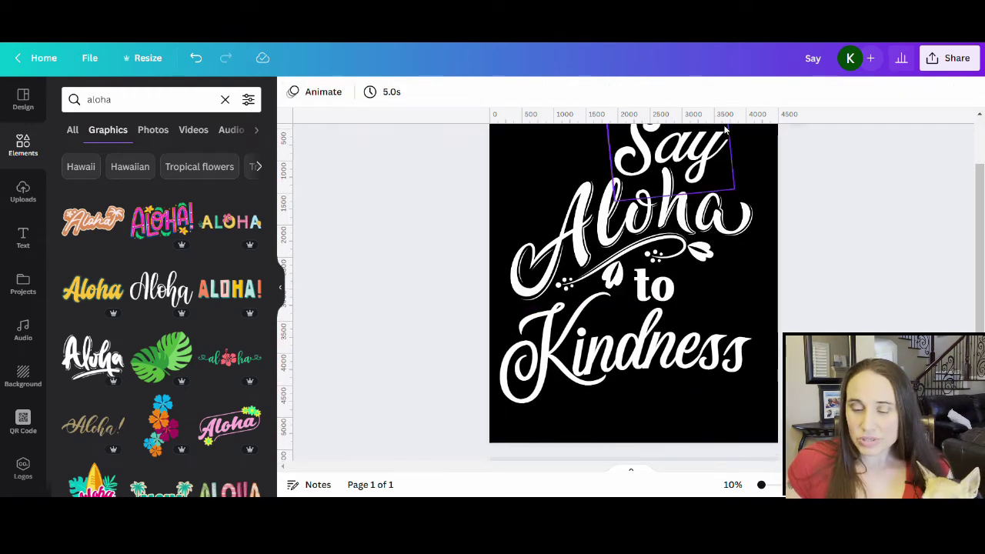
pyautogui.scroll(2, 938, 331)
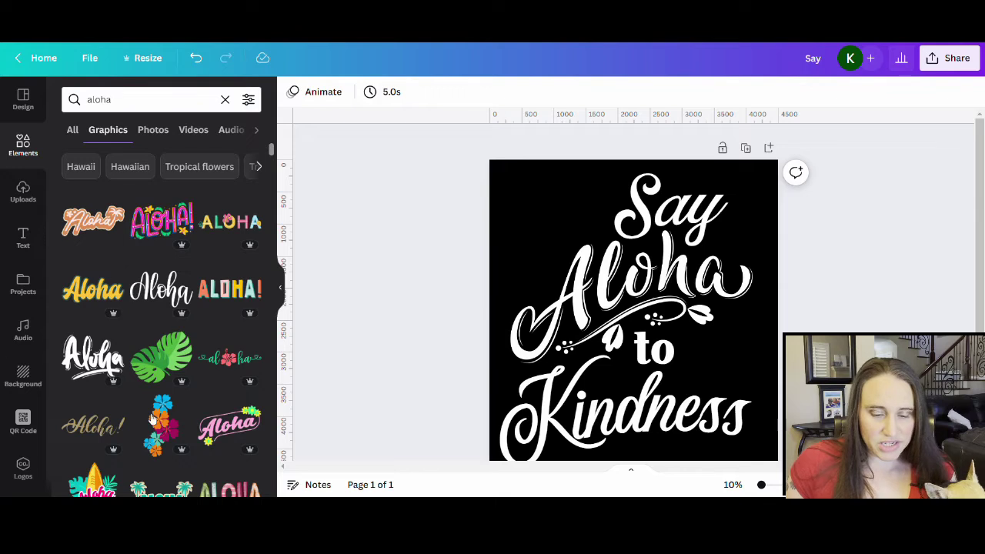
# Add the single-colour hibiscus flower from the "aloha" graphics and recolour it white.
pyautogui.scroll(-1, 100, 277)
pyautogui.scroll(-2, 161, 293)
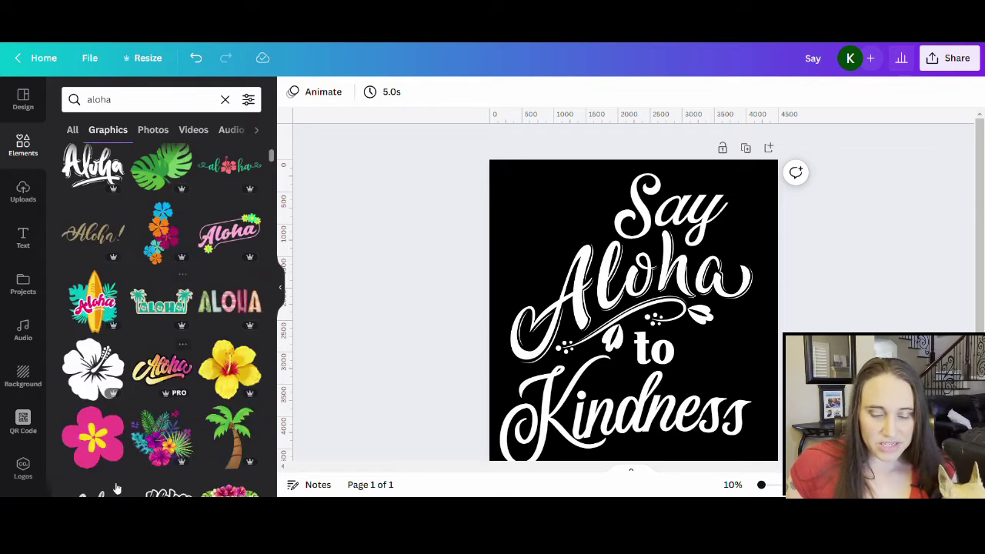
pyautogui.click(100, 368)
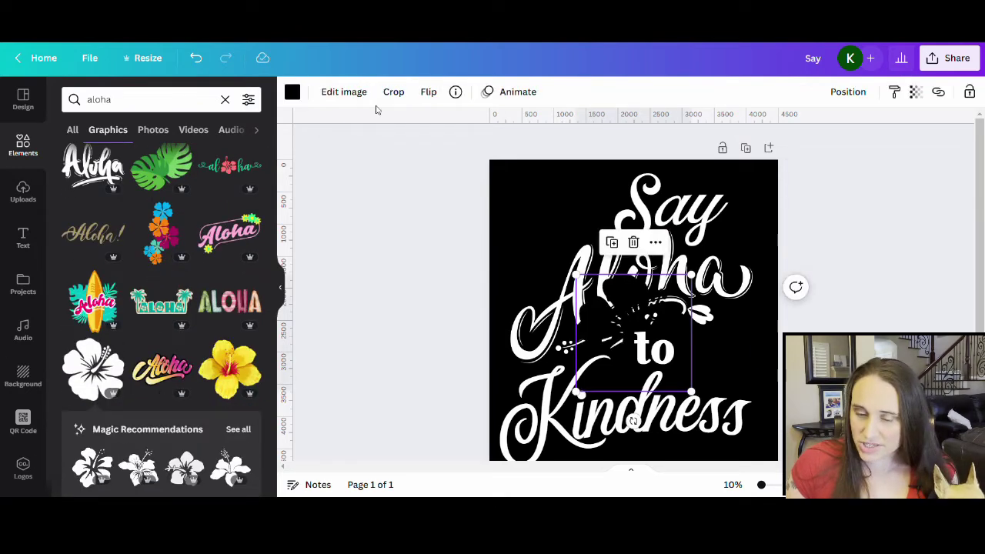
pyautogui.click(293, 91)
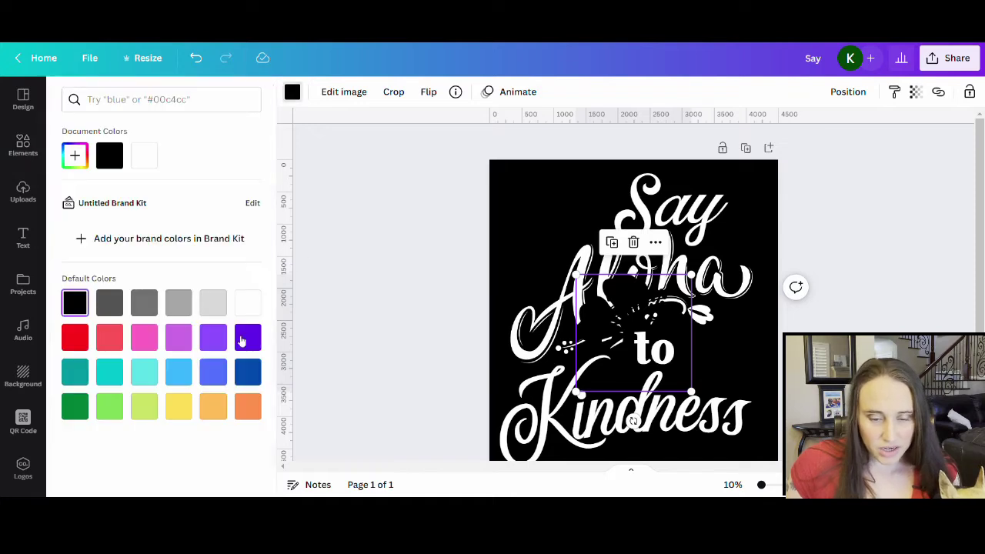
pyautogui.click(248, 302)
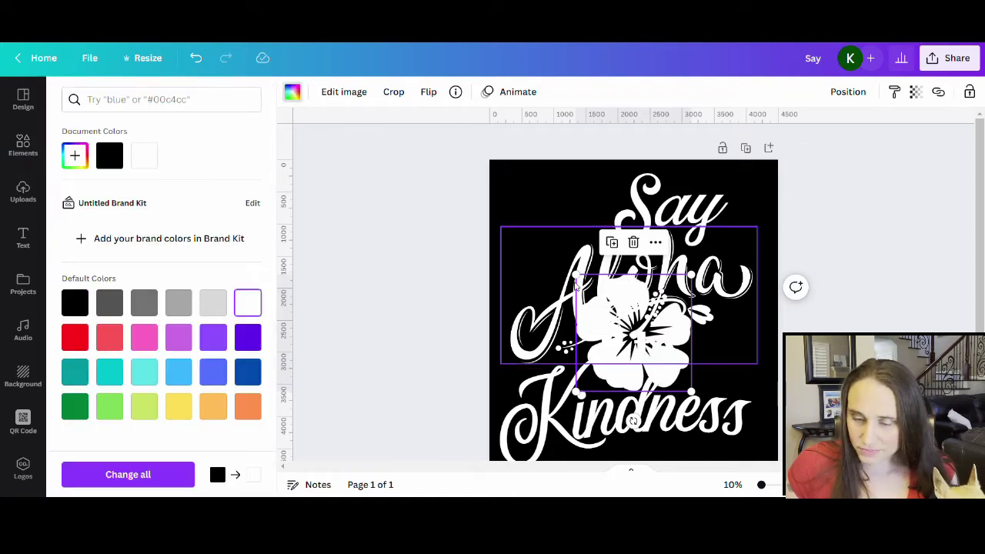
# Shrink the white hibiscus, place it to the right of "to" above the end of "Kindness", and tilt it slightly counterclockwise.
pyautogui.moveTo(578, 277); pyautogui.dragTo(622, 320)
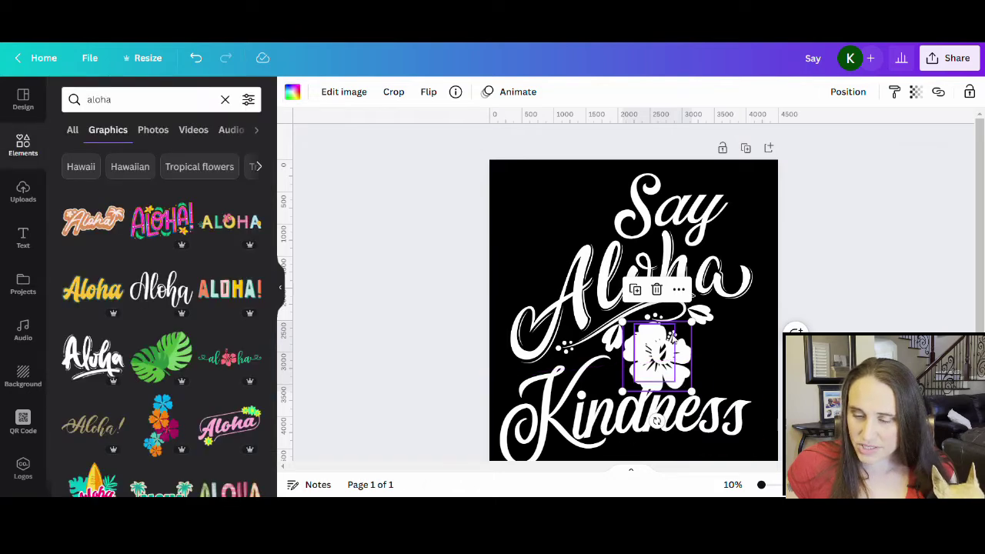
pyautogui.moveTo(694, 351); pyautogui.dragTo(730, 347)
pyautogui.click(768, 352)
pyautogui.moveTo(717, 414); pyautogui.dragTo(736, 412)
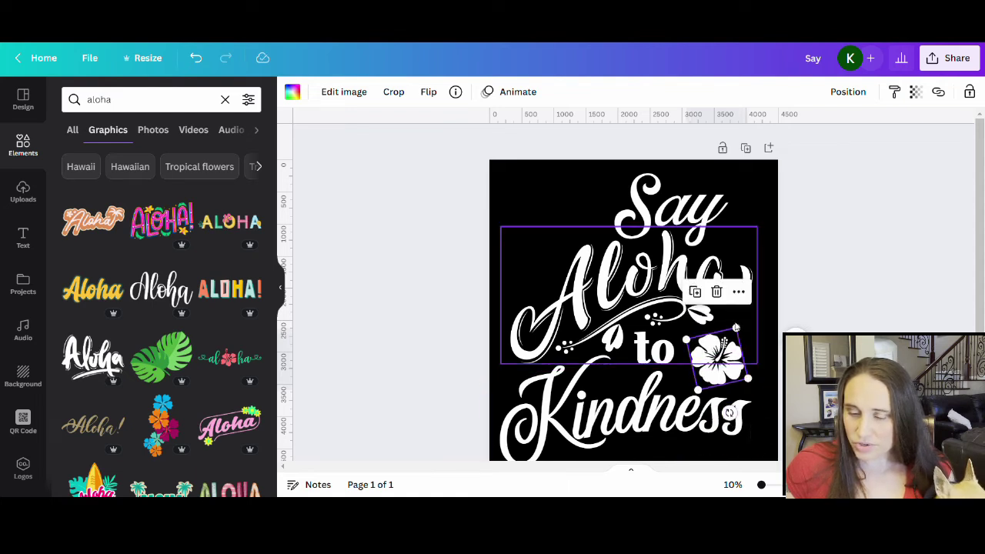
pyautogui.click(839, 328)
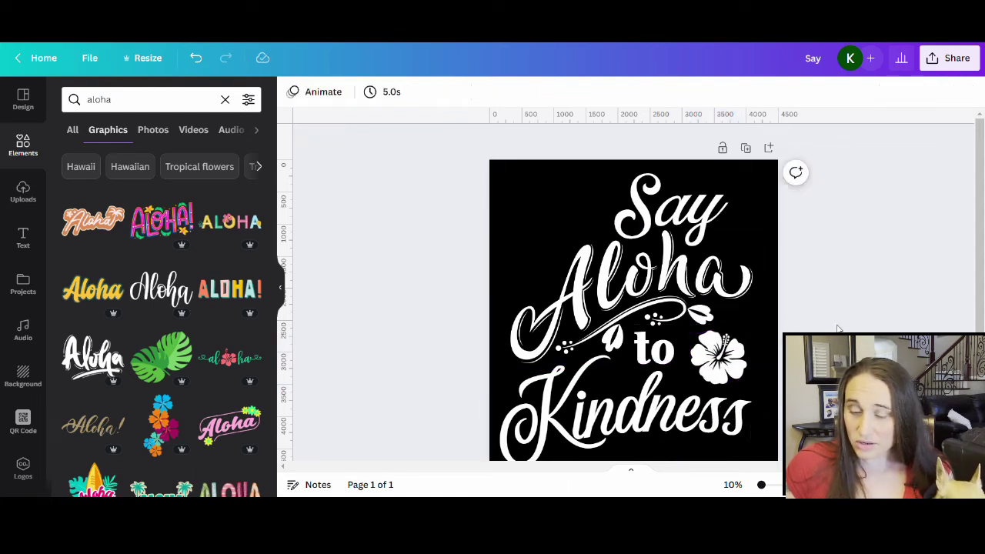
# Search the graphics for "hibiscus" and add the teal hibiscus with the green stamen to the page.
pyautogui.click(15, 145)
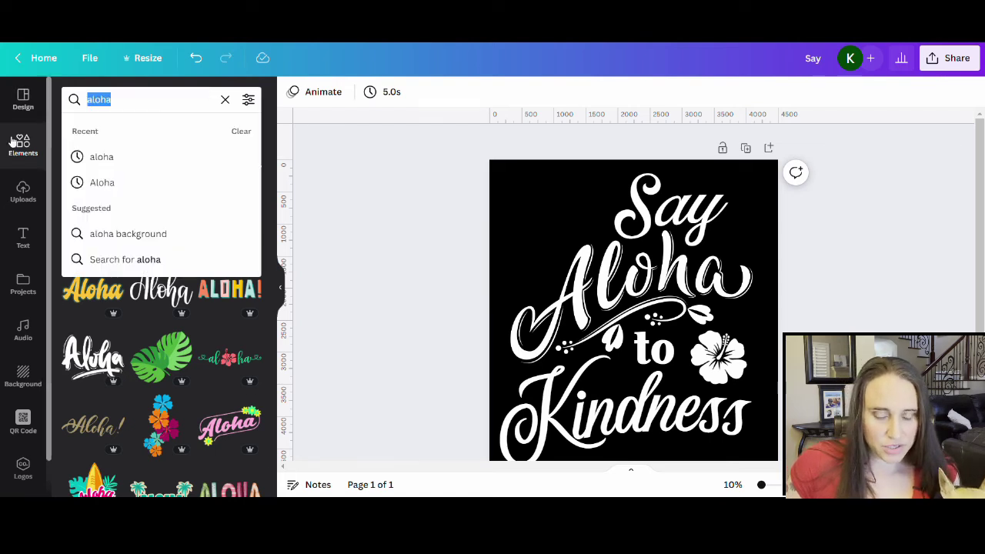
pyautogui.write('hib')
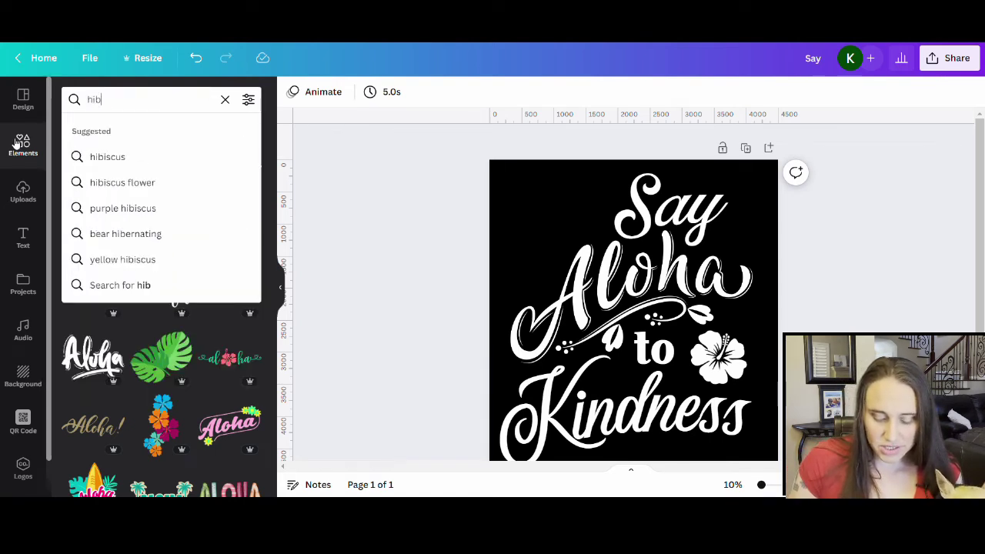
pyautogui.click(154, 157)
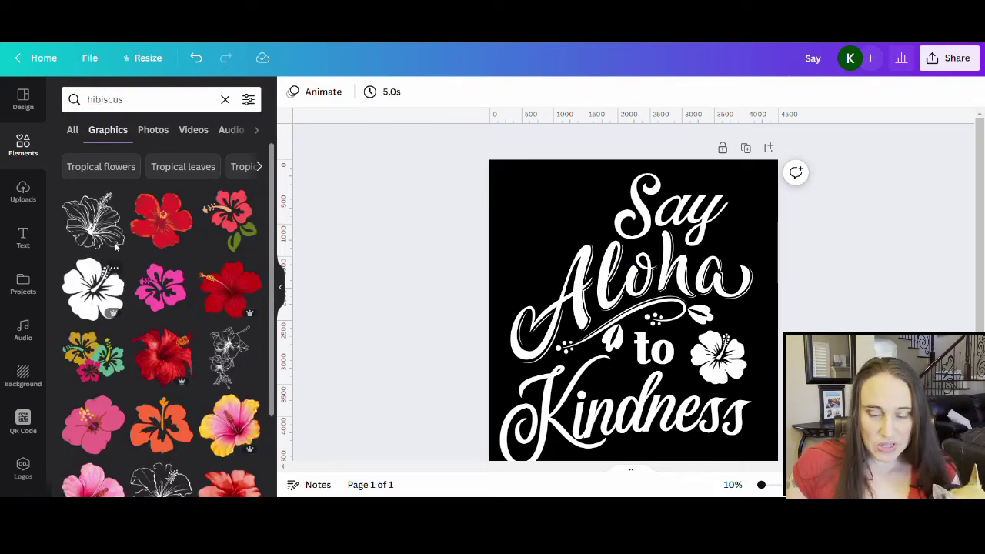
pyautogui.scroll(-5, 199, 373)
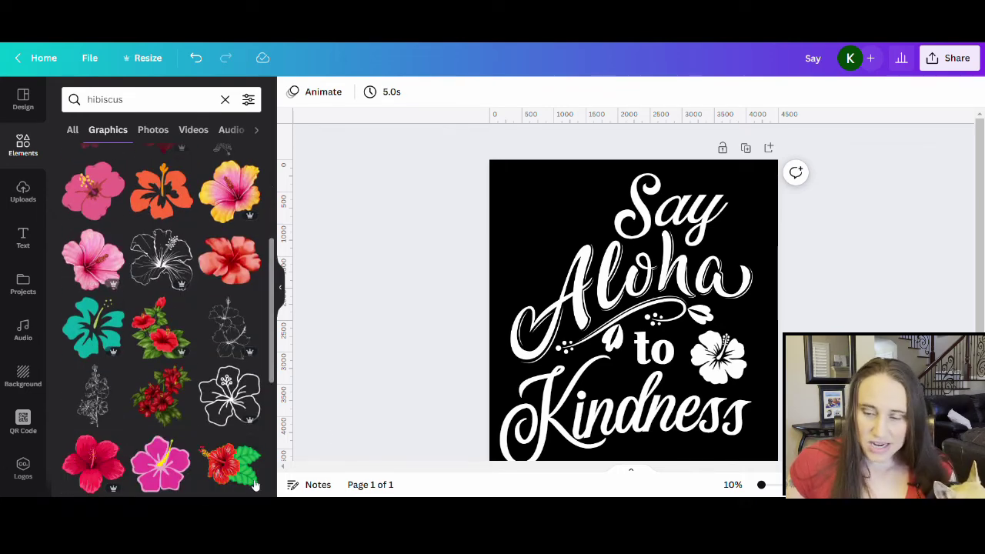
pyautogui.click(101, 327)
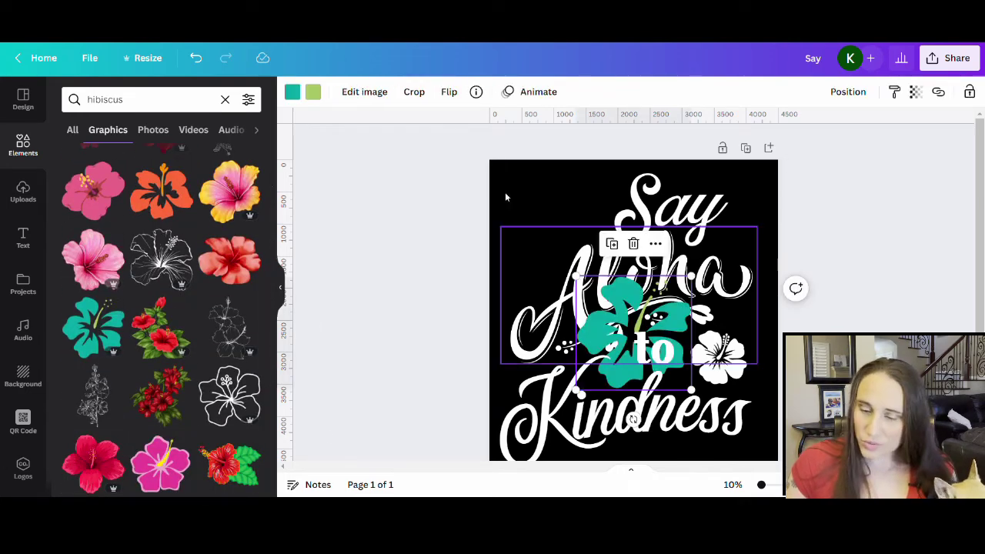
# Recolour both the green stamen and the teal petals of the new hibiscus white.
pyautogui.click(313, 94)
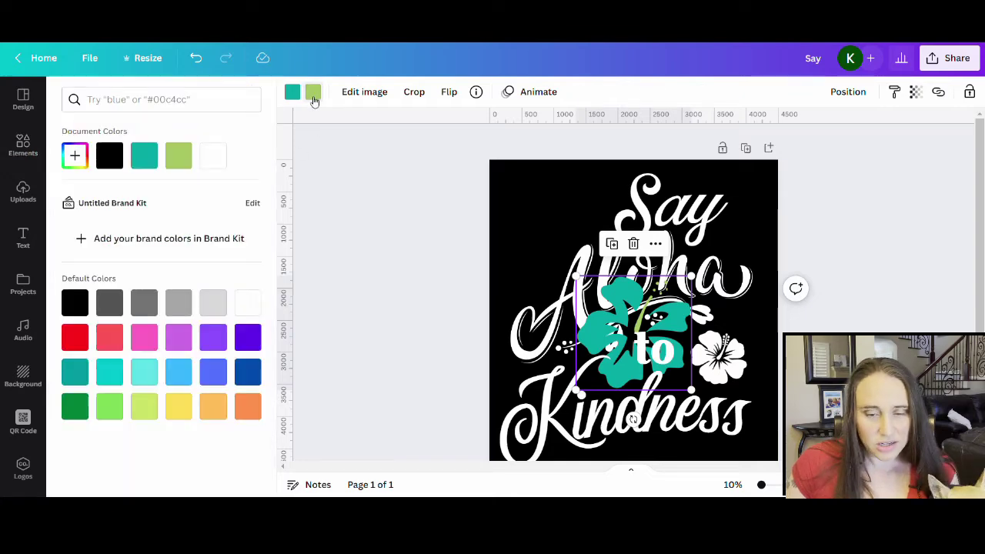
pyautogui.click(248, 303)
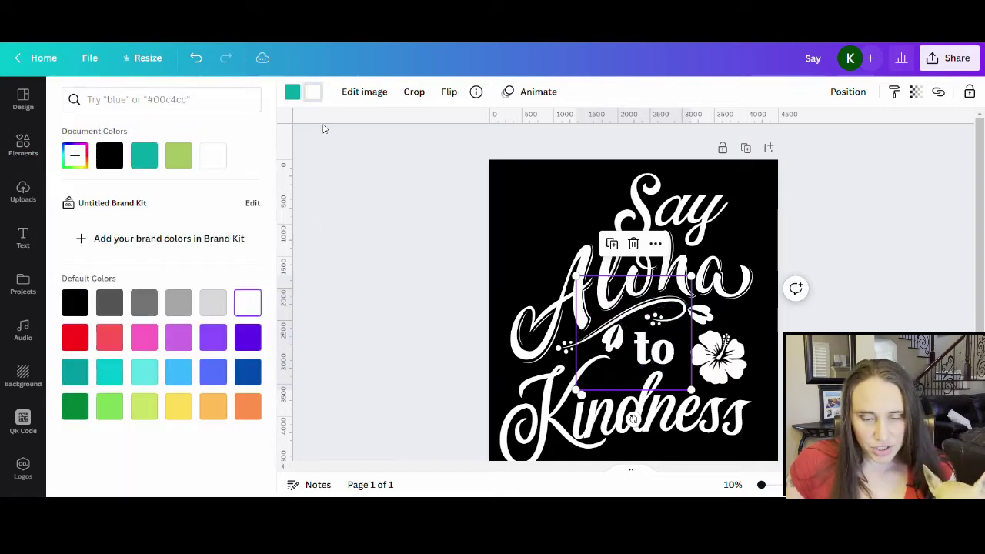
pyautogui.click(248, 303)
# Shrink the new white hibiscus and place it to the left of "Say" above the start of "Aloha".
pyautogui.click(591, 314)
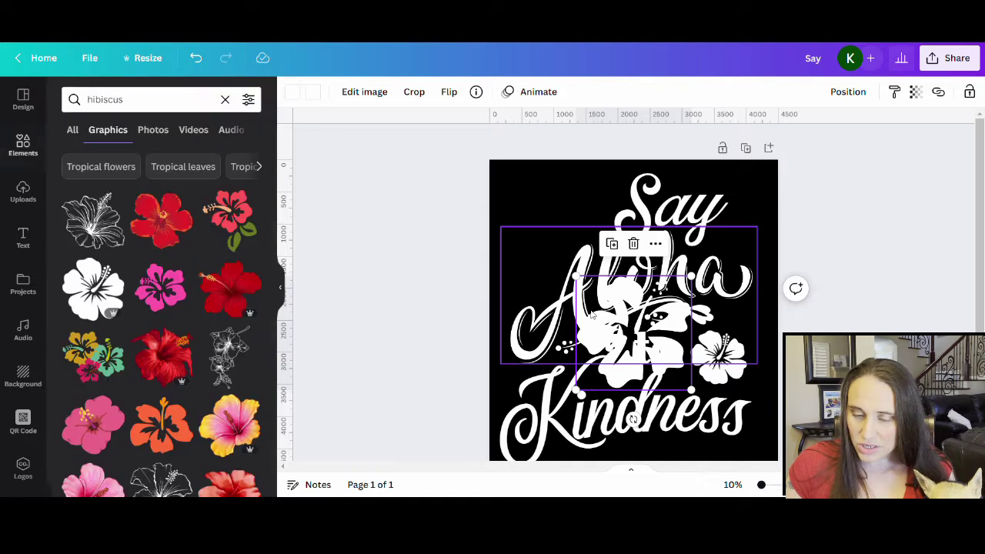
pyautogui.moveTo(591, 314); pyautogui.dragTo(514, 200)
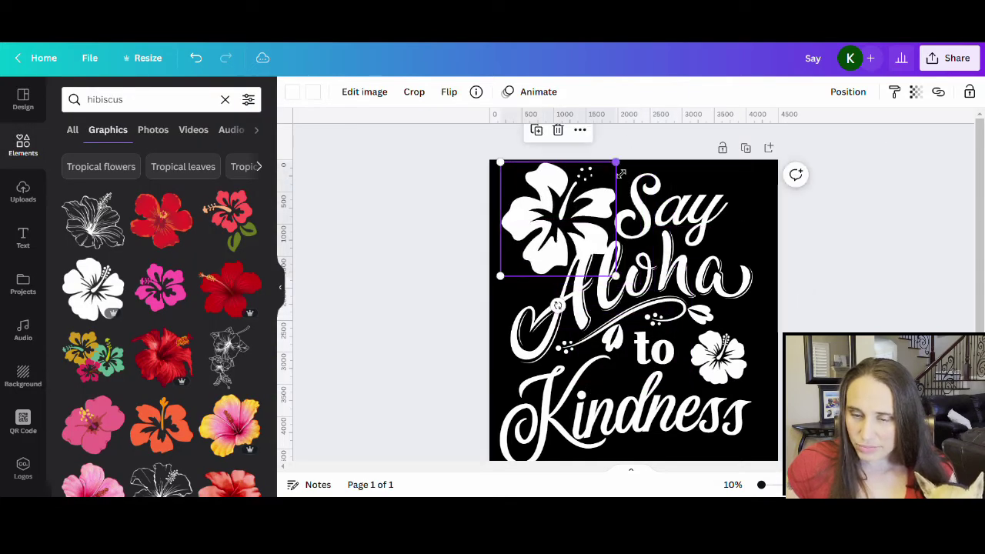
pyautogui.moveTo(622, 171); pyautogui.dragTo(576, 204)
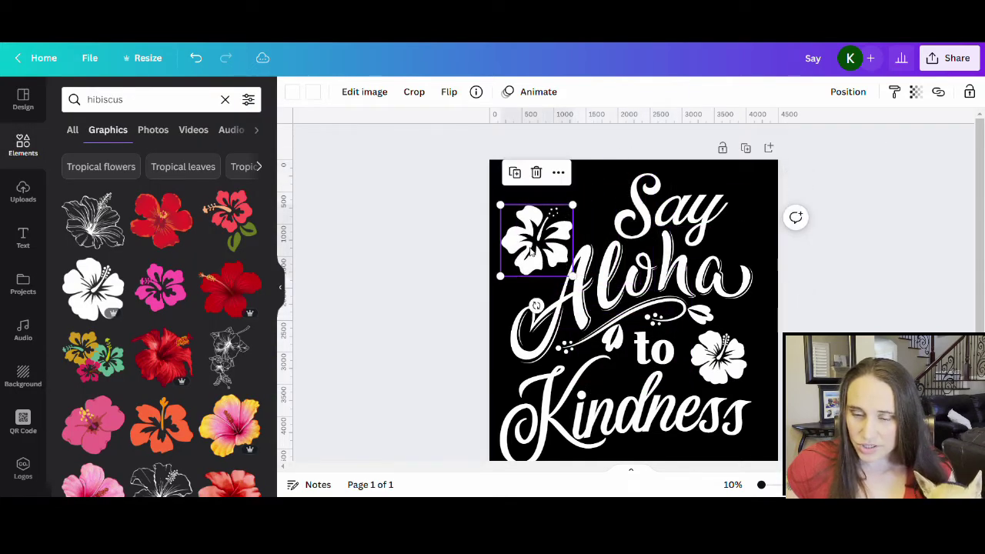
pyautogui.moveTo(537, 256); pyautogui.dragTo(567, 220)
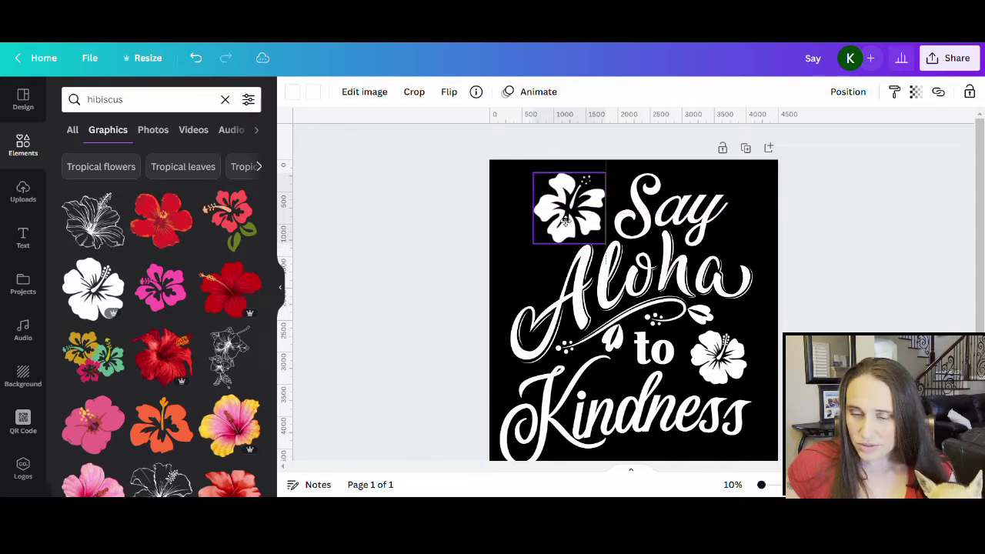
pyautogui.click(357, 346)
# Move the upper hibiscus toward the page's left edge and shift "Say" left to centre it above "Aloha".
pyautogui.scroll(-2, 879, 226)
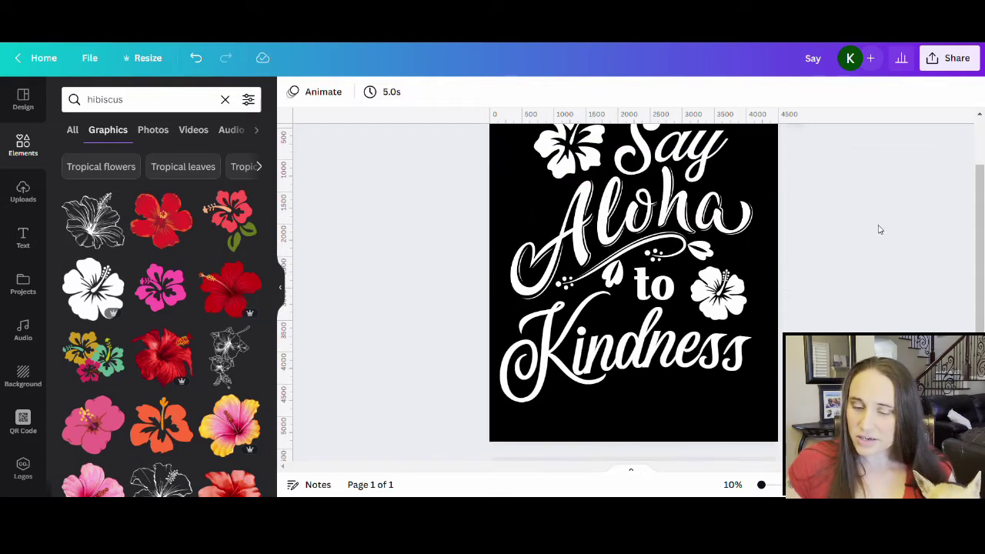
pyautogui.scroll(-1, 879, 286)
pyautogui.scroll(3, 927, 275)
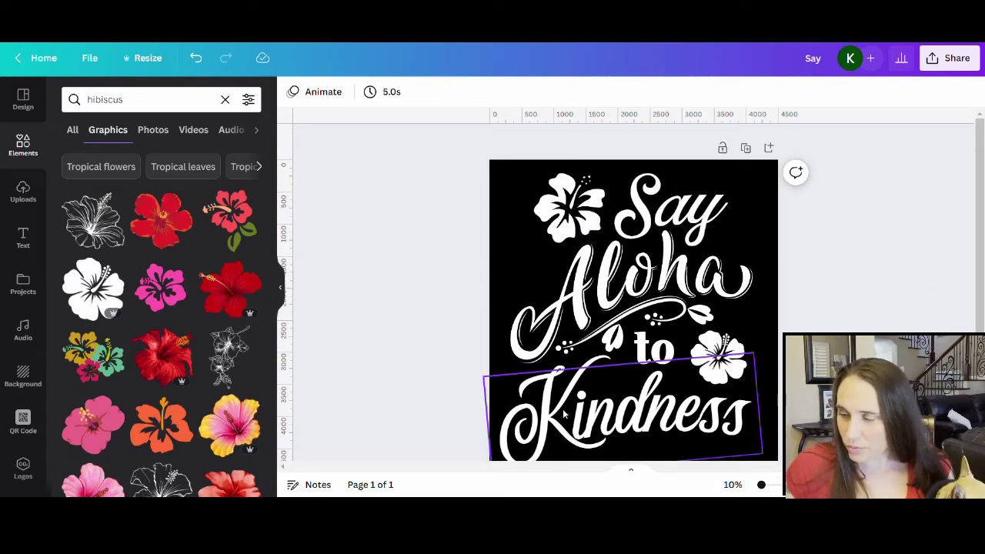
pyautogui.scroll(-2, 671, 330)
pyautogui.scroll(1, 477, 209)
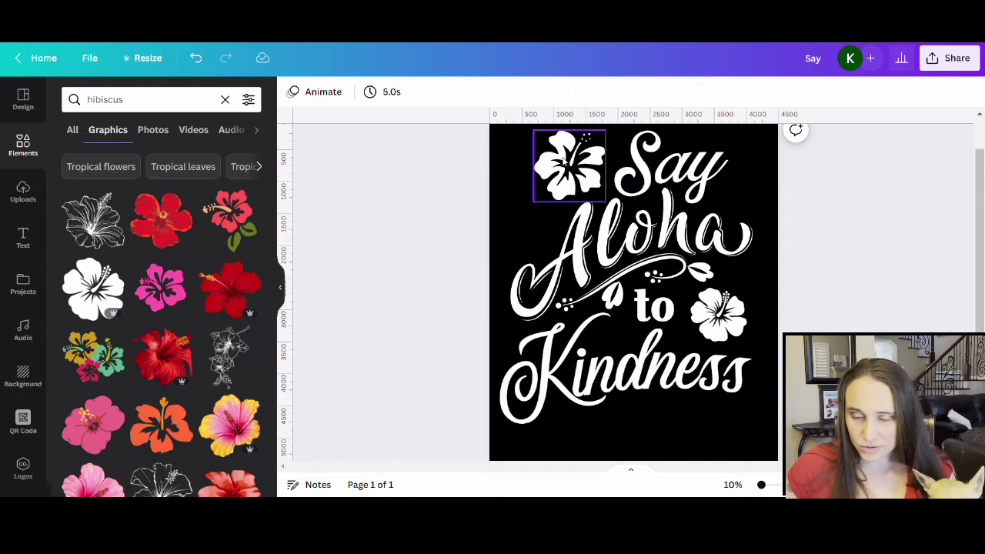
pyautogui.moveTo(567, 154); pyautogui.dragTo(536, 154)
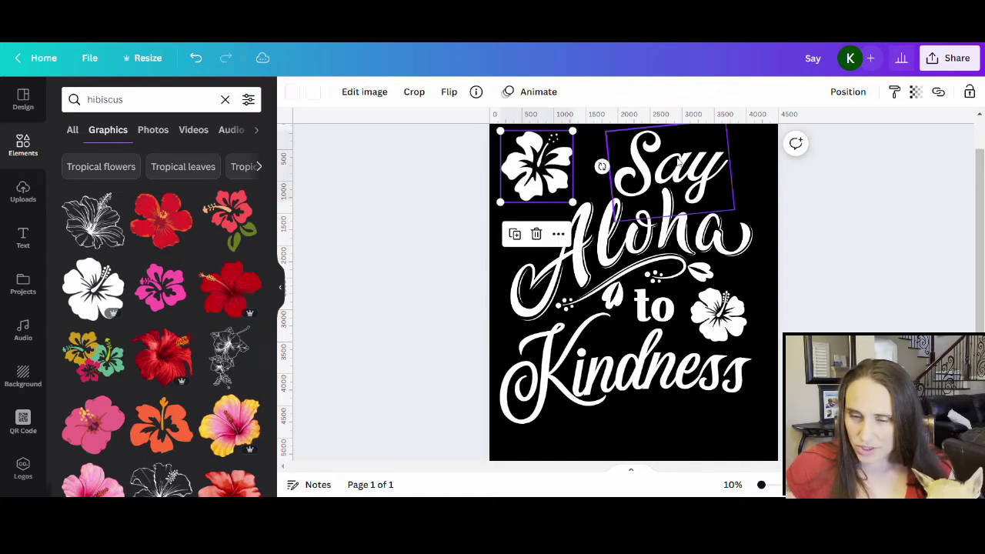
pyautogui.click(633, 159)
pyautogui.moveTo(634, 158); pyautogui.dragTo(640, 164)
# Shrink the upper-left hibiscus and lower it into the gap beside the "A" of "Aloha", below "Say".
pyautogui.click(510, 137)
pyautogui.moveTo(509, 137); pyautogui.dragTo(517, 185)
pyautogui.moveTo(553, 213)
pyautogui.mouseDown()
pyautogui.moveTo(526, 212)
pyautogui.moveTo(541, 213)
pyautogui.mouseUp()
# Add the single-colour orange hibiscus from the "hibiscus" graphics and recolour it white.
pyautogui.scroll(-2, 157, 270)
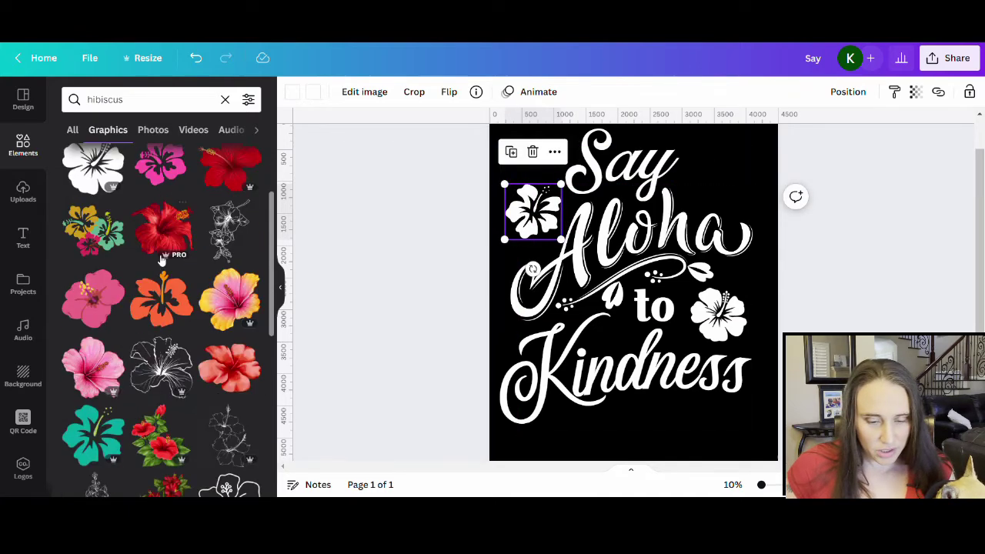
pyautogui.scroll(-4, 177, 331)
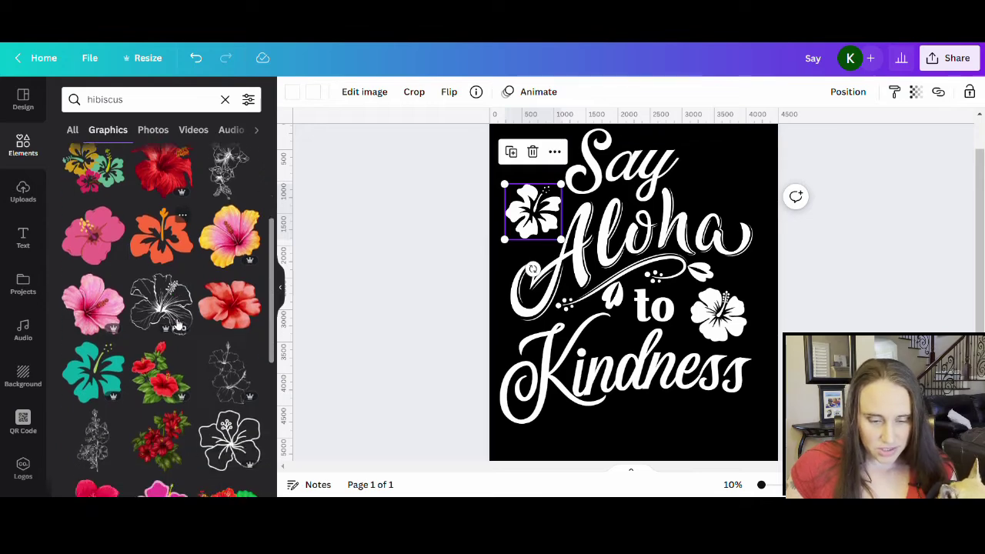
pyautogui.scroll(-3, 100, 289)
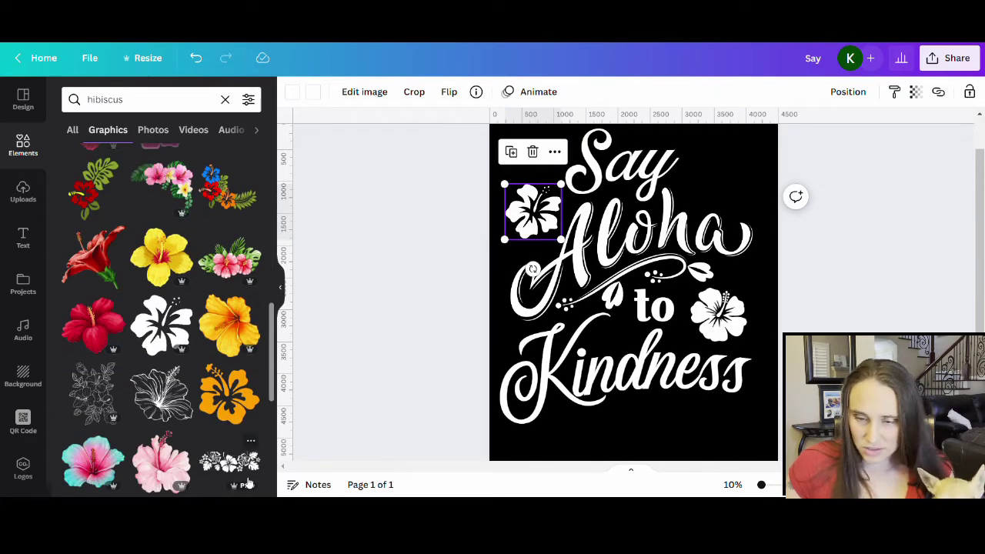
pyautogui.click(241, 412)
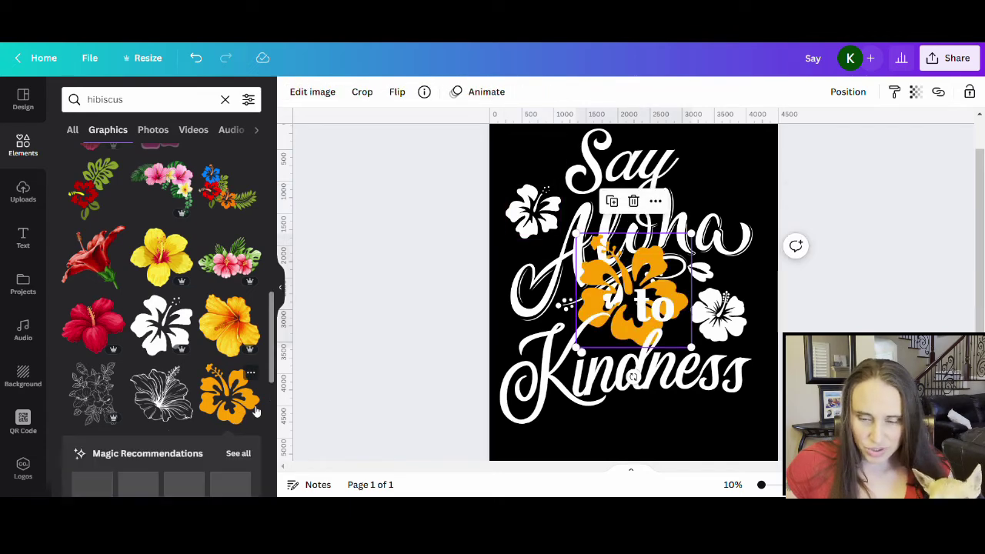
pyautogui.click(292, 92)
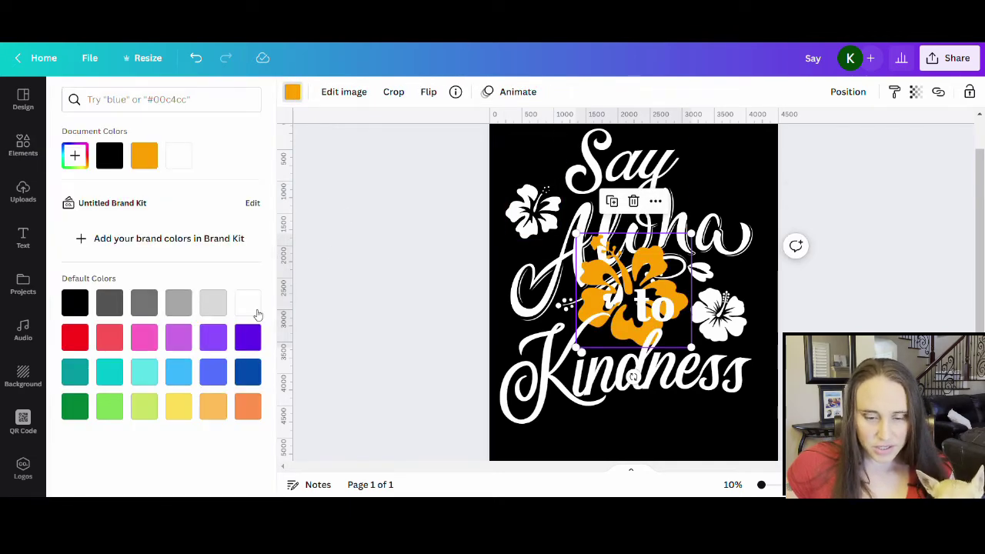
pyautogui.click(256, 311)
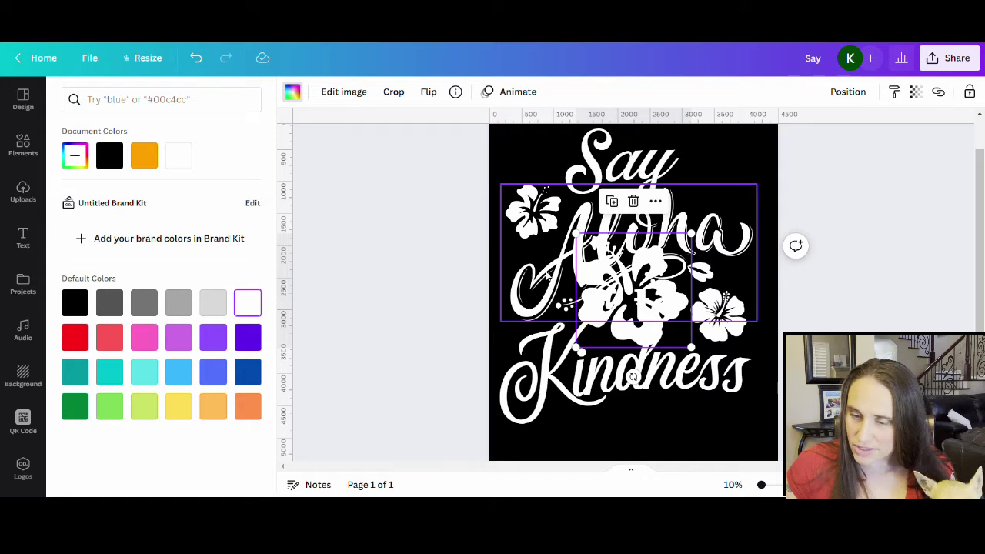
# Shrink the third hibiscus and place it to the right of "Say" above the end of "Aloha".
pyautogui.moveTo(594, 302); pyautogui.dragTo(713, 174)
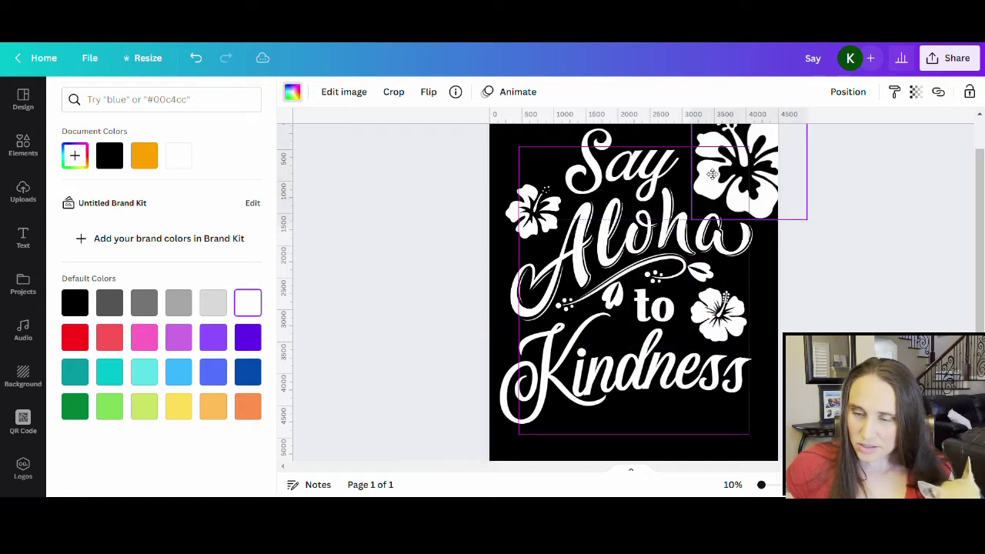
pyautogui.scroll(1, 817, 208)
pyautogui.moveTo(814, 156); pyautogui.dragTo(750, 188)
pyautogui.moveTo(731, 221); pyautogui.dragTo(732, 220)
pyautogui.click(872, 279)
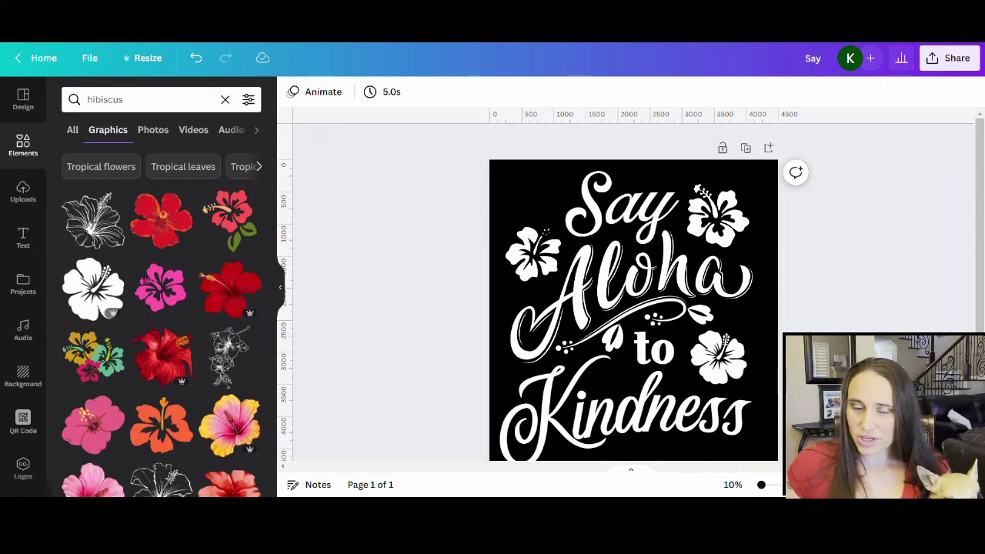
# Enlarge the hibiscus beside the "A" of "Aloha" slightly and tilt it counterclockwise.
pyautogui.click(523, 277)
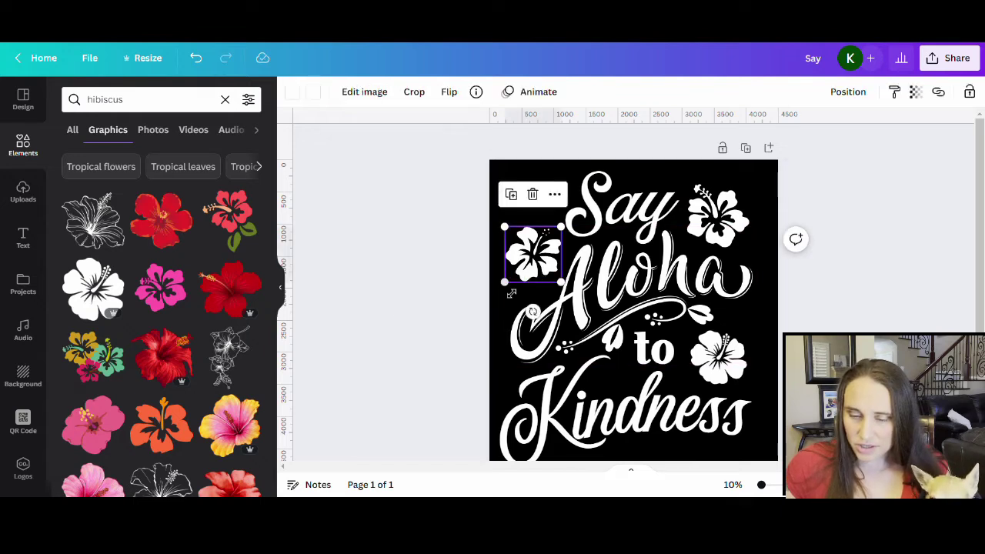
pyautogui.moveTo(505, 282); pyautogui.dragTo(500, 286)
pyautogui.click(451, 310)
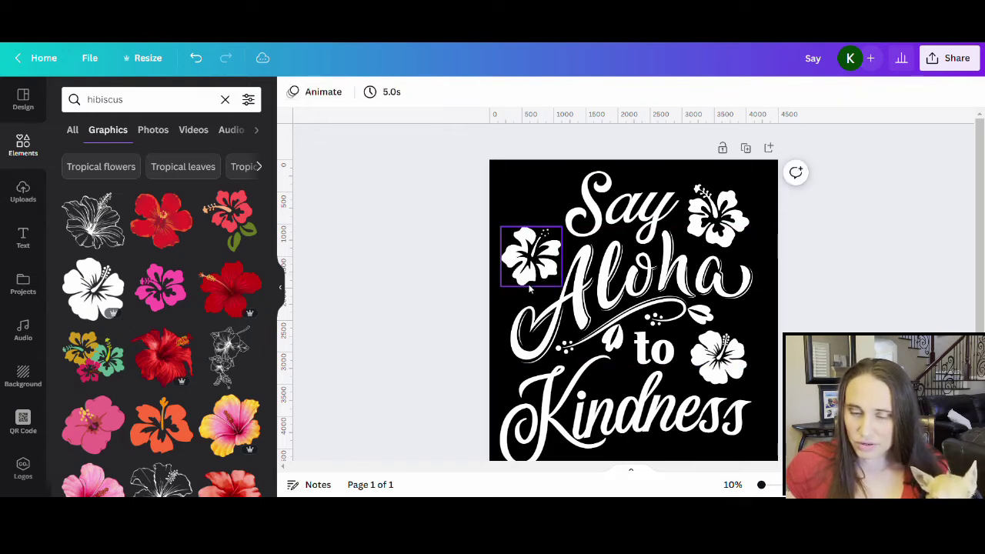
pyautogui.click(538, 283)
pyautogui.moveTo(528, 325); pyautogui.dragTo(535, 320)
pyautogui.click(536, 306)
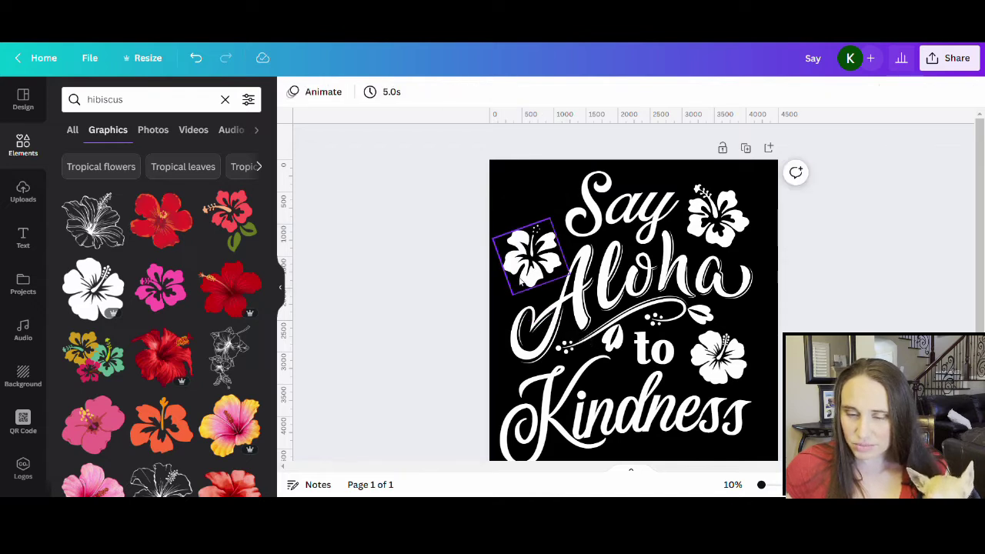
# Enlarge the hibiscus beside "to" slightly and nudge it right and down toward the end of "Kindness".
pyautogui.scroll(-2, 928, 286)
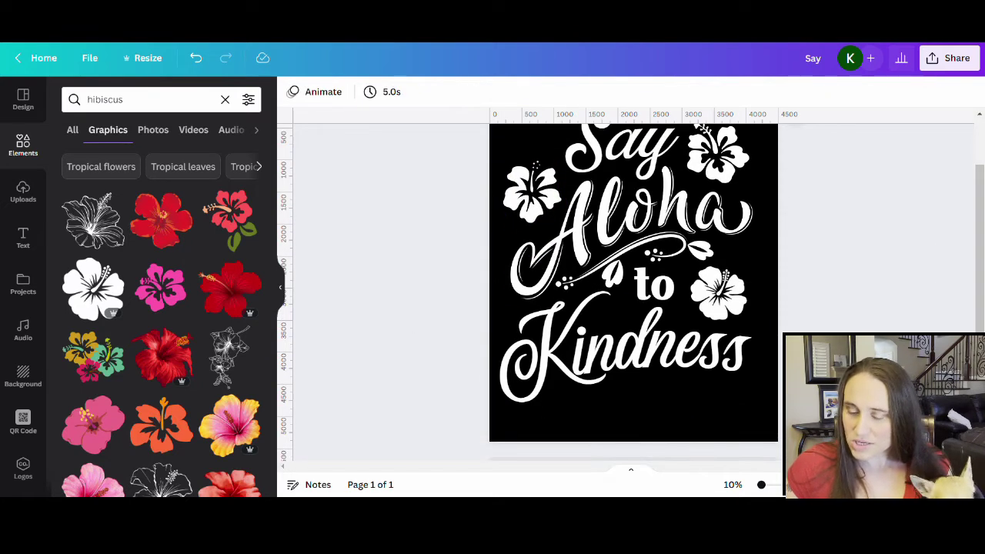
pyautogui.click(729, 286)
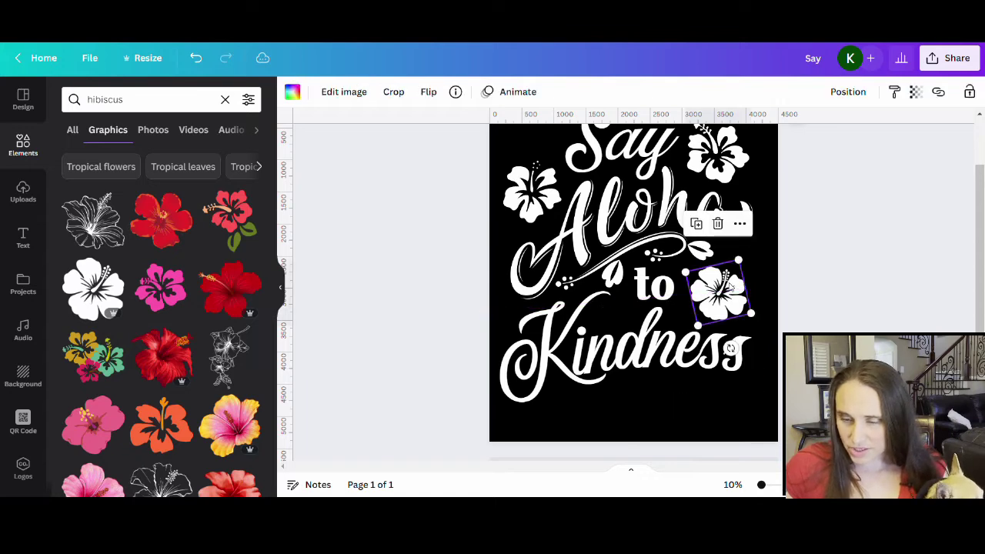
pyautogui.moveTo(748, 267); pyautogui.dragTo(779, 274)
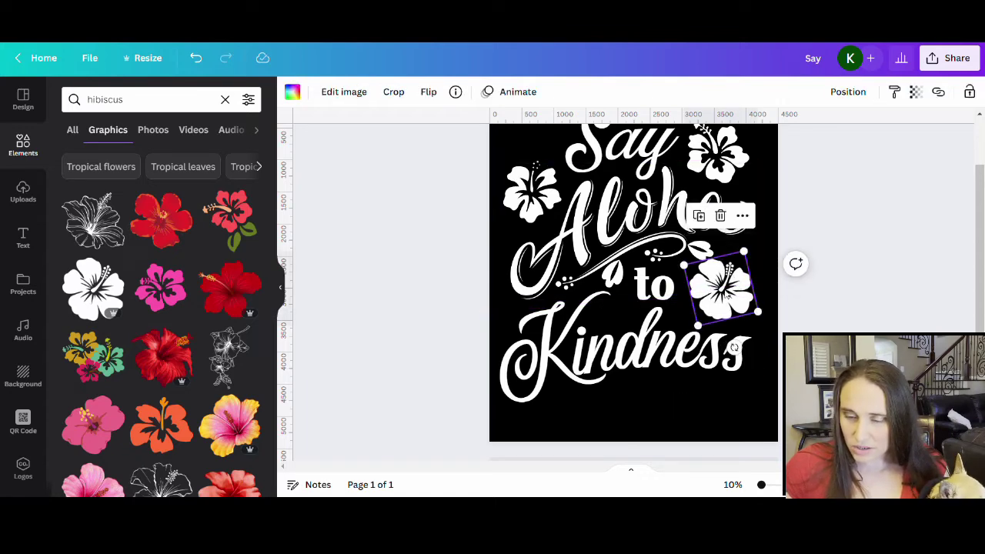
pyautogui.click(911, 288)
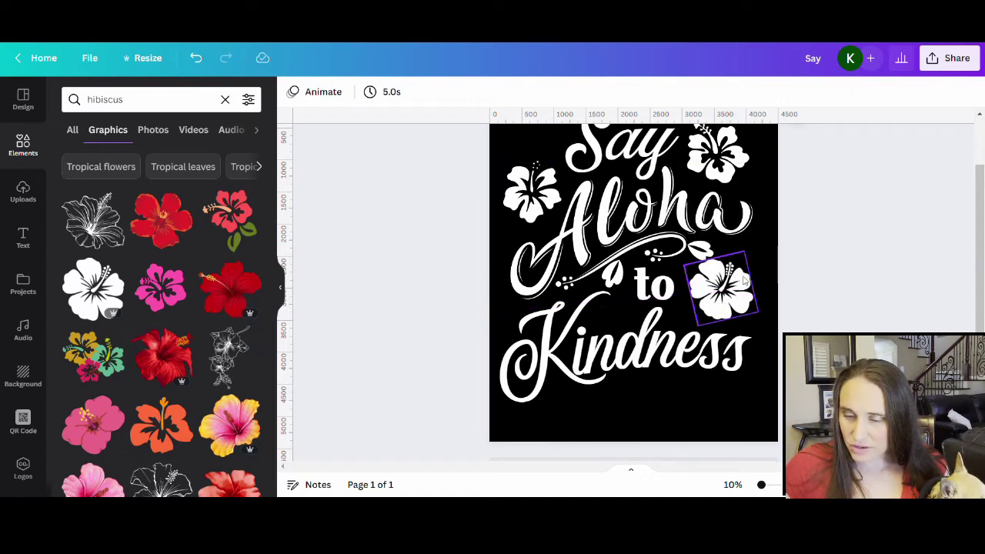
pyautogui.moveTo(745, 283); pyautogui.dragTo(749, 289)
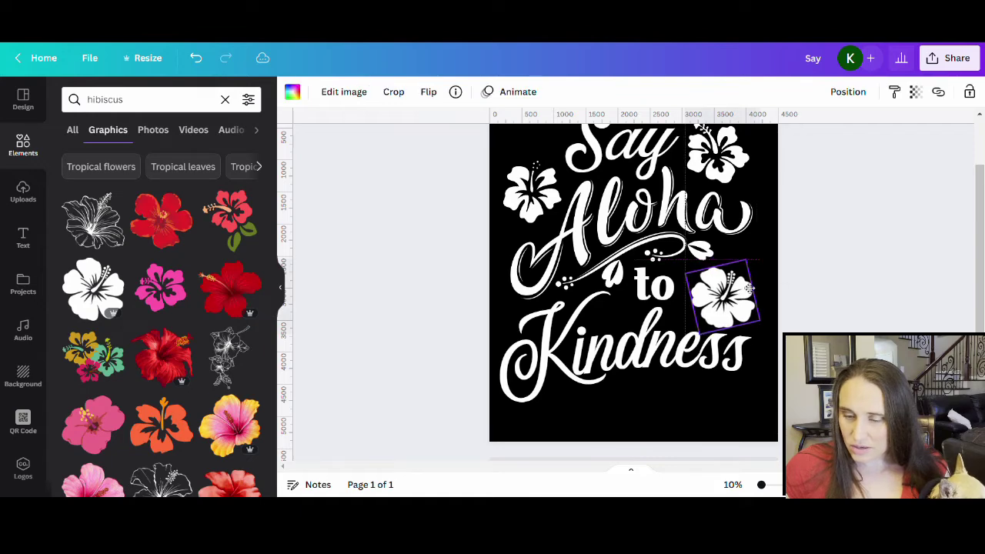
pyautogui.click(913, 321)
pyautogui.scroll(2, 852, 322)
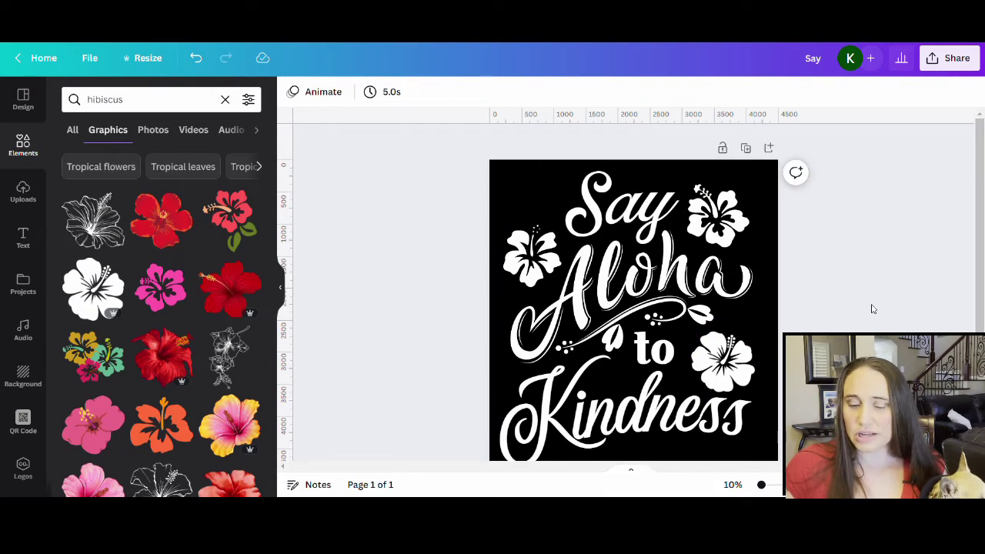
# Search the graphics for "curve", narrow the search to "Curve line" and look through the results for a suitable swash.
pyautogui.scroll(-3, 812, 245)
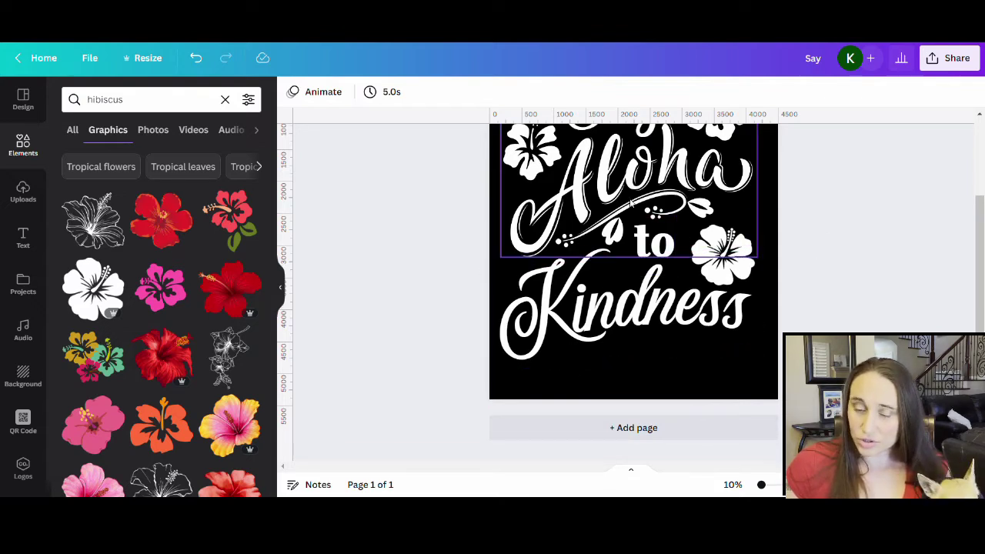
pyautogui.scroll(3, 855, 209)
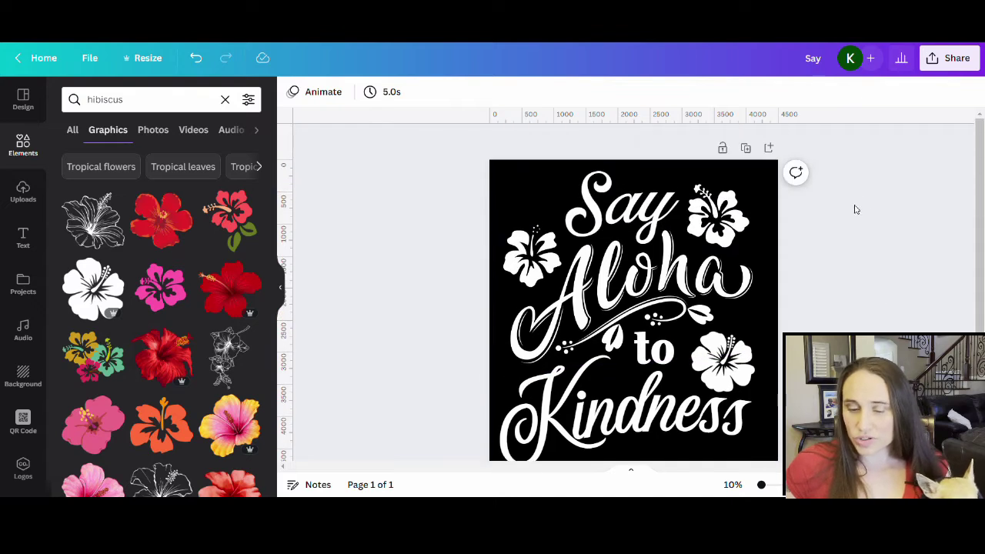
pyautogui.click(170, 106)
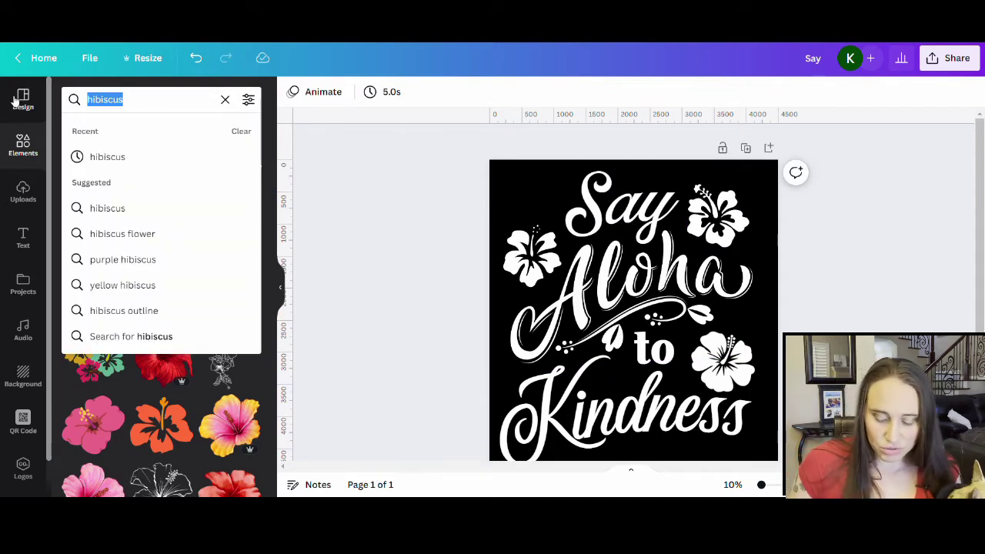
pyautogui.write('curve')
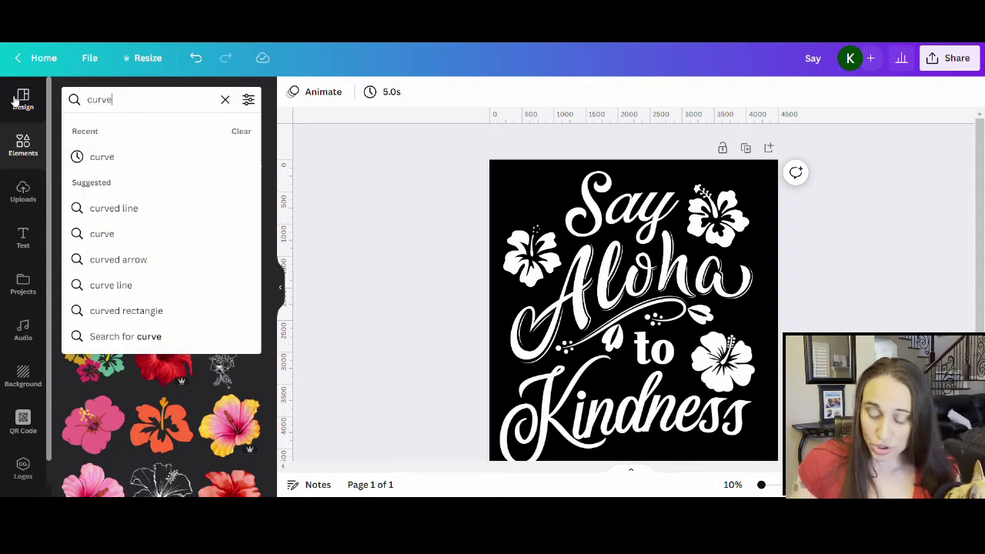
pyautogui.press('Return')
pyautogui.scroll(-2, 105, 198)
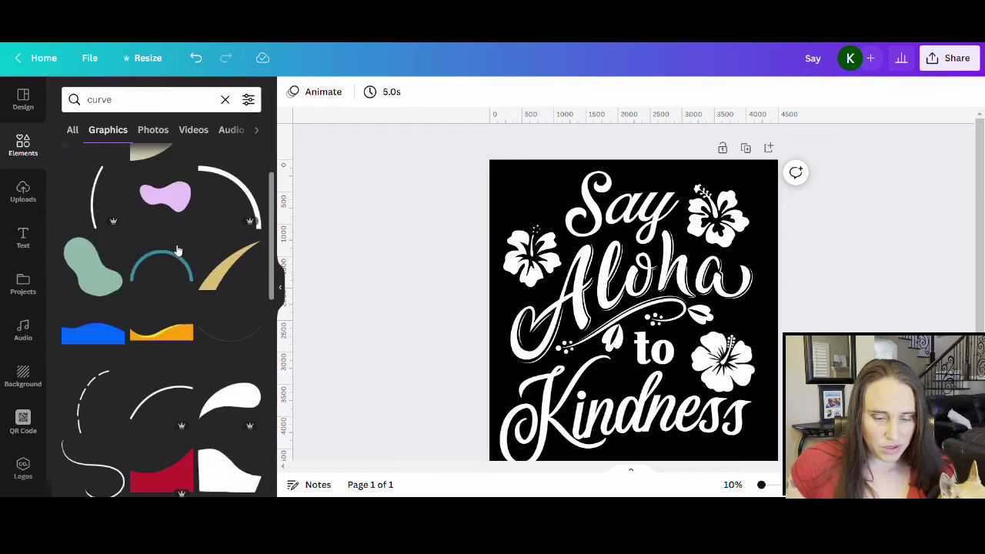
pyautogui.scroll(2, 171, 272)
pyautogui.click(162, 166)
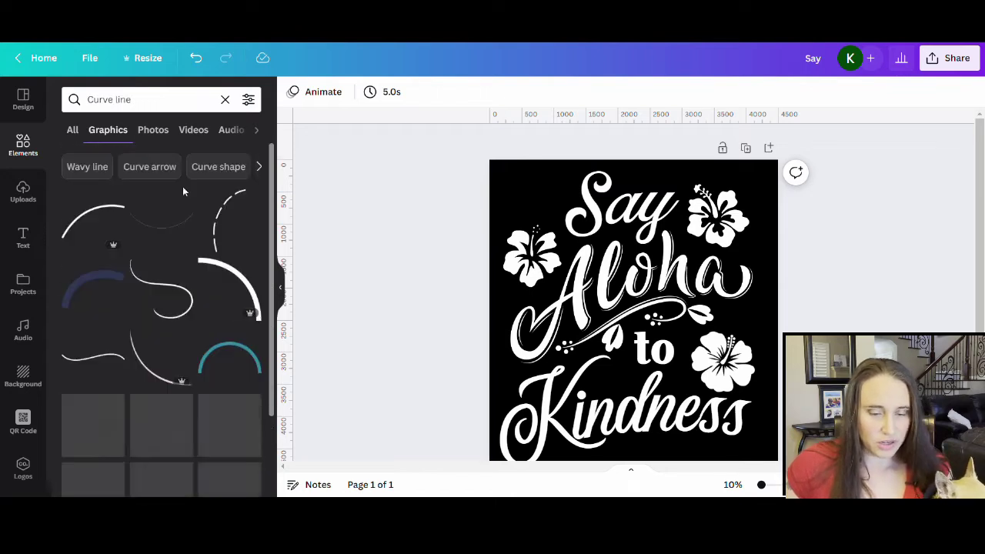
pyautogui.scroll(-1, 209, 330)
pyautogui.scroll(-6, 166, 208)
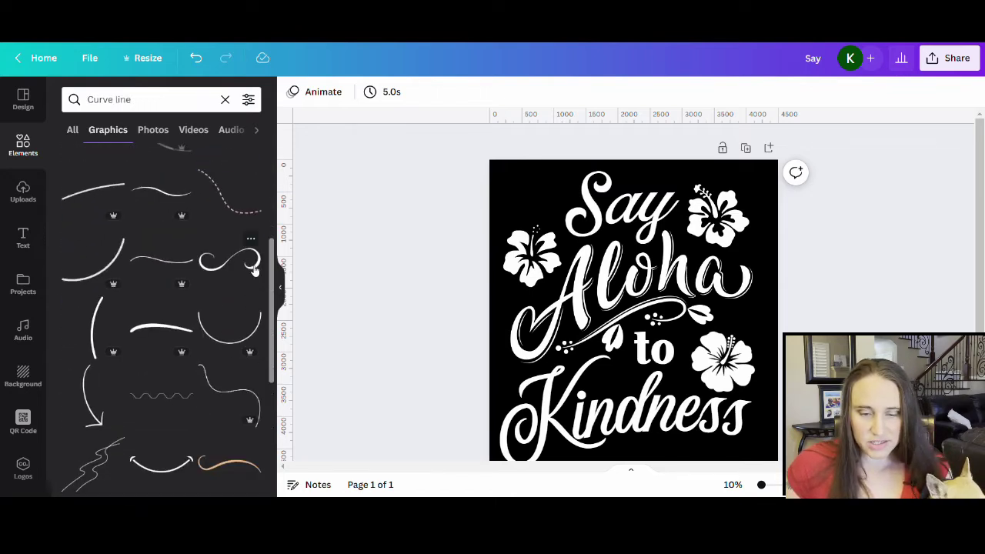
pyautogui.scroll(-5, 163, 321)
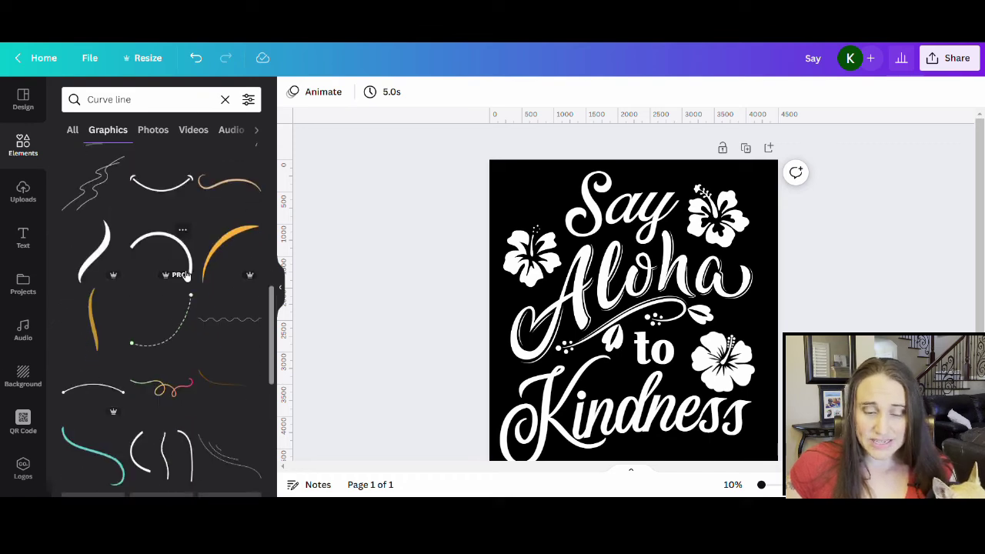
pyautogui.scroll(-6, 163, 322)
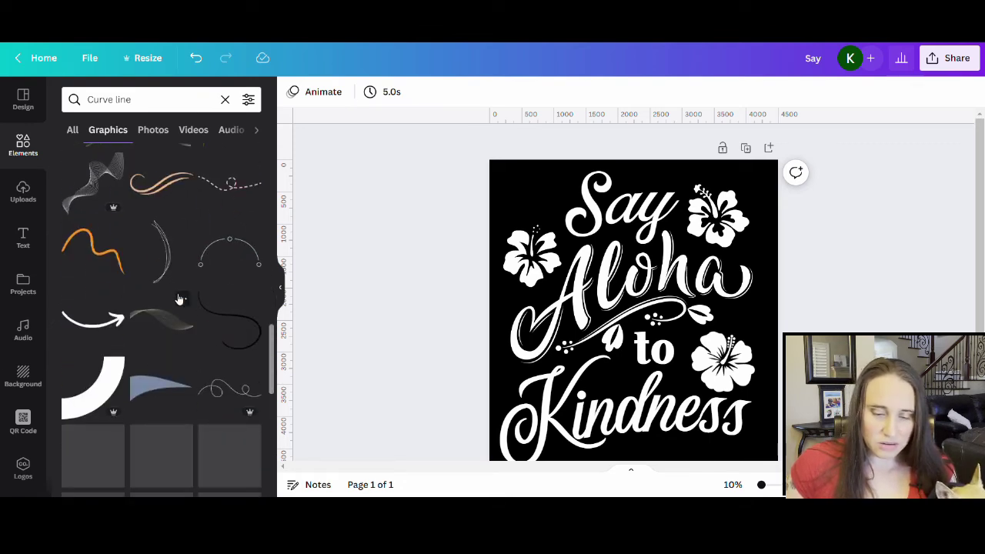
# Search the graphics for "flourishes".
pyautogui.click(173, 100)
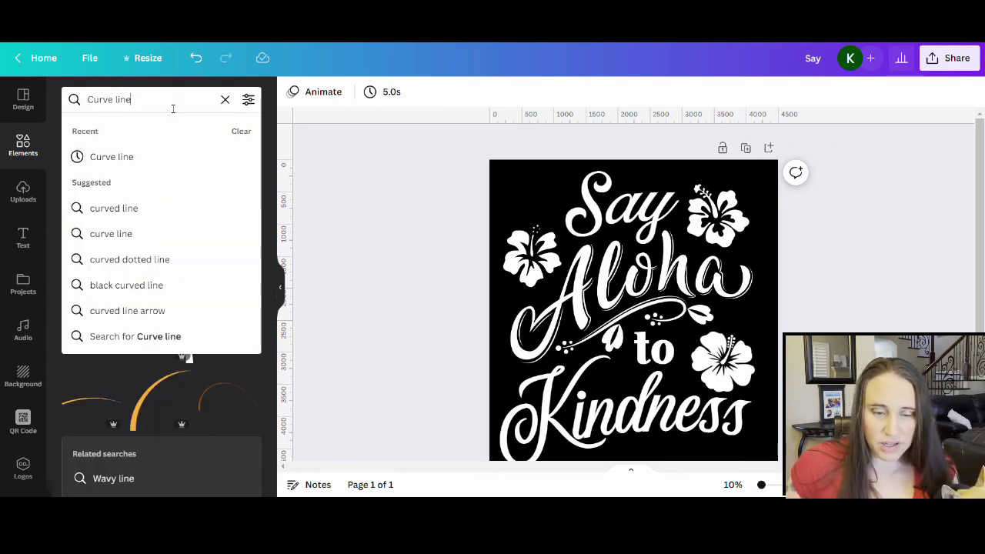
pyautogui.hotkey('ctrl', 'a')
pyautogui.write('flou')
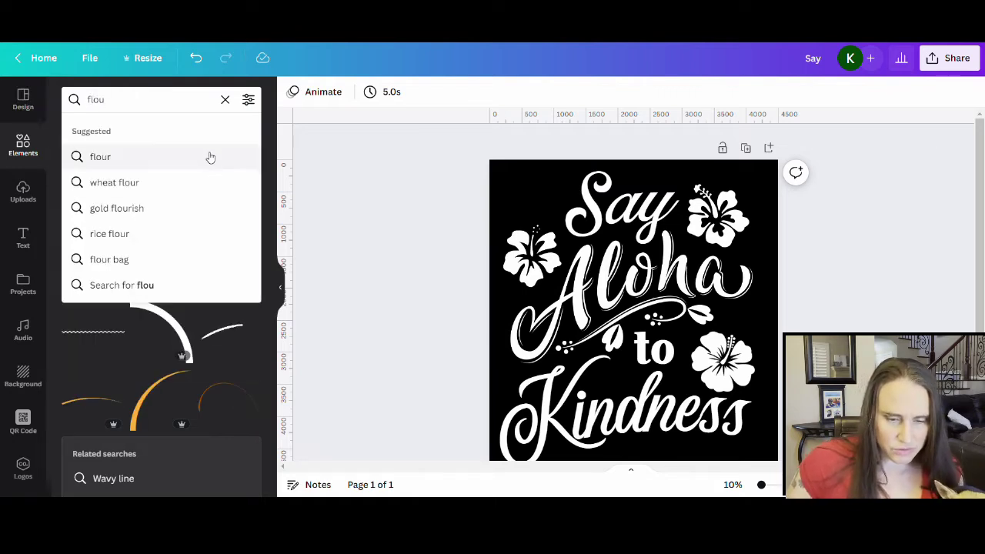
pyautogui.write('ri')
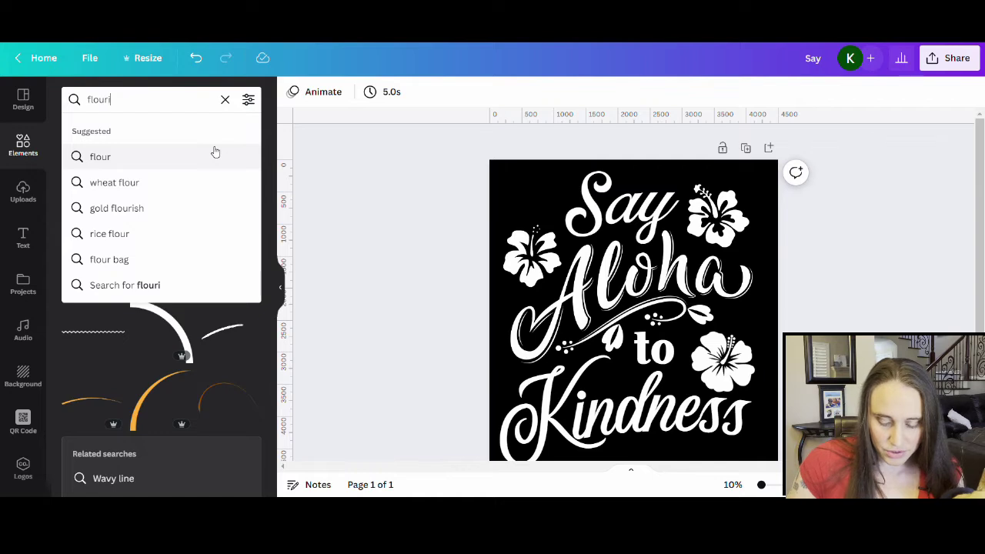
pyautogui.write('shes')
pyautogui.press('Return')
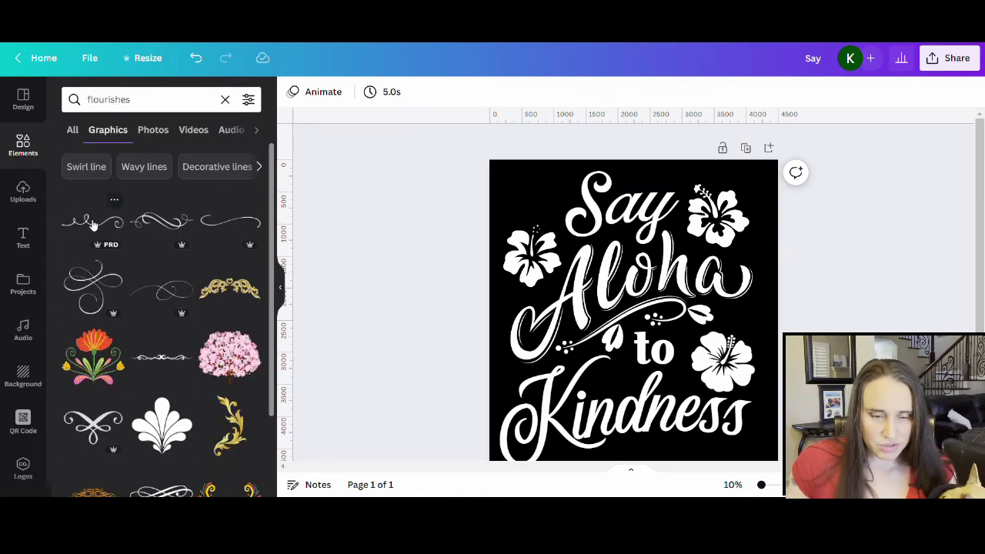
# Add the thick single-stroke swash with one curled end from the flourishes and recolour it white.
pyautogui.scroll(-5, 147, 265)
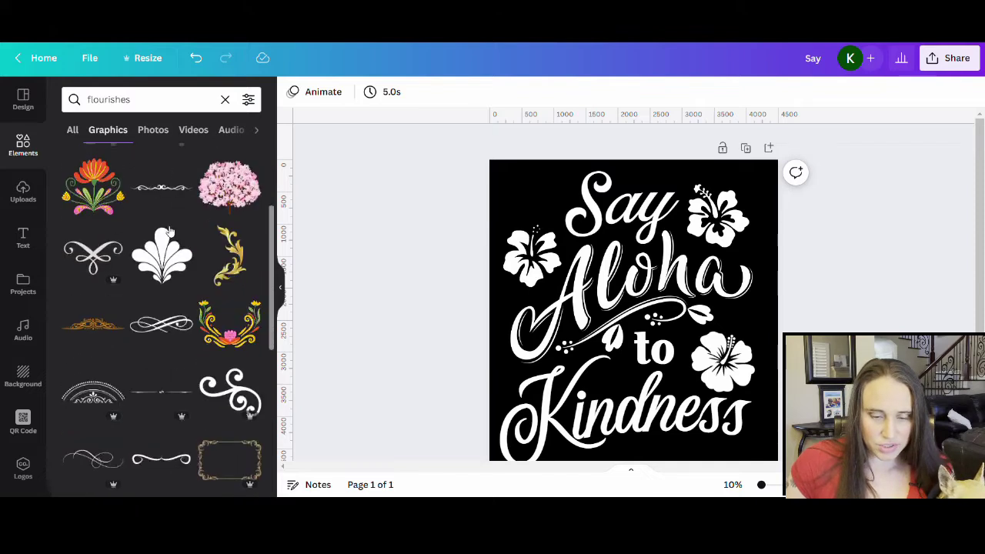
pyautogui.scroll(-5, 177, 354)
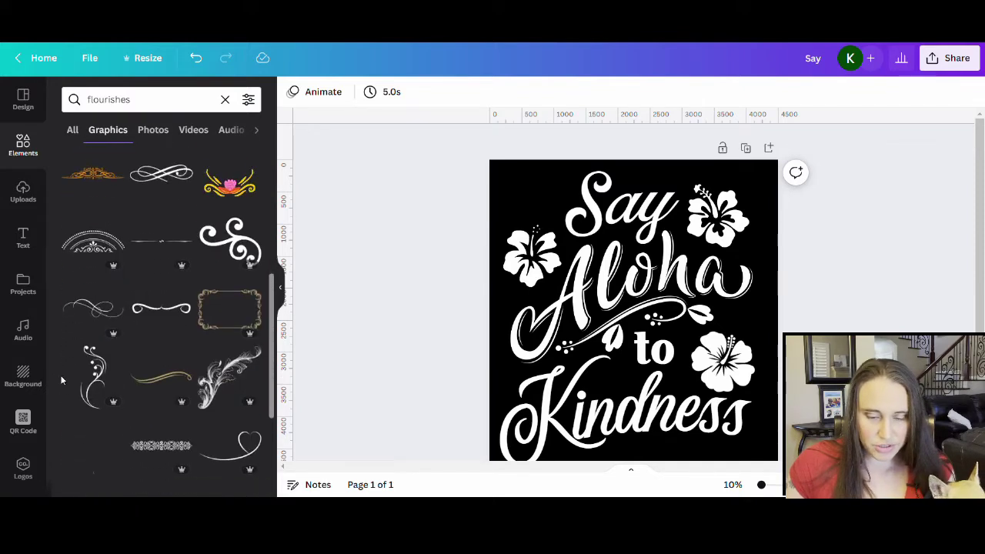
pyautogui.scroll(-3, 189, 416)
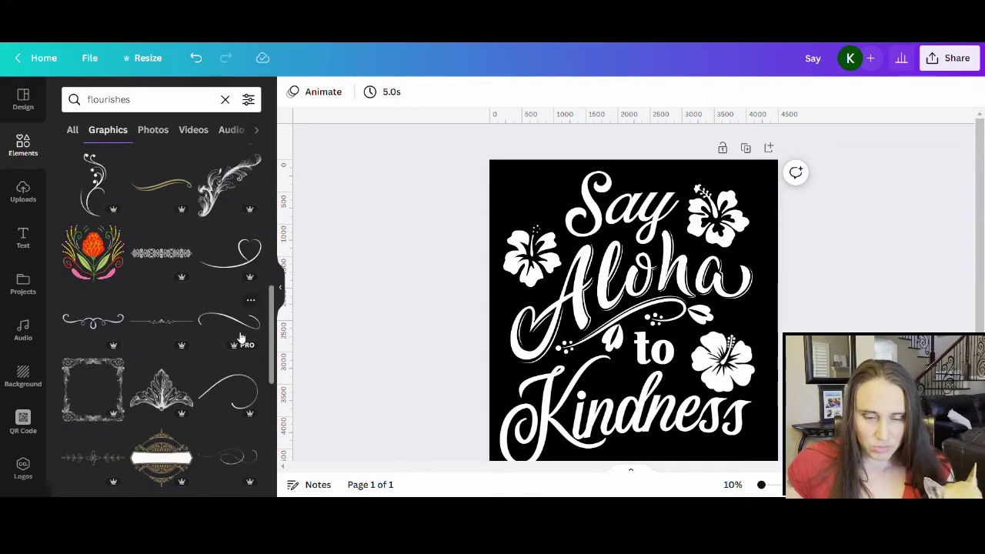
pyautogui.scroll(-2, 238, 336)
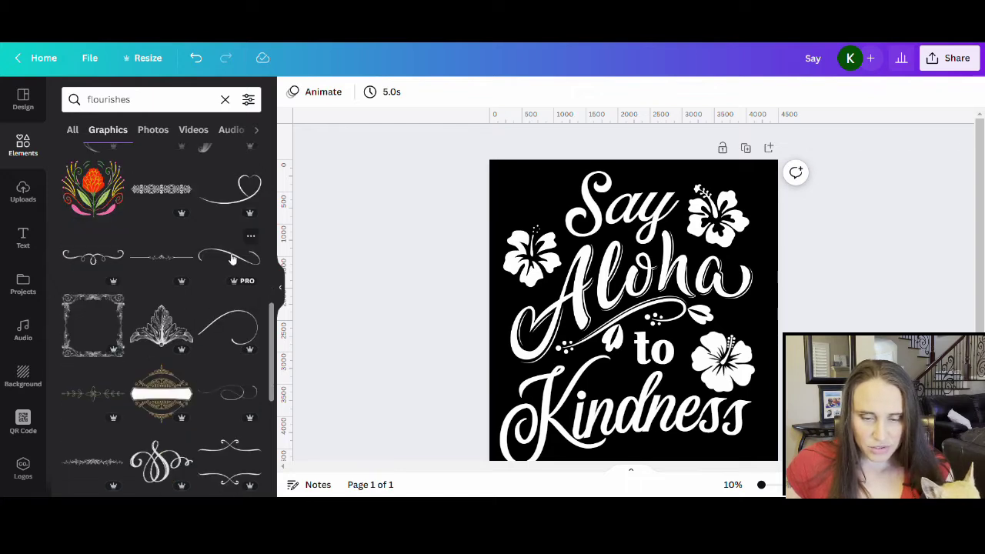
pyautogui.scroll(-6, 182, 323)
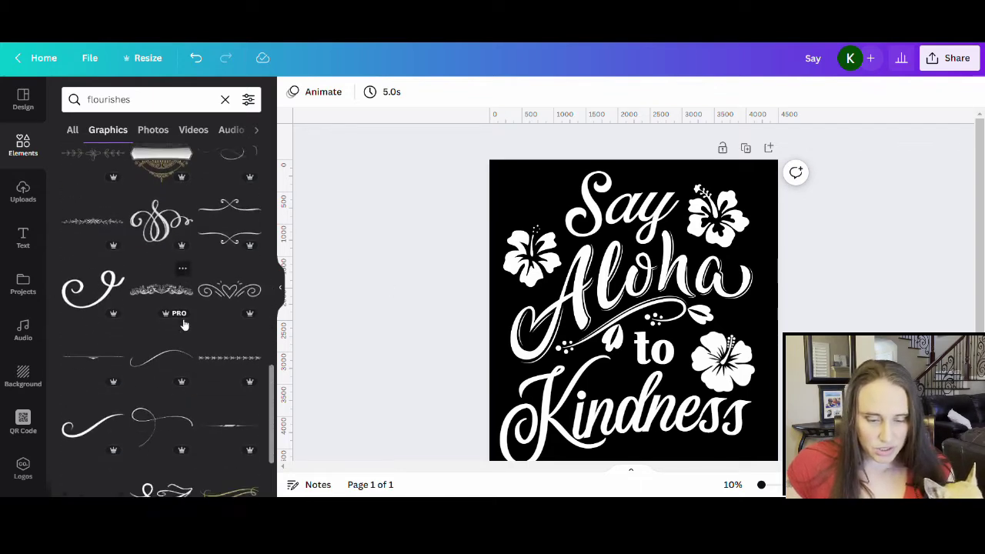
pyautogui.scroll(-2, 183, 325)
pyautogui.scroll(-3, 885, 320)
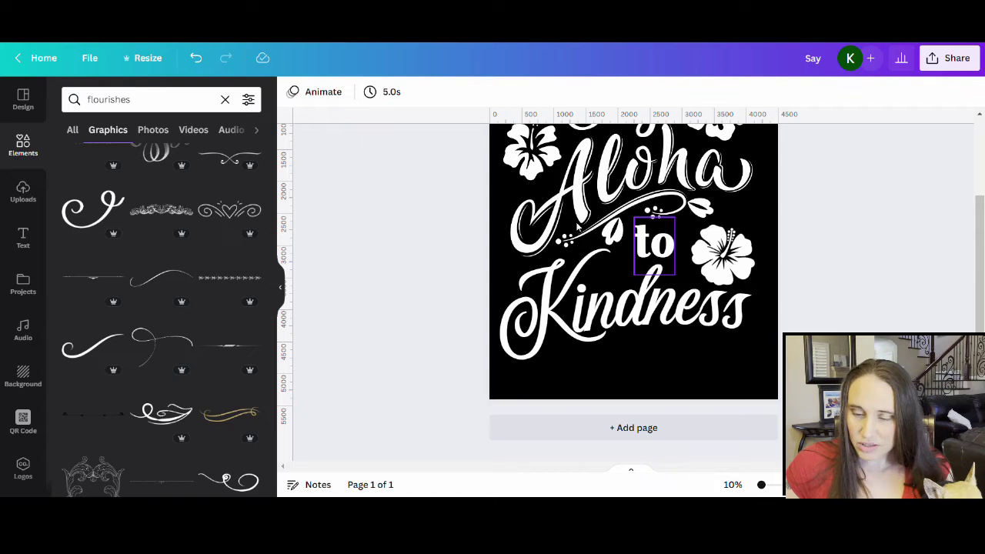
pyautogui.click(94, 346)
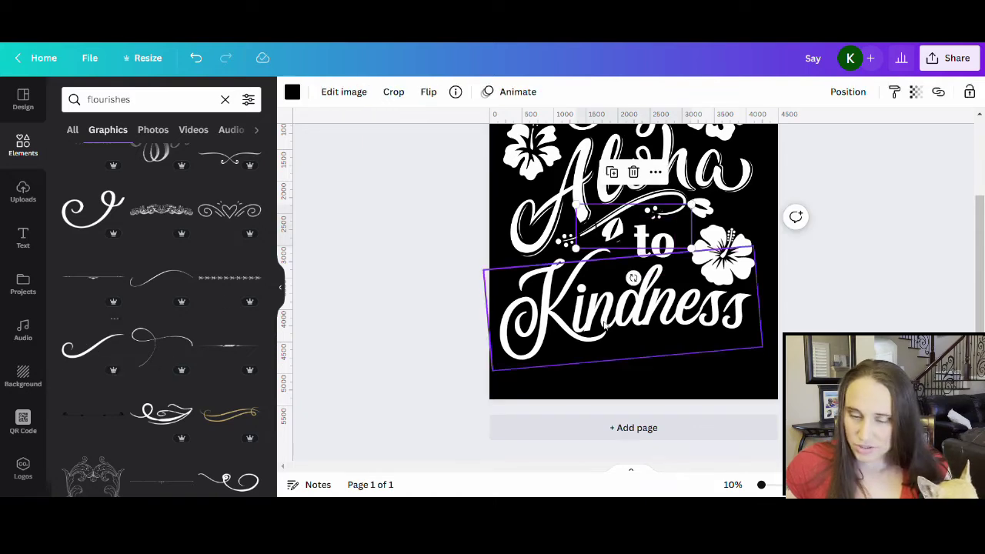
pyautogui.click(292, 92)
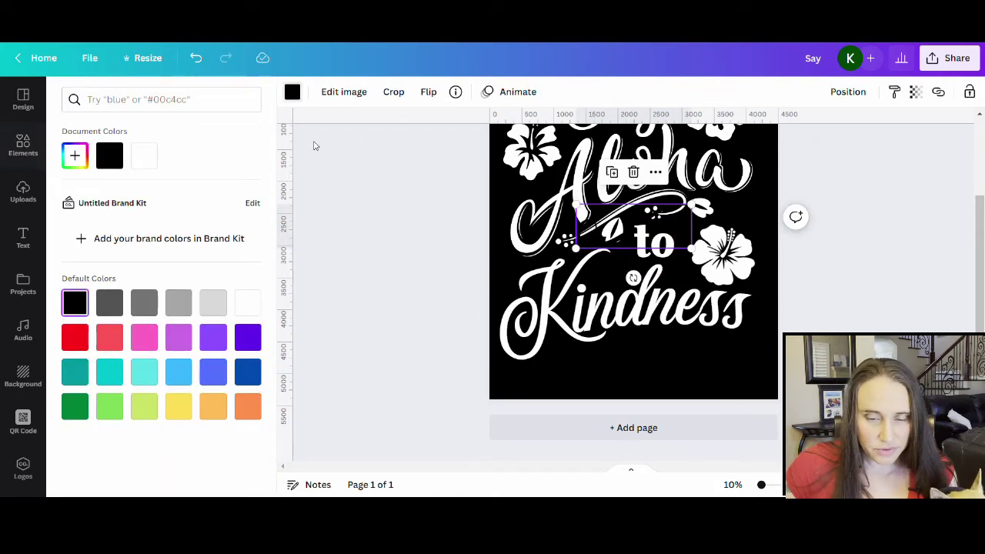
pyautogui.click(258, 305)
# Place the swash beneath the second half of "Kindness" and tilt it clockwise.
pyautogui.moveTo(597, 241); pyautogui.dragTo(625, 368)
pyautogui.moveTo(672, 402); pyautogui.dragTo(655, 409)
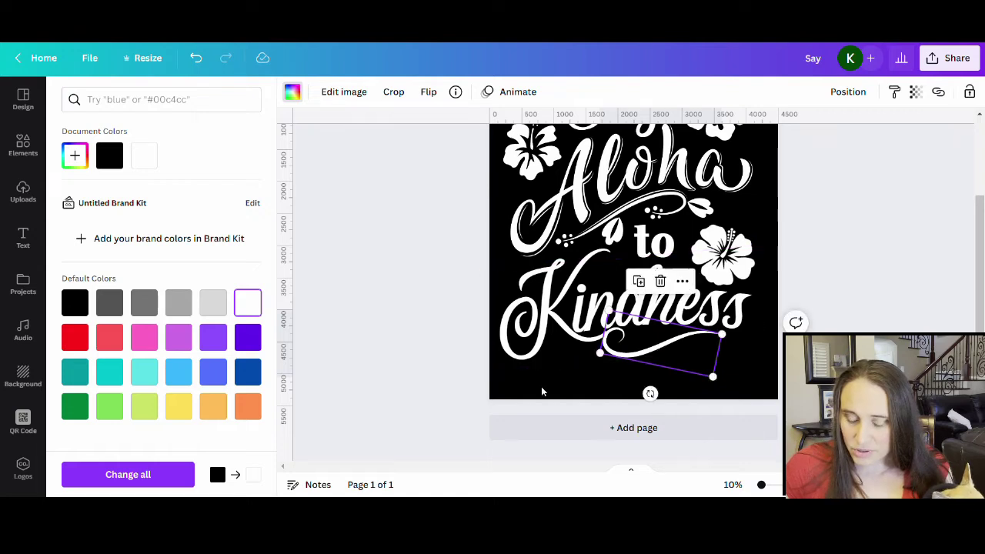
pyautogui.click(681, 361)
pyautogui.moveTo(688, 372); pyautogui.dragTo(701, 377)
pyautogui.click(744, 390)
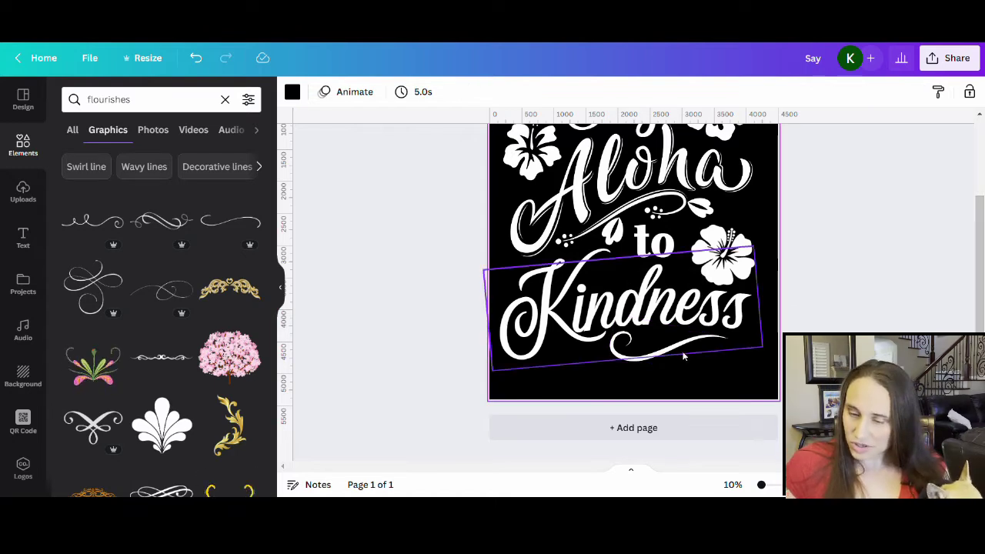
# Flip the swash under "Kindness" horizontally and rotate it counterclockwise to follow the slant of the word.
pyautogui.click(654, 362)
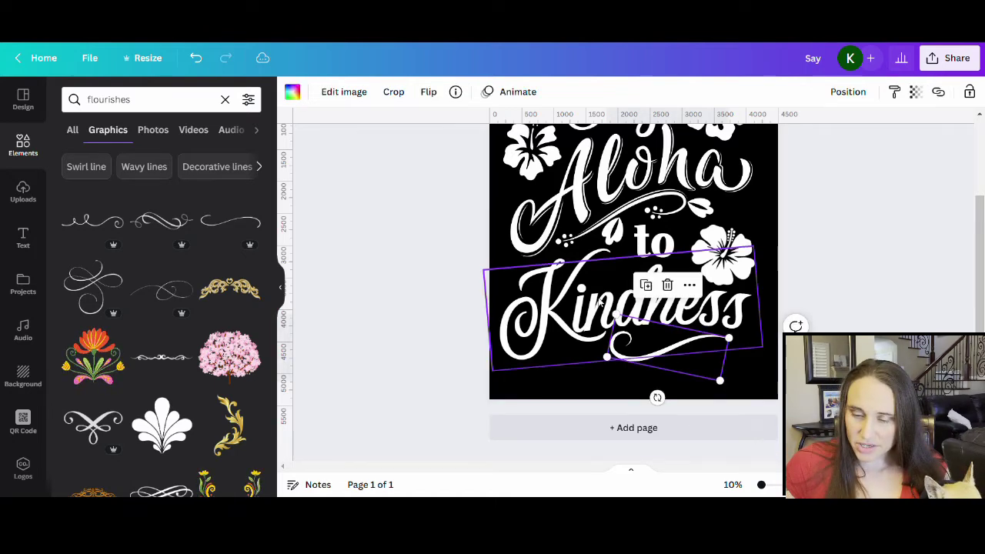
pyautogui.click(429, 94)
pyautogui.click(452, 125)
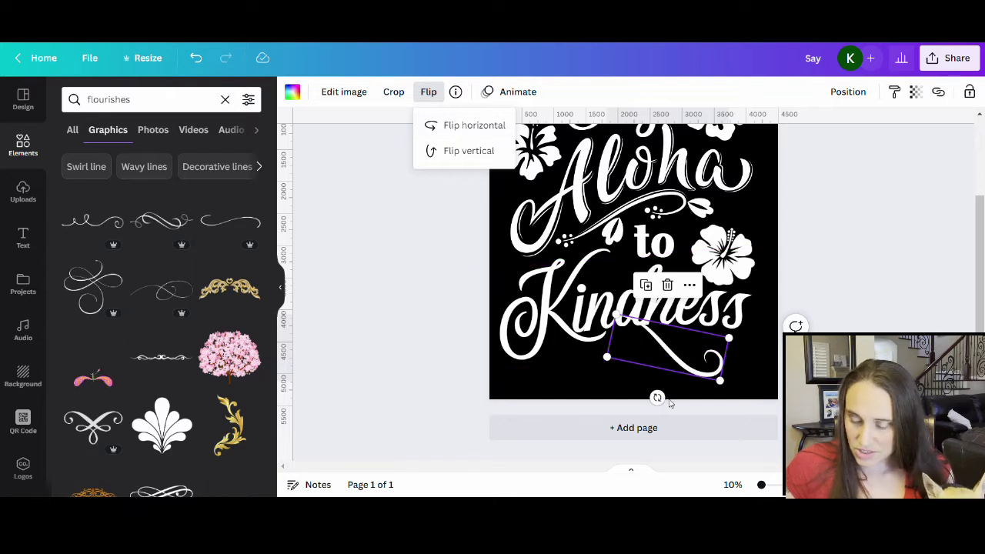
pyautogui.moveTo(657, 398); pyautogui.dragTo(679, 397)
pyautogui.click(562, 391)
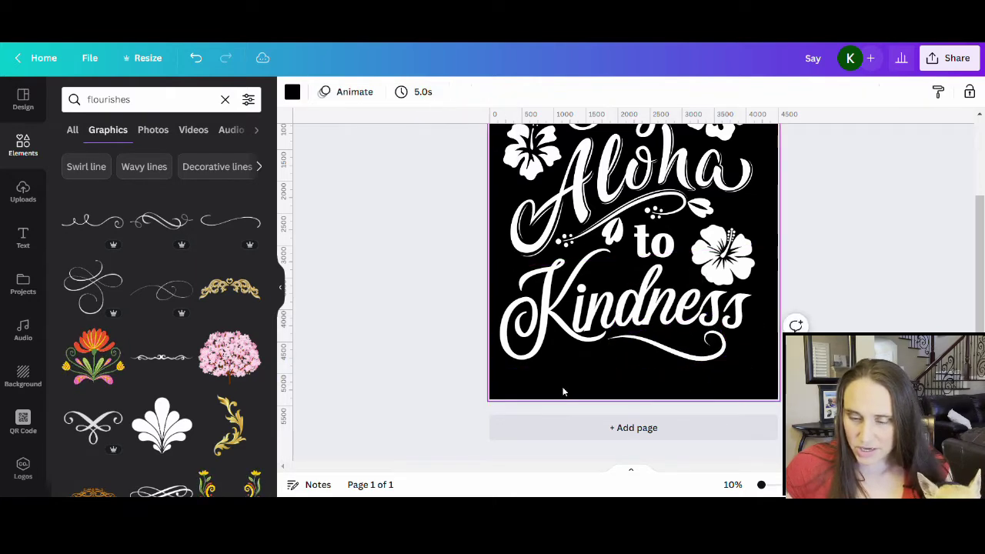
# Flip the swash vertically, rotate it clockwise and nudge it right so it runs beneath the end of "Kindness".
pyautogui.click(723, 356)
pyautogui.click(431, 91)
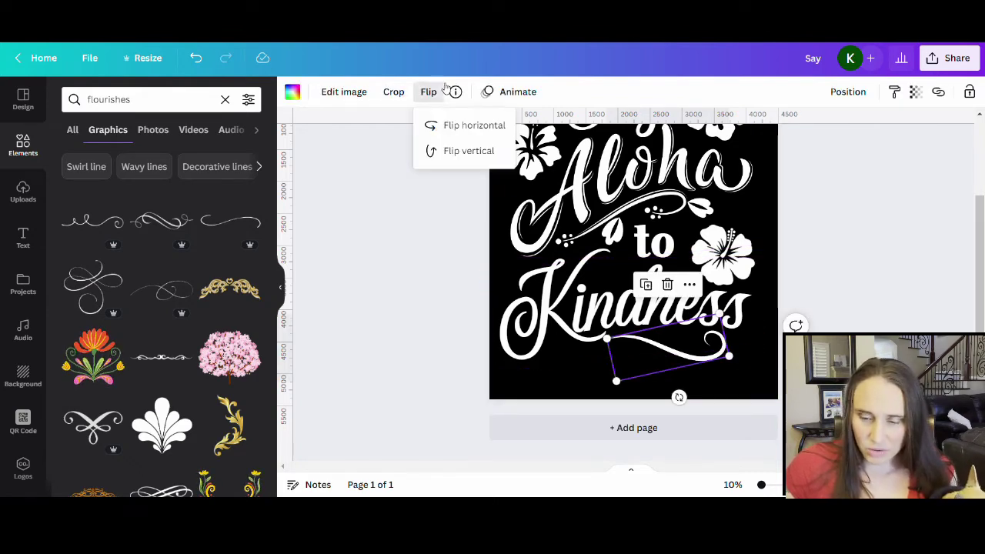
pyautogui.click(493, 150)
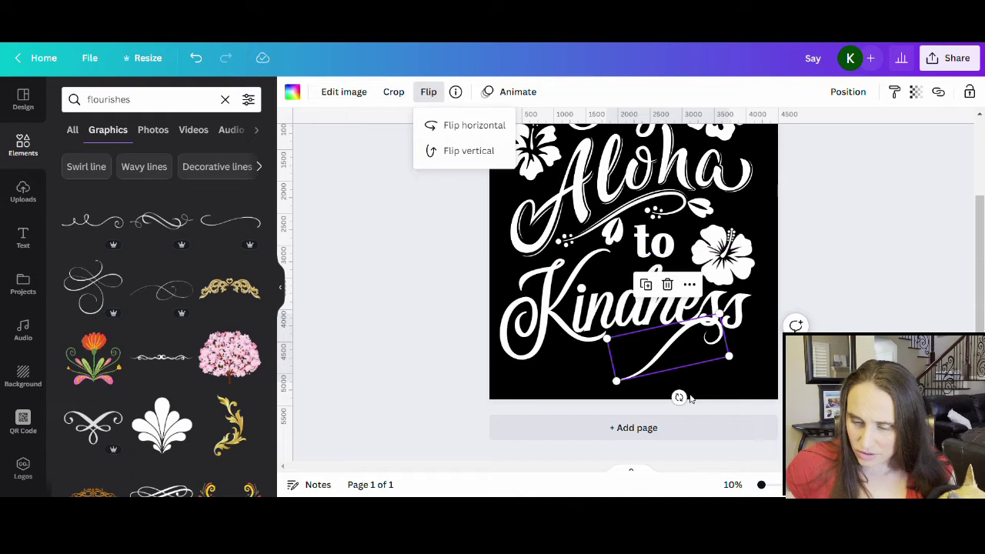
pyautogui.moveTo(680, 397); pyautogui.dragTo(662, 409)
pyautogui.moveTo(694, 366)
pyautogui.mouseDown()
pyautogui.moveTo(710, 362)
pyautogui.moveTo(697, 363)
pyautogui.mouseUp()
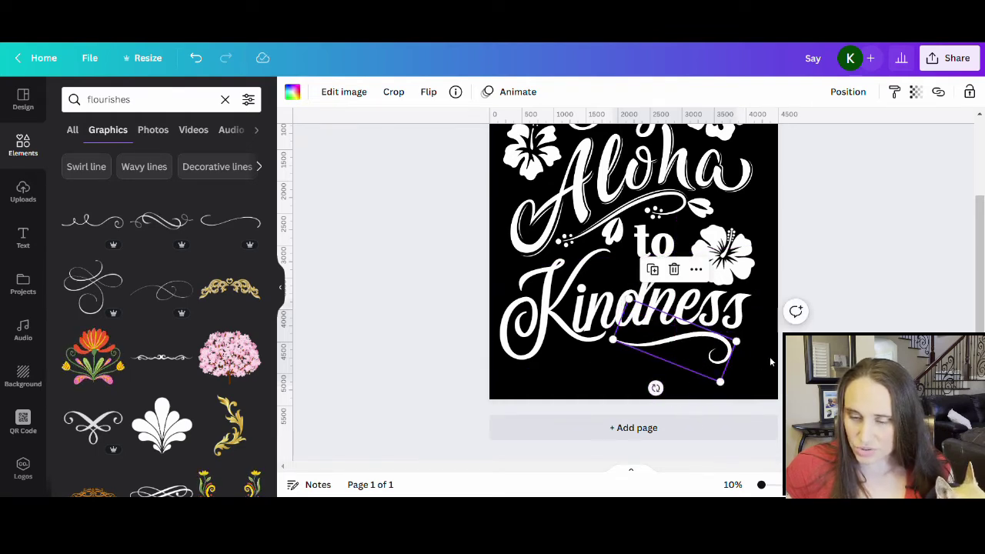
pyautogui.click(838, 331)
pyautogui.click(869, 310)
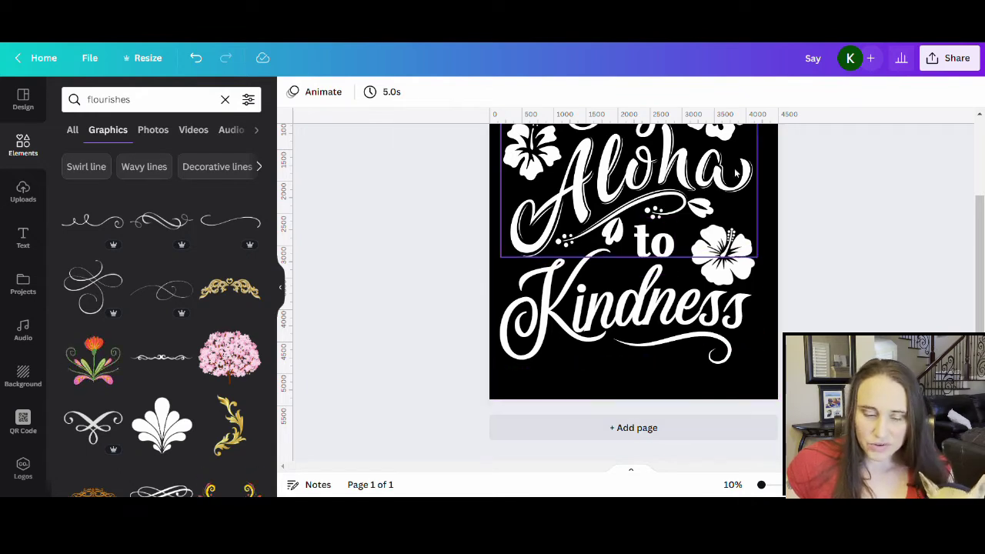
# Search the graphics for "tropical leaves".
pyautogui.click(162, 108)
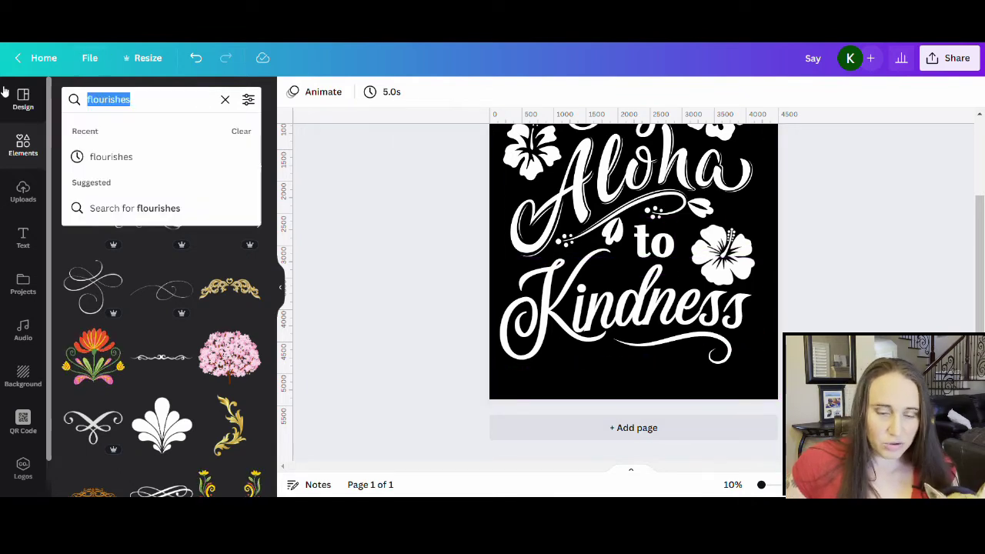
pyautogui.write('tropi')
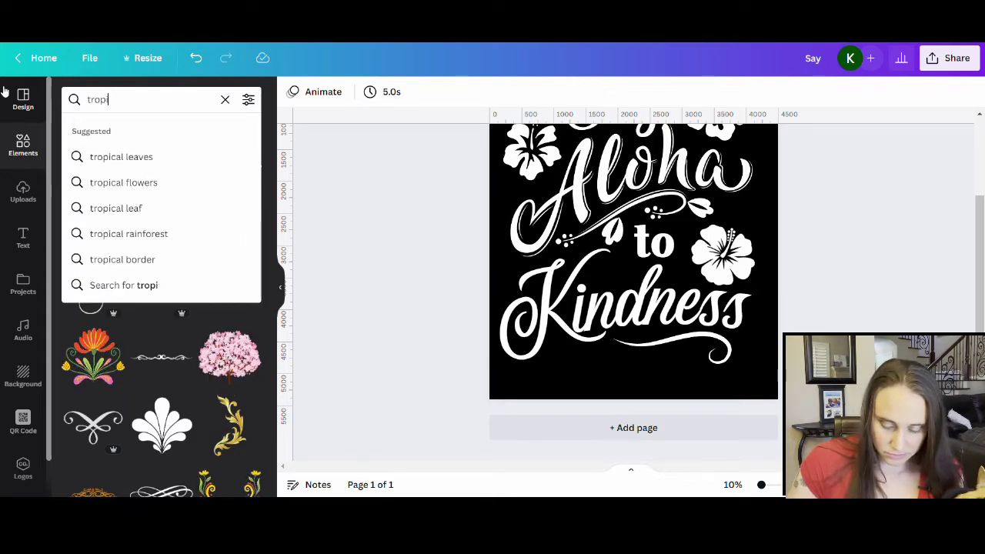
pyautogui.write('vsal')
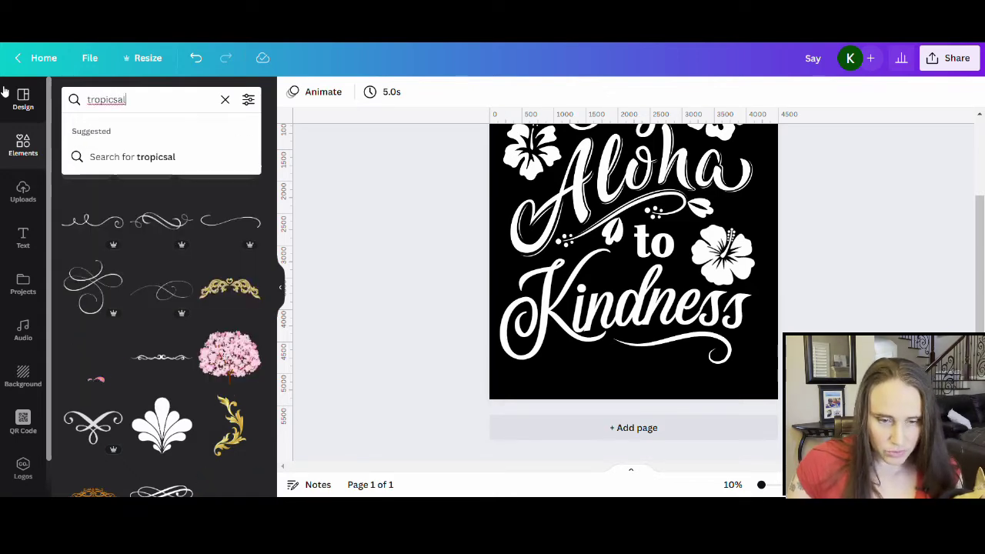
pyautogui.press('BackSpace')
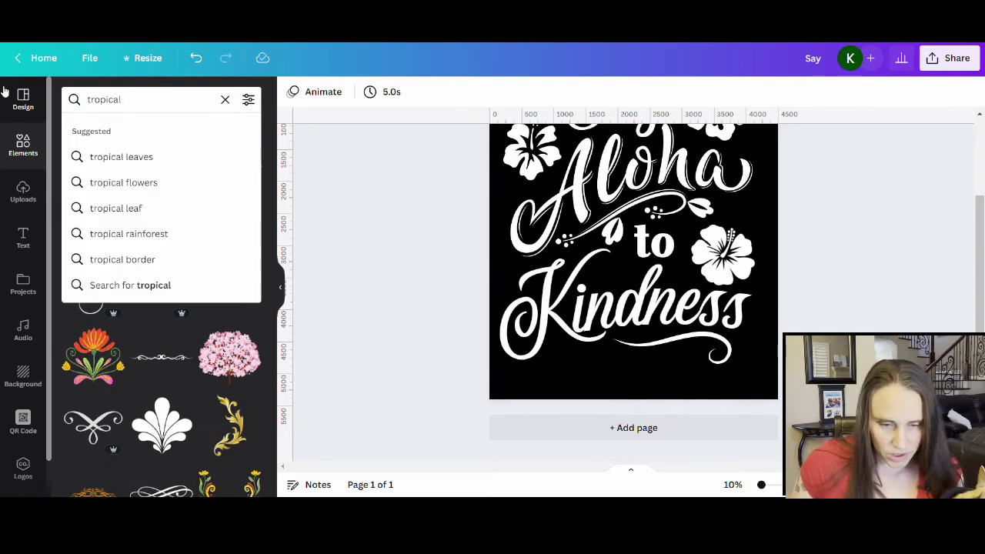
pyautogui.click(170, 157)
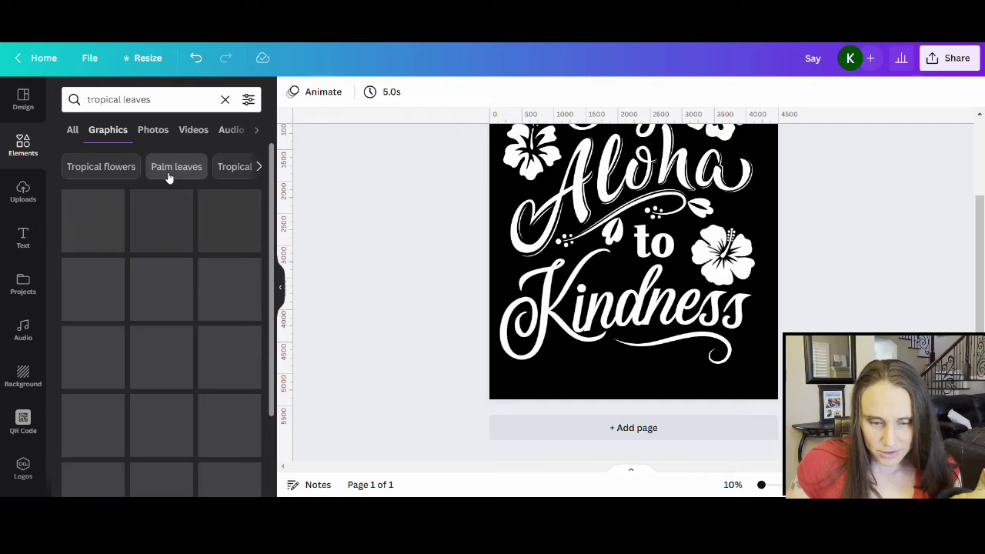
# Add the solid green monstera leaf from the tropical leaves graphics to the page and recolour it white.
pyautogui.scroll(-15, 231, 277)
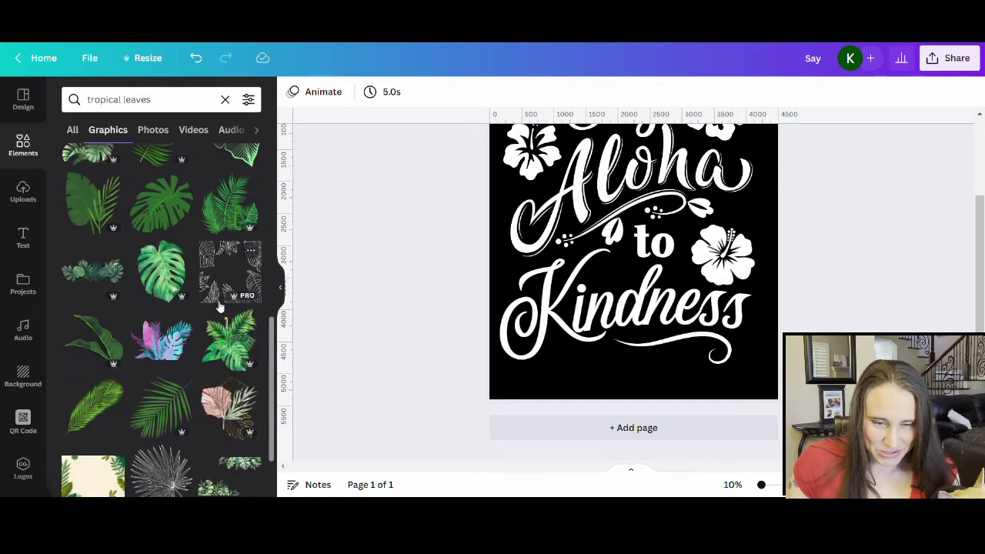
pyautogui.scroll(-1, 165, 189)
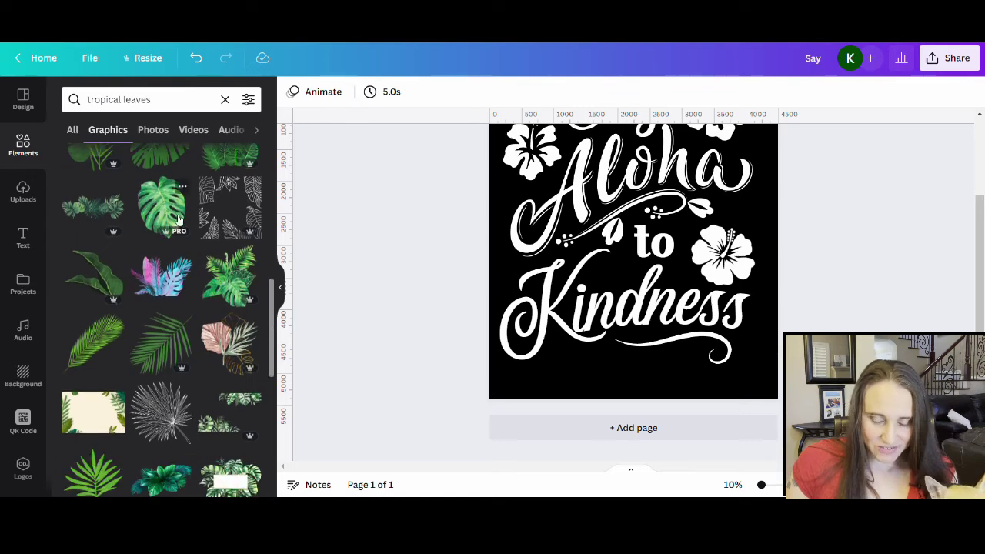
pyautogui.scroll(-5, 177, 220)
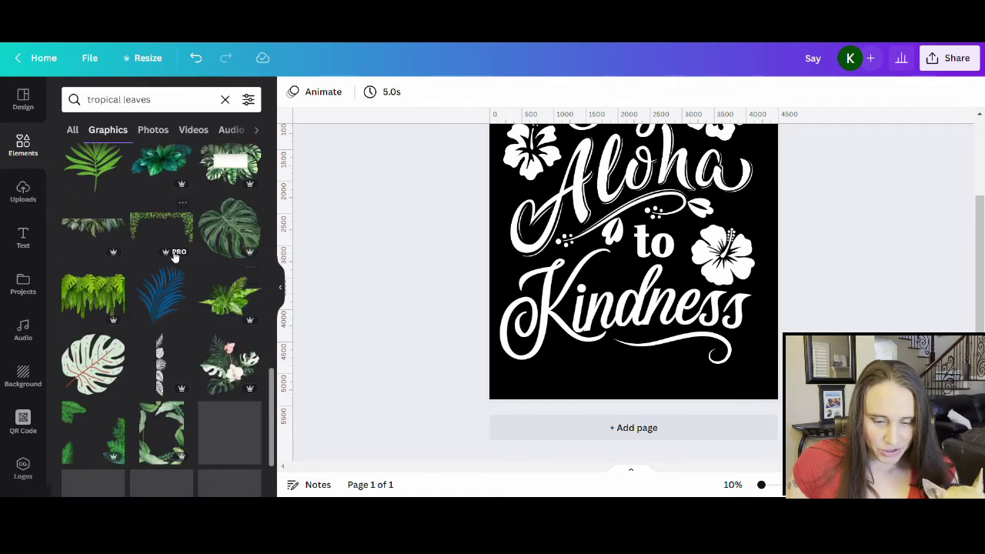
pyautogui.scroll(-3, 200, 246)
pyautogui.scroll(-5, 225, 237)
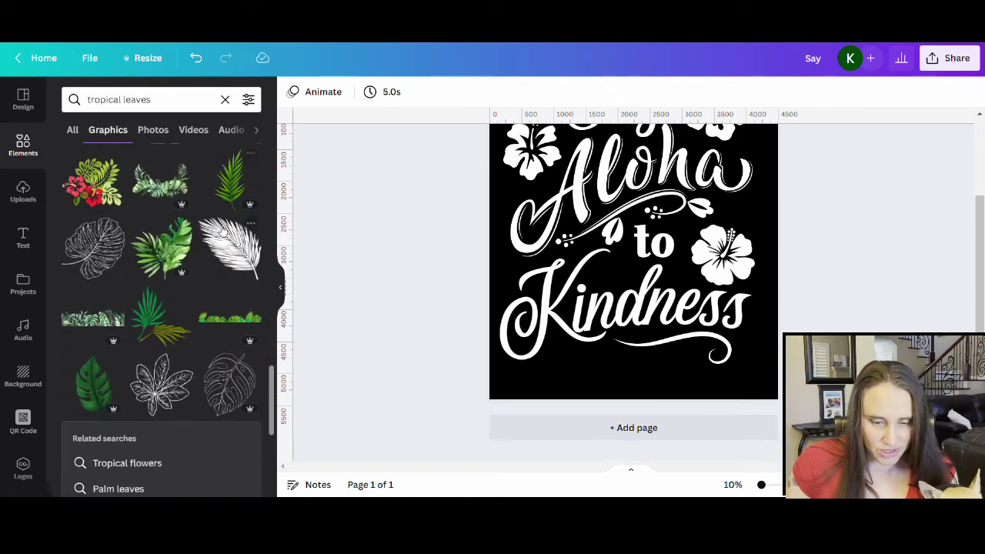
pyautogui.scroll(-6, 185, 257)
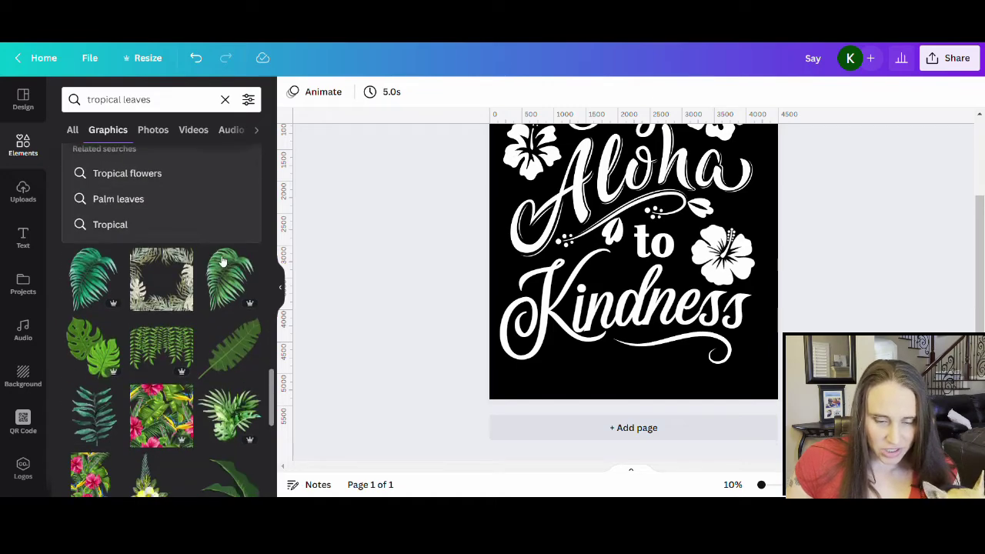
pyautogui.scroll(-5, 185, 275)
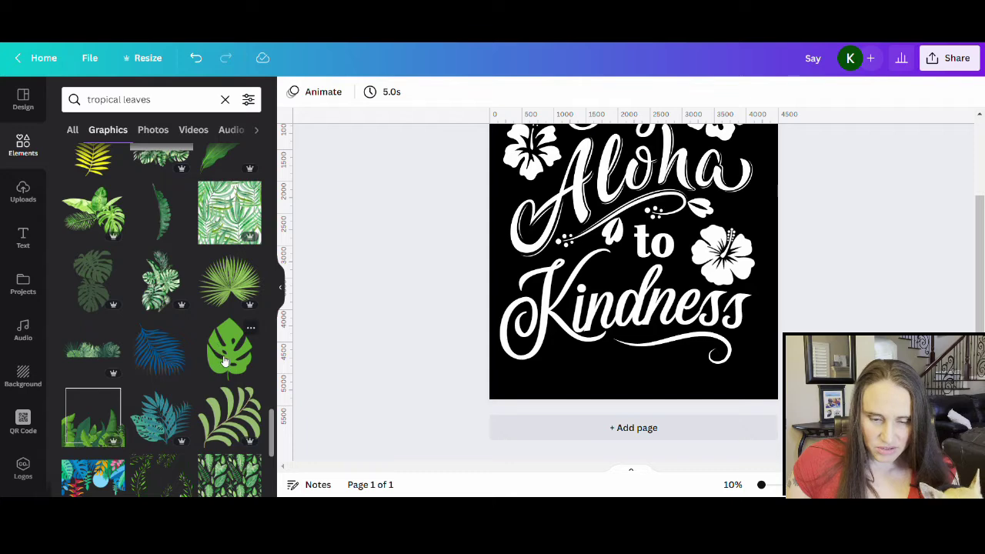
pyautogui.click(241, 375)
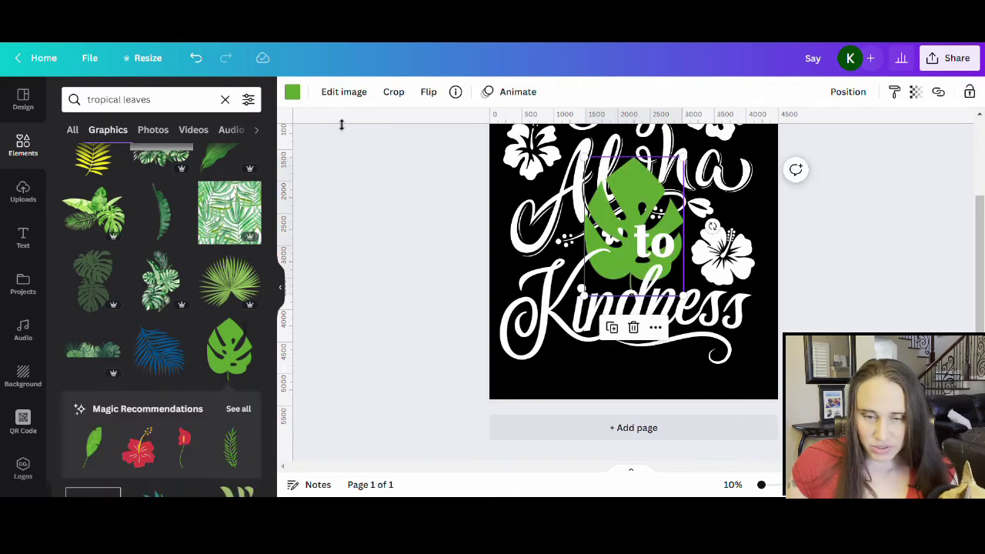
pyautogui.click(293, 91)
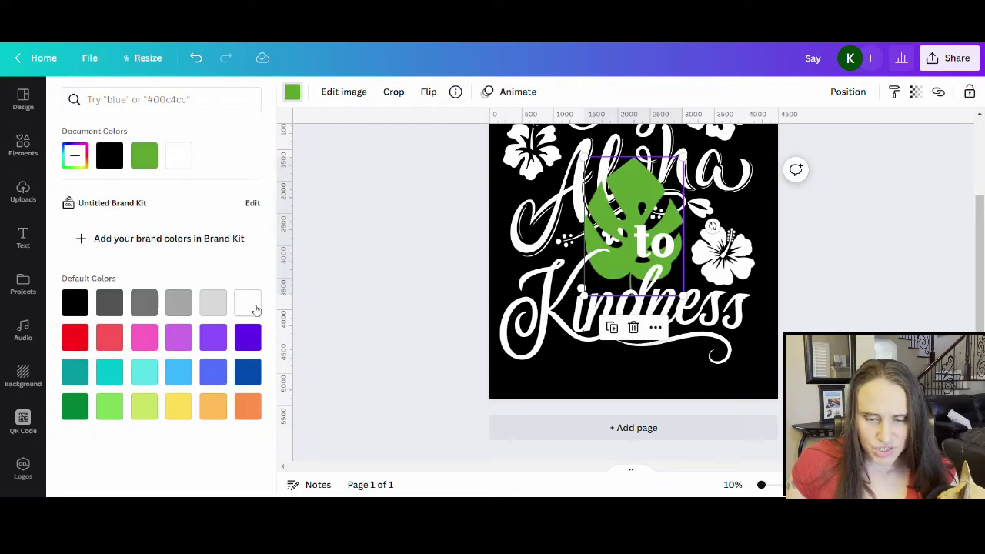
pyautogui.click(257, 309)
# Shrink the white leaf, place it below "Kindness" and rotate it to about -120°.
pyautogui.moveTo(684, 158); pyautogui.dragTo(609, 369)
pyautogui.click(604, 273)
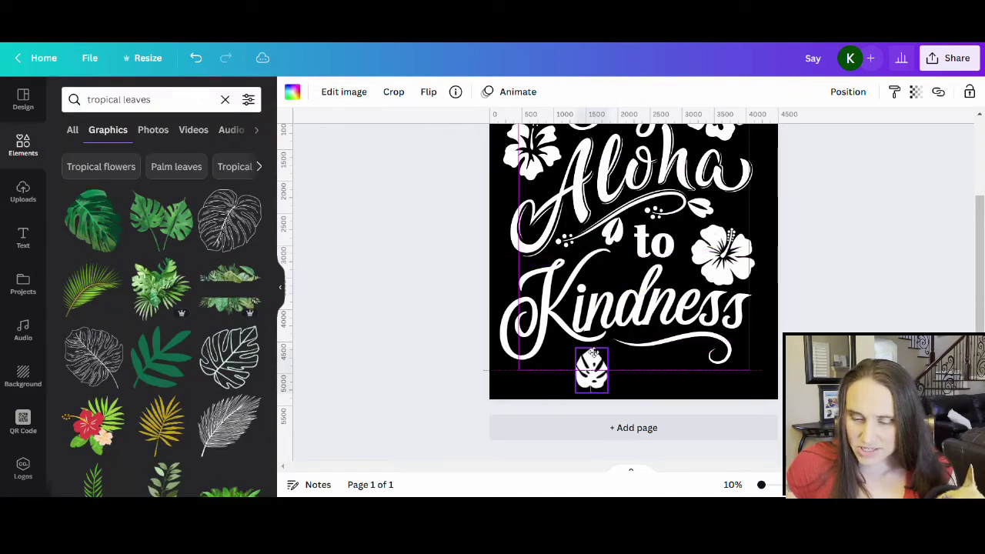
pyautogui.moveTo(587, 429); pyautogui.dragTo(655, 352)
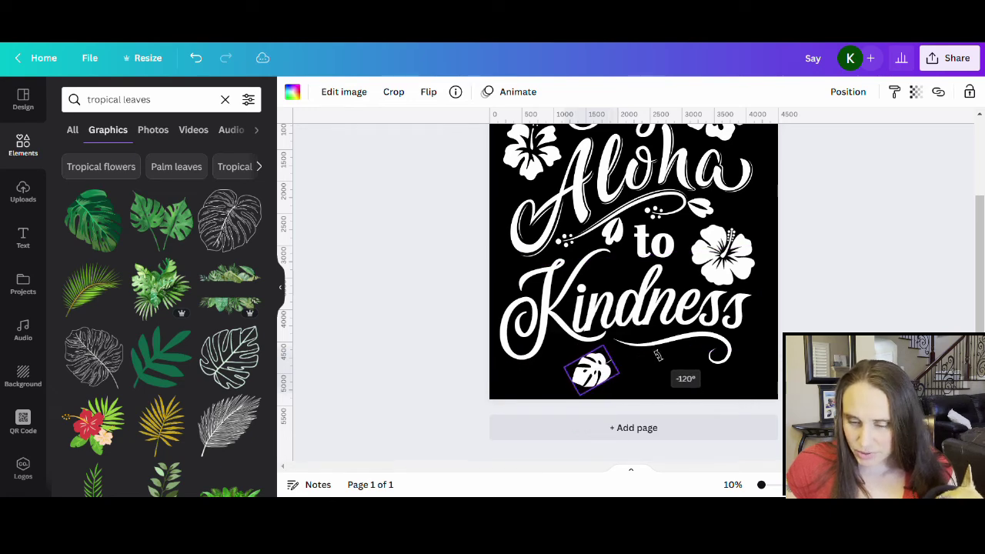
pyautogui.click(655, 352)
pyautogui.click(549, 385)
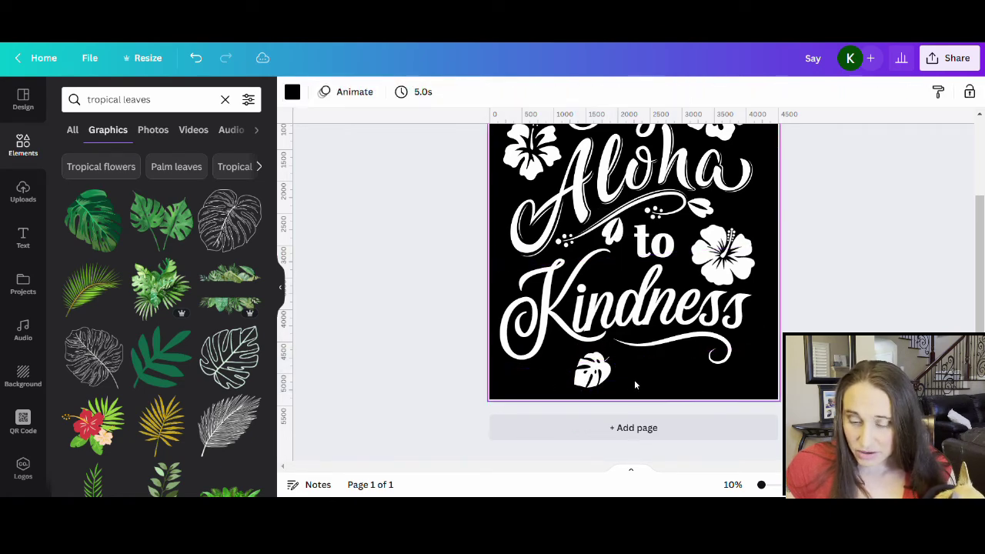
# Make the leaf smaller, adjust its tilt and tuck it just below the starting end of the swash under "Kindness".
pyautogui.click(593, 377)
pyautogui.moveTo(591, 406); pyautogui.dragTo(605, 368)
pyautogui.click(624, 377)
pyautogui.click(598, 361)
pyautogui.click(530, 388)
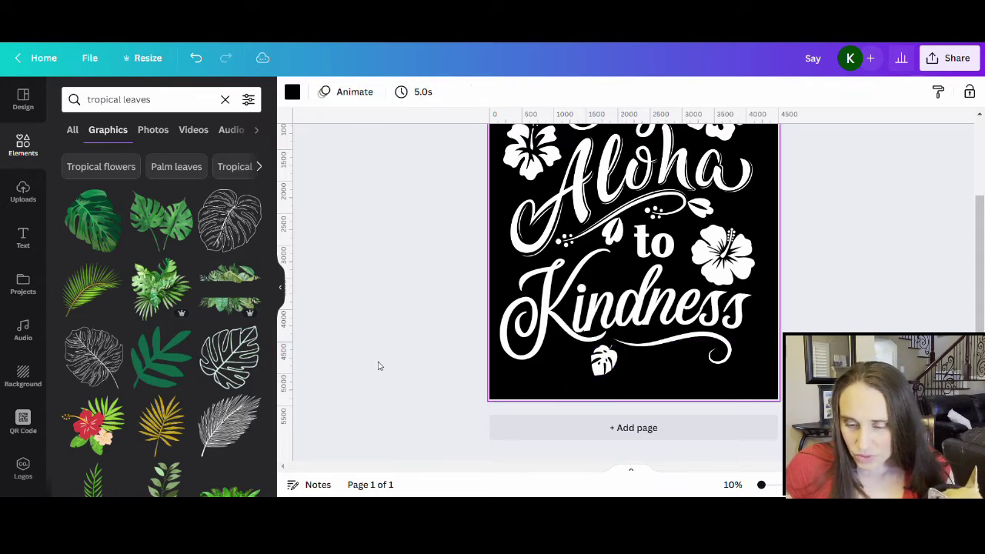
pyautogui.click(381, 357)
# Look through the tropical leaves graphics for another leaf to add.
pyautogui.scroll(-5, 256, 359)
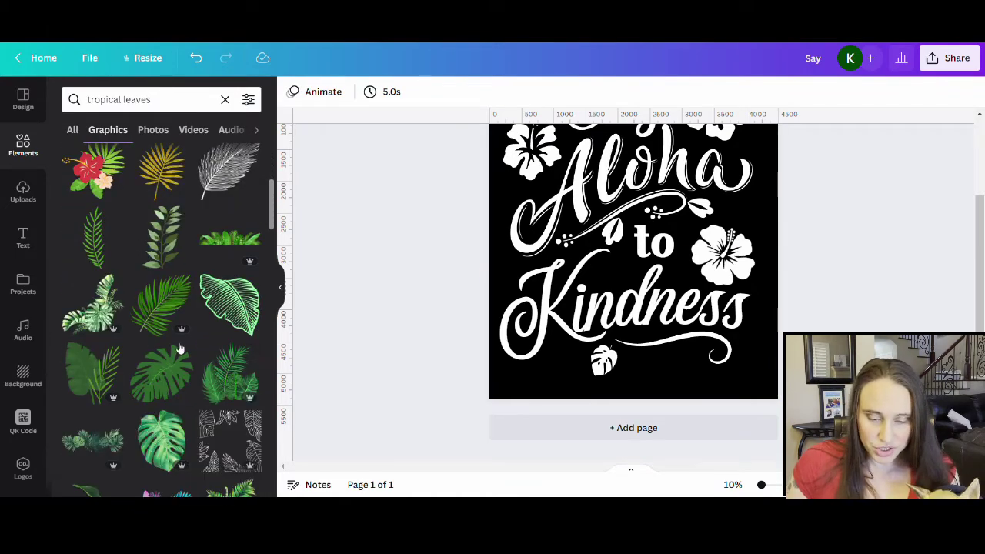
# Browse the tropical leaves graphics and add the bright green watercolor monstera leaf to the design.
pyautogui.scroll(-3, 178, 347)
pyautogui.scroll(-5, 229, 275)
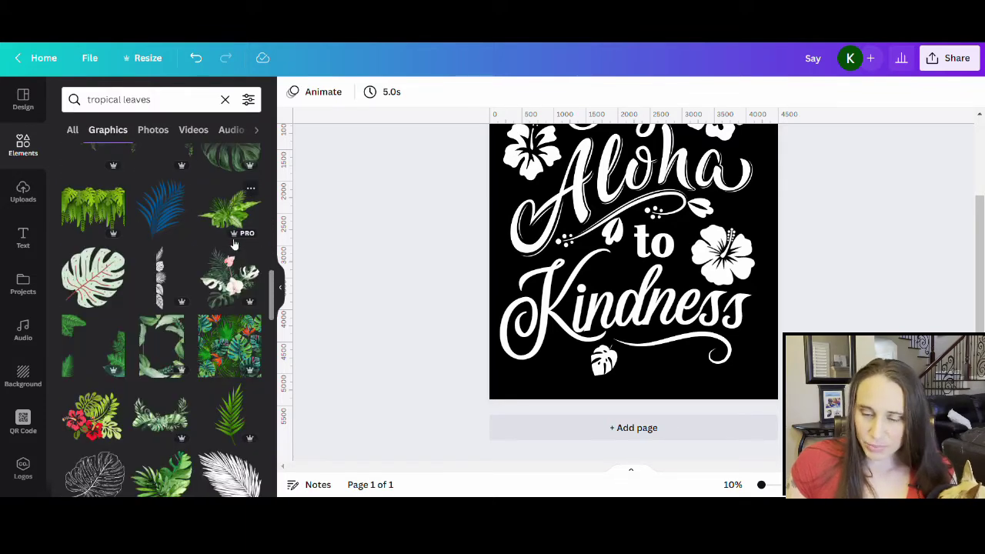
pyautogui.scroll(-7, 247, 243)
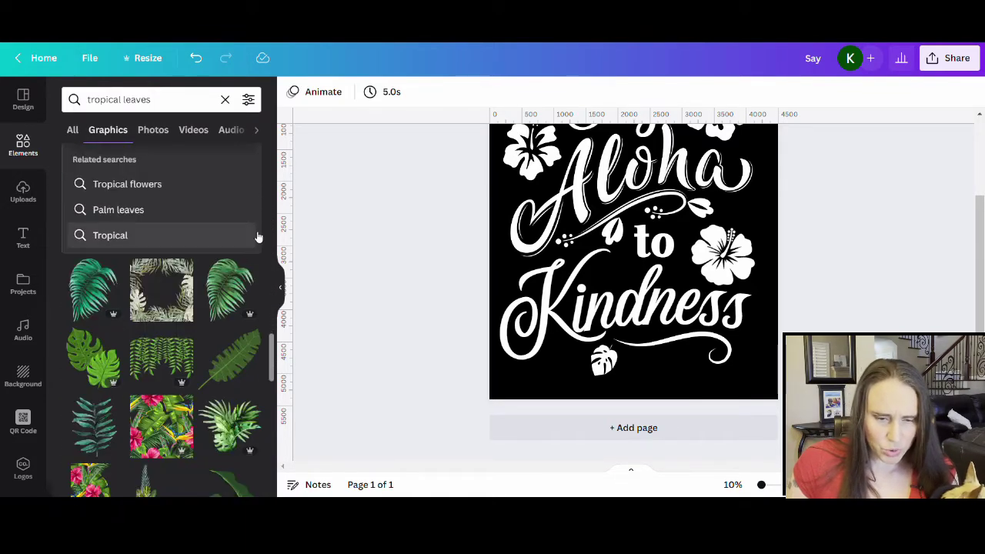
pyautogui.scroll(-4, 258, 236)
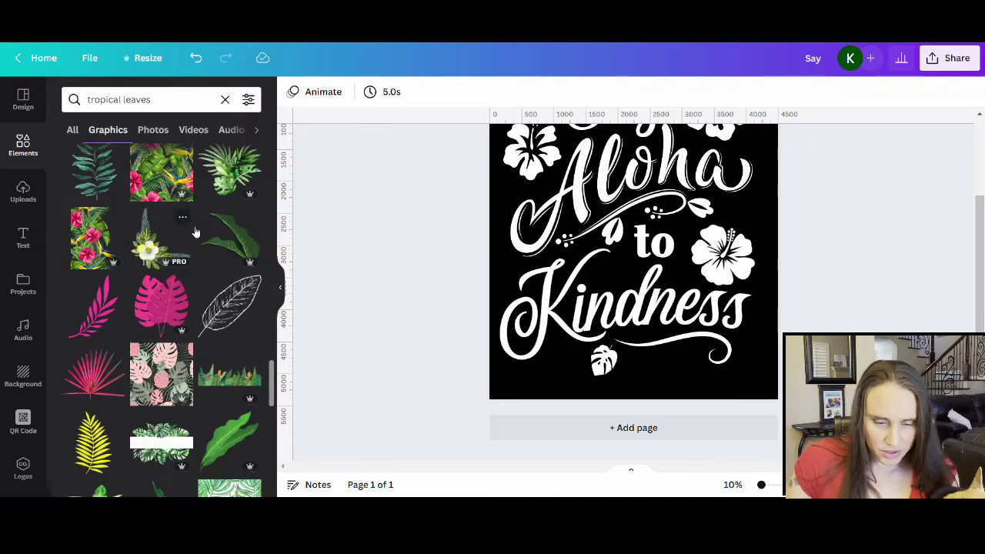
pyautogui.scroll(-3, 135, 283)
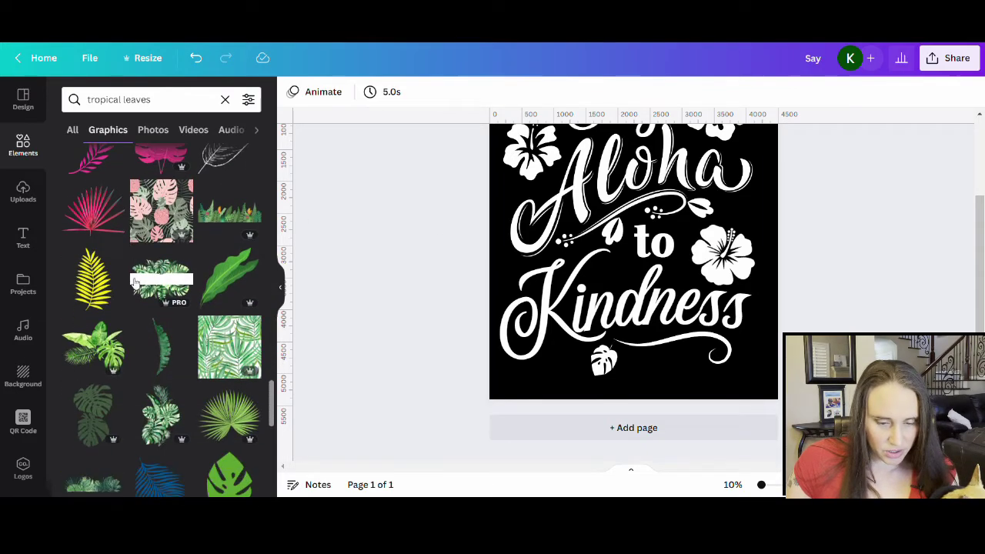
pyautogui.scroll(-8, 134, 282)
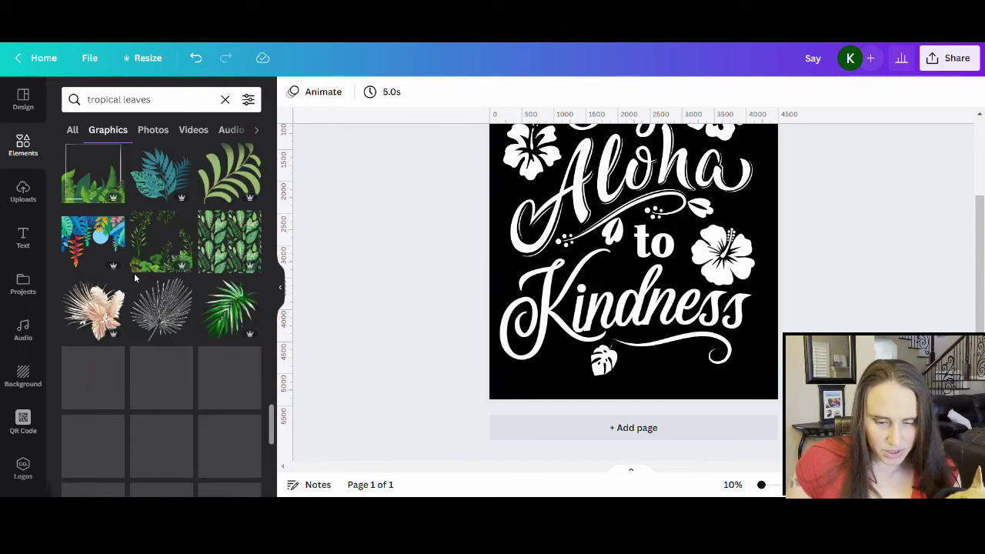
pyautogui.scroll(-5, 133, 273)
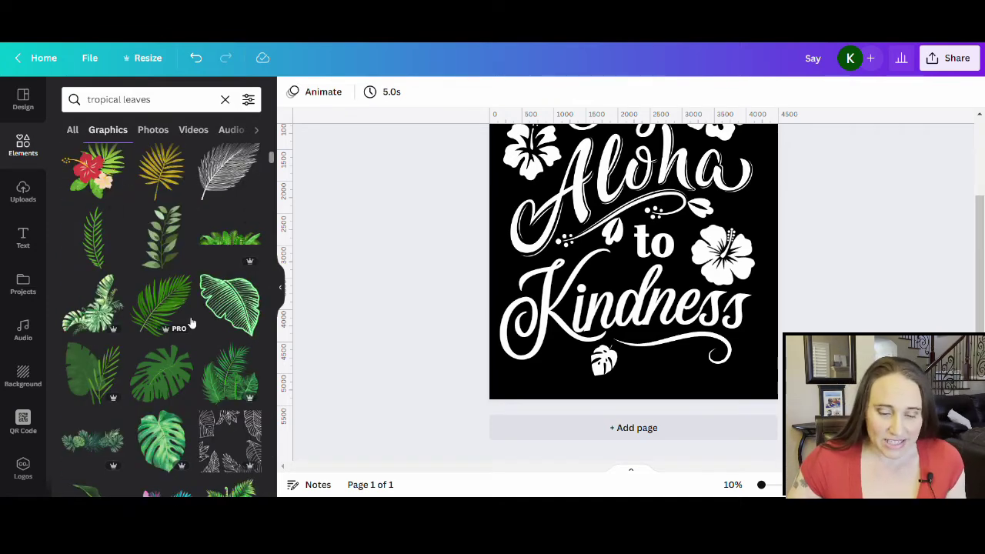
pyautogui.click(166, 443)
# Shrink the green monstera leaf to a small accent and place it near the lower edge, below "Kindness".
pyautogui.scroll(2, 580, 197)
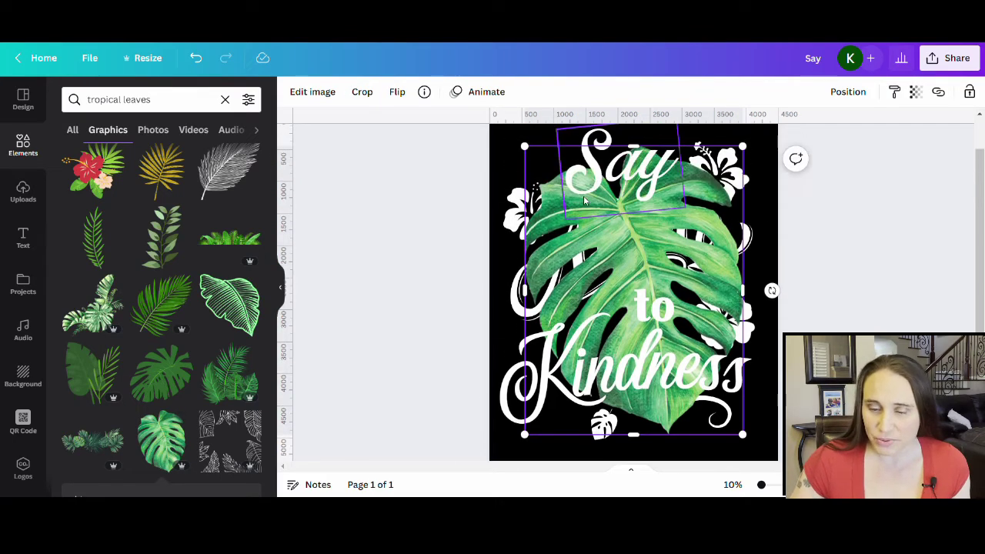
pyautogui.moveTo(531, 154); pyautogui.dragTo(675, 345)
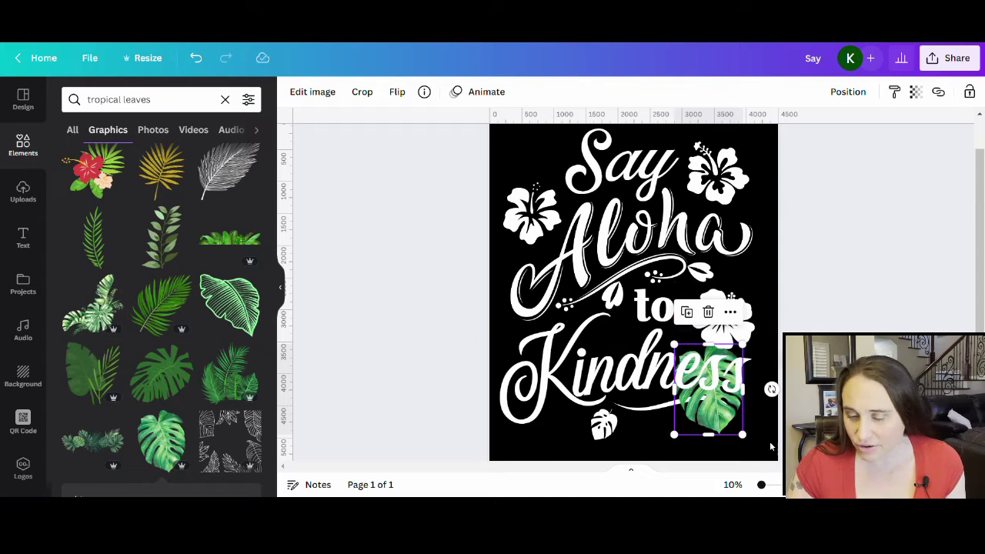
pyautogui.moveTo(714, 424); pyautogui.dragTo(725, 458)
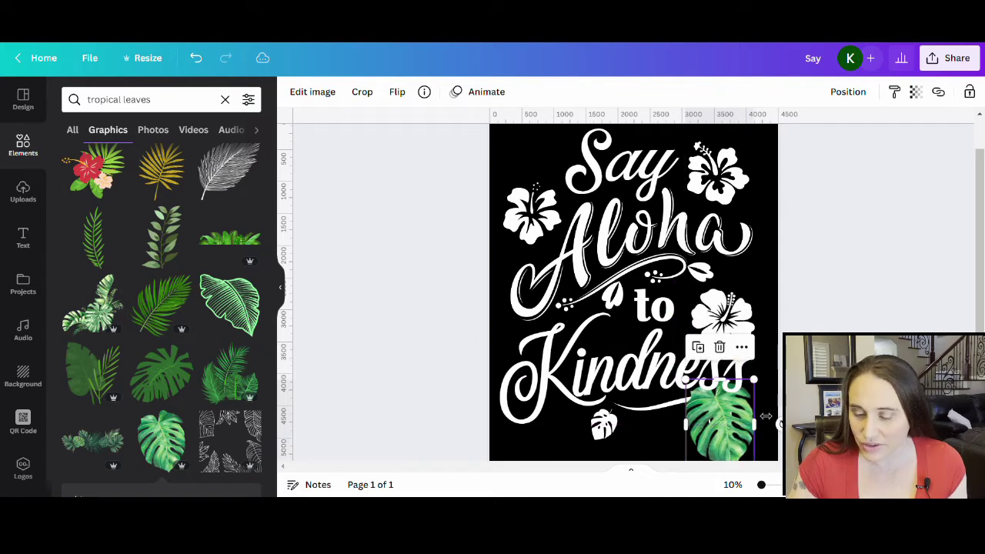
pyautogui.moveTo(763, 386); pyautogui.dragTo(692, 436)
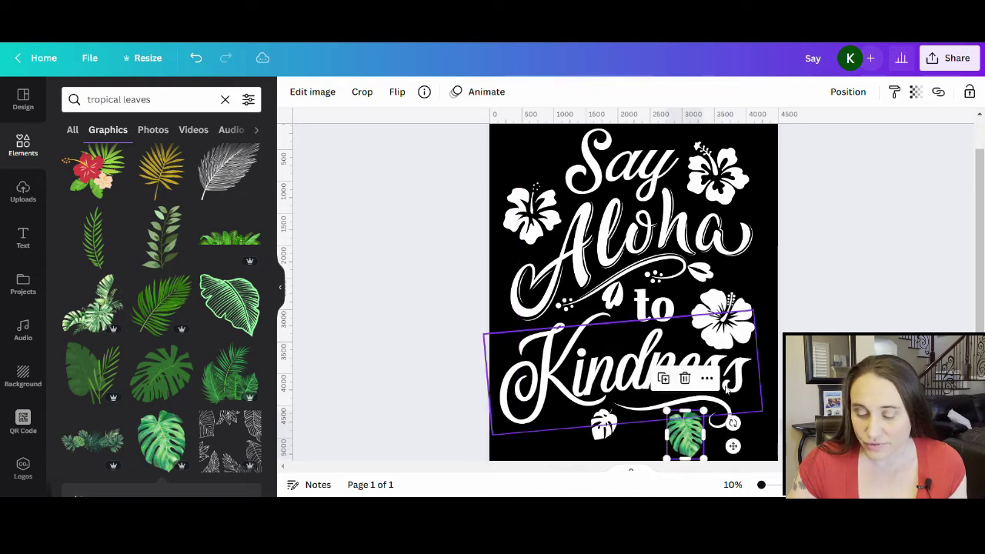
# Move the small green leaf beside the curled end of the "Kindness" flourish and rotate it to point outward.
pyautogui.scroll(-2, 734, 412)
pyautogui.moveTo(704, 396); pyautogui.dragTo(749, 351)
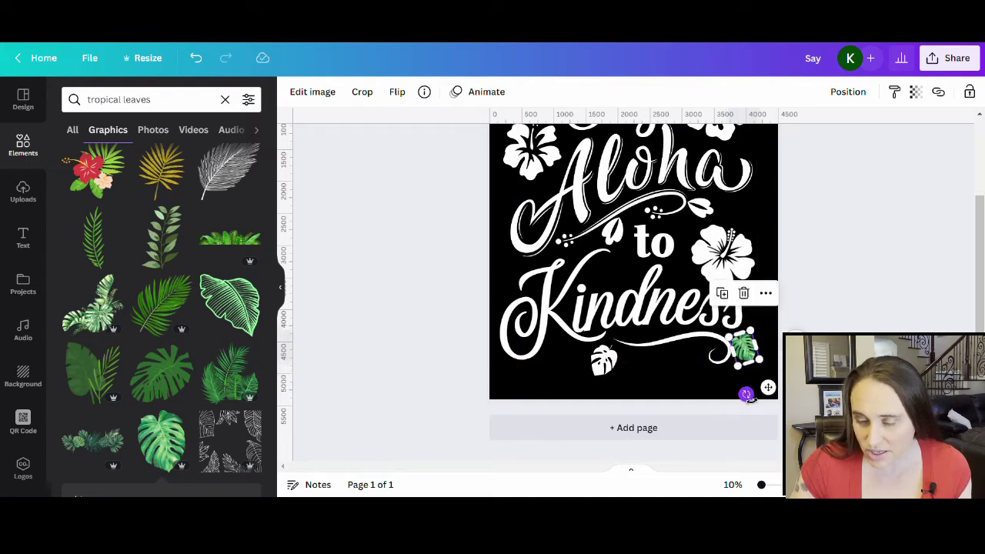
pyautogui.moveTo(746, 394); pyautogui.dragTo(758, 352)
pyautogui.click(733, 396)
pyautogui.click(800, 250)
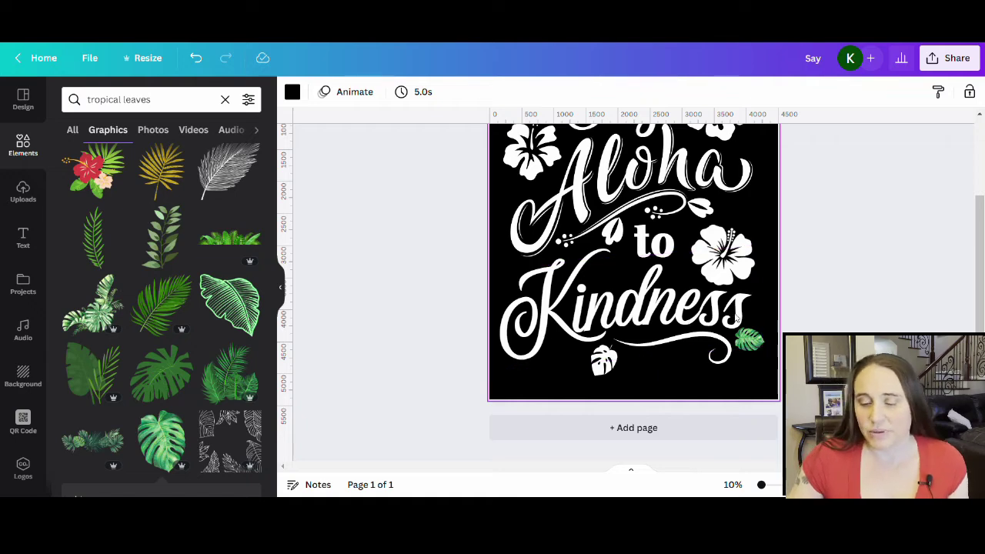
# Apply the Cherry Duotone effect to the small green leaf and open the effect's color settings.
pyautogui.click(755, 353)
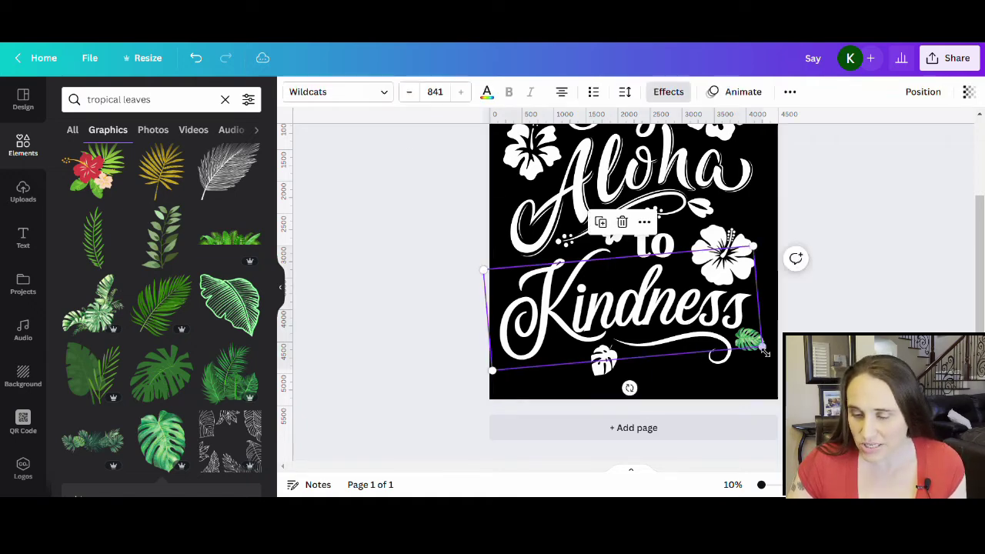
pyautogui.click(757, 354)
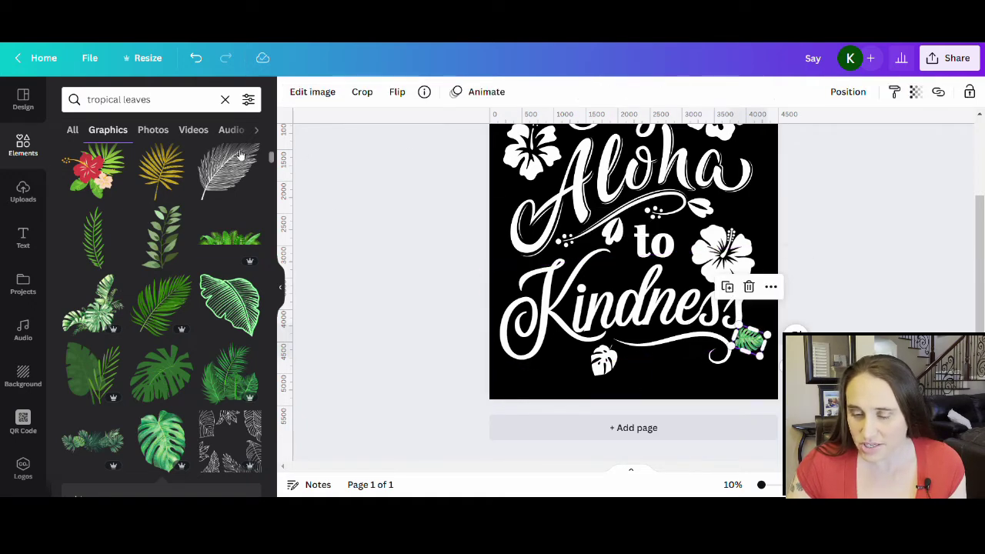
pyautogui.click(312, 93)
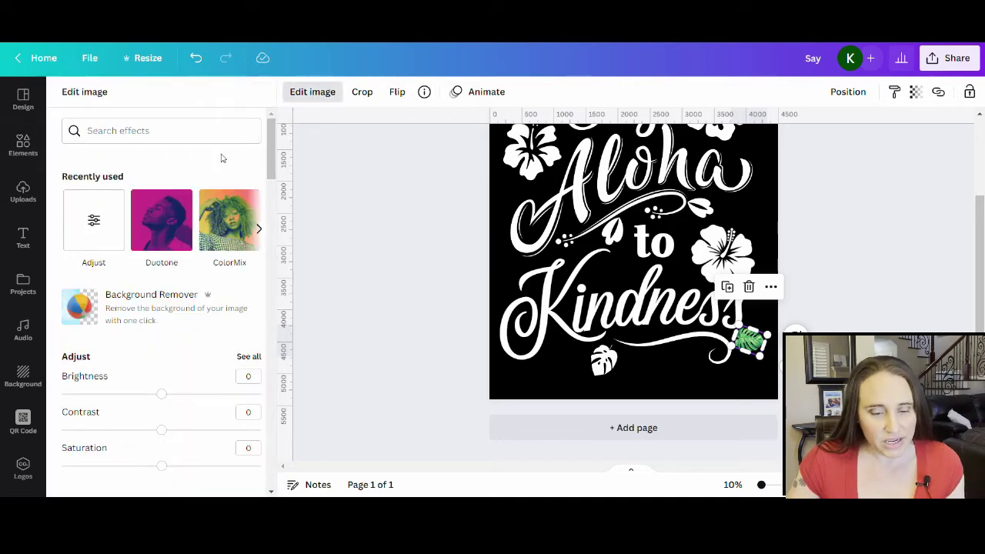
pyautogui.click(177, 235)
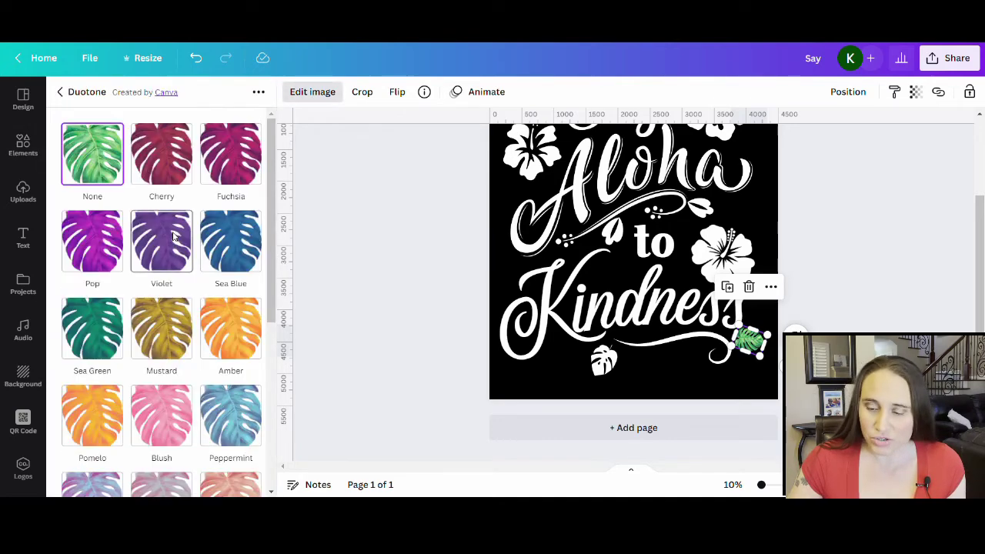
pyautogui.click(171, 154)
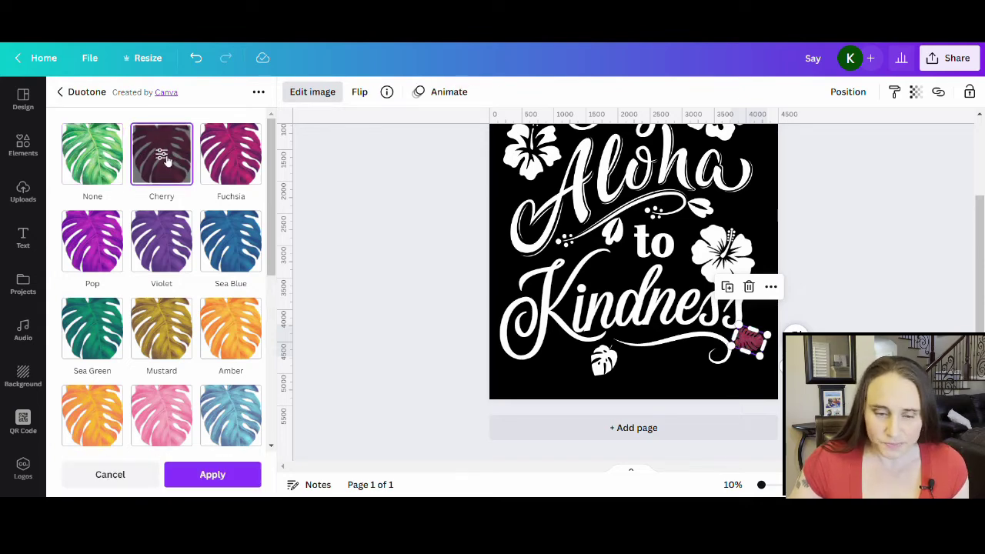
pyautogui.click(163, 157)
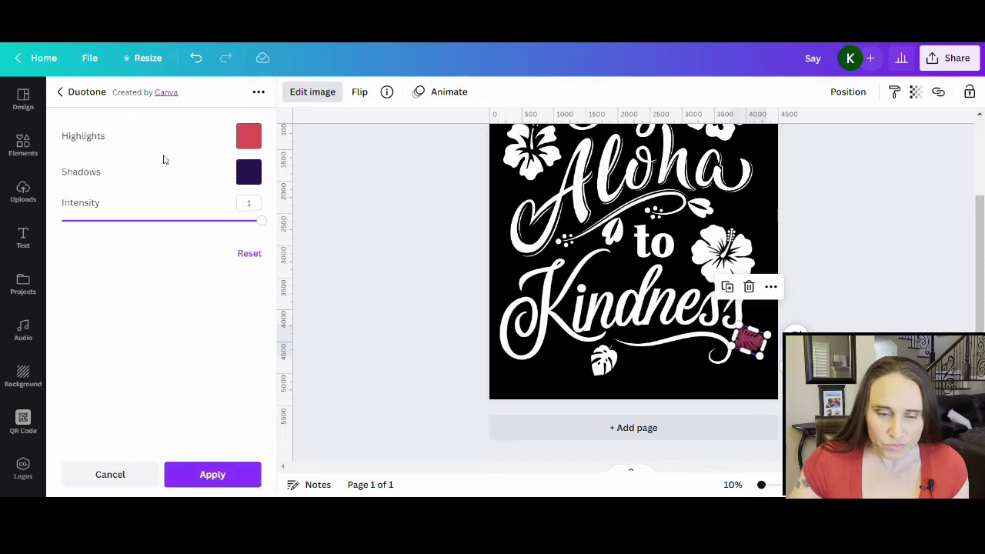
# Set both the Duotone highlights and shadows of the leaf to white and apply the effect.
pyautogui.click(249, 137)
pyautogui.click(317, 197)
pyautogui.click(249, 173)
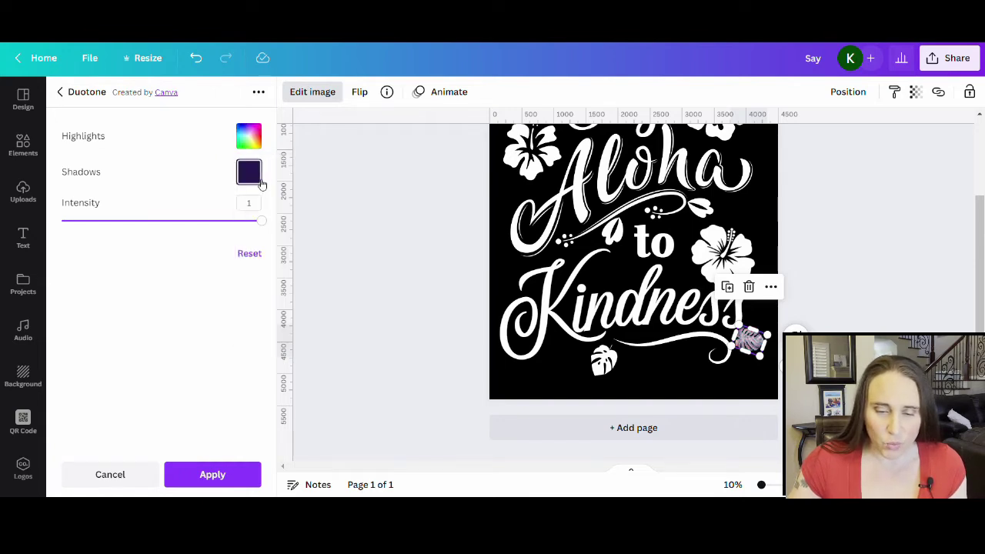
pyautogui.click(314, 234)
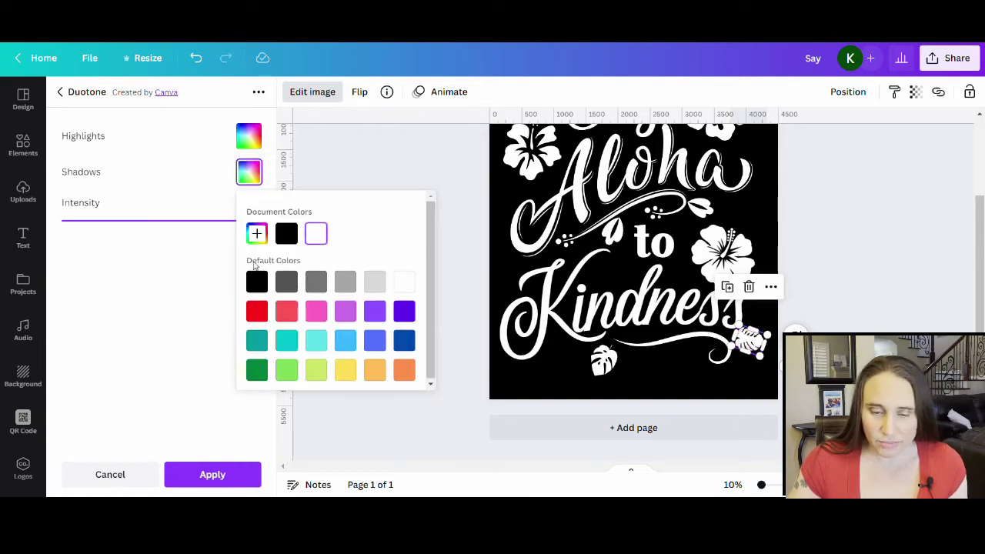
pyautogui.click(192, 314)
pyautogui.click(214, 474)
pyautogui.click(333, 328)
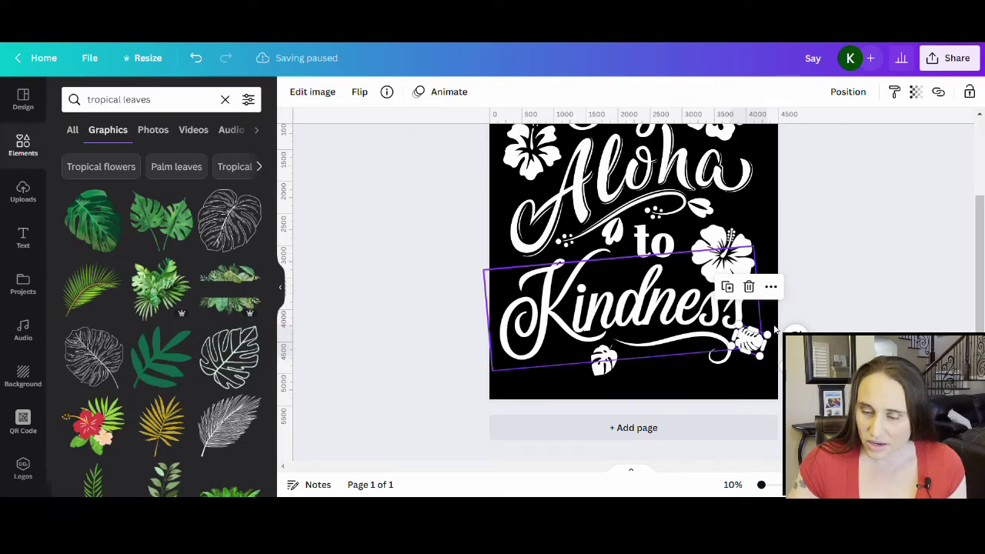
pyautogui.click(842, 285)
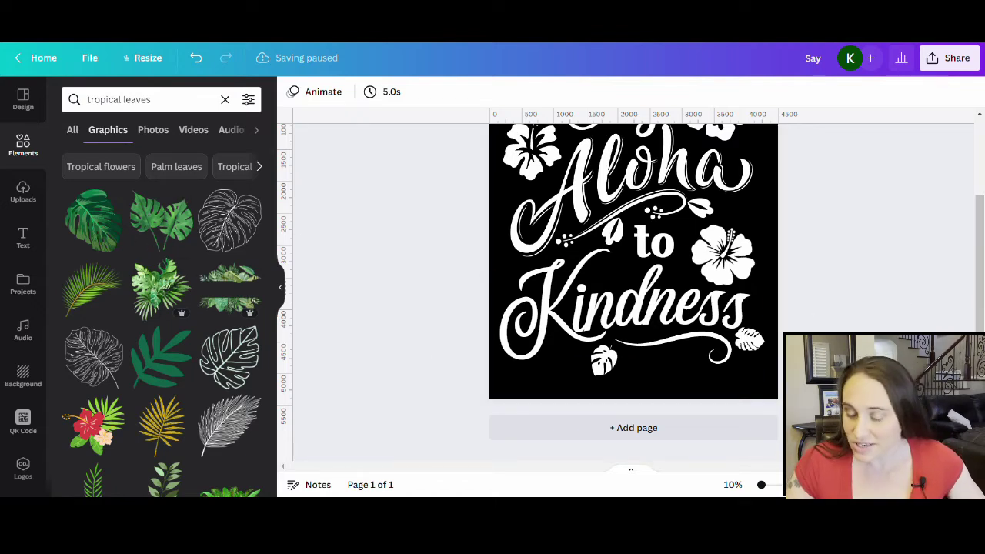
# Nudge the white leaf slightly lower beside the end of the "Kindness" flourish.
pyautogui.click(750, 344)
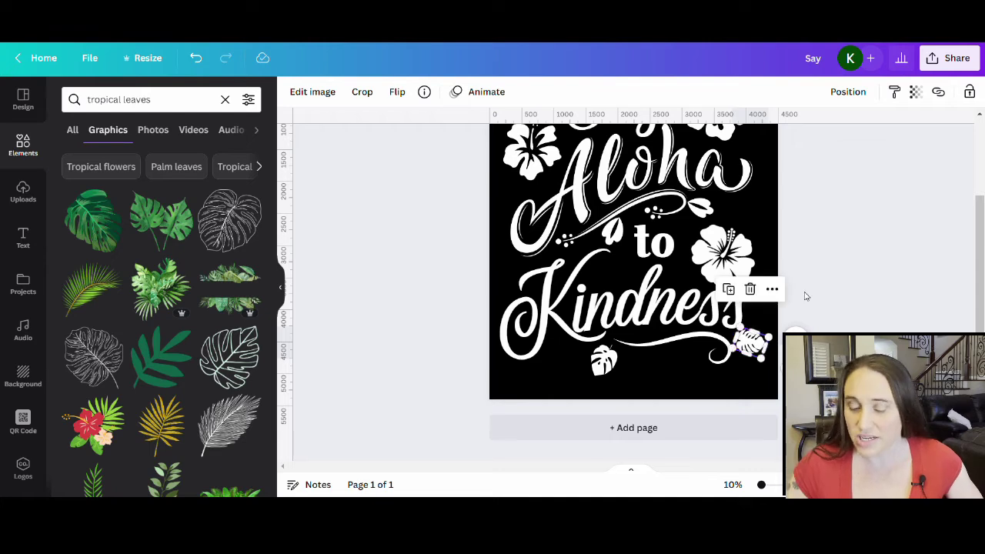
pyautogui.click(866, 253)
pyautogui.scroll(2, 897, 308)
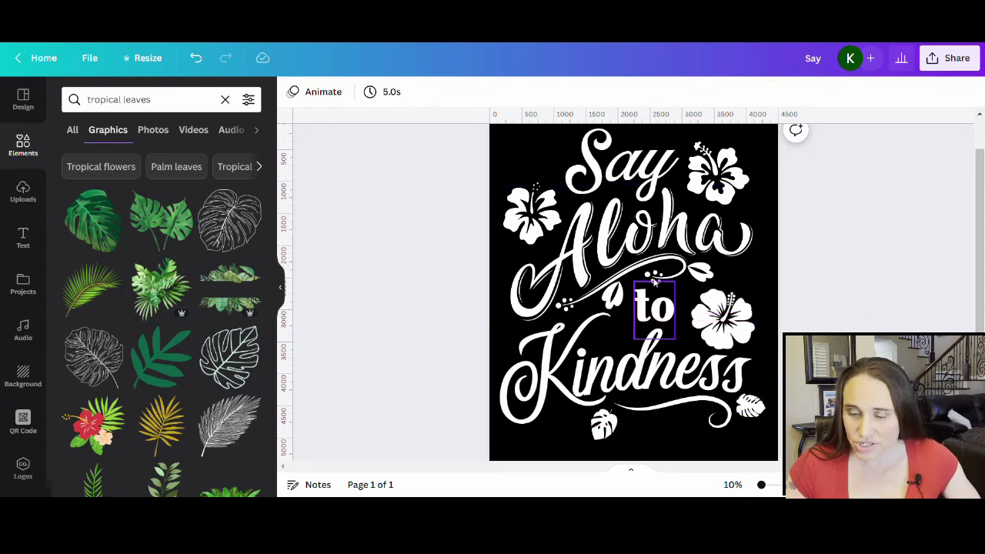
pyautogui.scroll(-2, 731, 339)
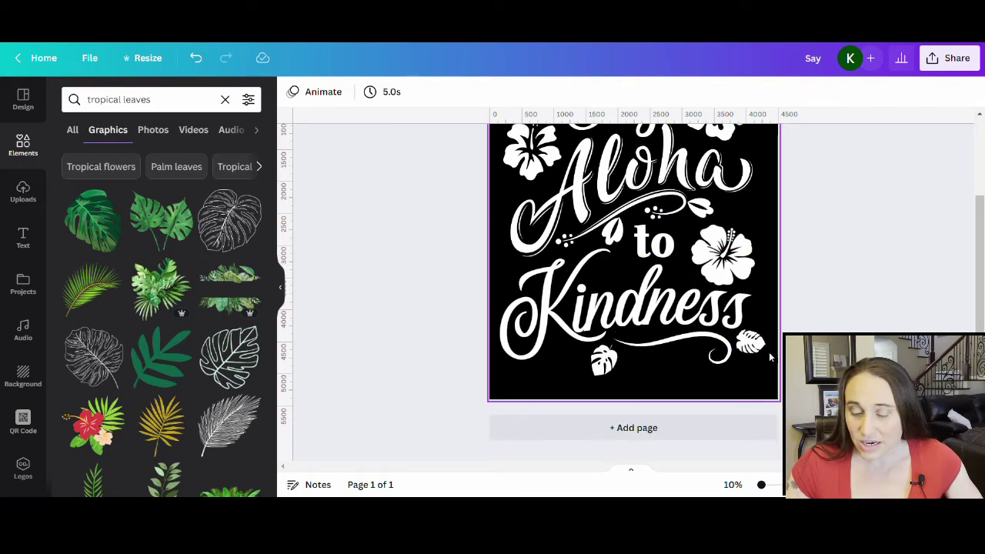
# Add a circle shape below "Kindness" and fill it with white.
pyautogui.click(670, 387)
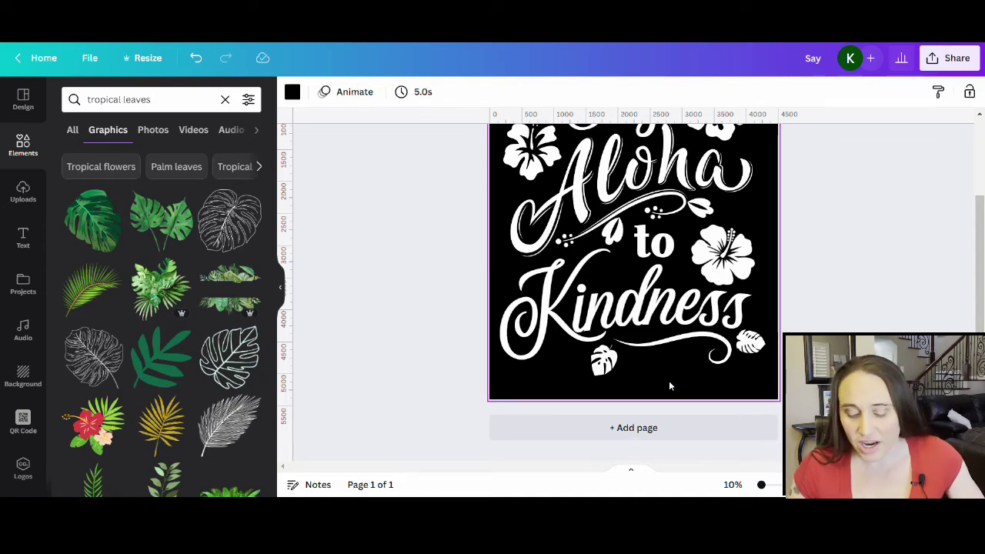
pyautogui.hotkey('ctrl', 'v')
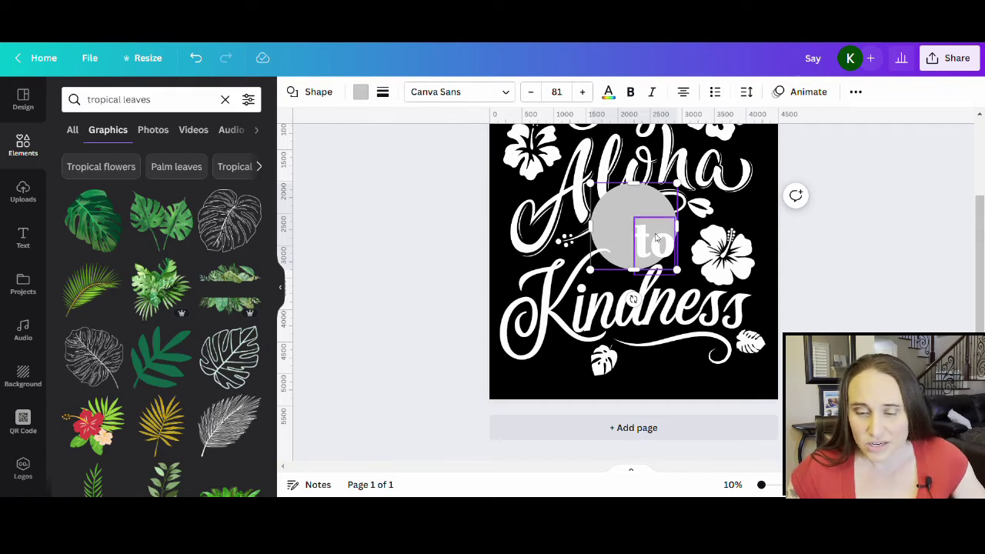
pyautogui.moveTo(608, 207); pyautogui.dragTo(631, 331)
pyautogui.click(361, 93)
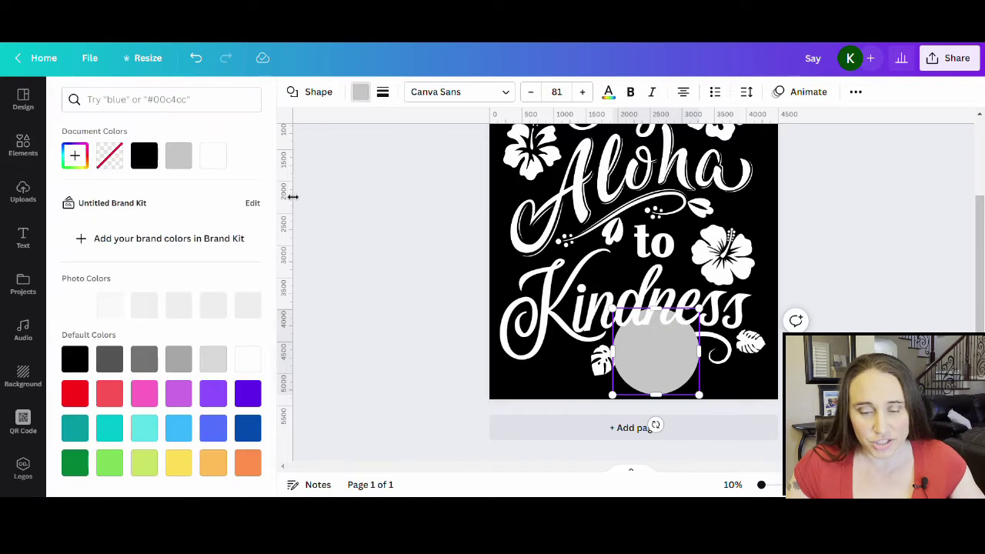
pyautogui.click(214, 156)
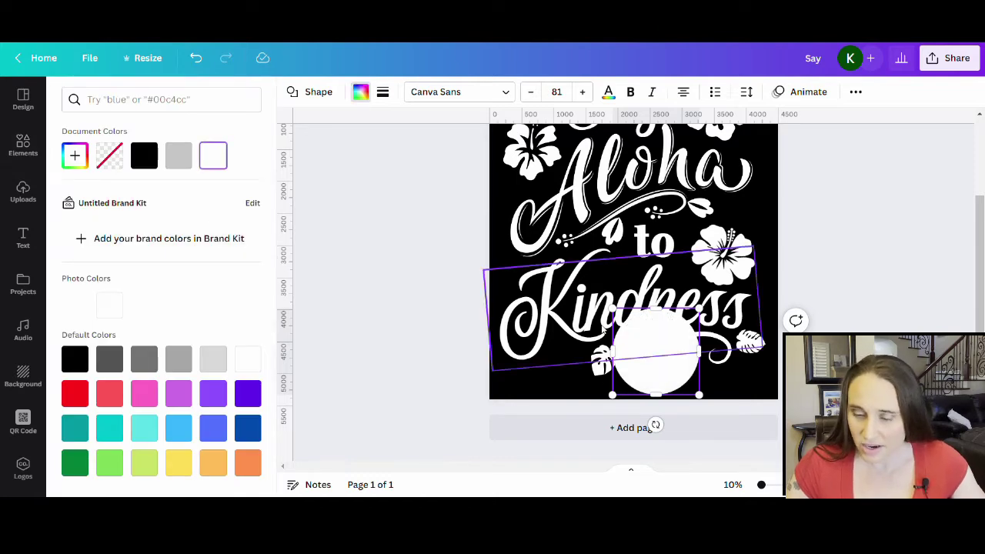
# Shrink the white circle to a tiny dot and place it at the curled tip of the "Kindness" flourish.
pyautogui.moveTo(616, 313); pyautogui.dragTo(700, 394)
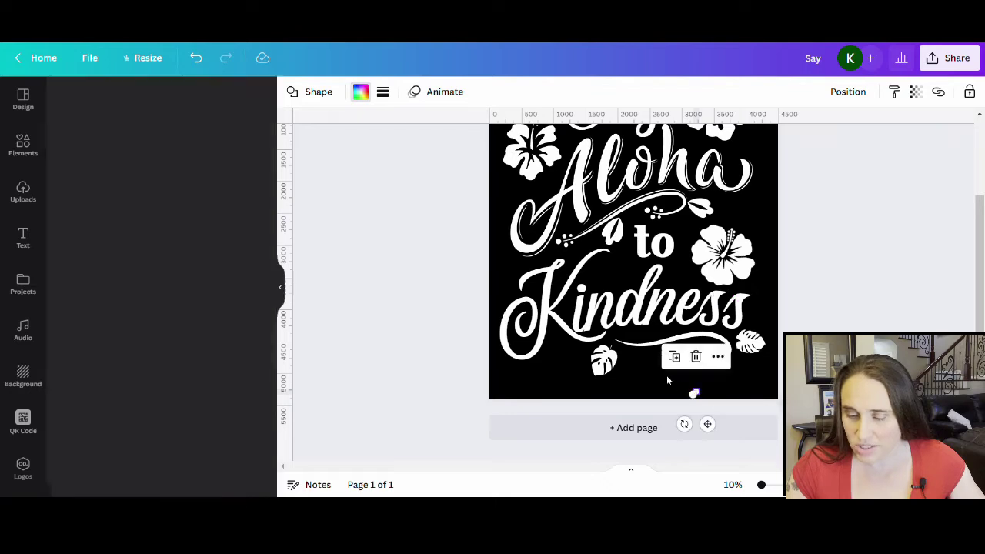
pyautogui.click(701, 416)
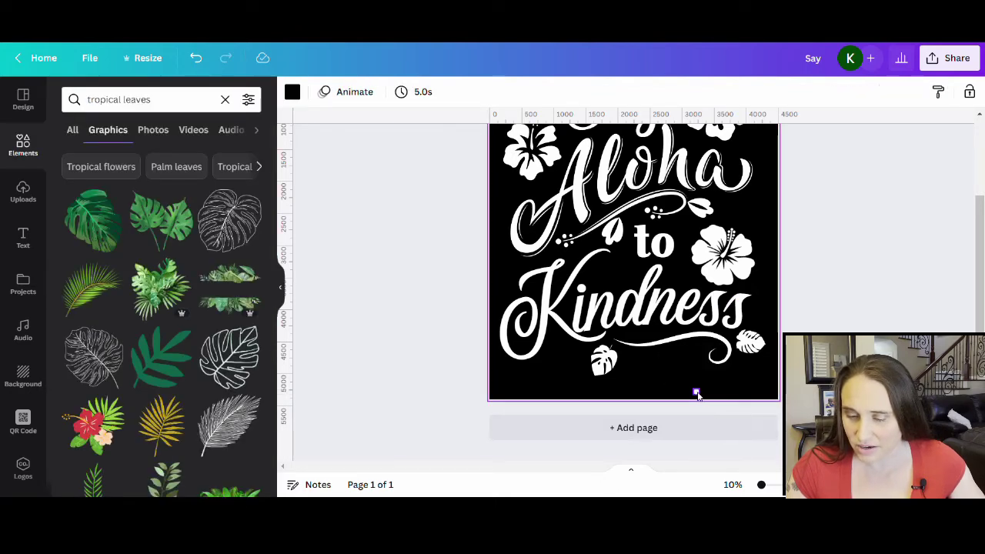
pyautogui.click(697, 394)
pyautogui.moveTo(697, 394); pyautogui.dragTo(711, 370)
pyautogui.click(738, 387)
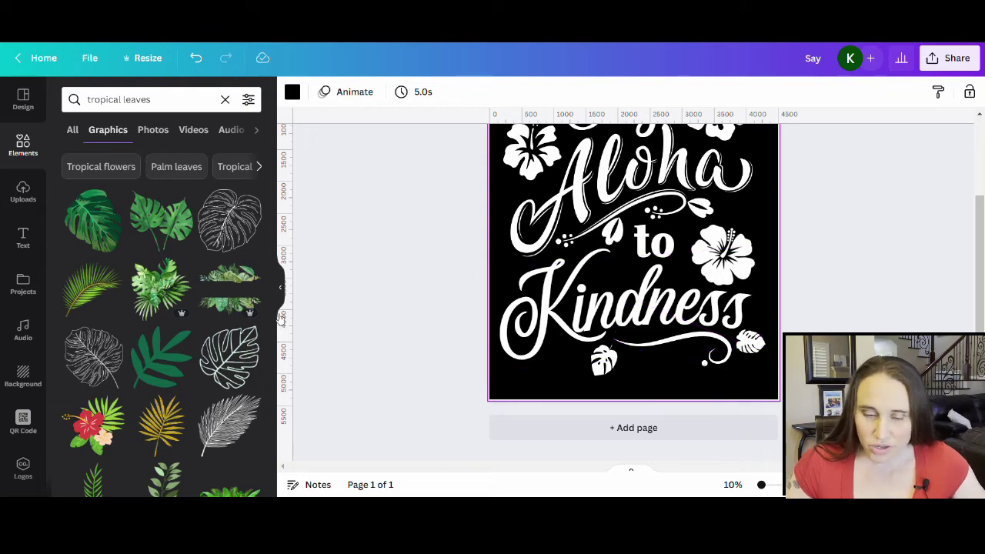
# Duplicate the white dot at the "Kindness" flourish and place the copy just below the flourish's curl.
pyautogui.click(281, 287)
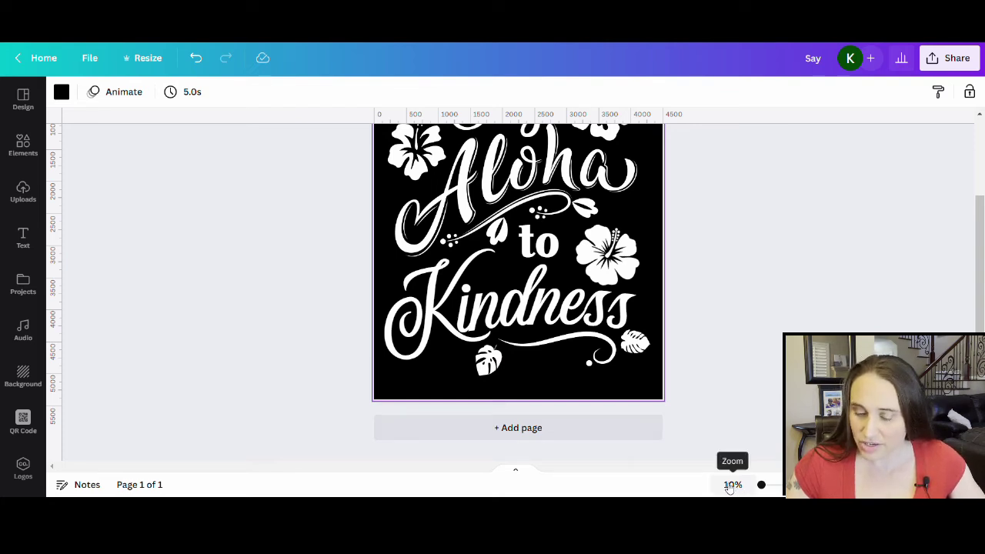
pyautogui.moveTo(764, 485); pyautogui.dragTo(780, 485)
pyautogui.scroll(-3, 777, 489)
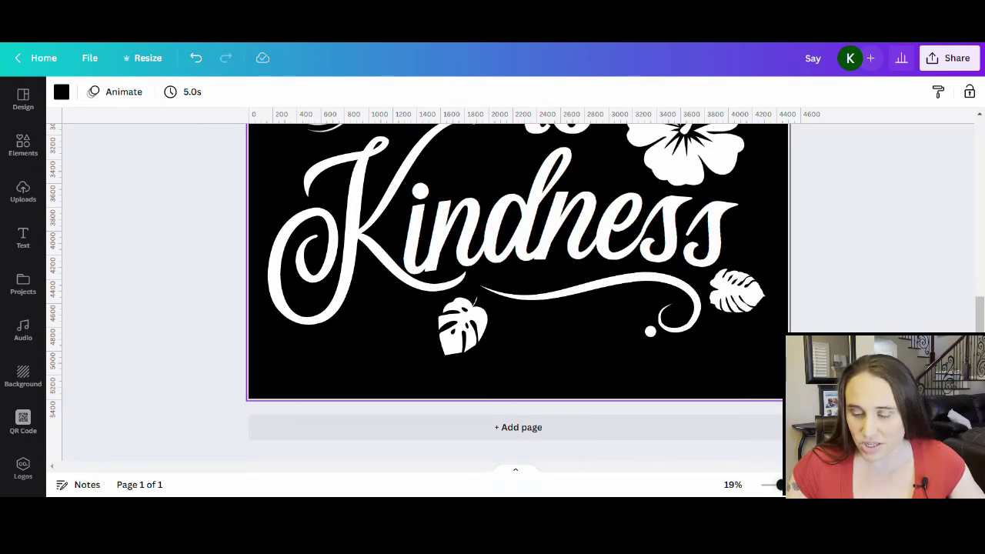
pyautogui.moveTo(780, 485); pyautogui.dragTo(795, 485)
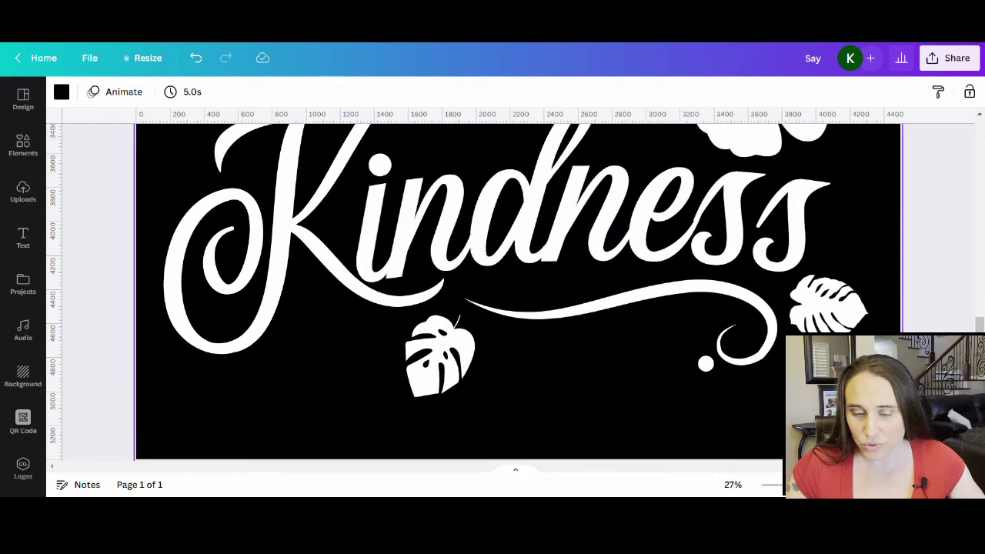
pyautogui.click(708, 368)
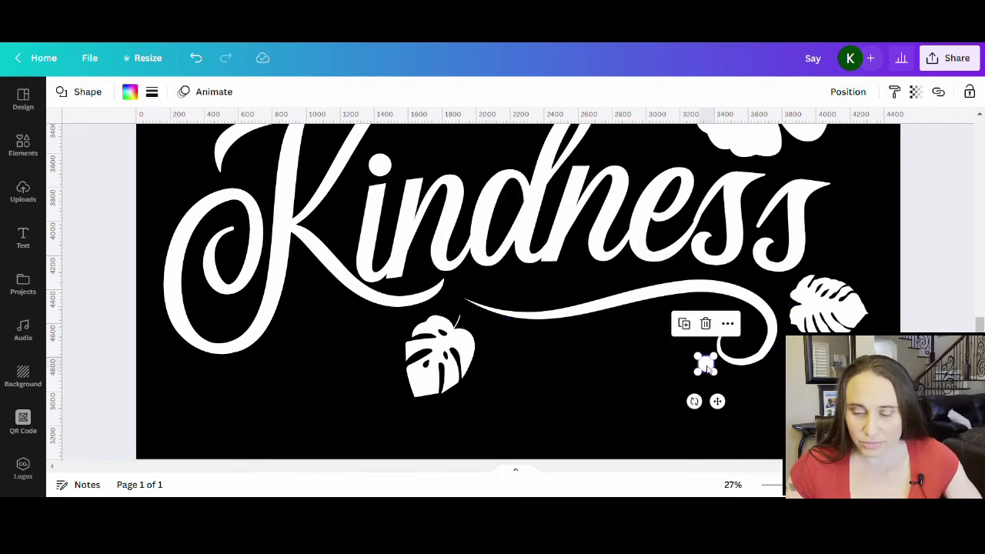
pyautogui.click(706, 368)
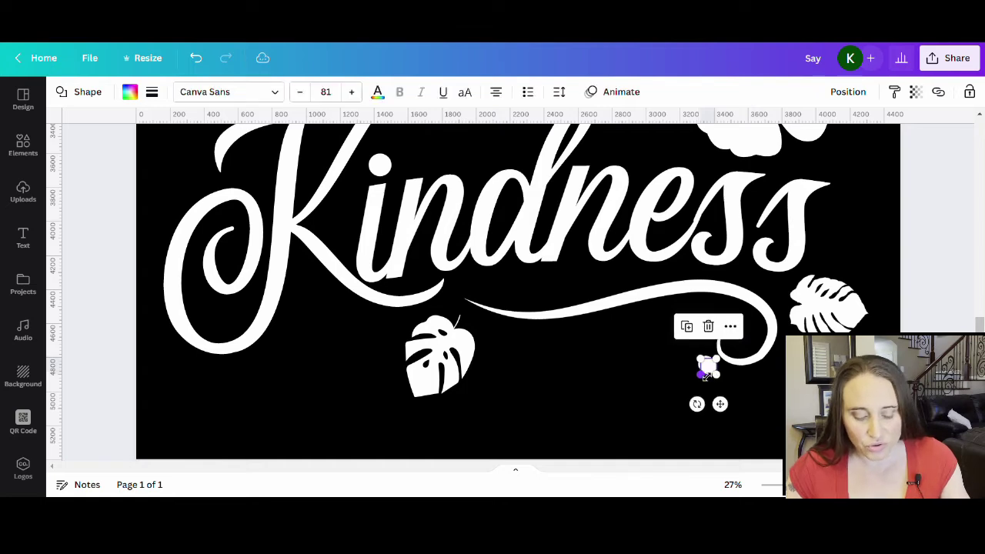
pyautogui.click(725, 379)
pyautogui.hotkey('ctrl', 'v')
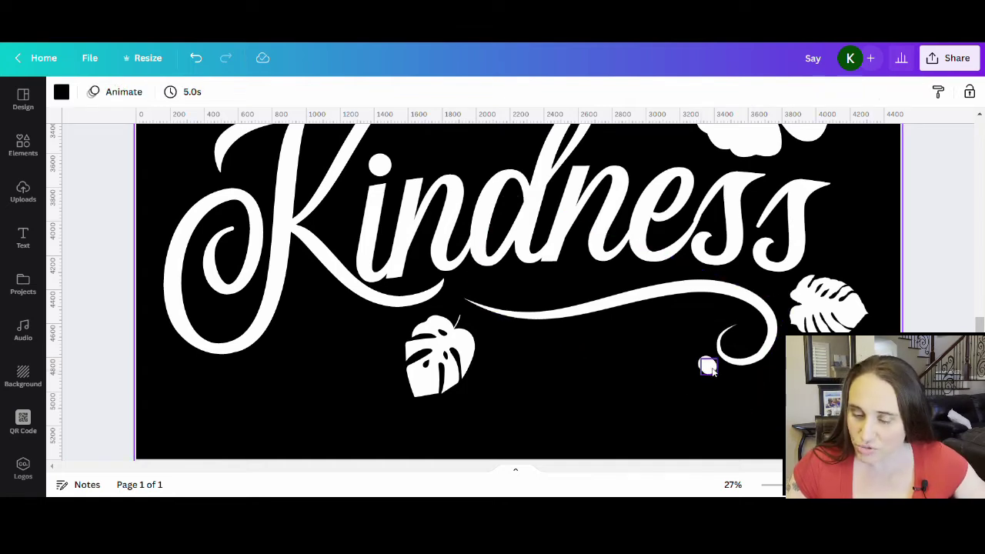
pyautogui.moveTo(731, 380); pyautogui.dragTo(738, 383)
# Shrink the original dot slightly and add a third, smaller dot above it beside the flourish's curl.
pyautogui.click(705, 371)
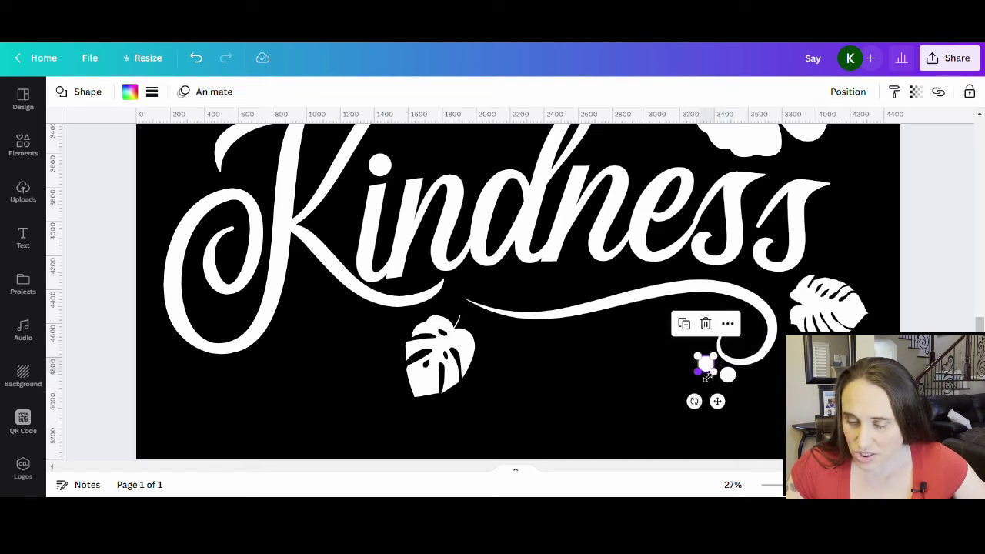
pyautogui.moveTo(708, 375); pyautogui.dragTo(706, 374)
pyautogui.click(678, 384)
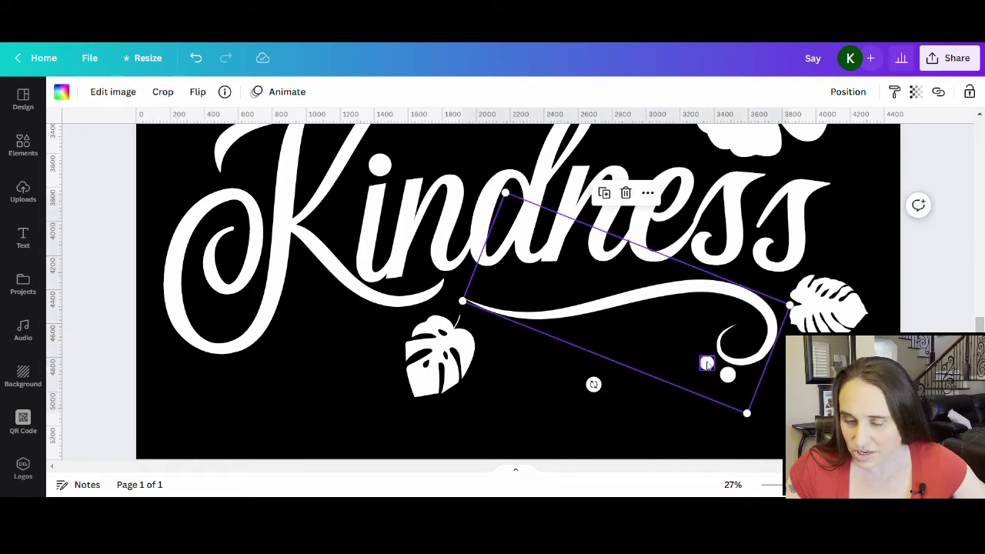
pyautogui.click(707, 363)
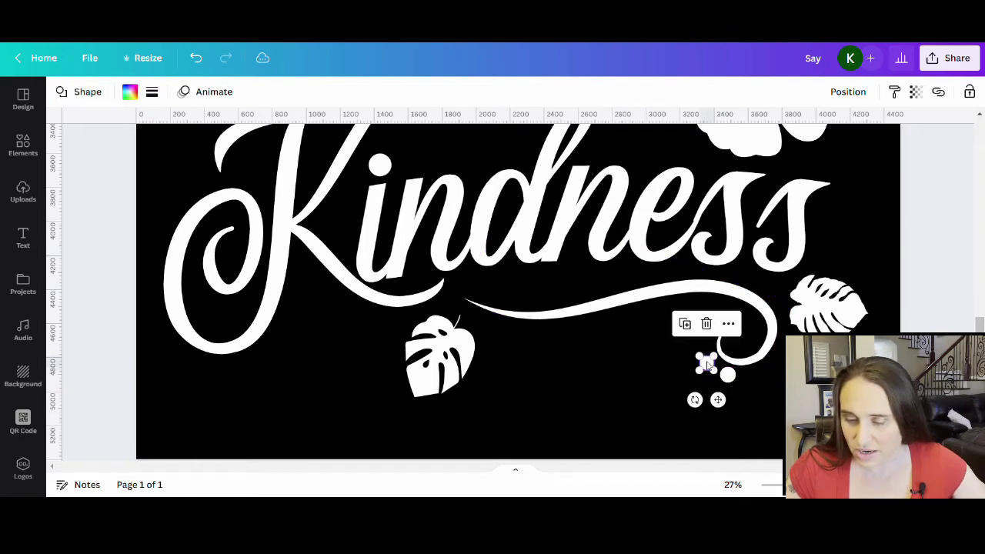
pyautogui.click(667, 383)
pyautogui.moveTo(708, 362); pyautogui.dragTo(708, 339)
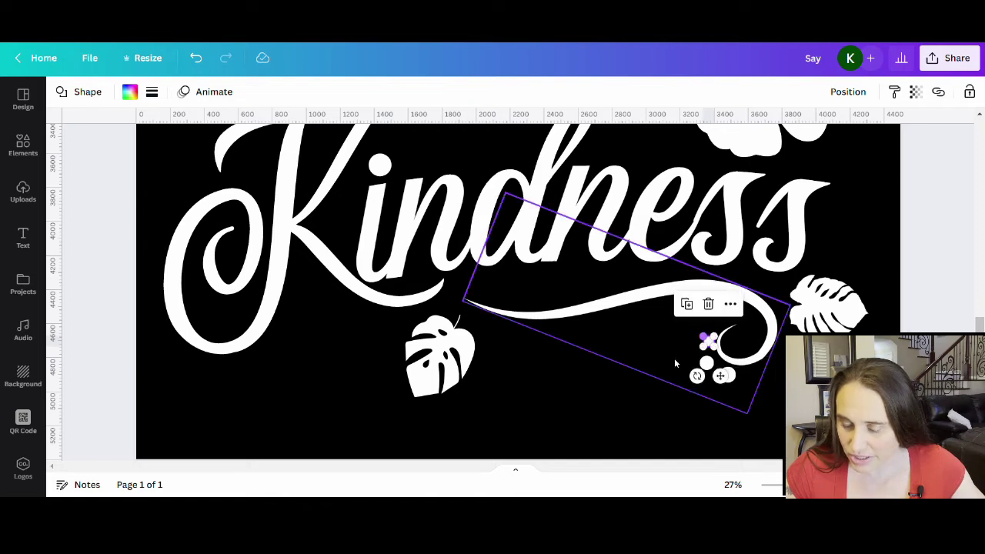
pyautogui.click(685, 415)
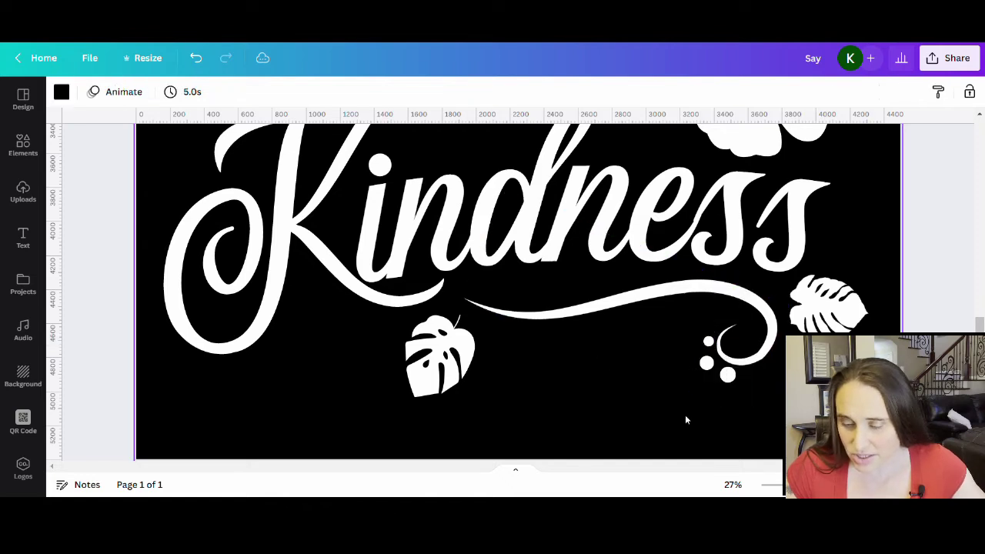
# Adjust the middle dot's size, then move the smallest dot above the curl's tip and the middle dot diagonally below it.
pyautogui.click(706, 362)
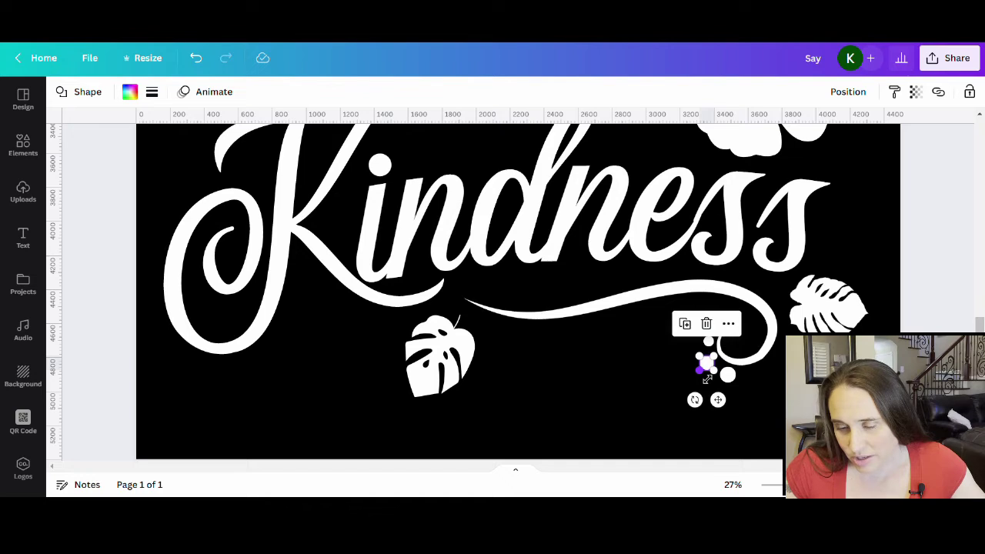
pyautogui.moveTo(707, 379); pyautogui.dragTo(704, 370)
pyautogui.click(637, 423)
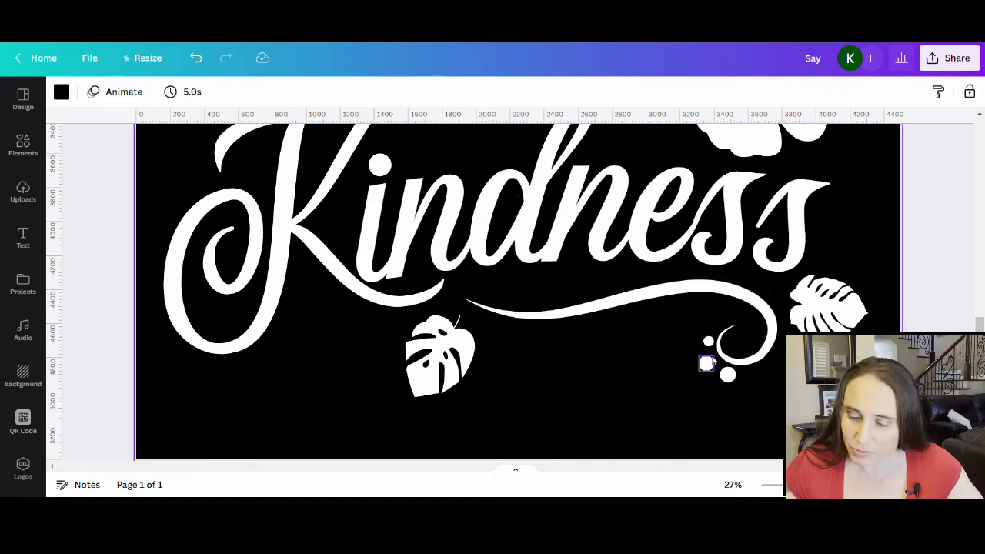
pyautogui.moveTo(708, 342); pyautogui.dragTo(719, 324)
pyautogui.click(643, 408)
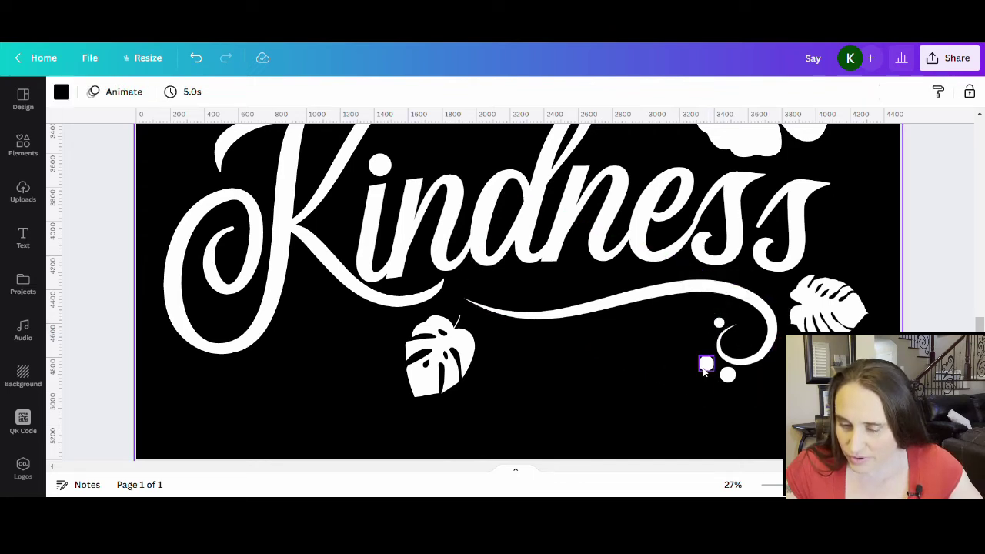
pyautogui.moveTo(706, 363); pyautogui.dragTo(706, 337)
pyautogui.click(735, 393)
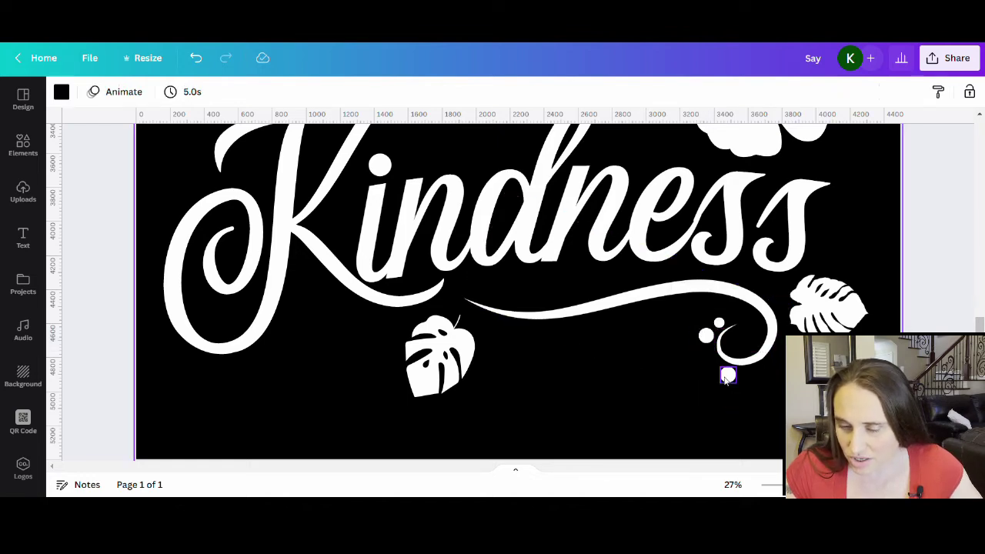
# Move the largest dot under the other two along the outside of the curl and enlarge it slightly.
pyautogui.moveTo(725, 374)
pyautogui.mouseDown()
pyautogui.moveTo(708, 367)
pyautogui.moveTo(719, 375)
pyautogui.mouseUp()
pyautogui.click(634, 419)
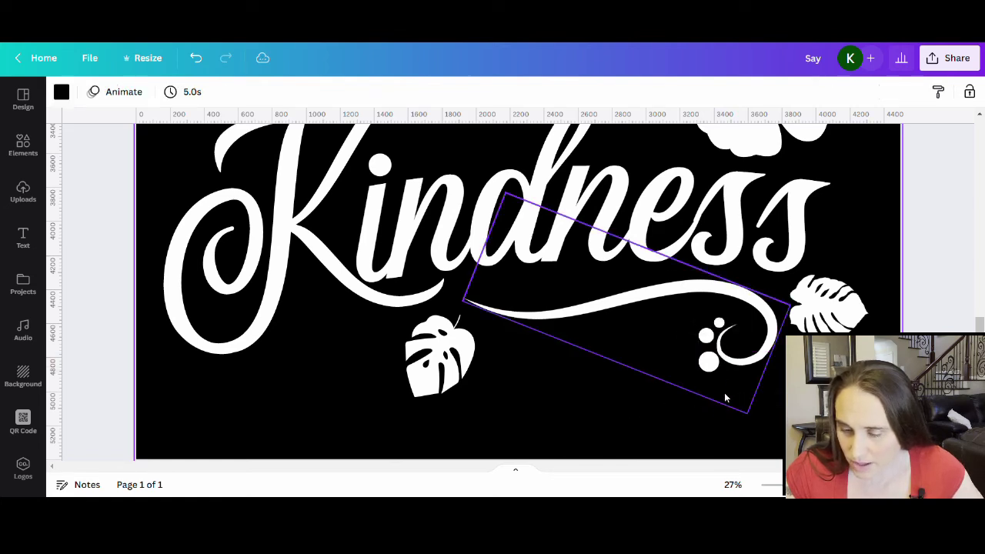
pyautogui.click(708, 360)
pyautogui.moveTo(723, 380); pyautogui.dragTo(720, 369)
pyautogui.click(696, 410)
pyautogui.click(713, 368)
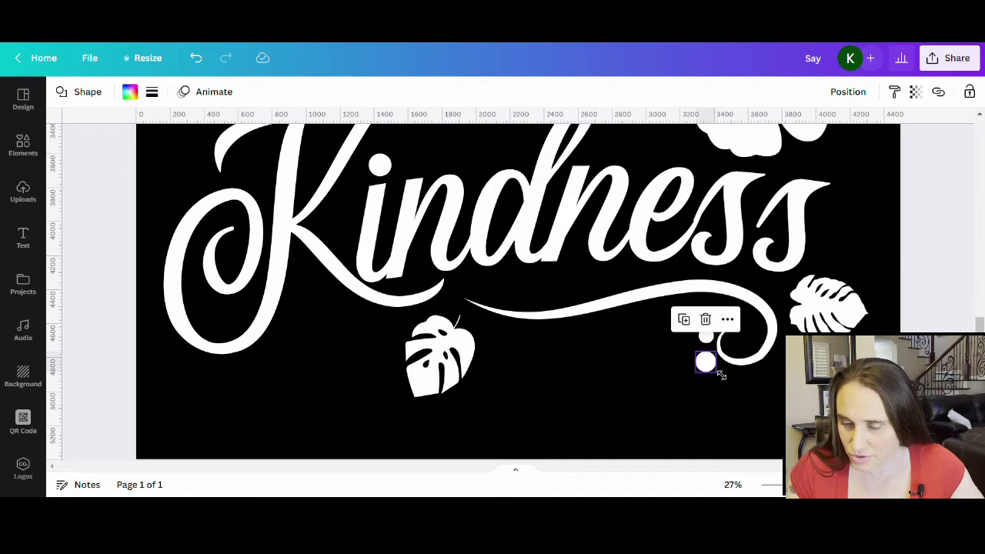
pyautogui.press('Escape')
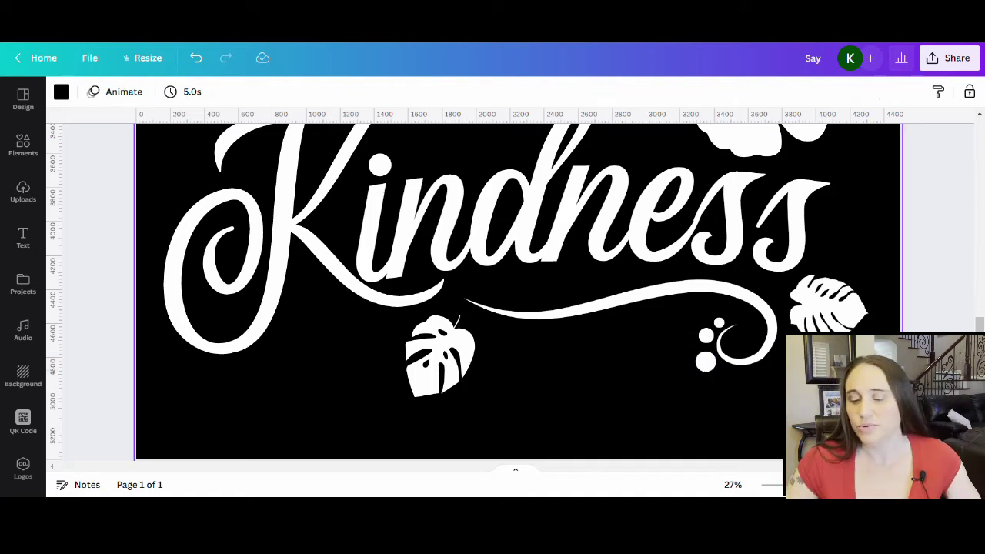
pyautogui.click(705, 361)
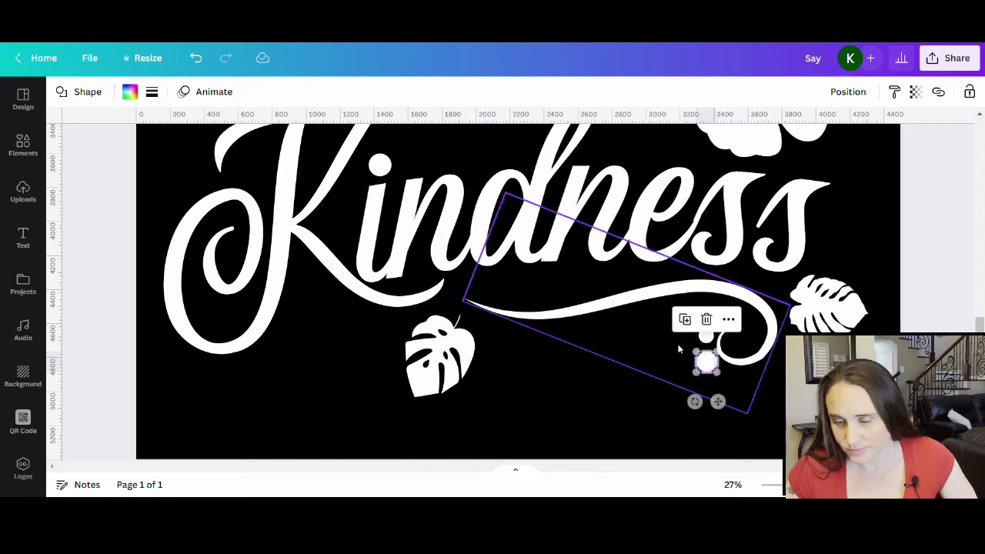
pyautogui.press('Escape')
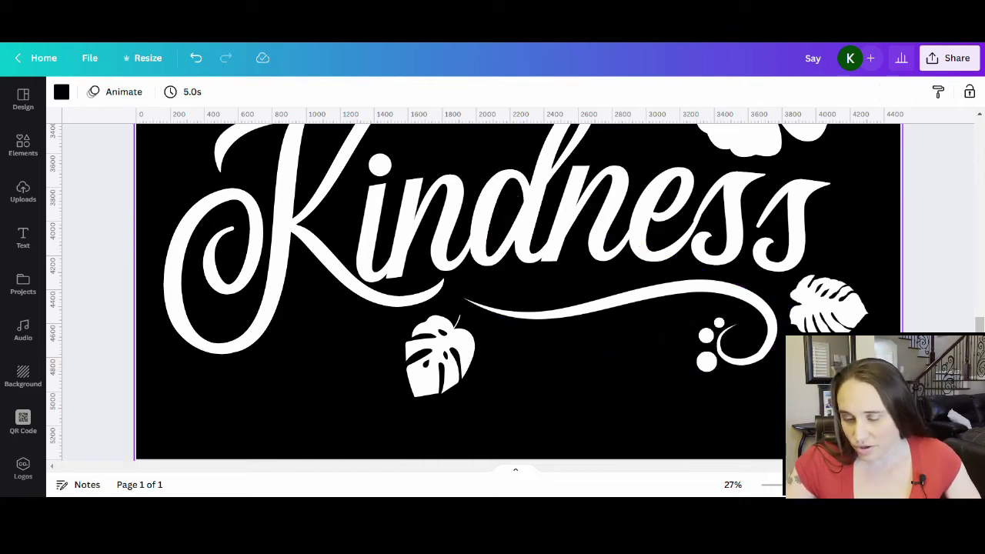
# Examine the overall composition from "Say" down to the "Kindness" flourish and its new dots.
pyautogui.moveTo(792, 484); pyautogui.dragTo(765, 485)
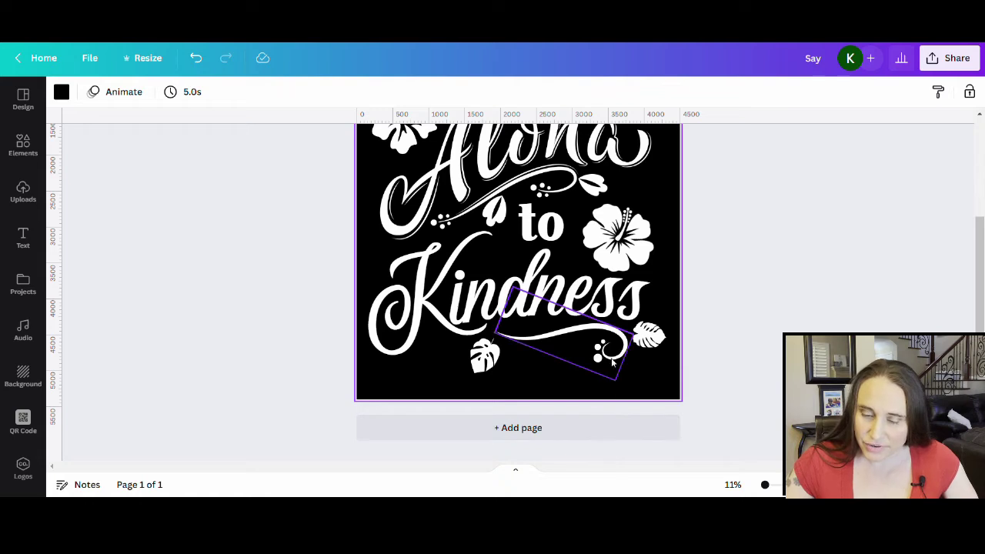
pyautogui.click(853, 270)
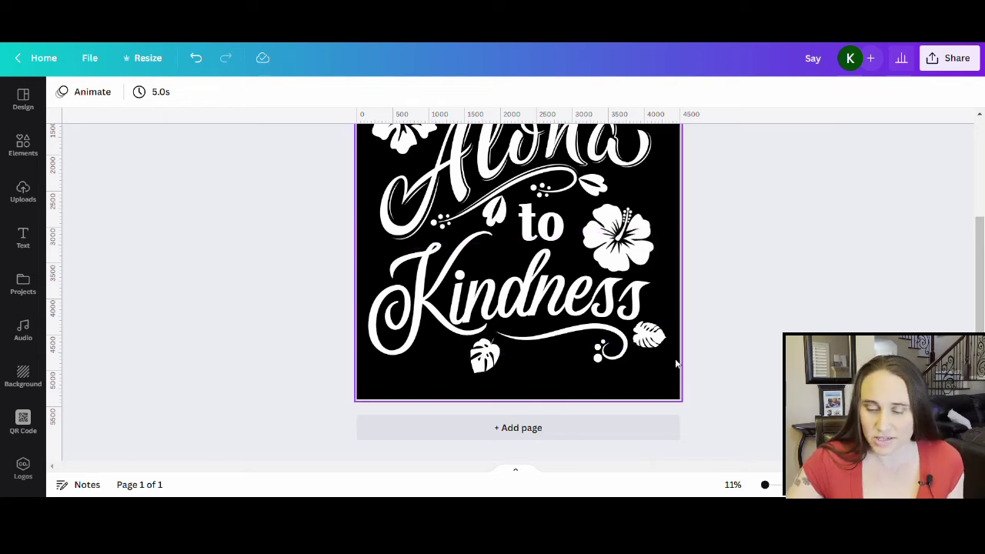
pyautogui.scroll(1, 696, 345)
pyautogui.scroll(2, 704, 342)
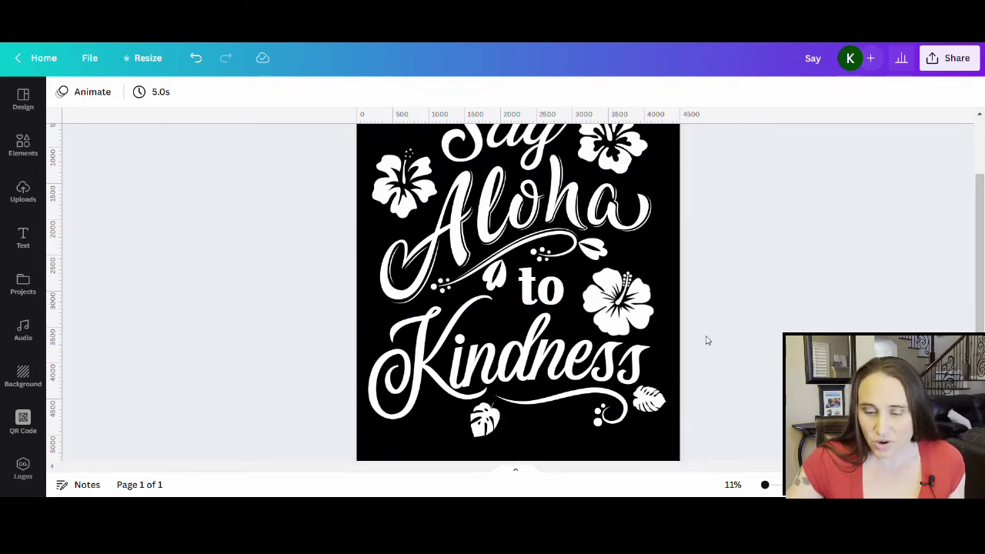
pyautogui.scroll(3, 707, 340)
pyautogui.scroll(-3, 706, 340)
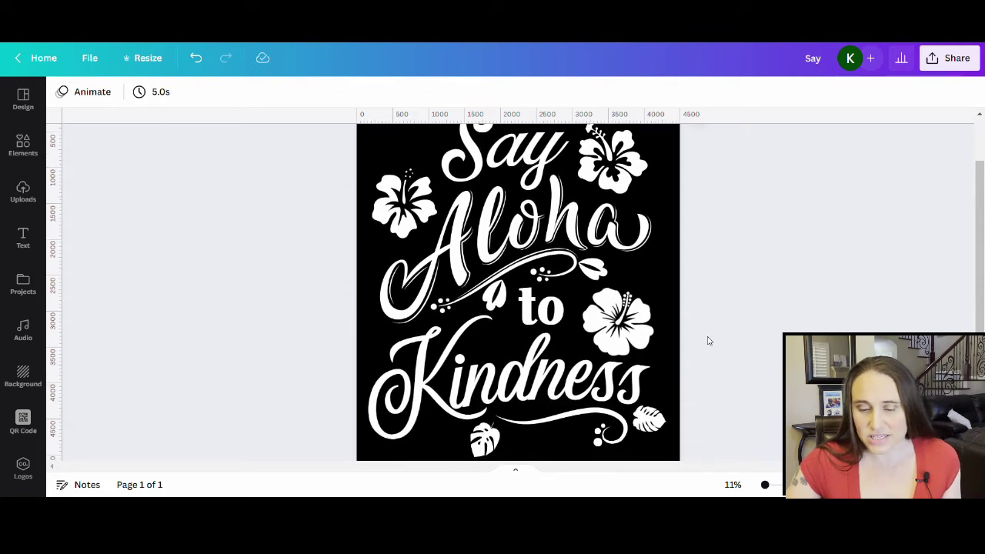
pyautogui.scroll(3, 721, 308)
pyautogui.scroll(-3, 722, 308)
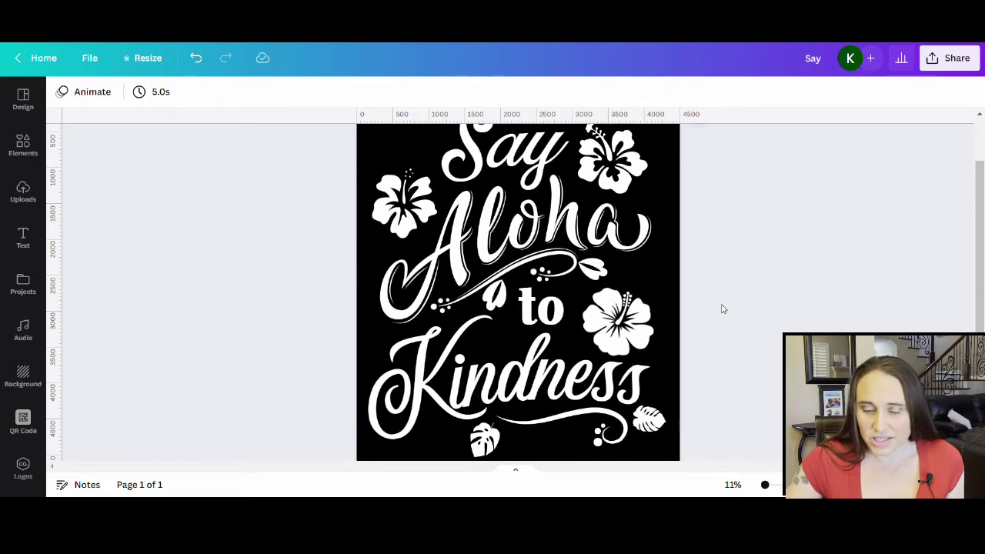
pyautogui.scroll(1, 723, 308)
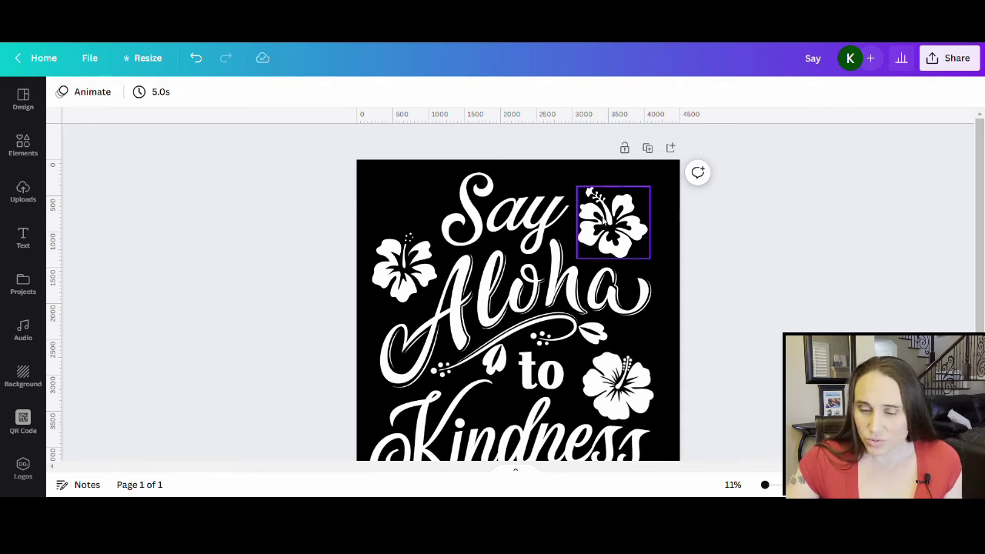
# Enlarge the hibiscus flower beside "Say" outward toward the design's upper corner.
pyautogui.click(605, 218)
pyautogui.moveTo(657, 192); pyautogui.dragTo(675, 176)
pyautogui.click(747, 371)
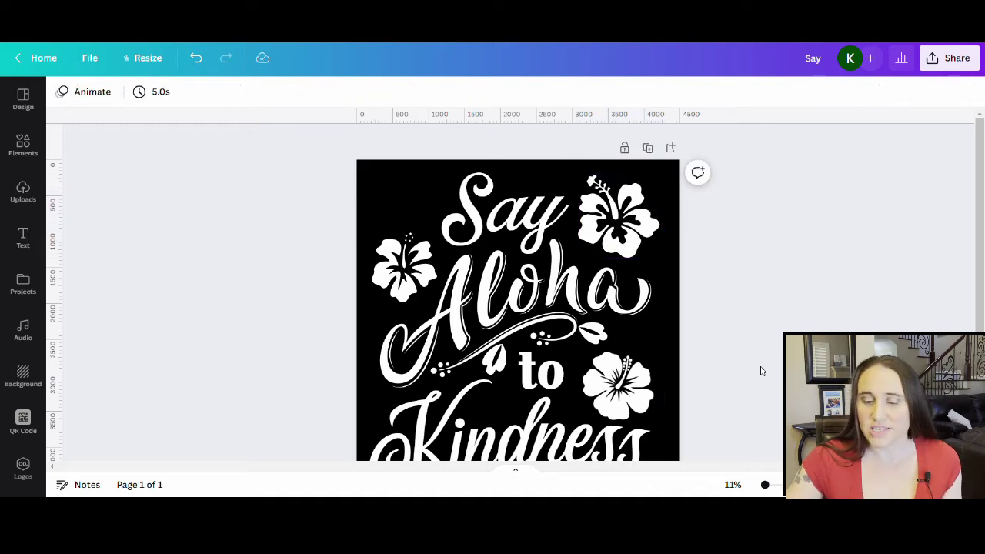
# Review the finished lettering, flowers and leaves across the page with the enlarged hibiscus in place.
pyautogui.scroll(-2, 756, 347)
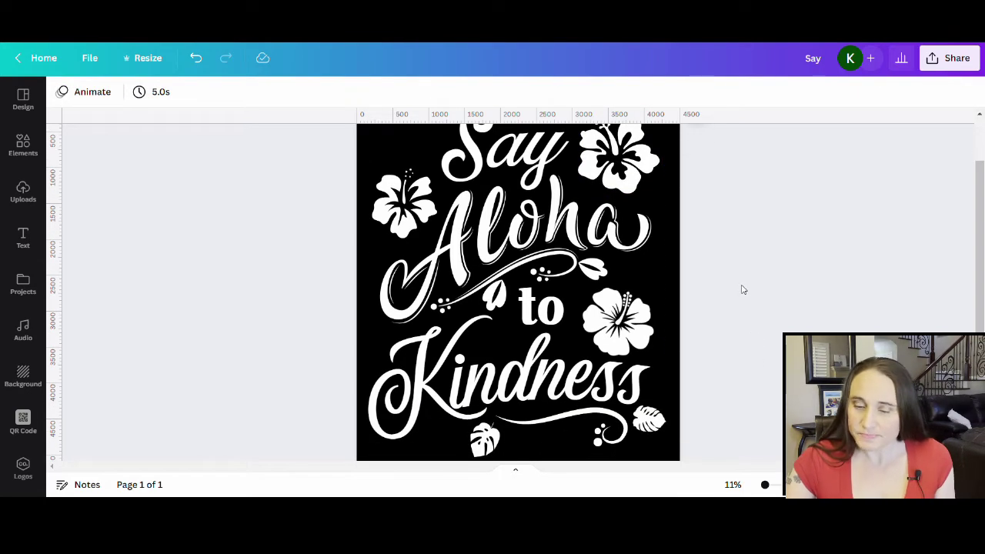
pyautogui.scroll(-2, 734, 290)
pyautogui.scroll(4, 736, 288)
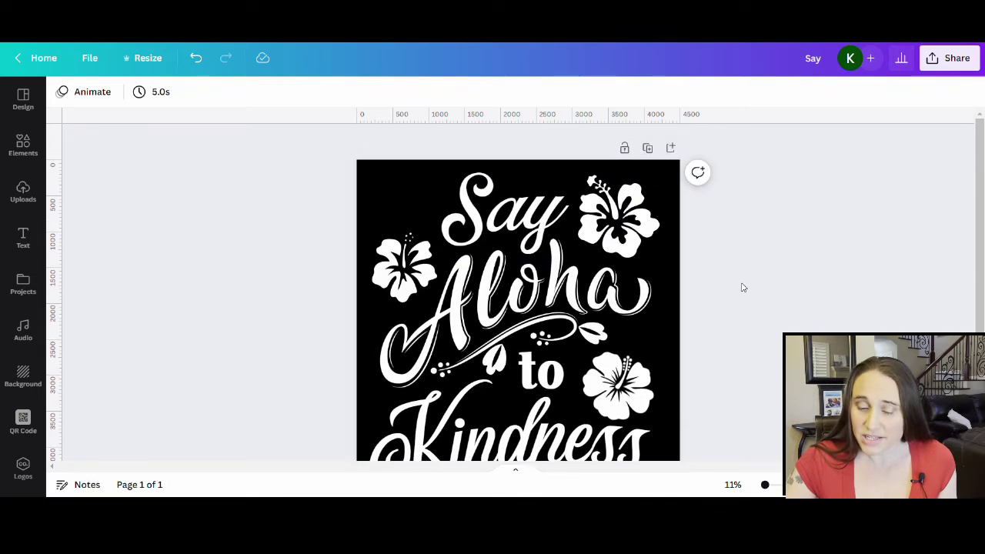
pyautogui.scroll(-3, 795, 284)
pyautogui.scroll(4, 792, 284)
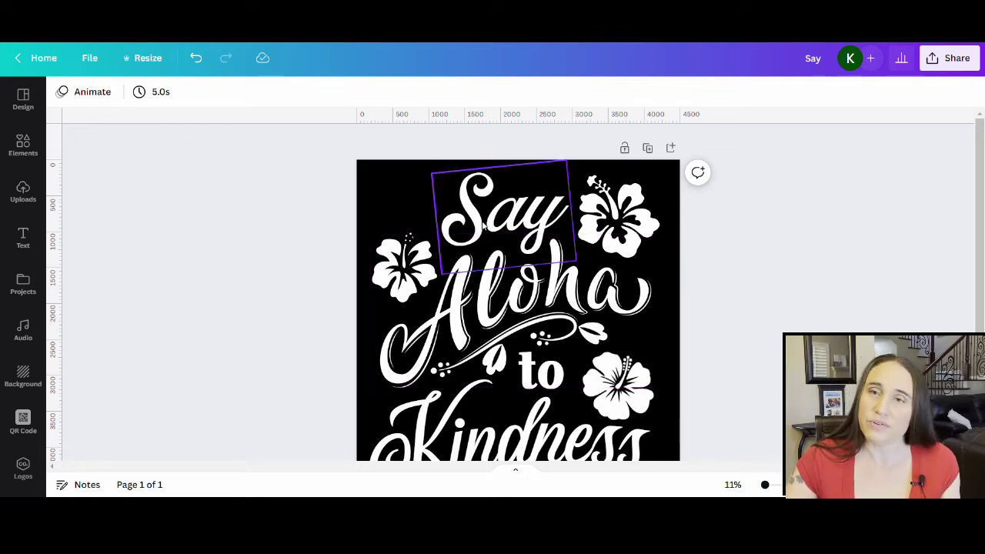
pyautogui.scroll(-2, 654, 329)
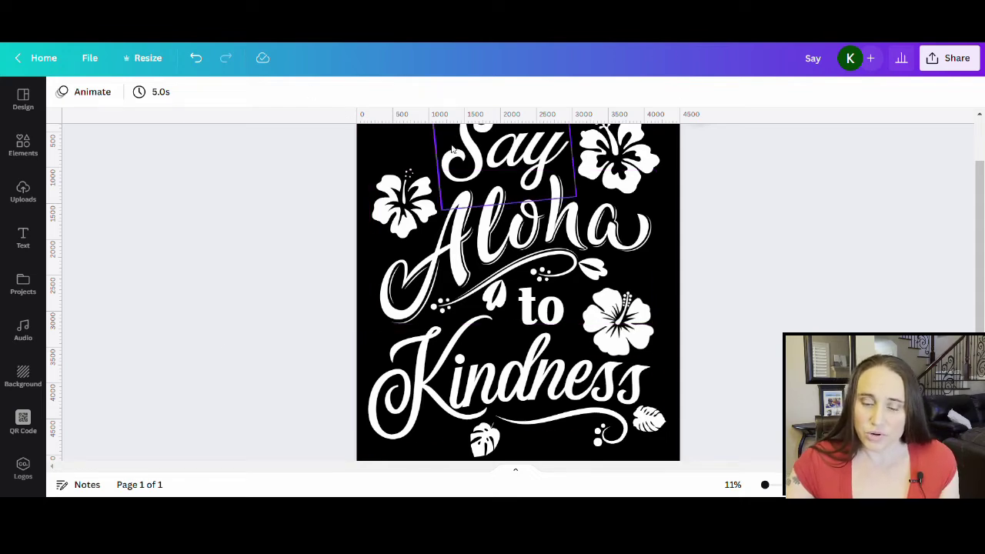
pyautogui.scroll(2, 716, 334)
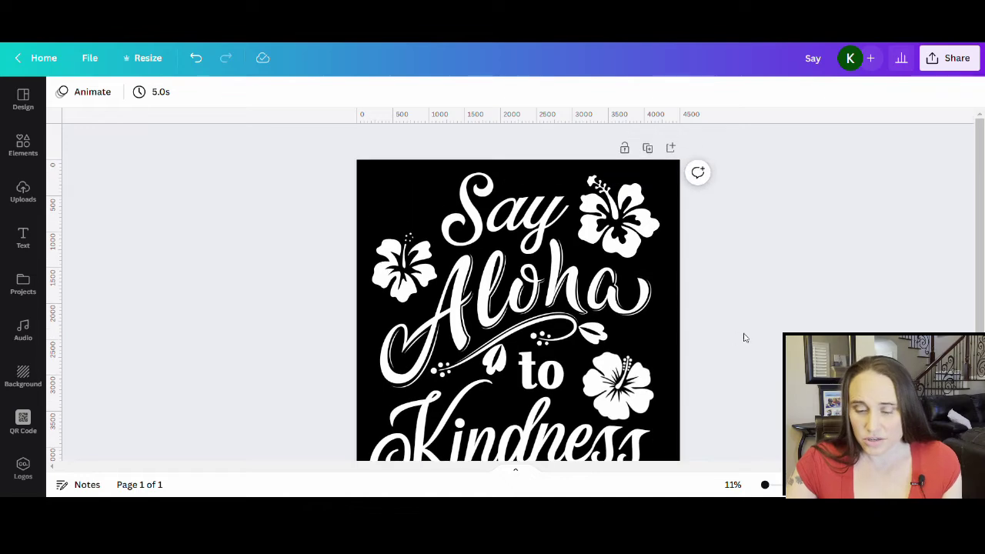
pyautogui.scroll(-4, 777, 299)
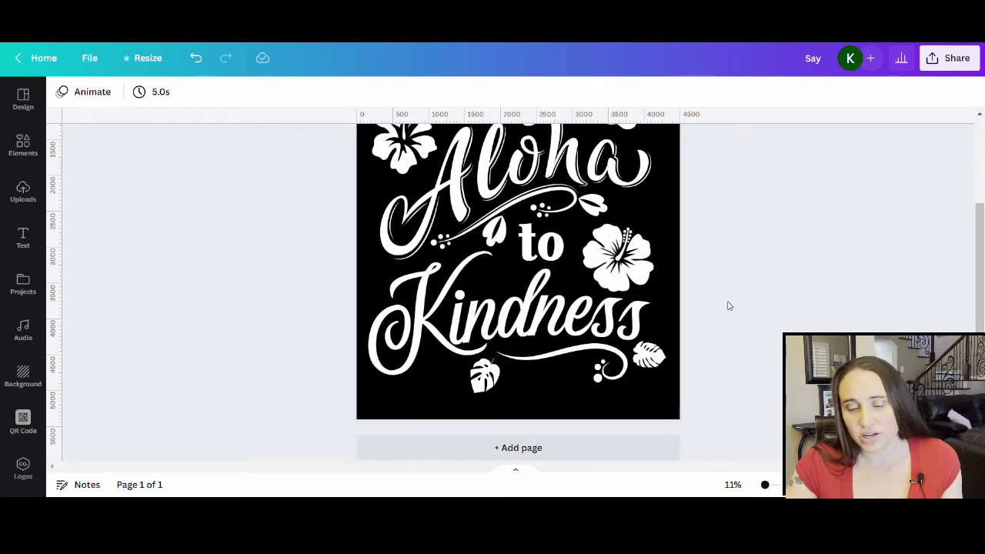
pyautogui.scroll(2, 297, 202)
pyautogui.scroll(2, 765, 321)
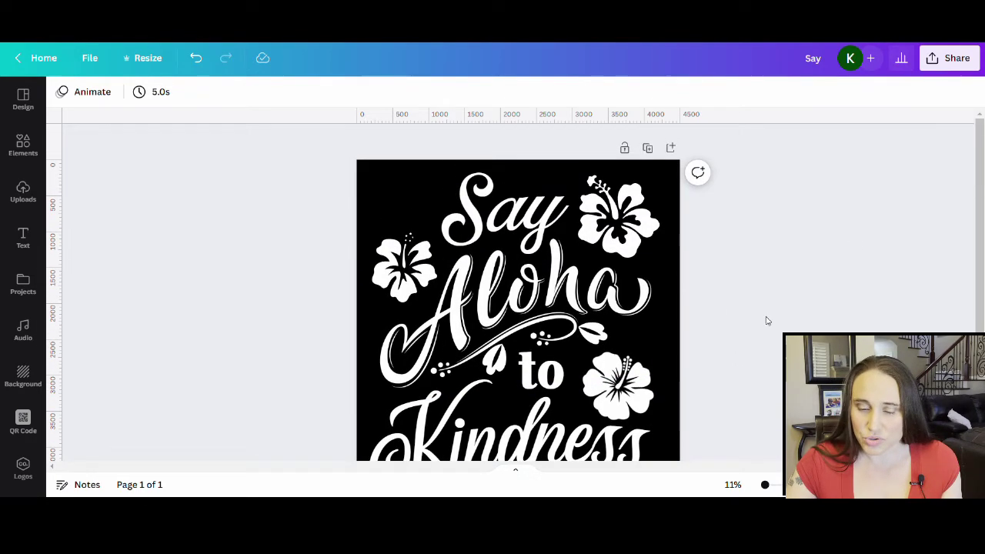
# Recolor the word "Say" yellow and the "Aloha" lettering with its flourish orange.
pyautogui.click(498, 225)
pyautogui.click(256, 92)
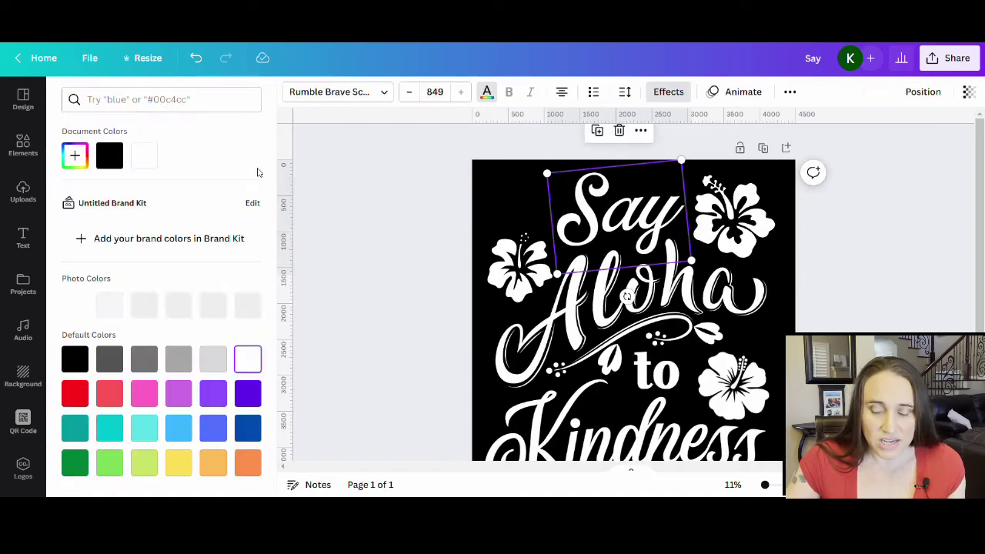
pyautogui.click(189, 467)
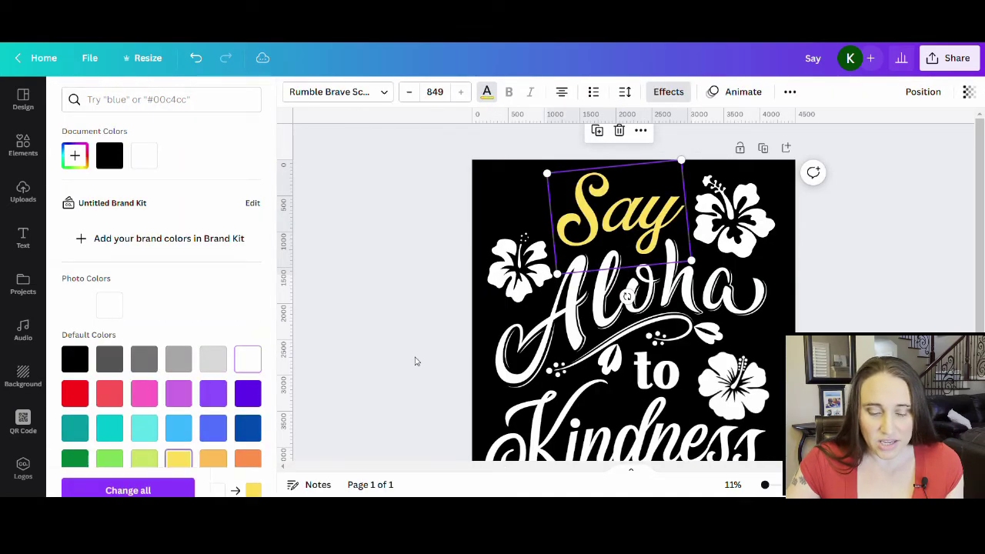
pyautogui.click(583, 332)
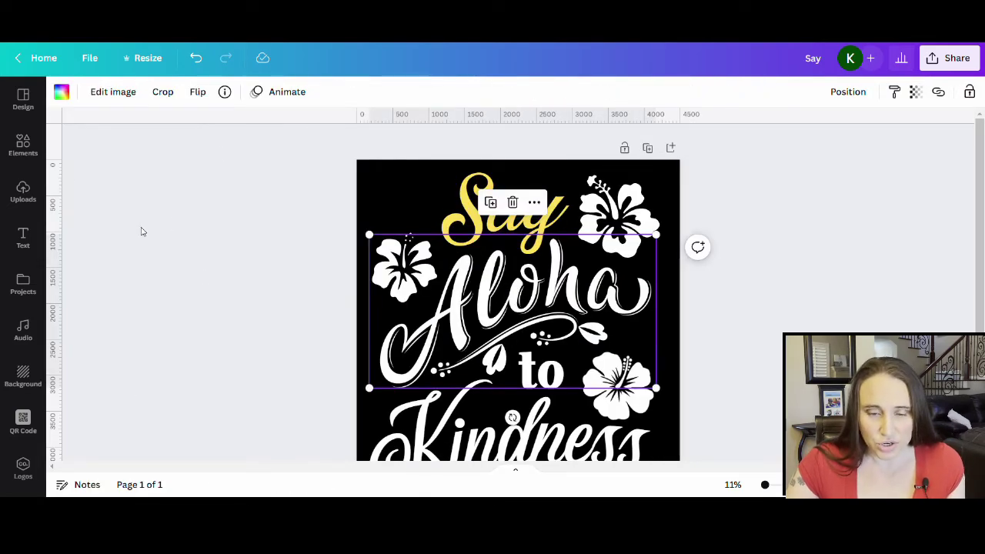
pyautogui.click(60, 91)
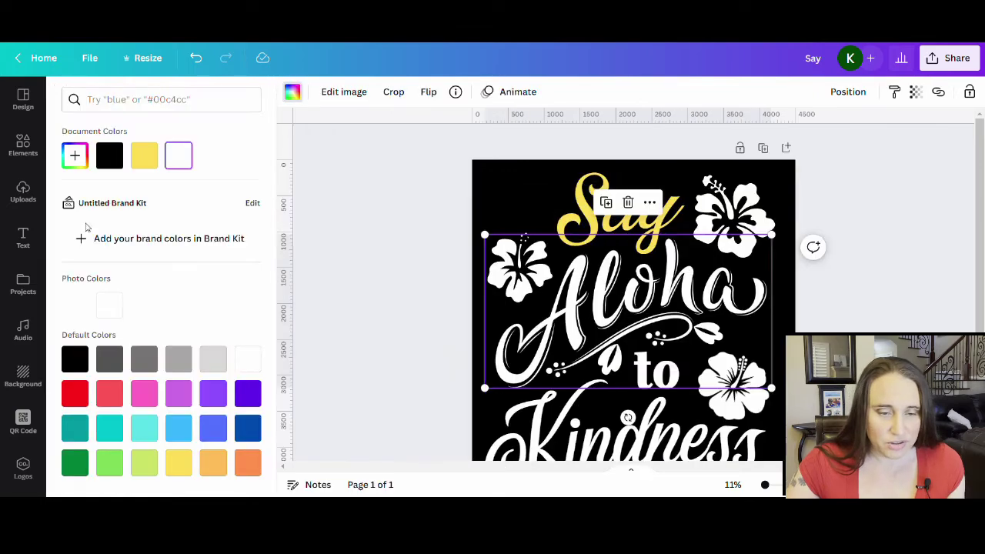
pyautogui.click(248, 463)
# Recolor the word "to" pink and "Kindness" purple, and check the multicolored lettering across the page.
pyautogui.click(658, 366)
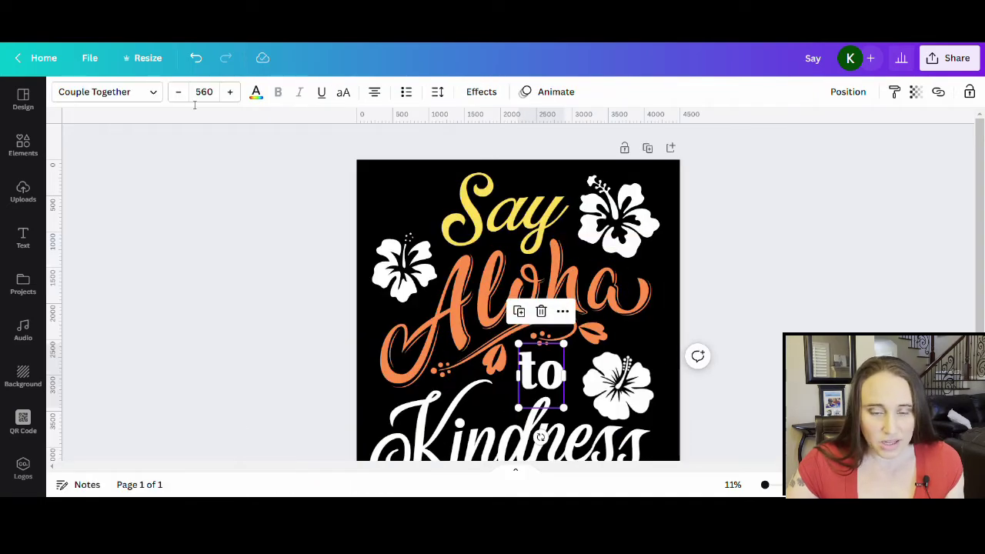
pyautogui.click(257, 94)
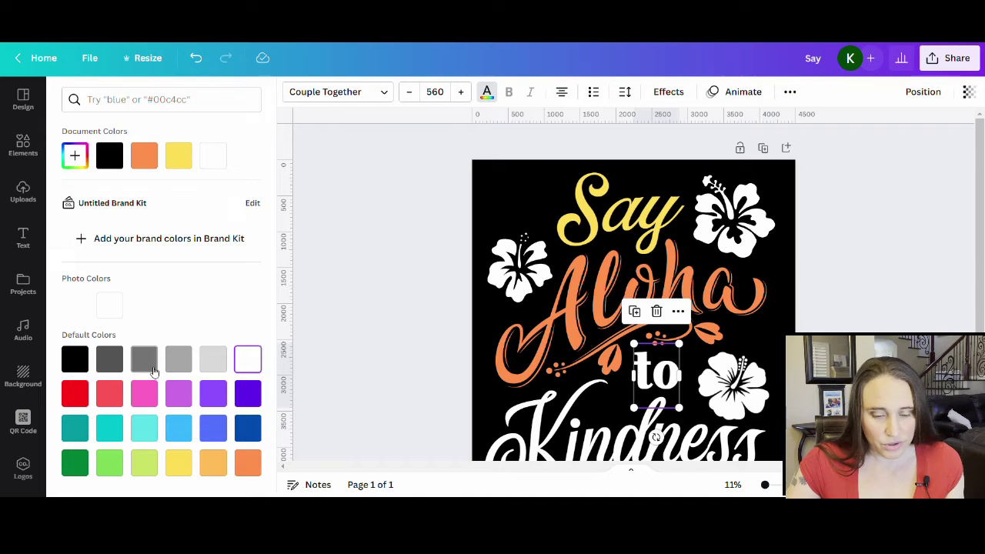
pyautogui.click(144, 395)
pyautogui.click(631, 435)
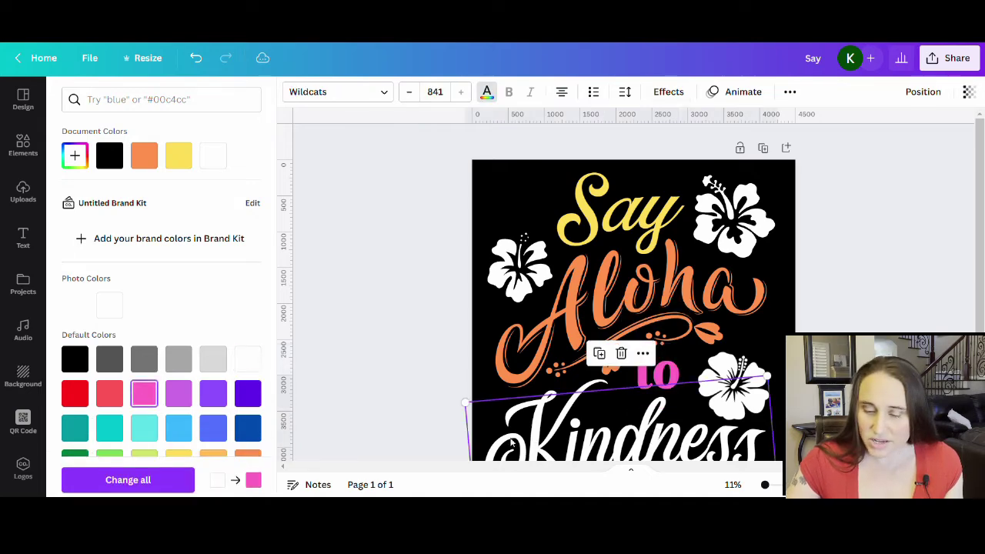
pyautogui.click(178, 393)
pyautogui.click(941, 279)
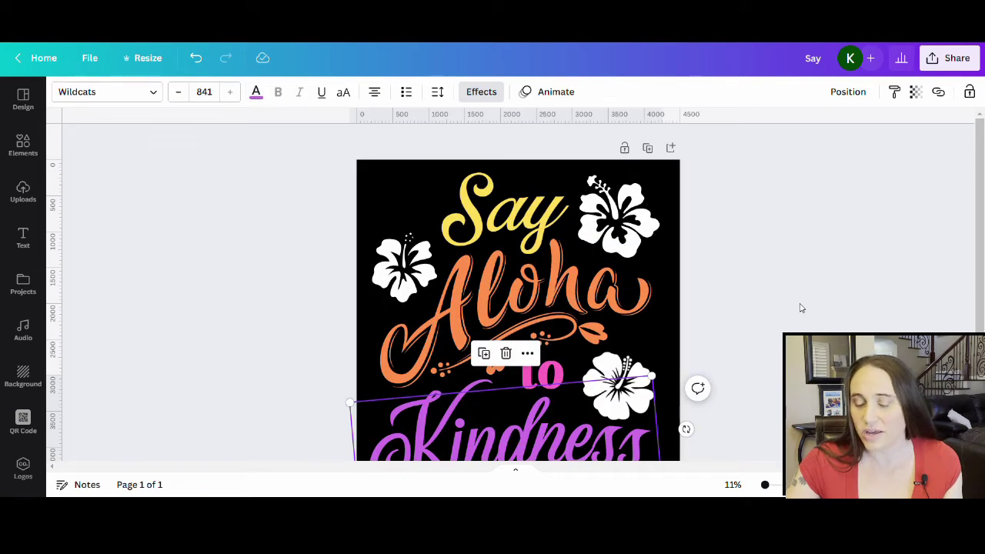
pyautogui.click(798, 304)
pyautogui.scroll(-2, 795, 299)
pyautogui.scroll(-2, 796, 299)
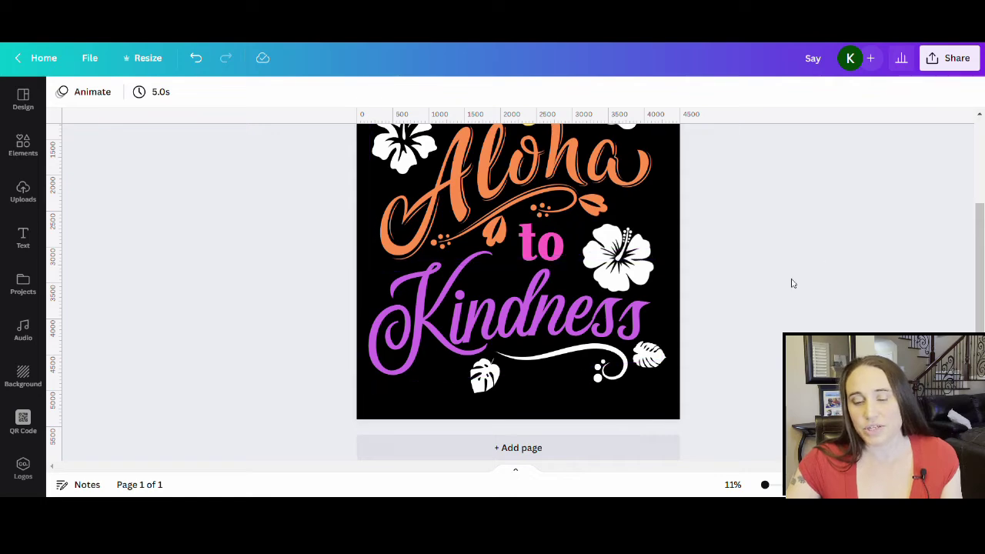
pyautogui.scroll(4, 789, 282)
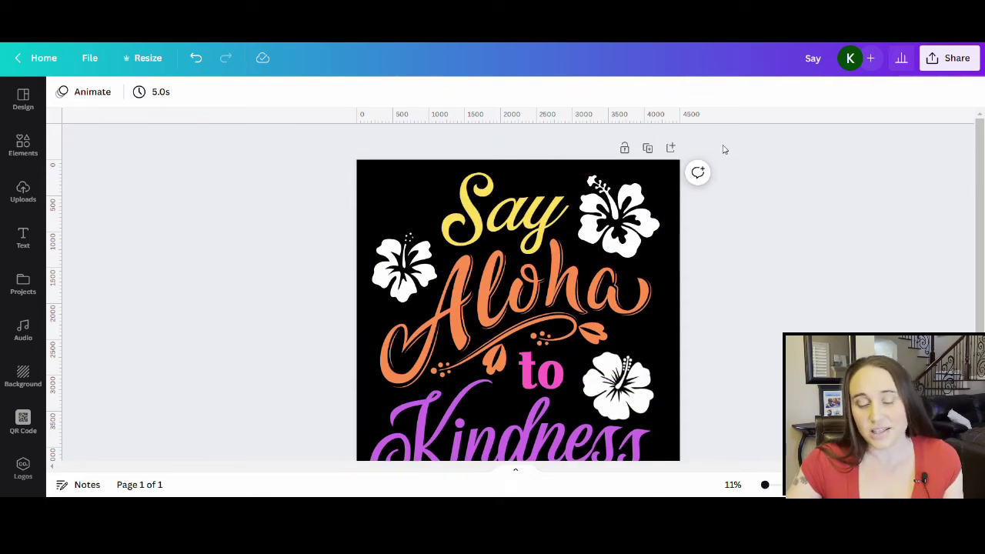
pyautogui.scroll(-2, 767, 369)
pyautogui.scroll(2, 728, 319)
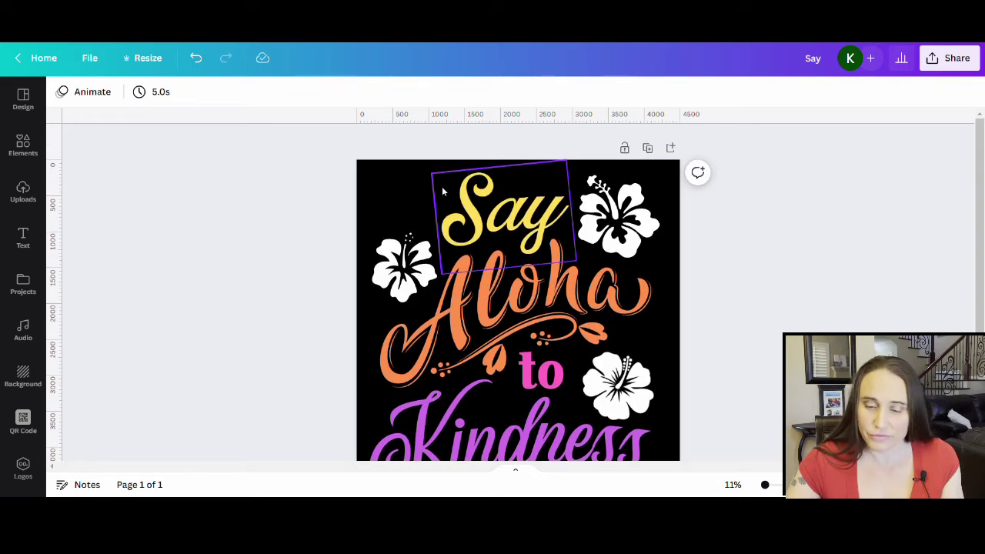
# Change the word "Say" and the "Aloha" lettering with its flourish back to white.
pyautogui.click(451, 191)
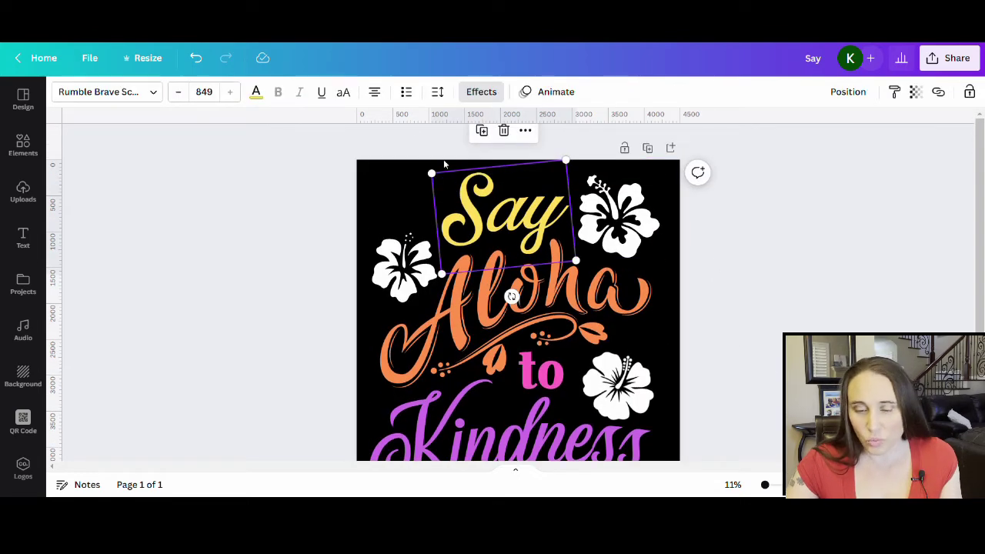
pyautogui.click(257, 94)
pyautogui.click(247, 394)
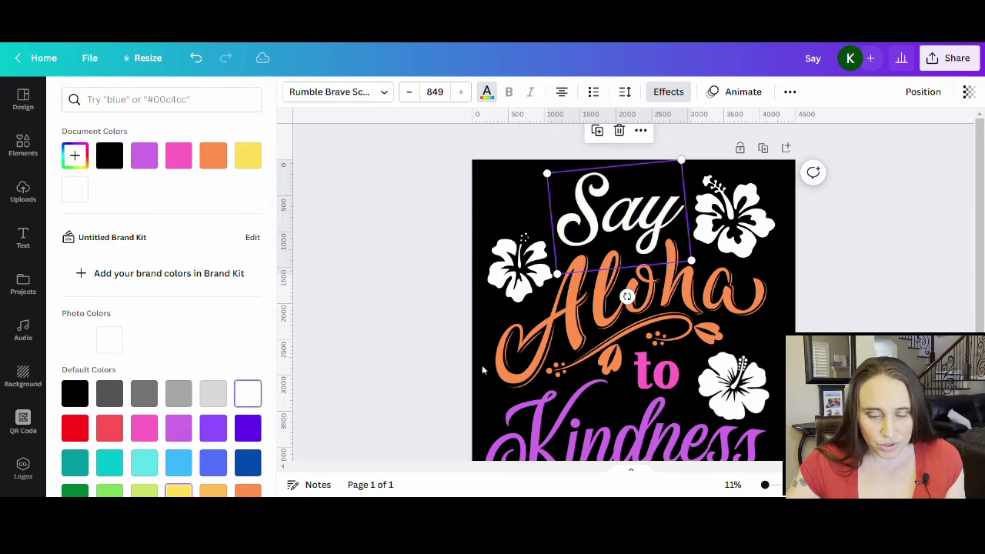
pyautogui.click(514, 306)
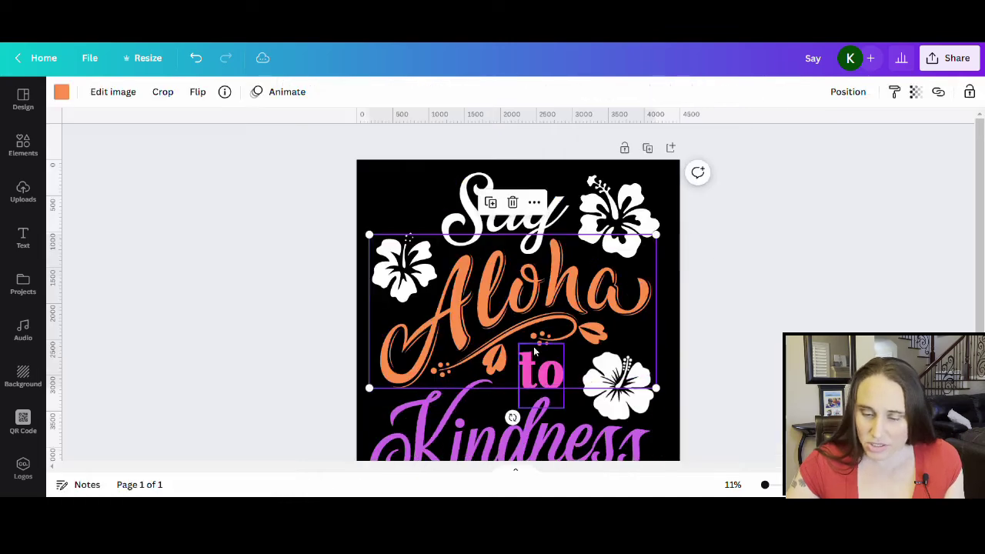
pyautogui.click(61, 93)
pyautogui.click(248, 359)
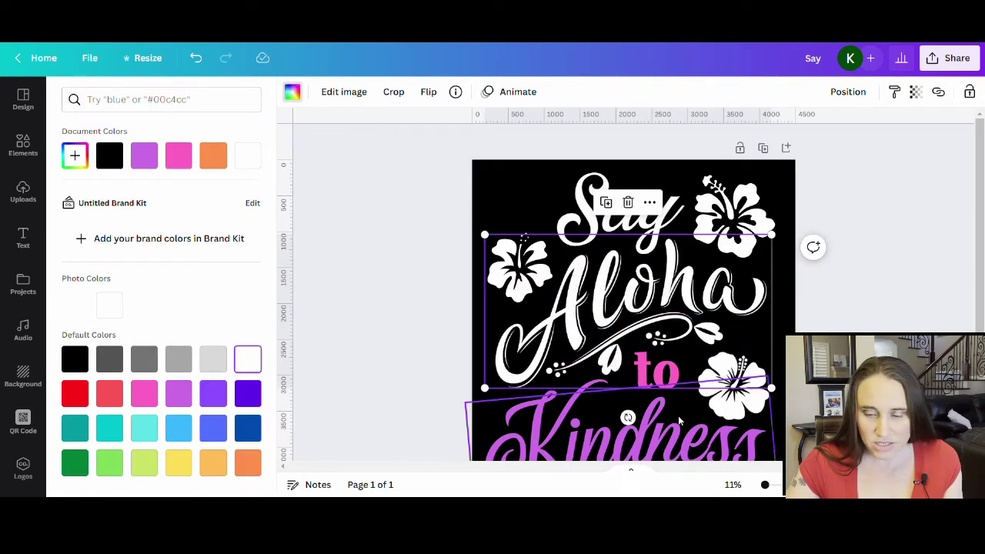
# Change the words "to" and "Kindness" back to white.
pyautogui.click(656, 371)
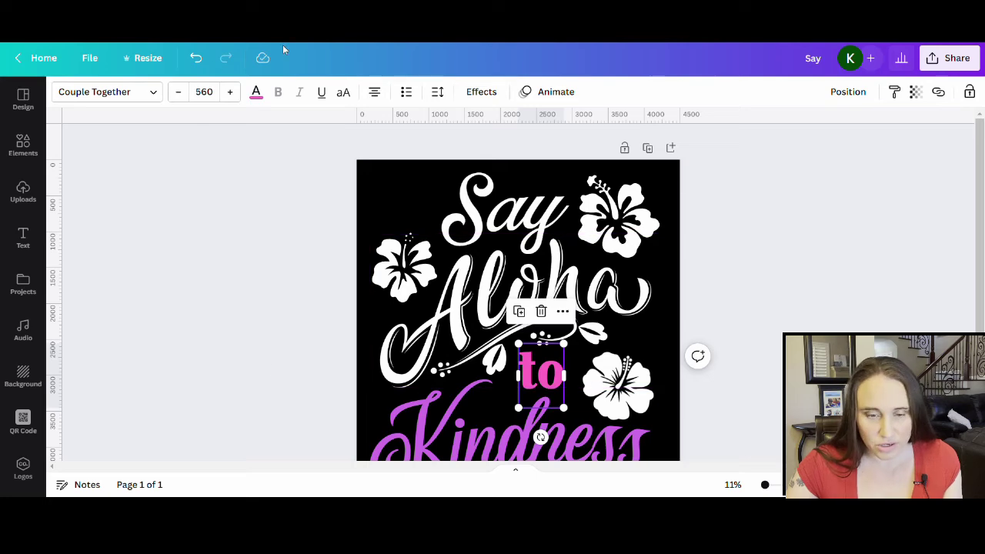
pyautogui.click(256, 92)
pyautogui.click(248, 358)
pyautogui.click(496, 460)
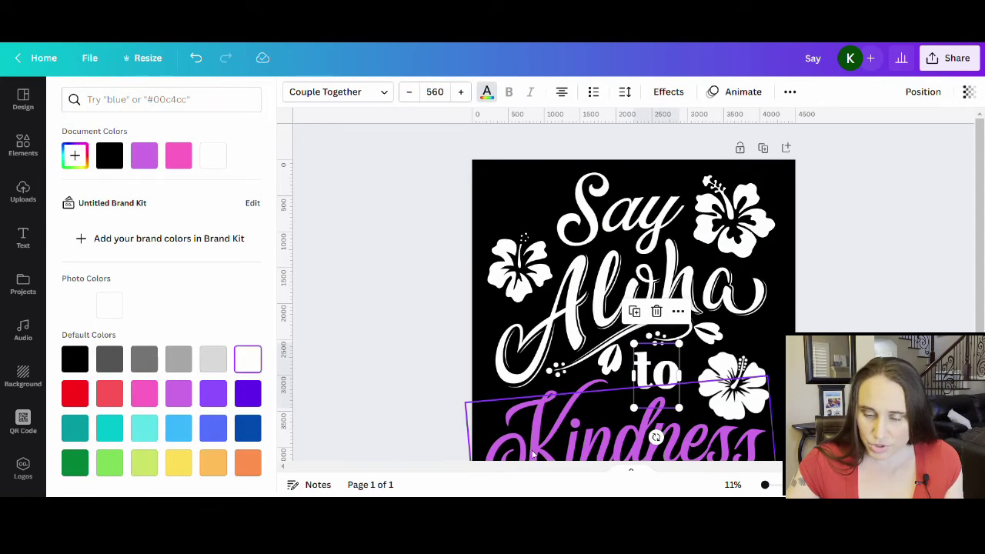
pyautogui.click(254, 357)
pyautogui.click(893, 295)
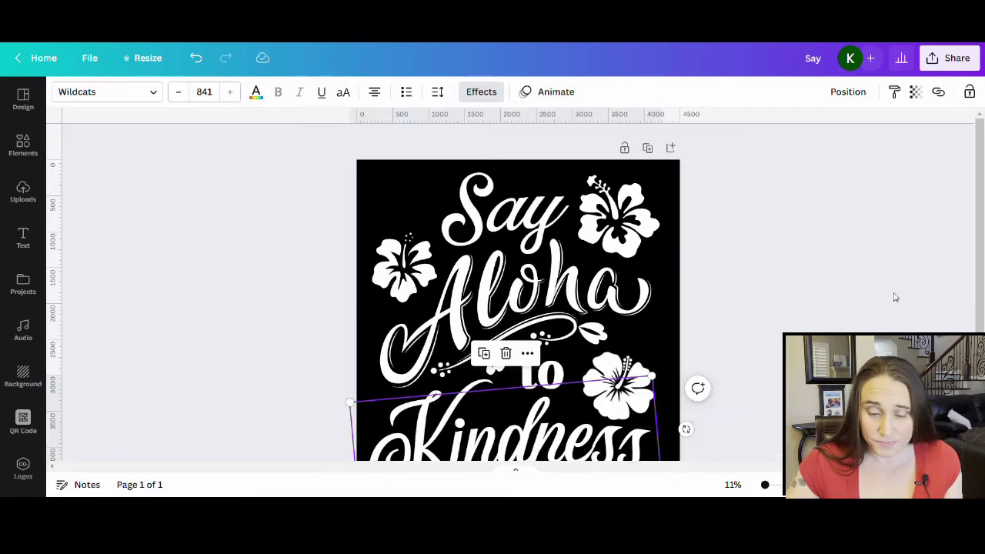
pyautogui.click(833, 270)
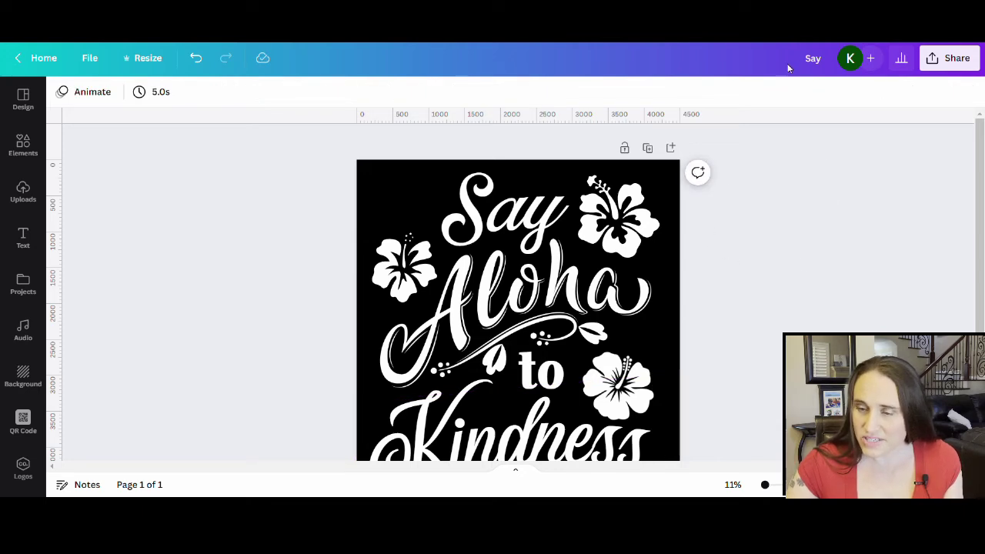
# Rename the design as "Say aloha to kindness frame".
pyautogui.click(805, 60)
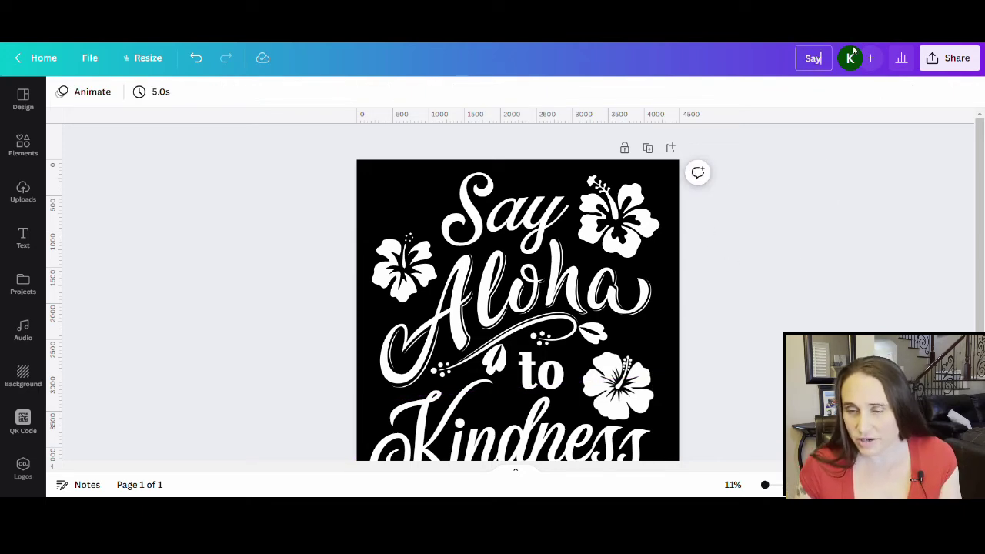
pyautogui.write('aloh')
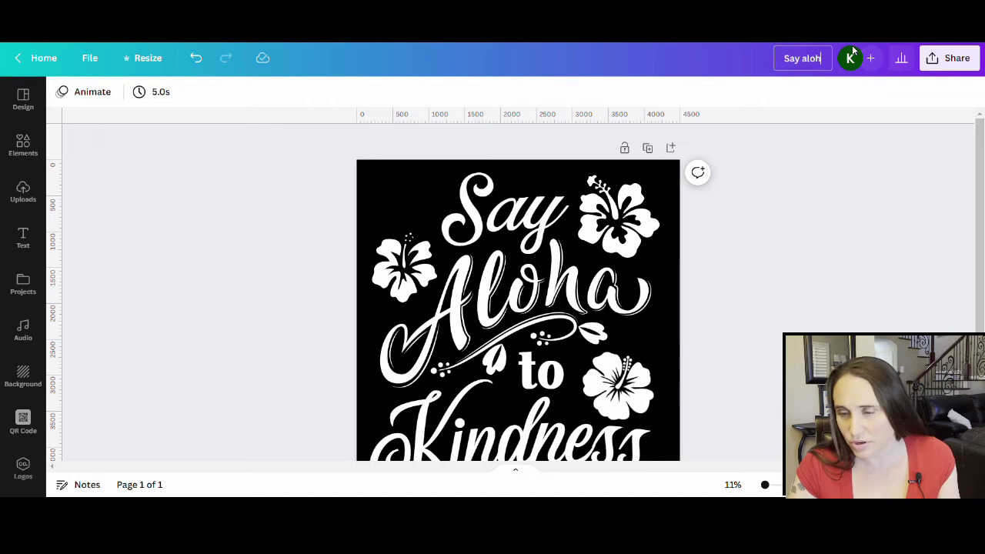
pyautogui.write('a to kindness')
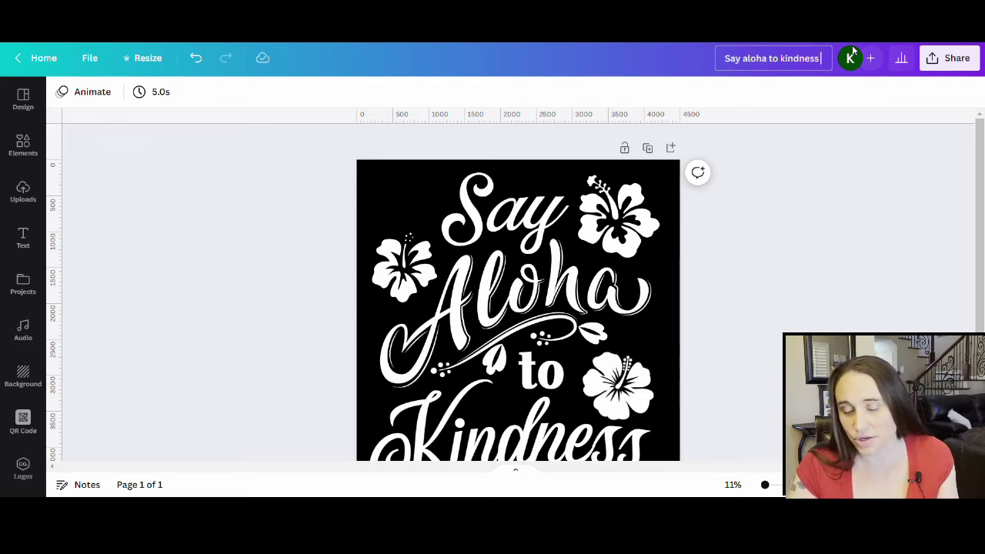
pyautogui.write(' frame')
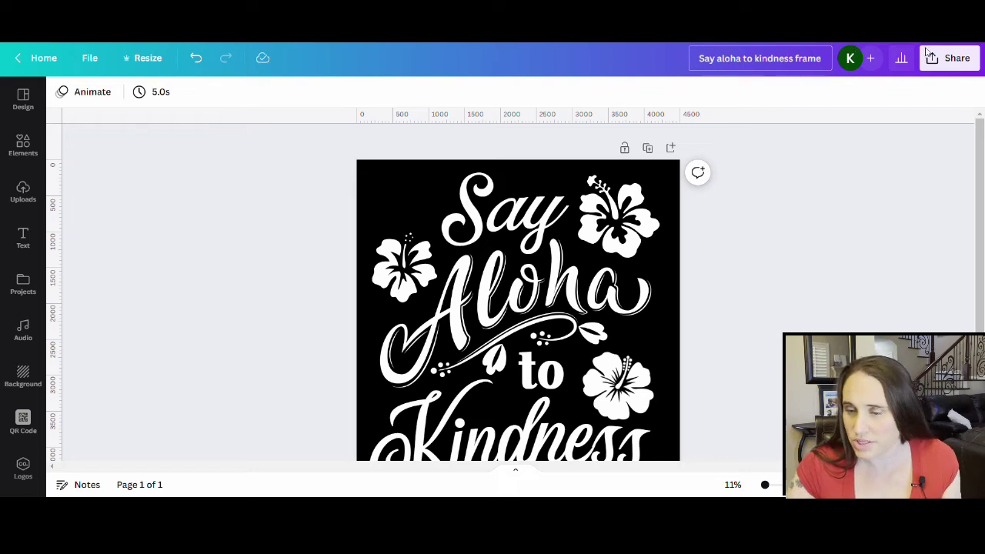
# Download the design as a PNG at size 1 with a transparent background.
pyautogui.click(929, 57)
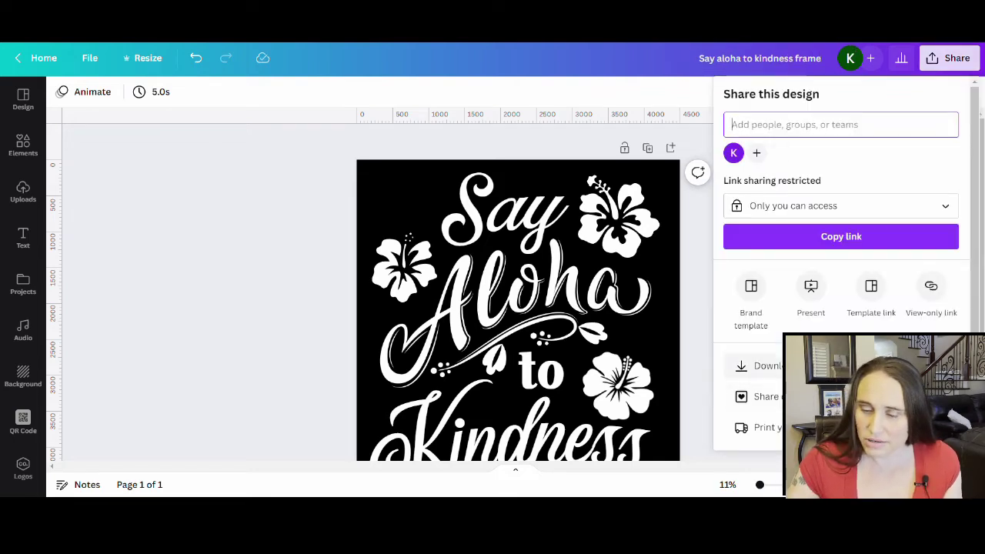
pyautogui.click(766, 366)
pyautogui.click(783, 225)
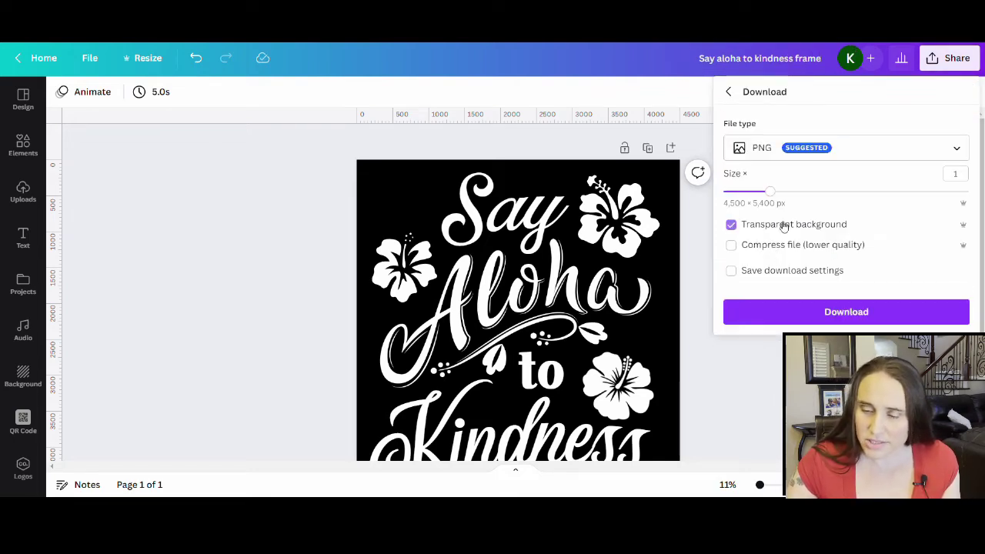
pyautogui.click(847, 313)
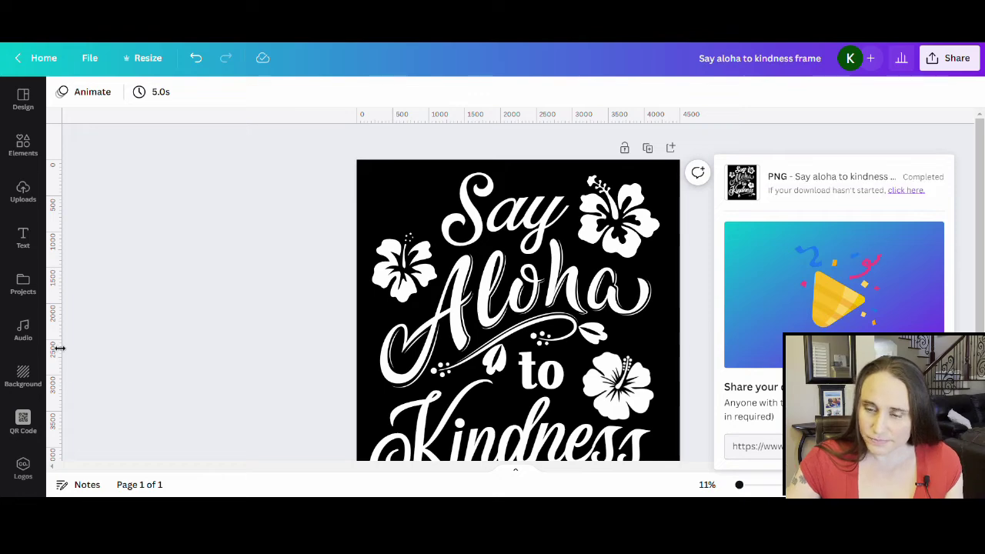
pyautogui.click(135, 358)
# Search the graphic elements for "gradient background".
pyautogui.click(23, 144)
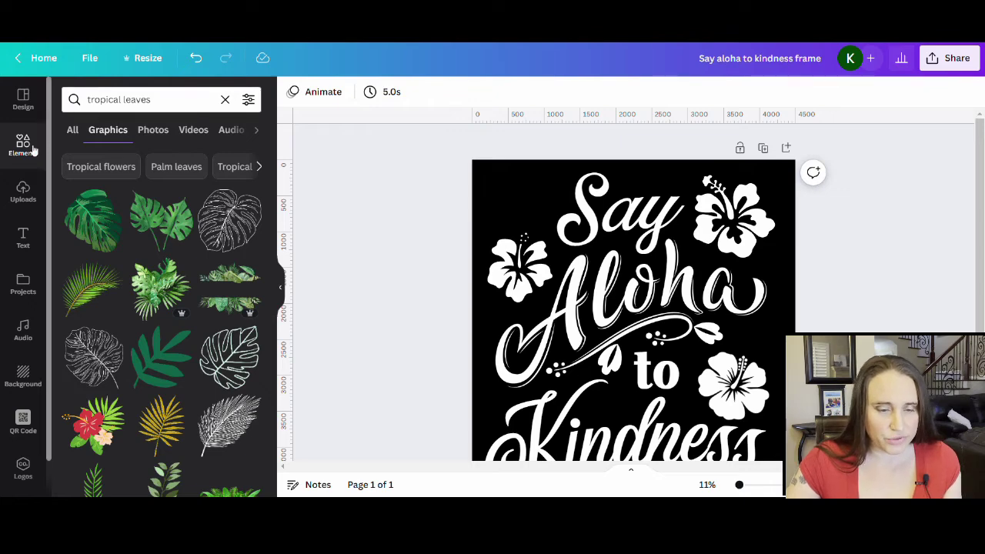
pyautogui.click(187, 100)
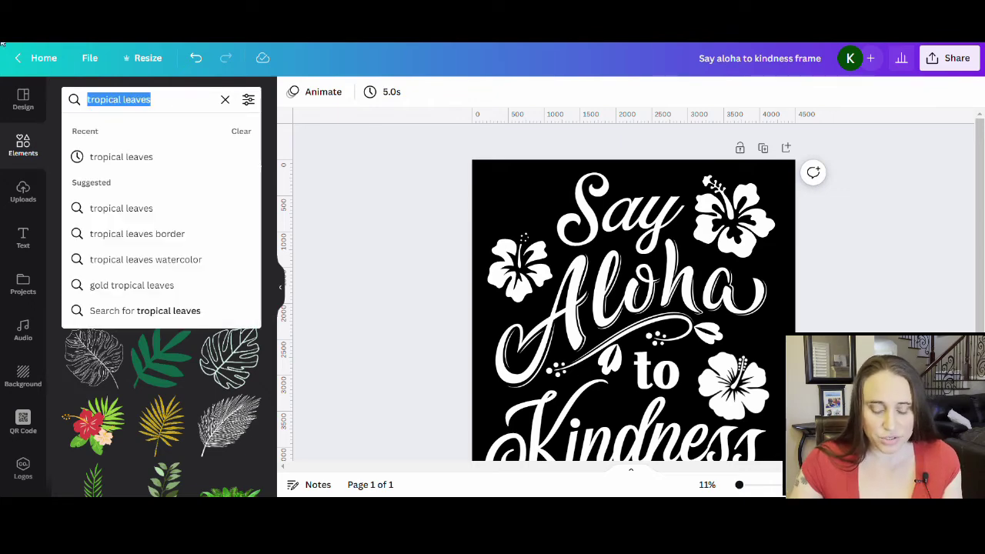
pyautogui.write('gradient')
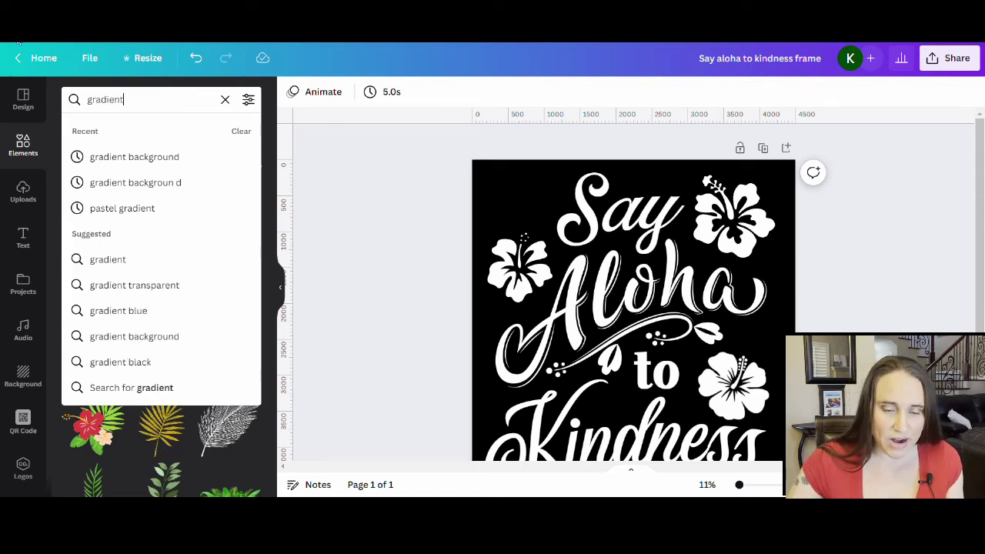
pyautogui.click(143, 158)
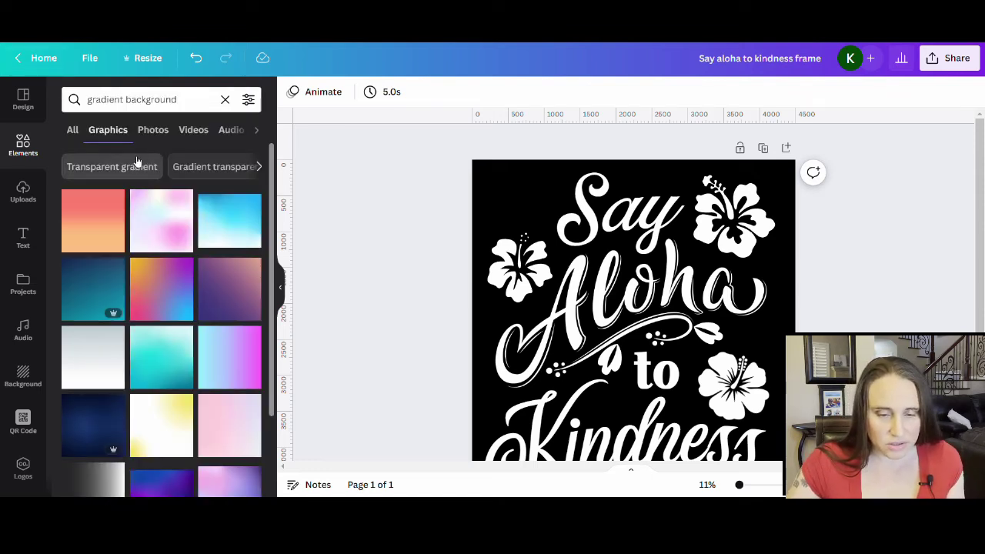
# Browse the photo results for "gradient background", and return to the graphics results.
pyautogui.click(170, 138)
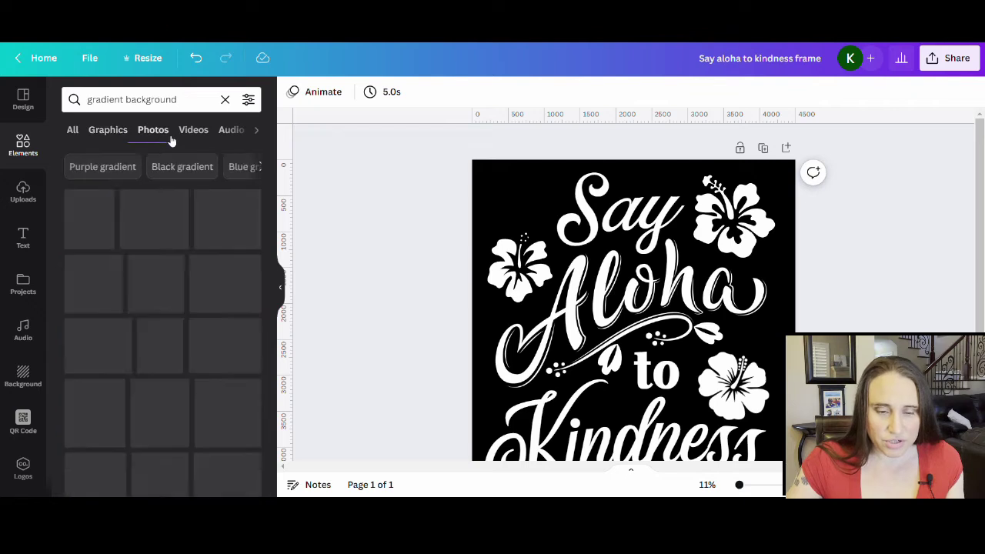
pyautogui.scroll(-2, 154, 277)
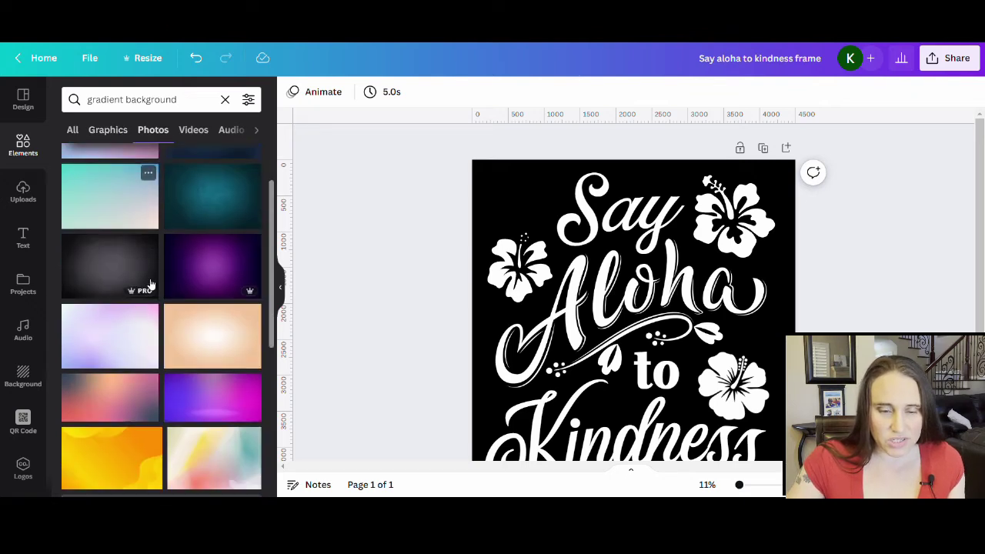
pyautogui.scroll(-5, 152, 284)
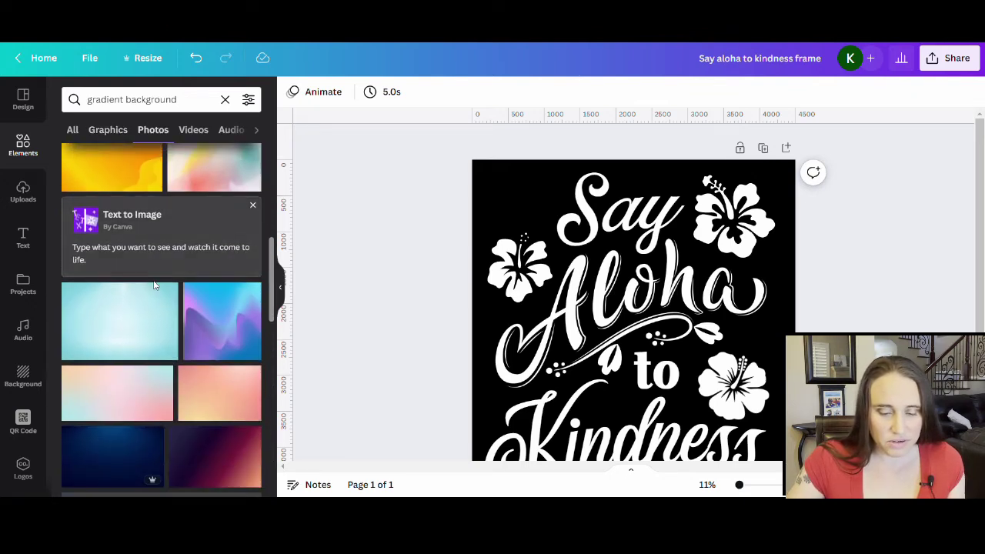
pyautogui.scroll(-5, 154, 285)
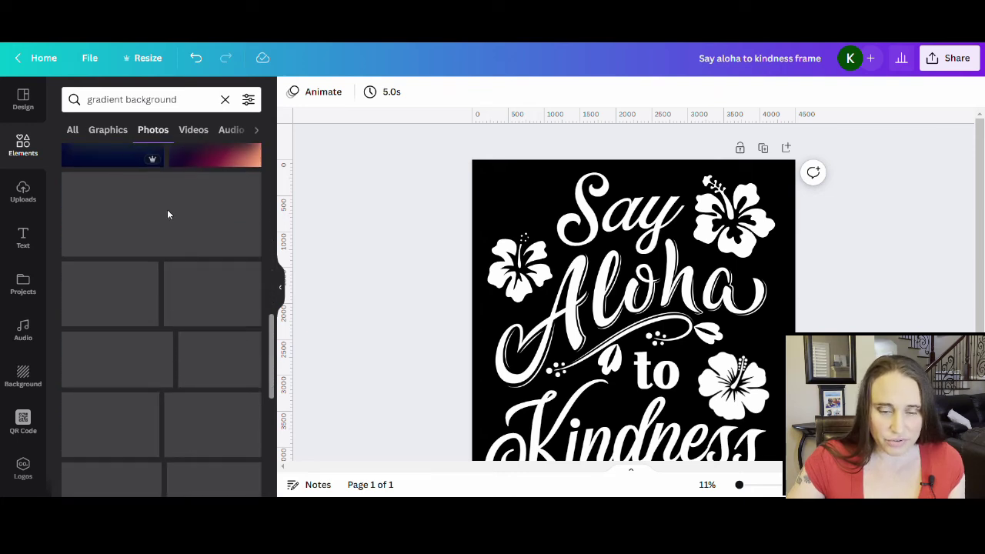
pyautogui.click(109, 131)
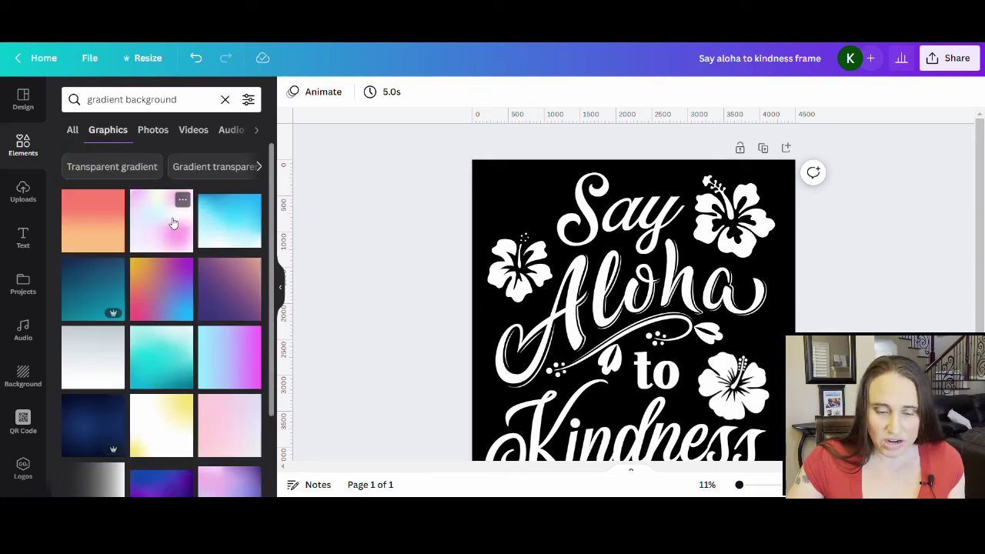
# Search the graphic elements for "tropical gradient background".
pyautogui.scroll(-4, 173, 223)
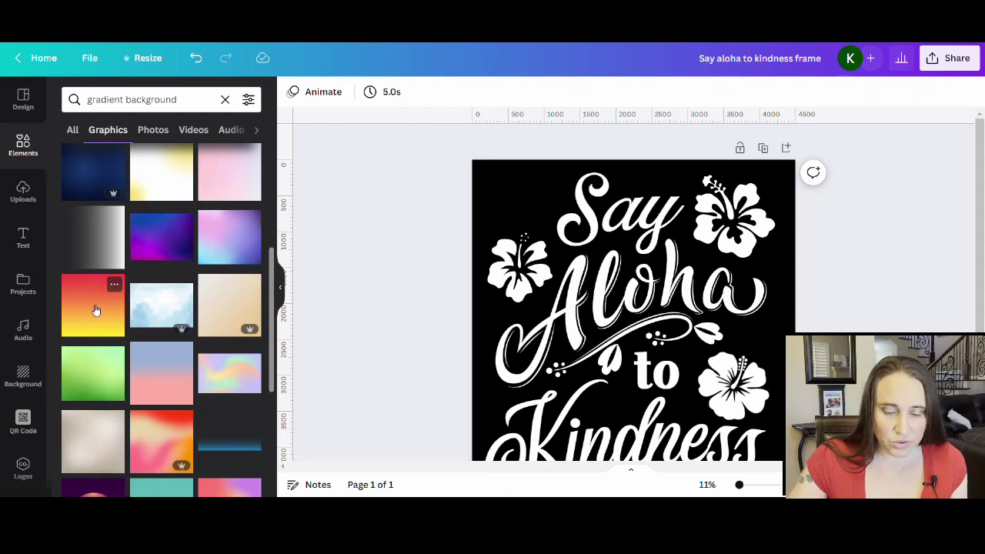
pyautogui.scroll(-3, 93, 307)
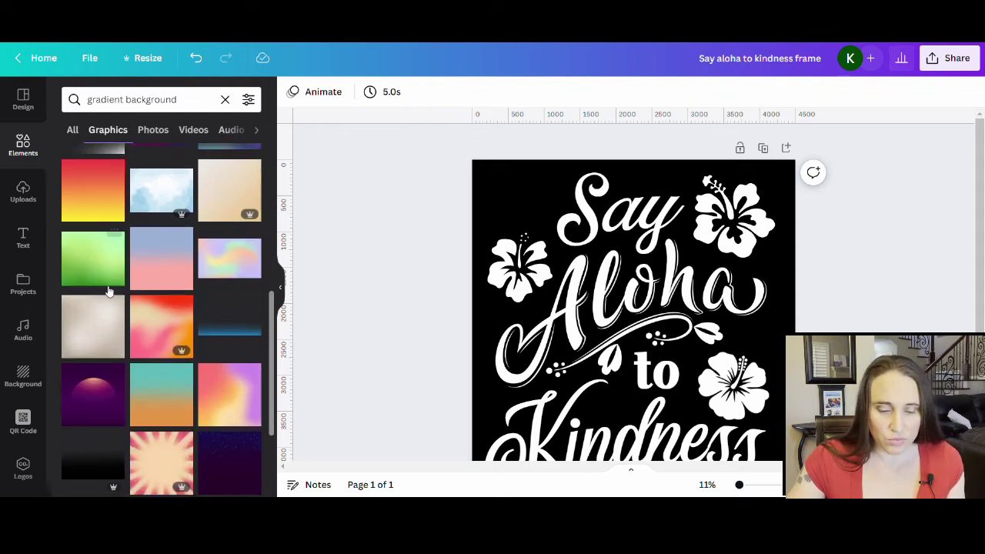
pyautogui.scroll(-8, 109, 292)
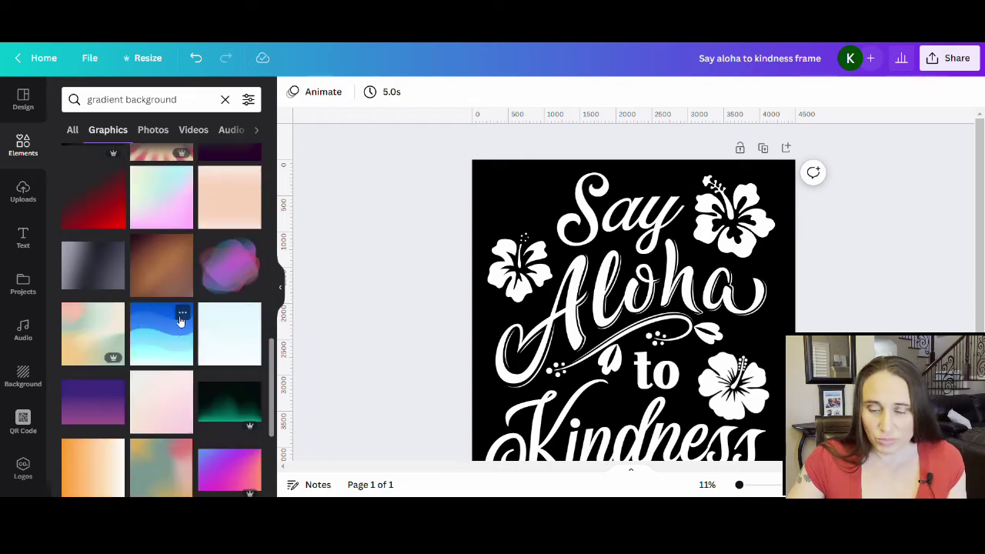
pyautogui.scroll(-5, 180, 321)
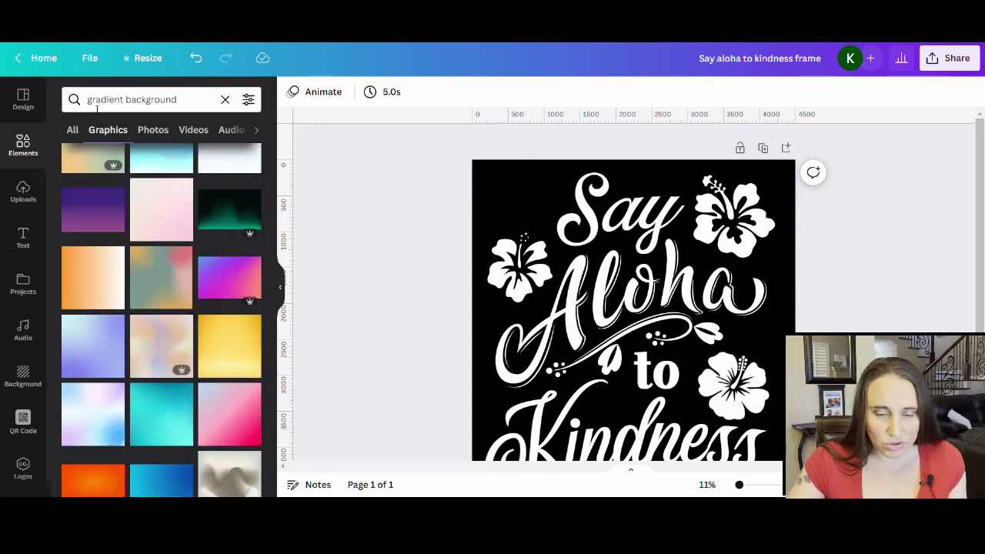
pyautogui.click(94, 102)
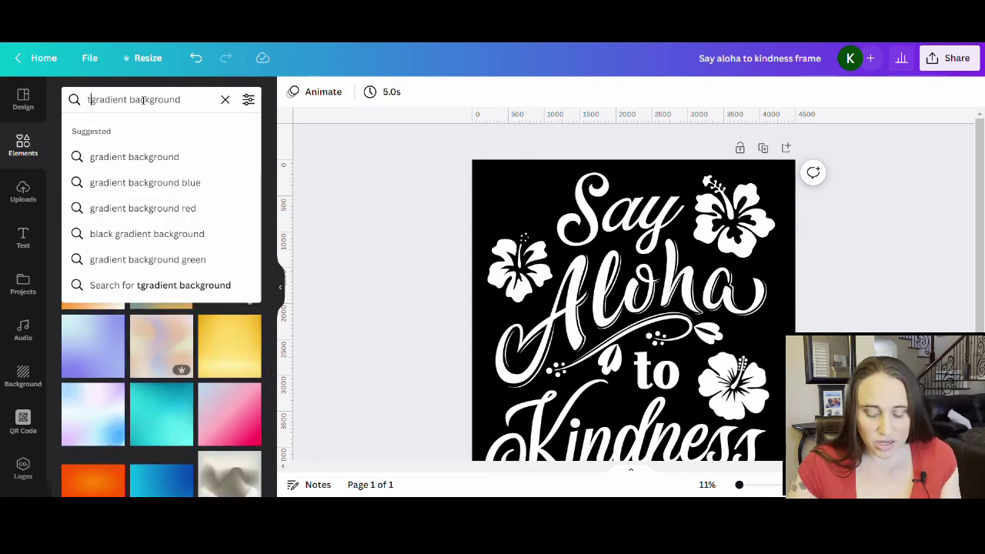
pyautogui.write('tropical')
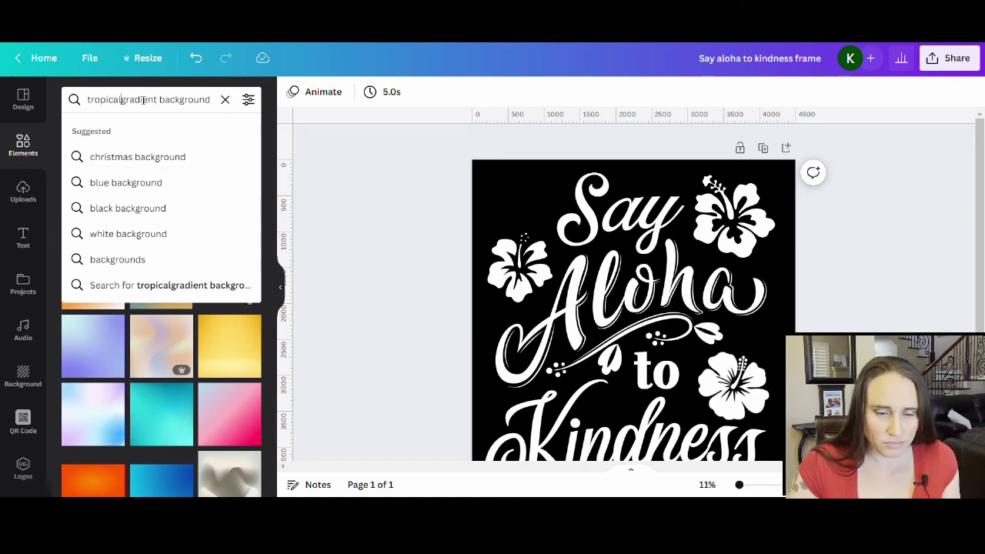
pyautogui.press('Return')
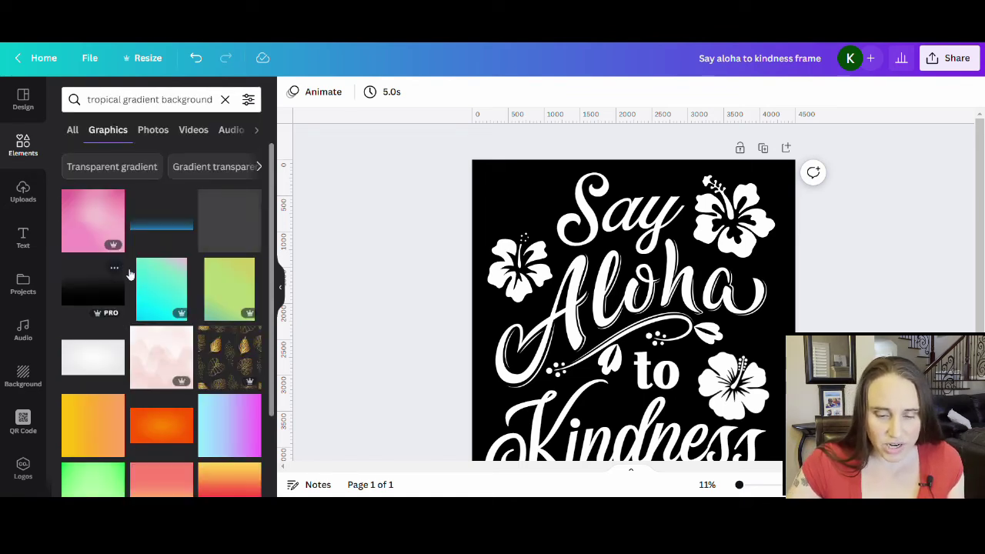
# Add the square yellow-to-red-to-purple sunset gradient from the graphics results to the page.
pyautogui.scroll(-3, 148, 228)
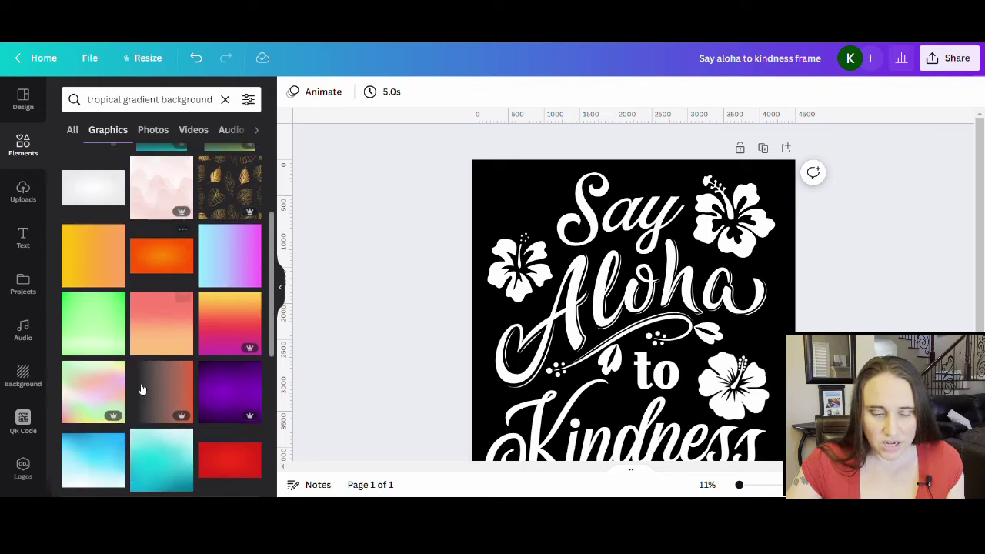
pyautogui.scroll(-1, 99, 381)
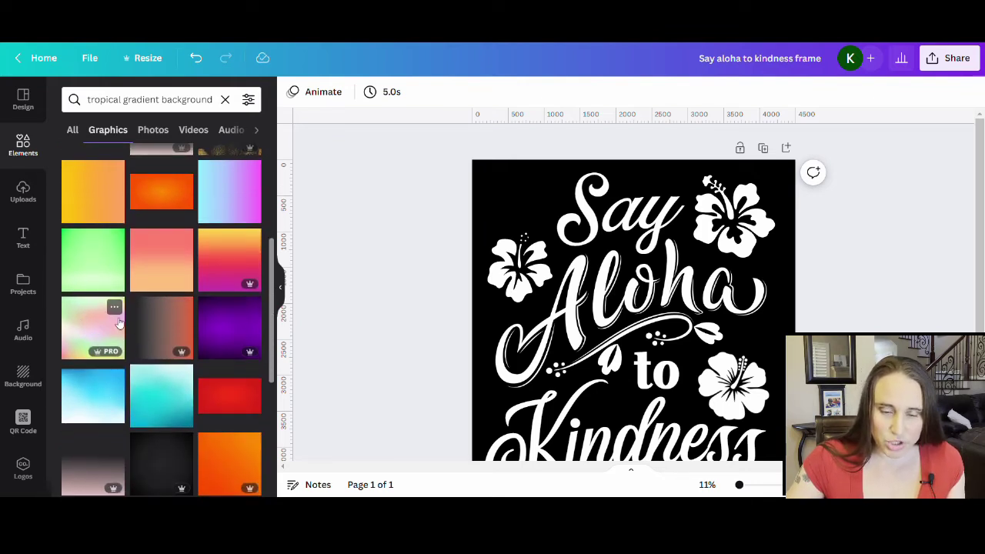
pyautogui.click(226, 254)
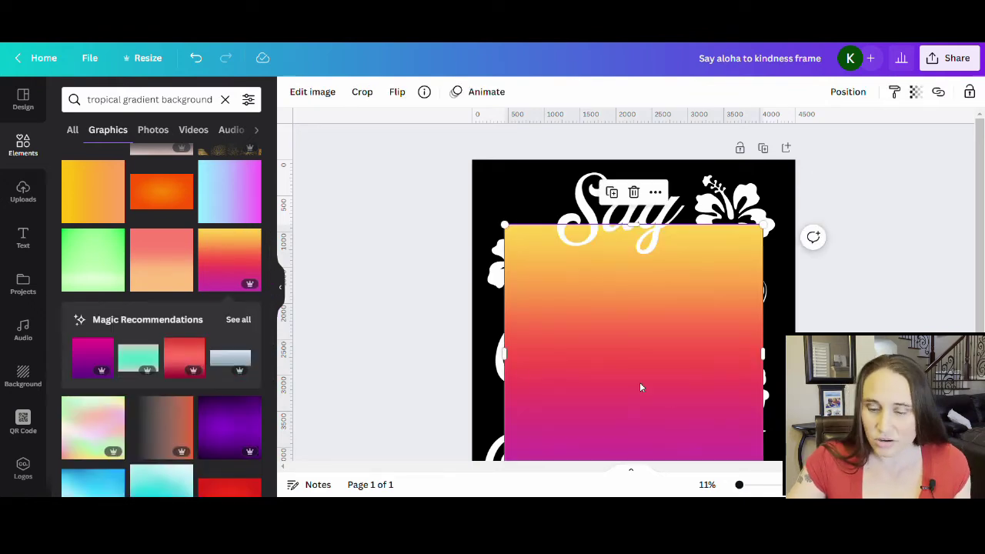
pyautogui.scroll(-2, 601, 248)
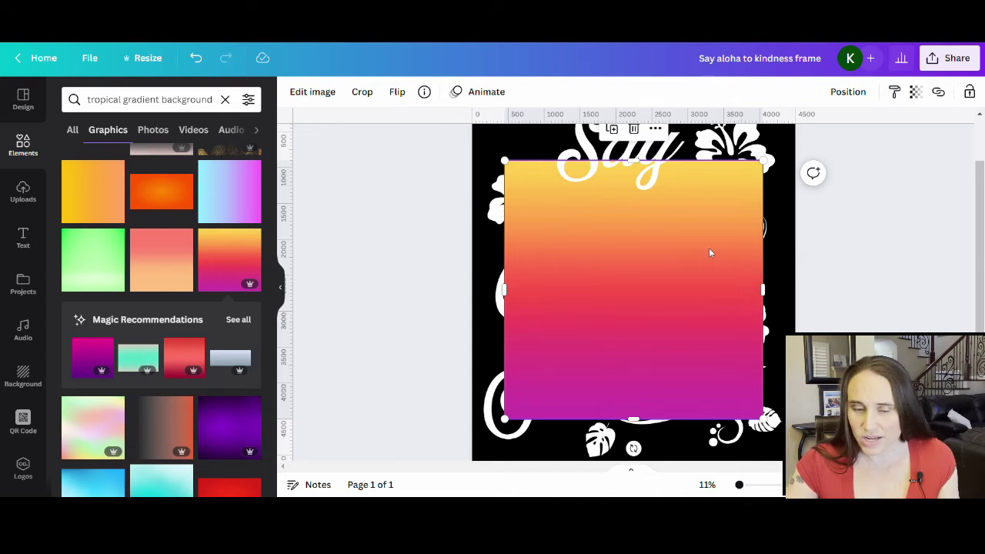
pyautogui.scroll(-5, 242, 329)
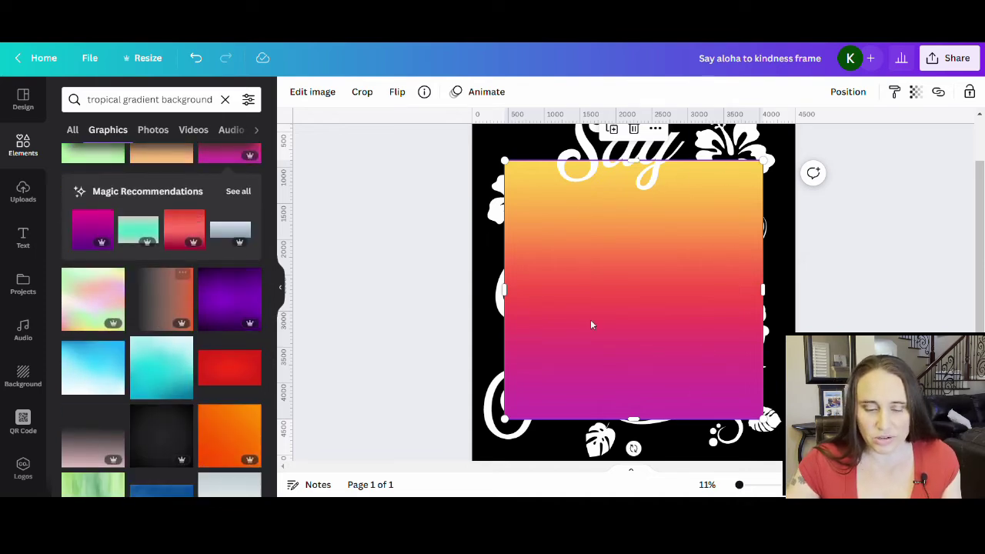
pyautogui.scroll(-10, 172, 274)
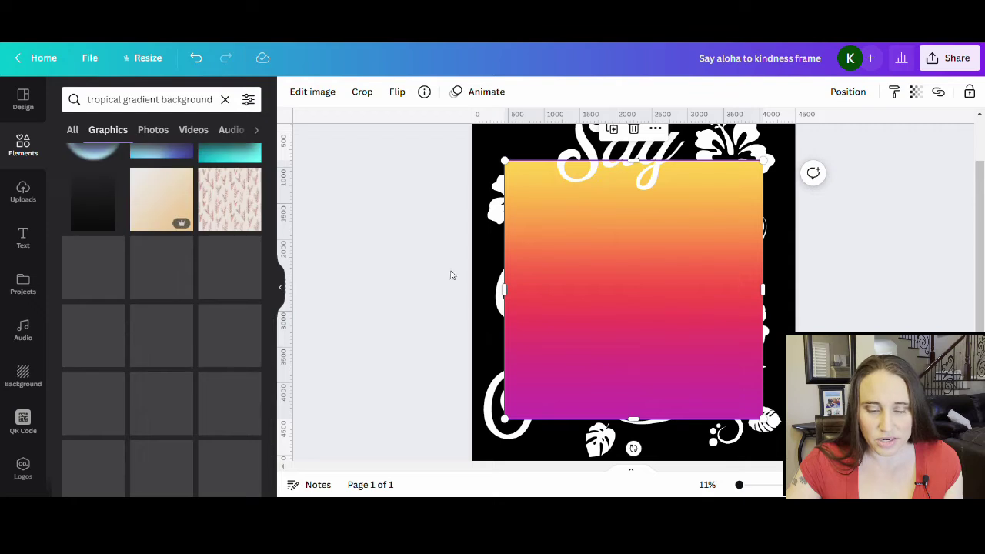
pyautogui.scroll(-2, 184, 320)
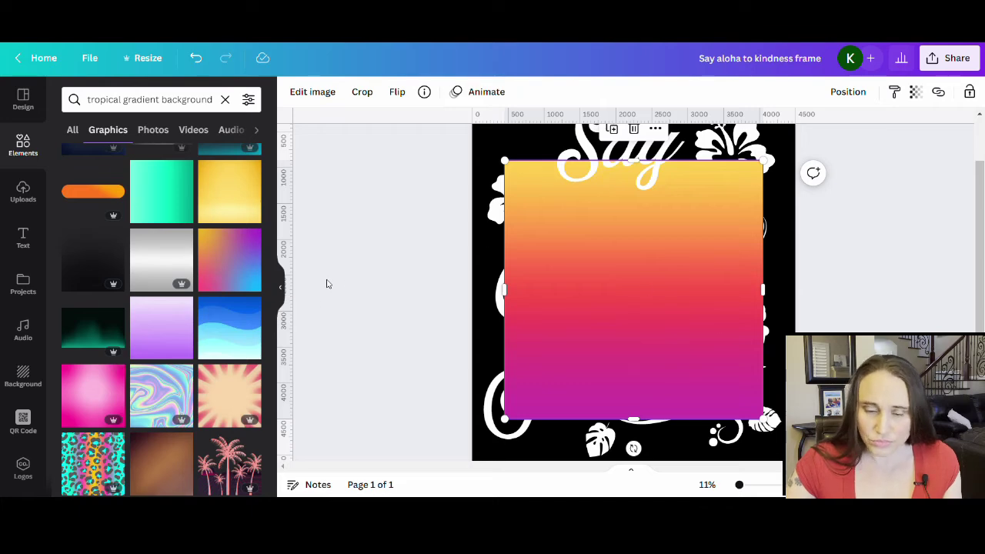
# Bring the sunset gradient to the front of all other elements on the page.
pyautogui.click(281, 287)
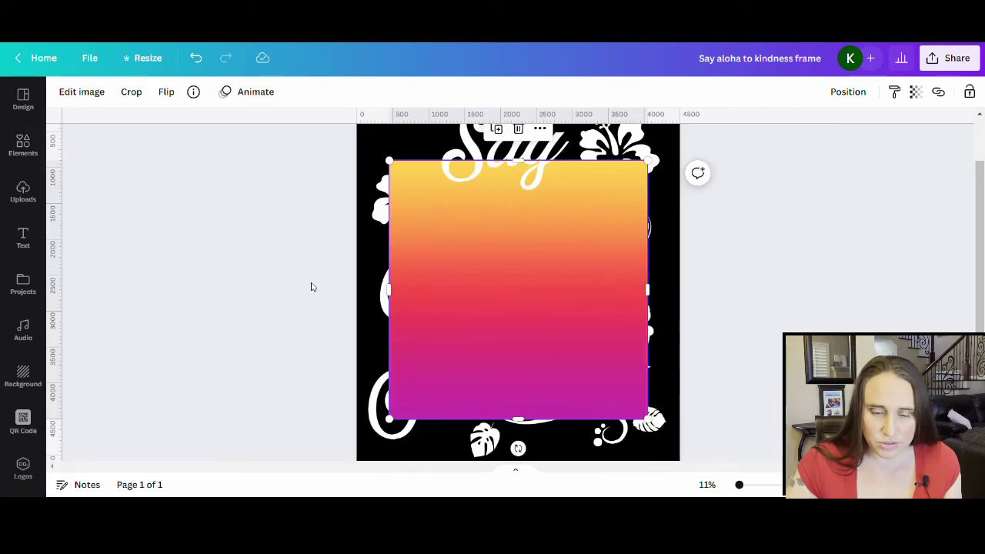
pyautogui.rightClick(538, 323)
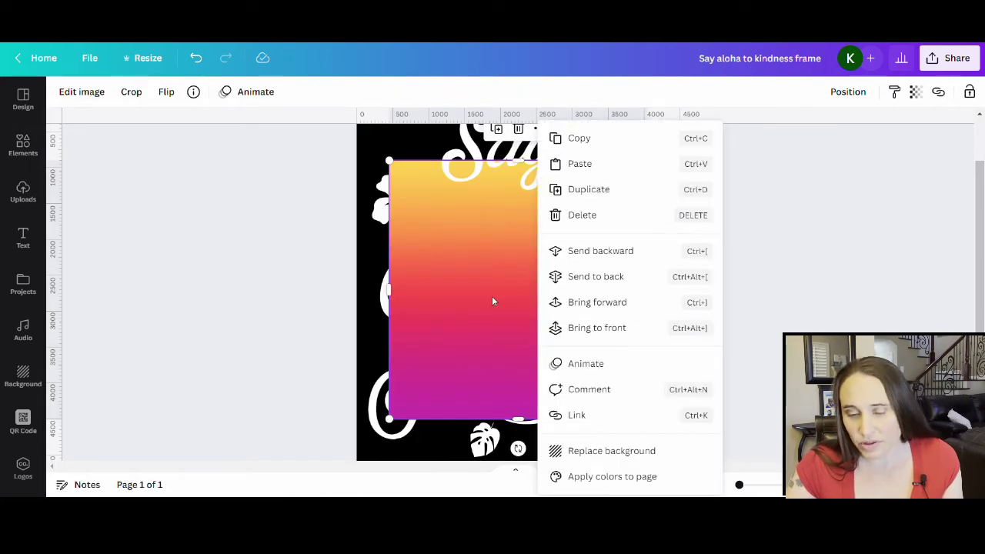
pyautogui.click(570, 329)
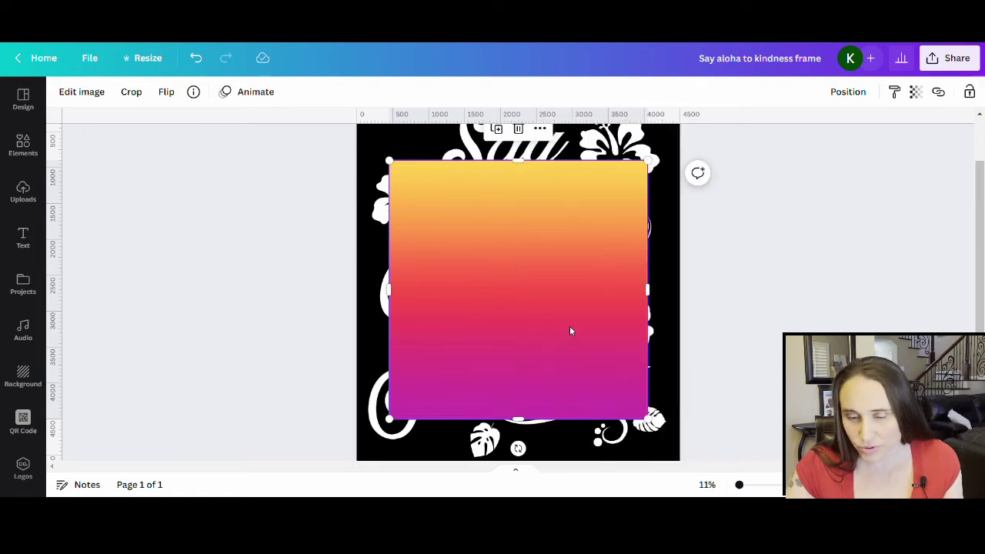
# Move the gradient to the page's upper-left corner and enlarge it until it covers the whole page.
pyautogui.moveTo(570, 331); pyautogui.dragTo(486, 329)
pyautogui.scroll(-2, 656, 346)
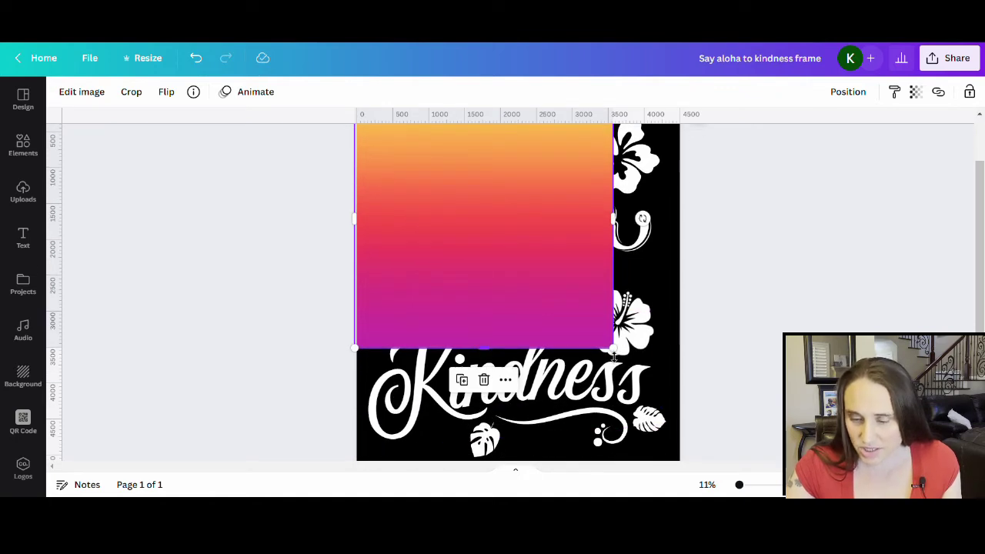
pyautogui.moveTo(615, 349); pyautogui.dragTo(755, 473)
pyautogui.scroll(-3, 700, 330)
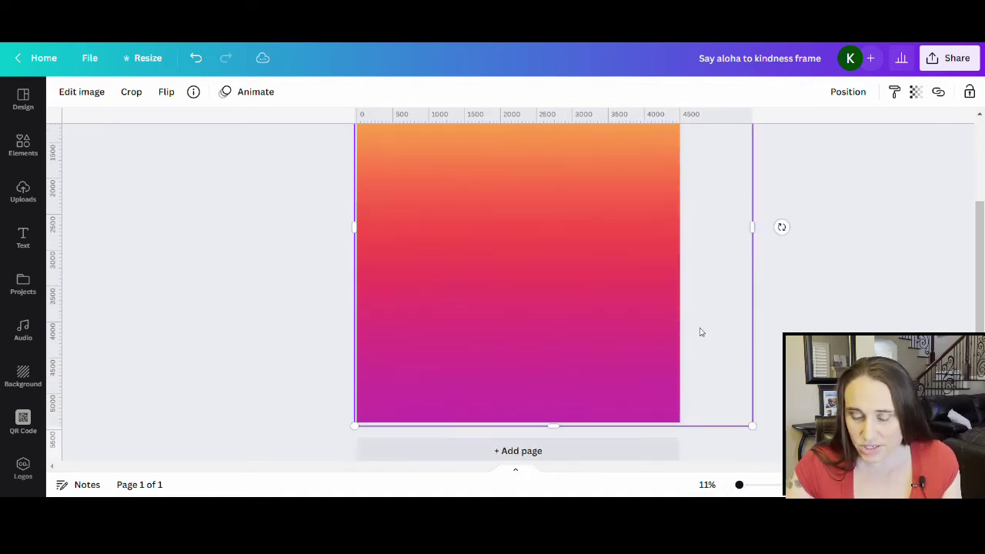
pyautogui.scroll(5, 648, 297)
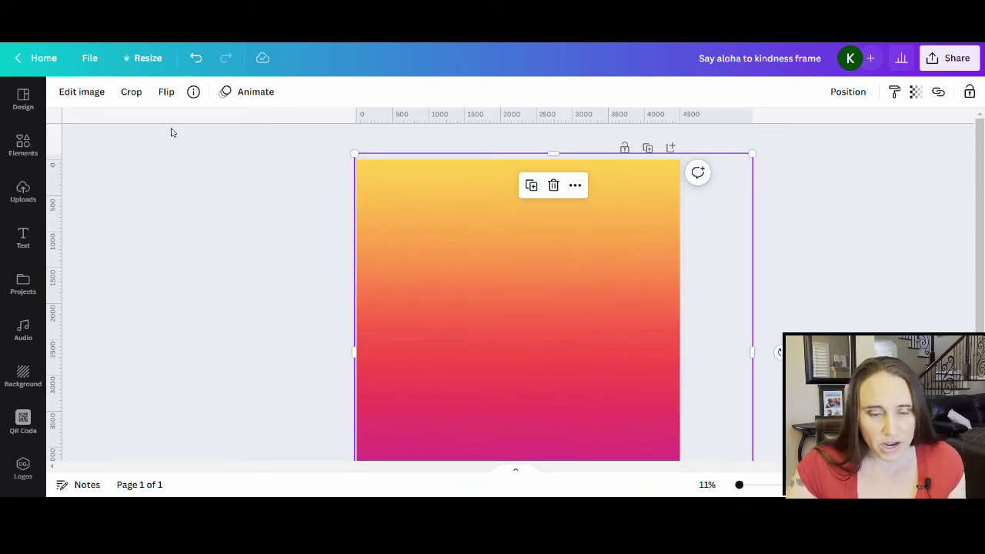
# Adjust the gradient image to saturation 29, brightness 26 and contrast 13.
pyautogui.click(79, 96)
pyautogui.scroll(-3, 136, 319)
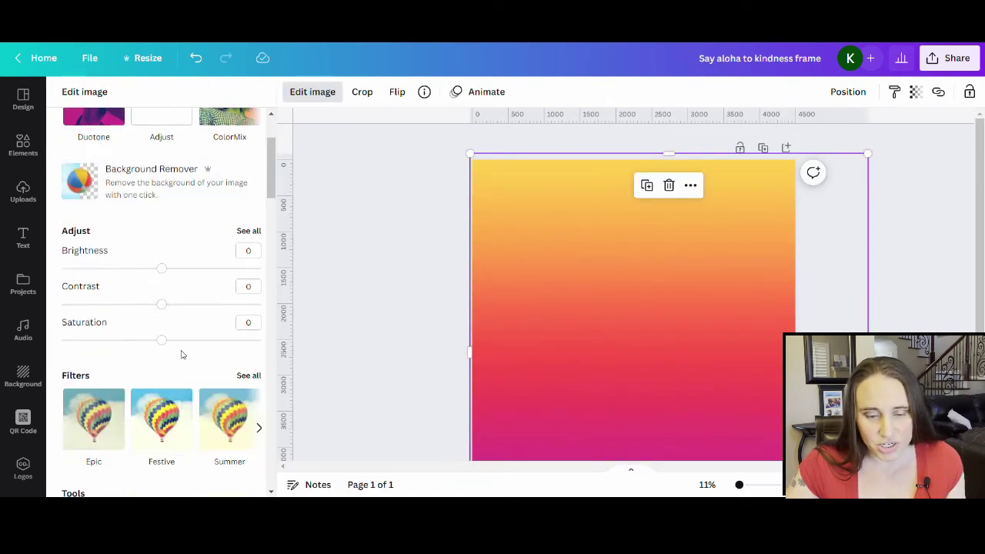
pyautogui.click(163, 339)
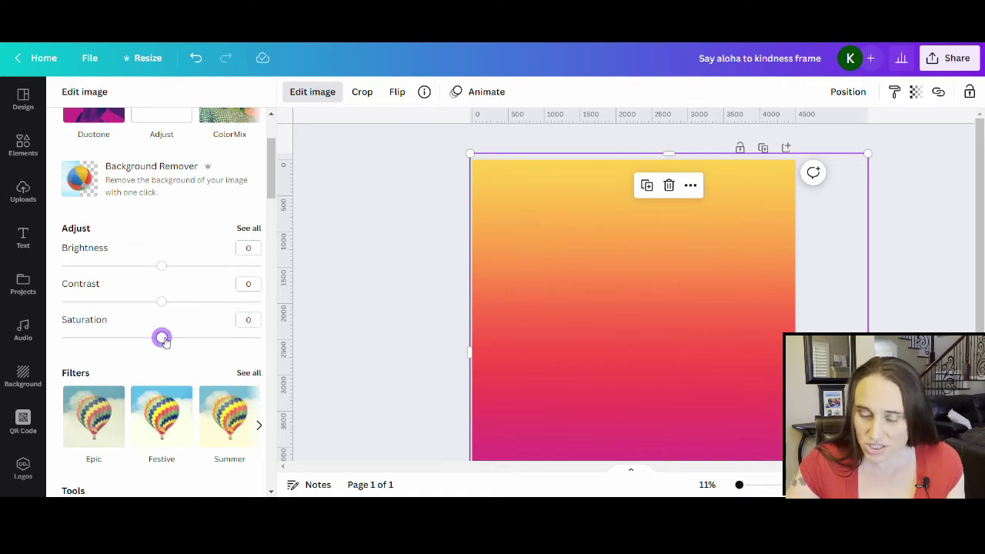
pyautogui.moveTo(164, 341); pyautogui.dragTo(190, 340)
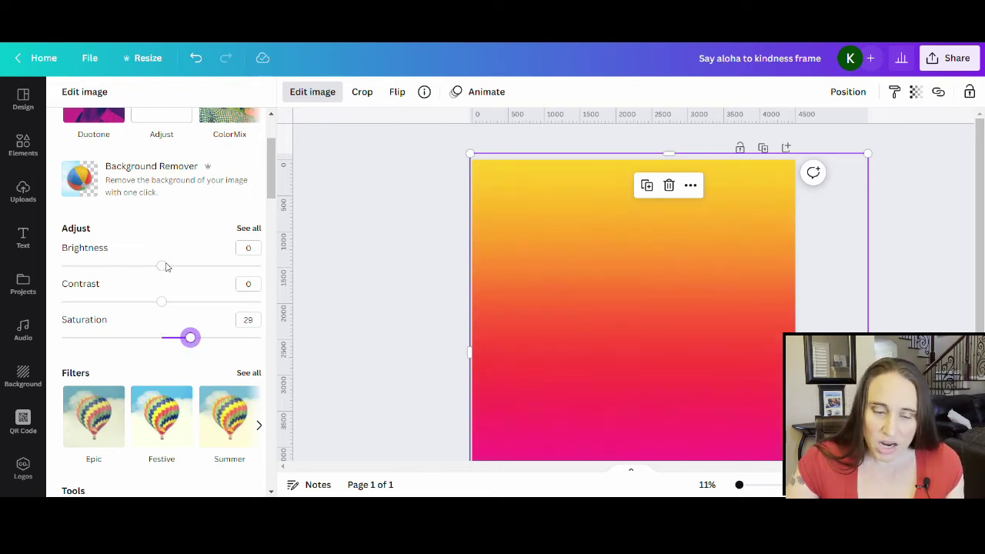
pyautogui.moveTo(165, 266); pyautogui.dragTo(191, 275)
pyautogui.moveTo(165, 307); pyautogui.dragTo(176, 301)
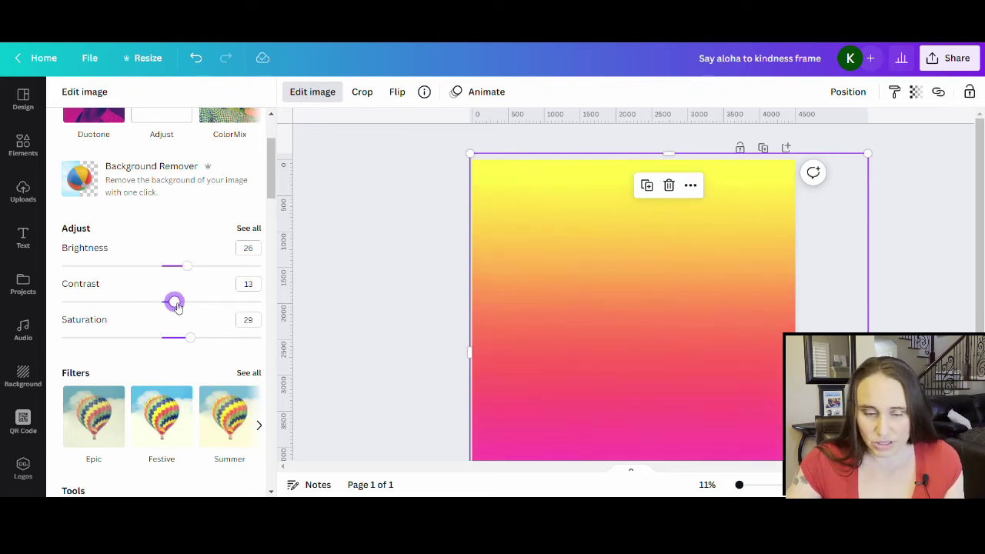
# Raise the gradient image's saturation to 35 and check its colors across the page.
pyautogui.scroll(-3, 514, 305)
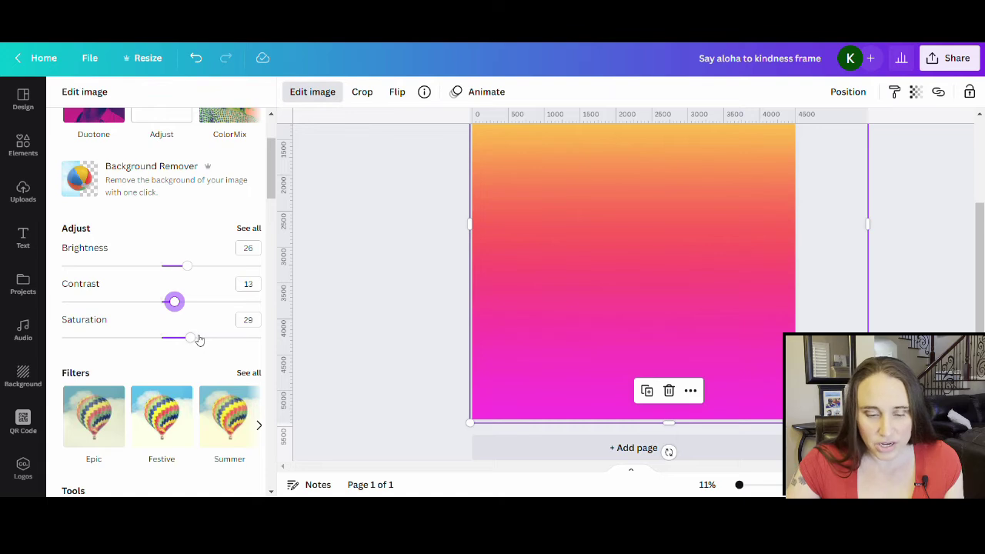
pyautogui.moveTo(192, 338); pyautogui.dragTo(199, 340)
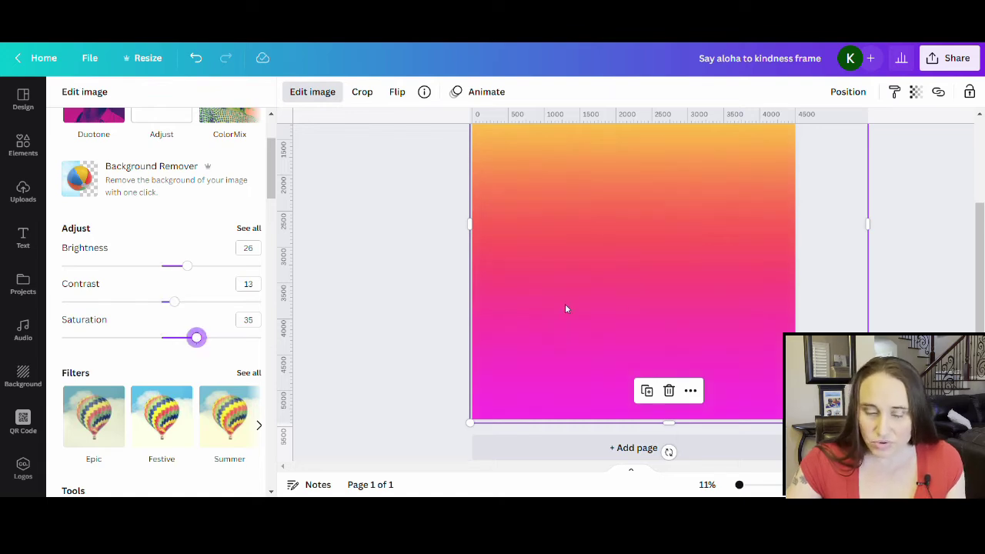
pyautogui.scroll(3, 556, 303)
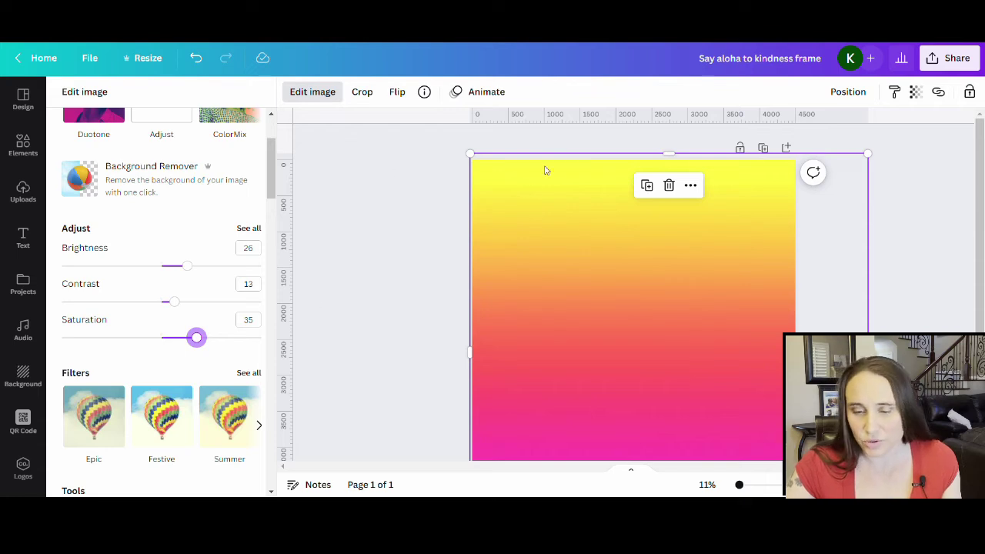
pyautogui.scroll(-2, 323, 198)
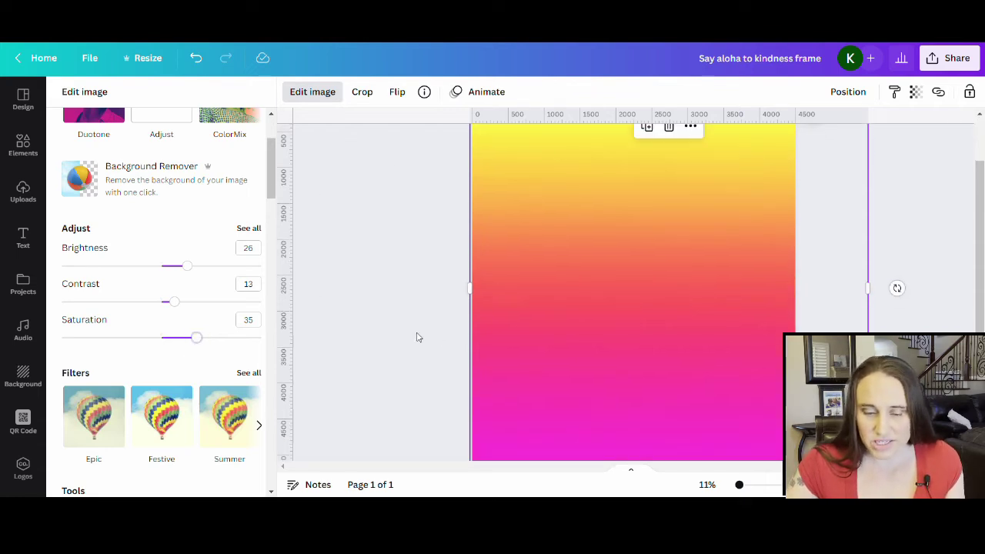
# Rename the design as "sunset gradient frame".
pyautogui.click(645, 192)
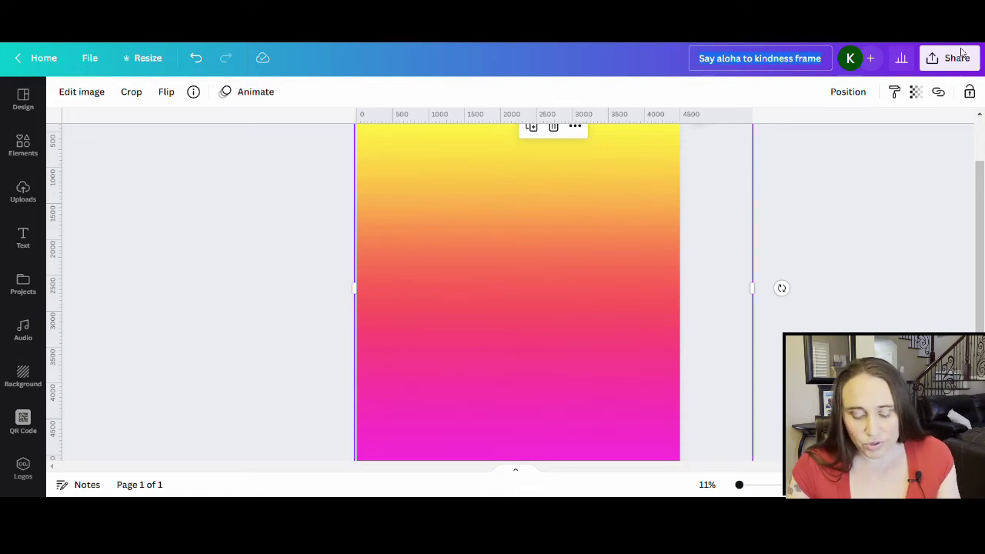
pyautogui.write('sun')
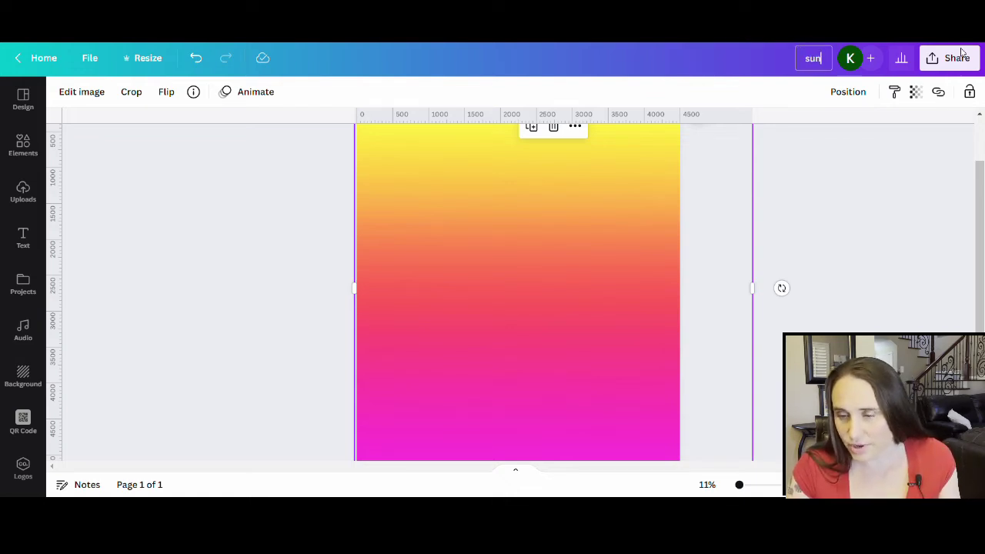
pyautogui.write('set gradie')
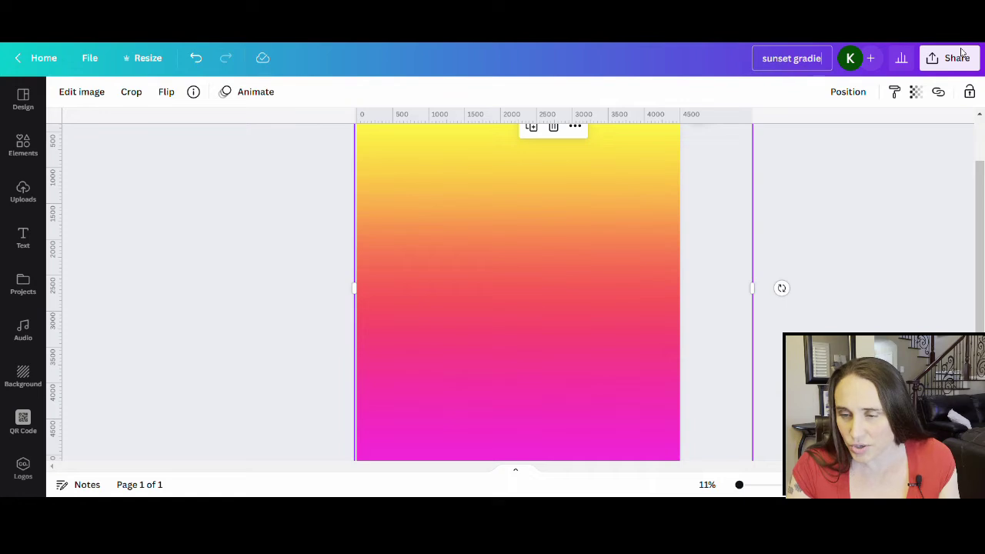
pyautogui.write('nt framde')
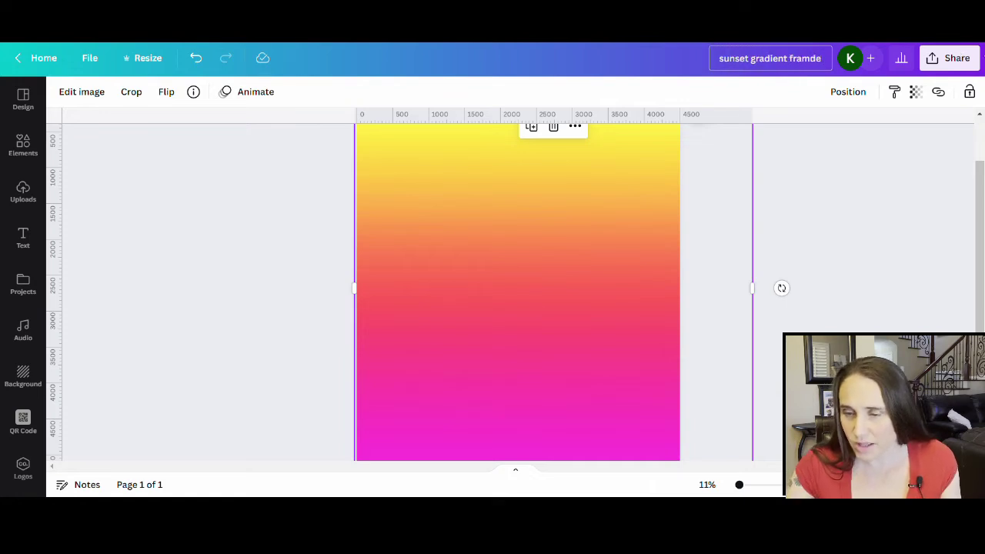
pyautogui.press('BackSpace')
pyautogui.press('BackSpace')
pyautogui.write('e')
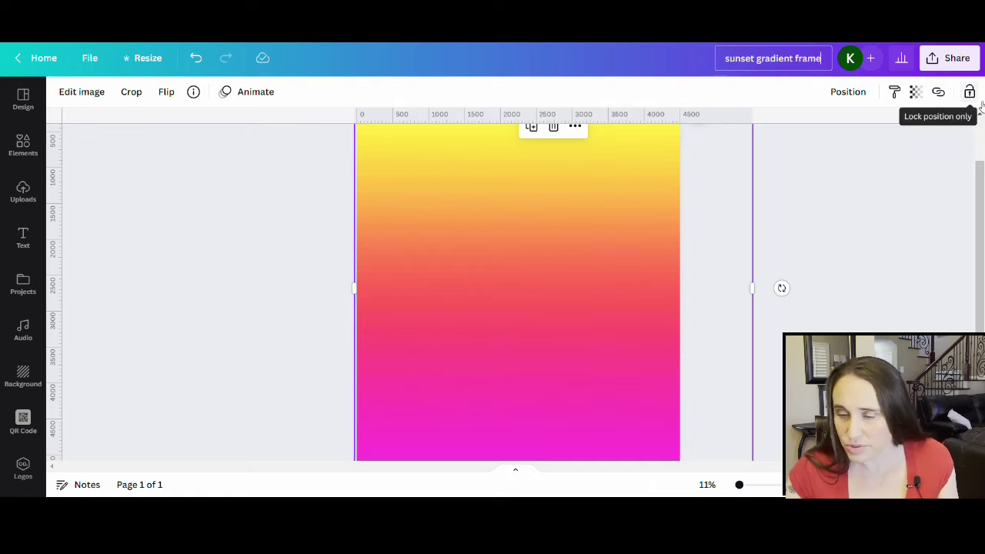
# Download the gradient design as a PNG at size 1 without a transparent background.
pyautogui.click(945, 61)
pyautogui.click(780, 364)
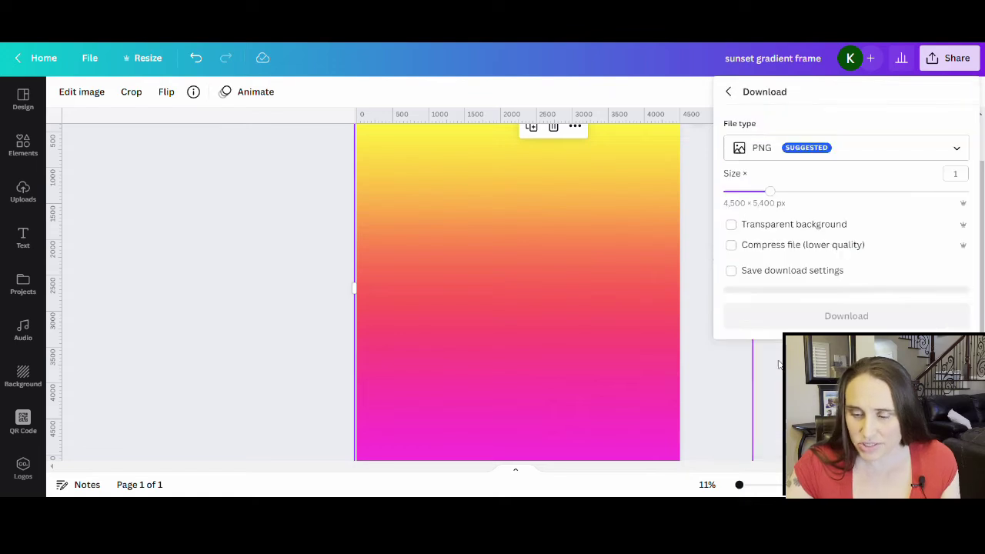
pyautogui.click(811, 318)
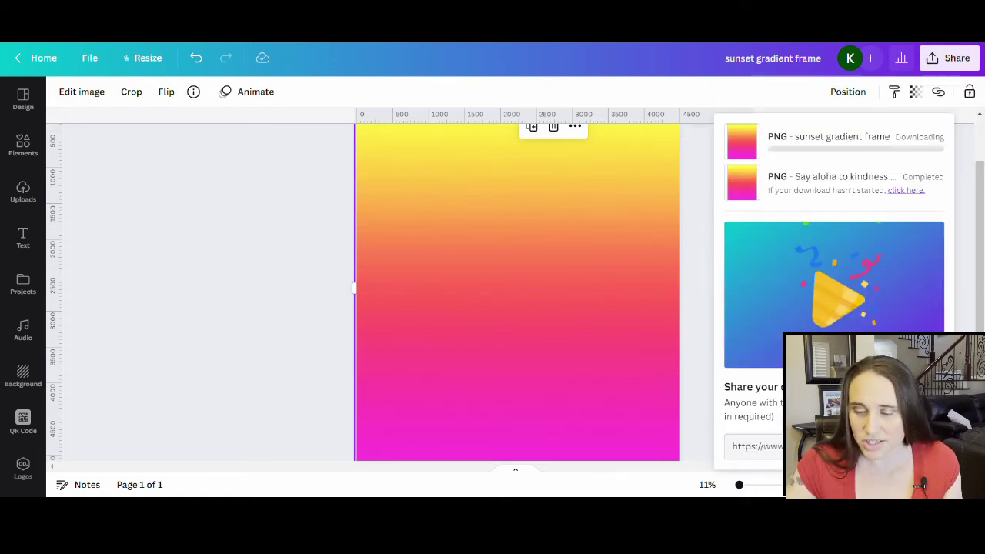
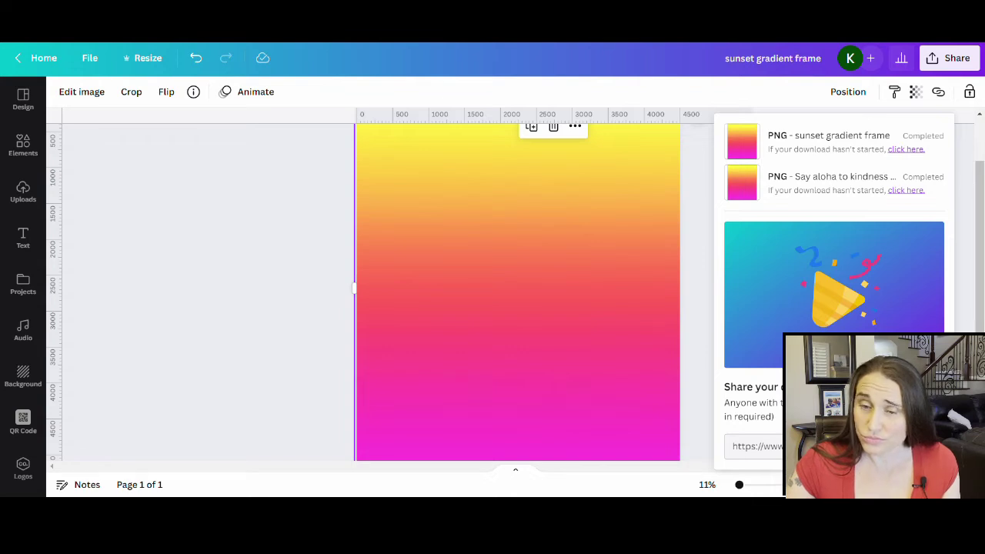
# Switch to Photopea, place the "sunset gradient frame" PNG at full size over the design and keep its layer above the lettering layer.
pyautogui.hotkey('ctrl', 'Tab')
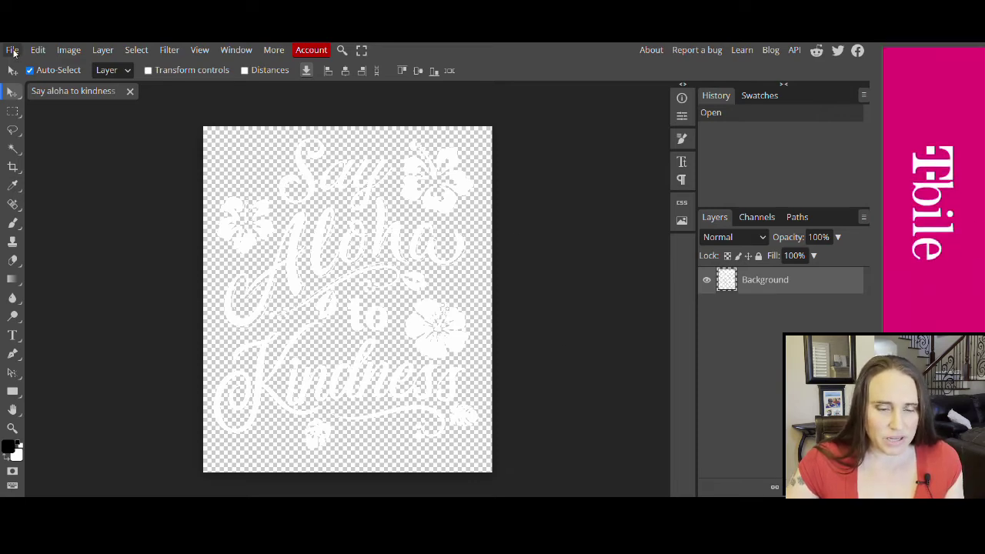
pyautogui.click(13, 50)
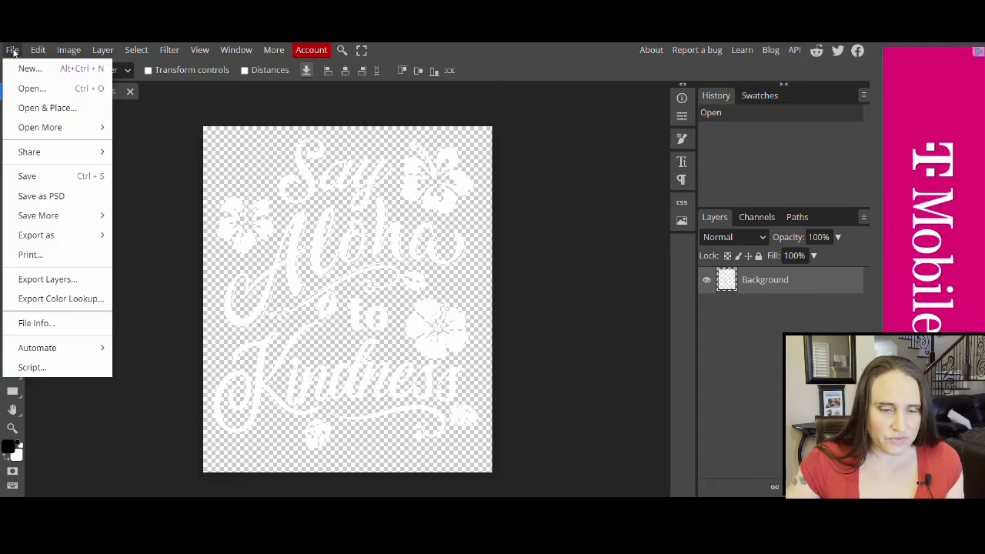
pyautogui.click(30, 107)
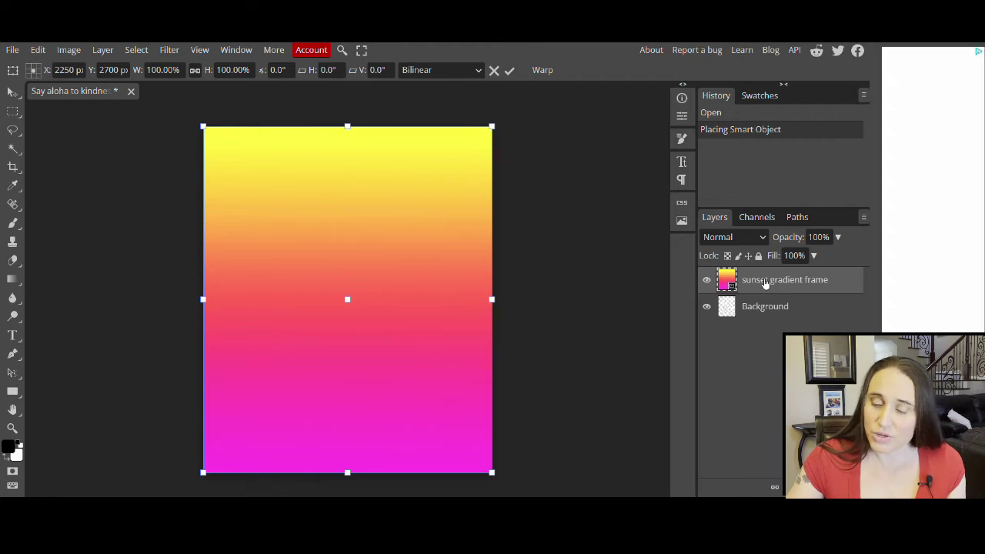
pyautogui.hotkey('ctrl', '[')
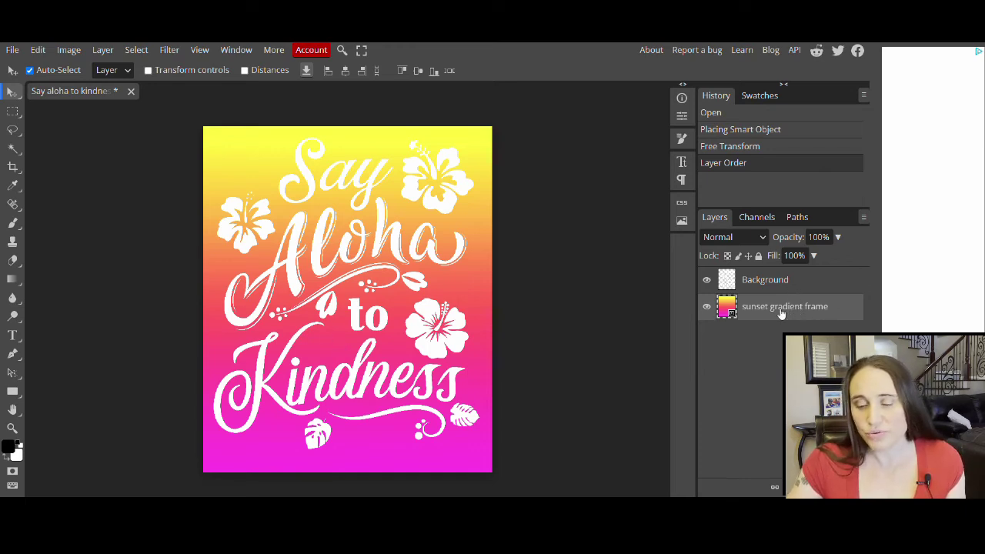
pyautogui.moveTo(779, 304); pyautogui.dragTo(782, 279)
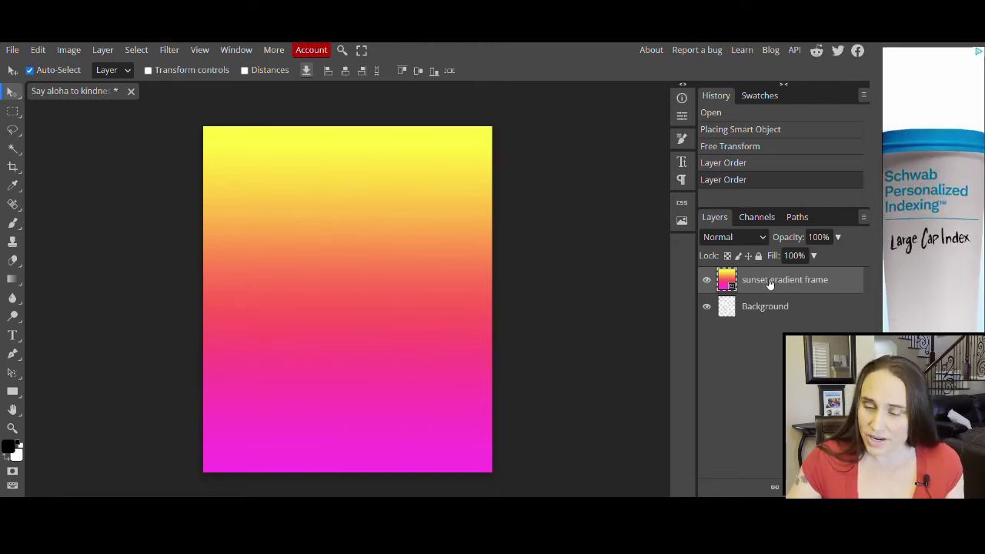
# Apply the sunset gradient frame layer as a clipping mask onto the Background lettering layer beneath it.
pyautogui.click(783, 310)
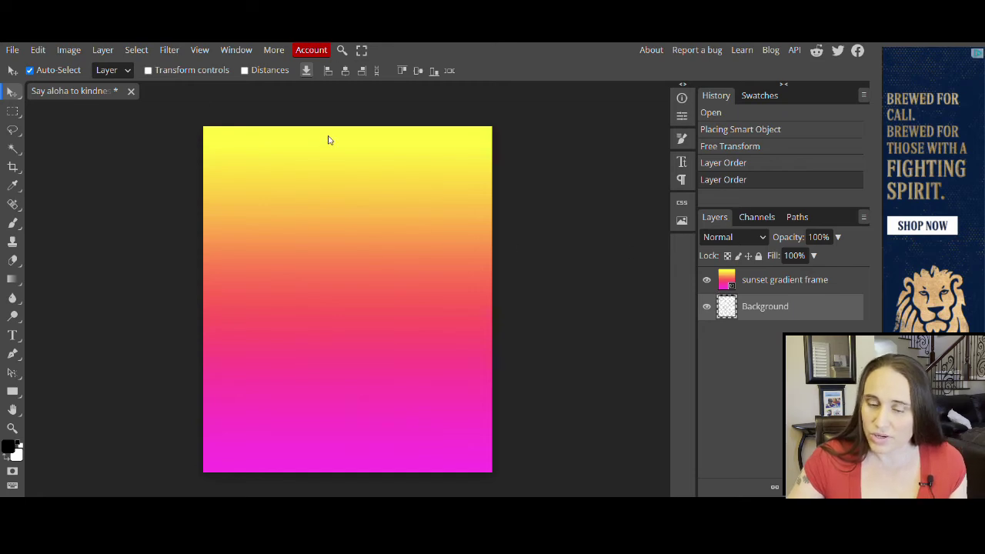
pyautogui.click(761, 280)
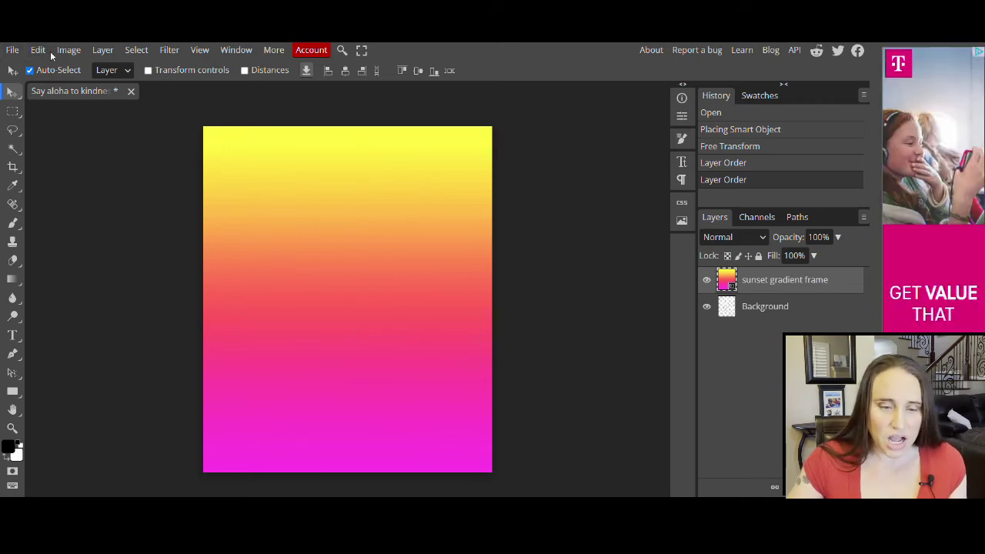
pyautogui.click(103, 50)
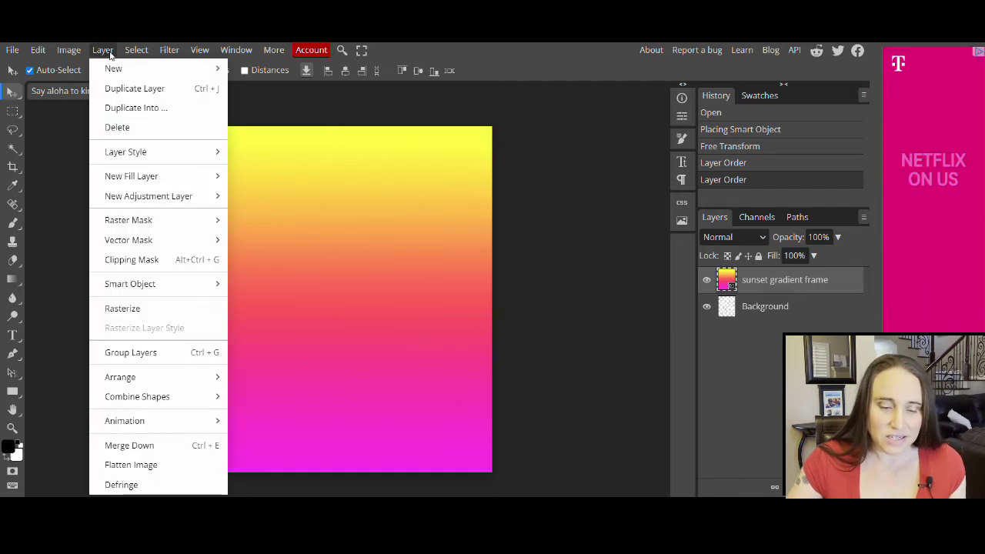
pyautogui.click(132, 260)
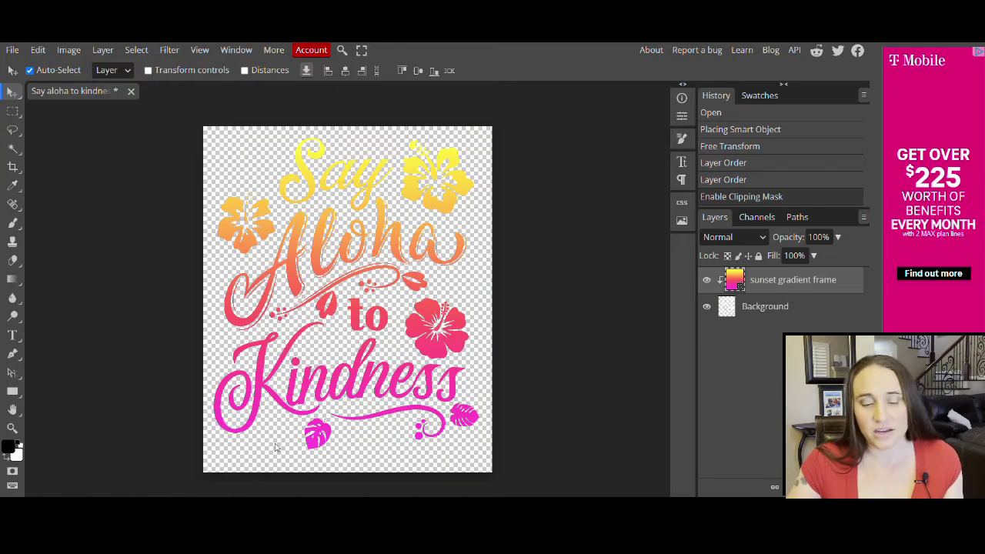
# Export the gradient-colored design as a PNG at 4500 × 5400 px and 100% quality.
pyautogui.click(12, 52)
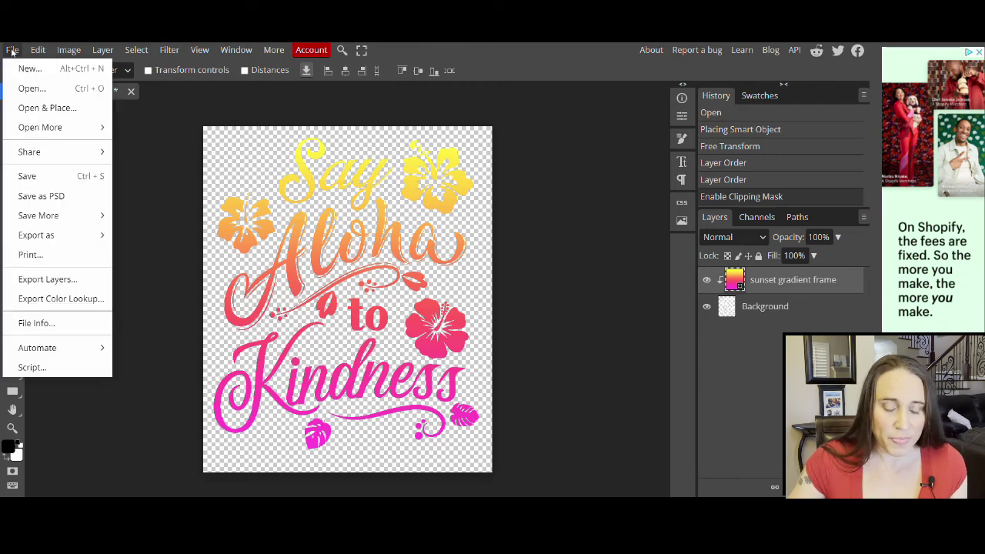
pyautogui.moveTo(27, 239)
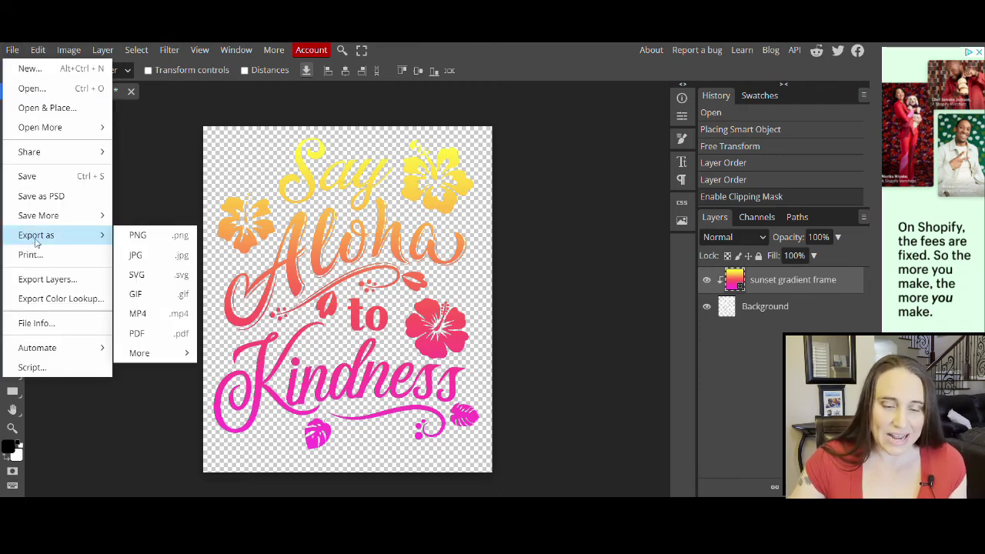
pyautogui.click(144, 243)
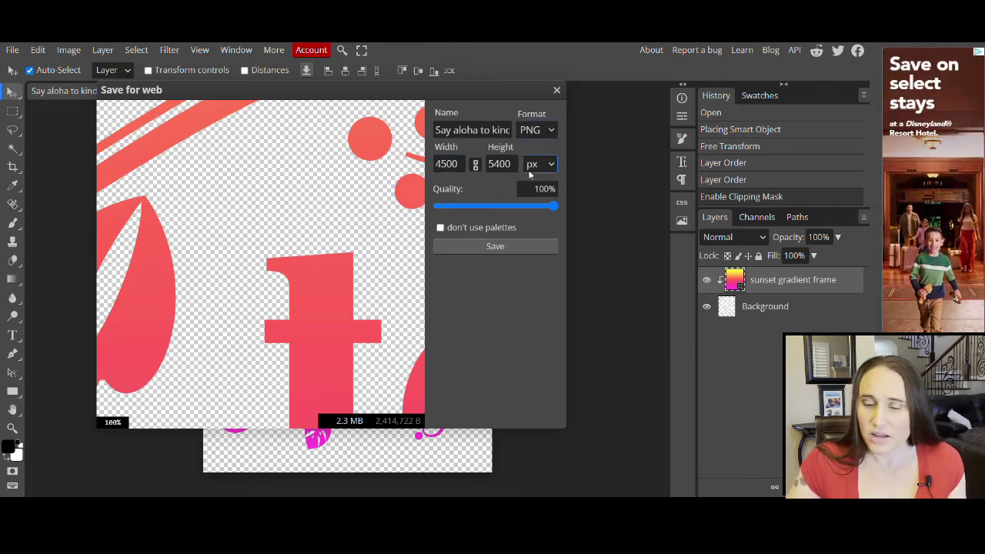
pyautogui.click(480, 246)
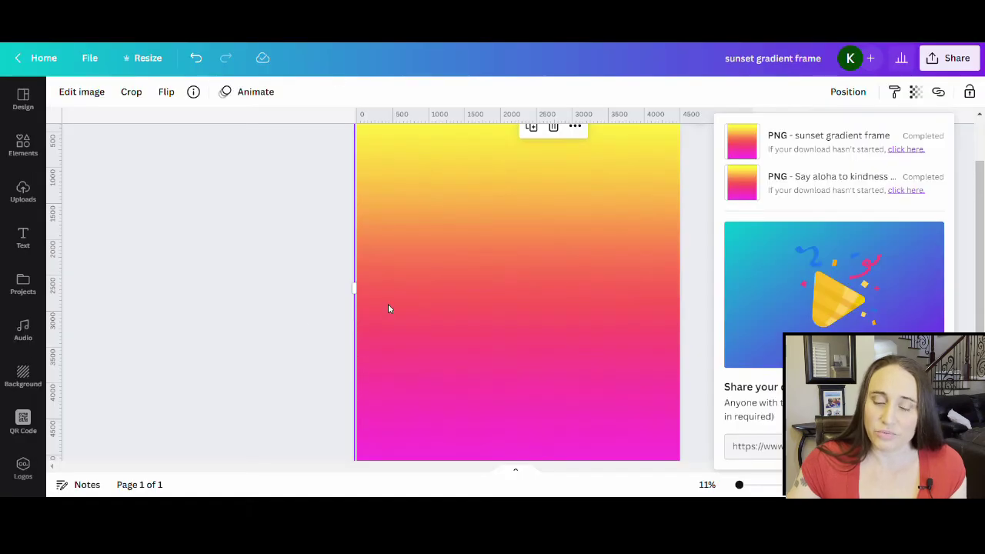
# Switch to Canva, set the gradient image as the page background and examine the white lettering over it.
pyautogui.click(196, 327)
pyautogui.scroll(-1, 849, 229)
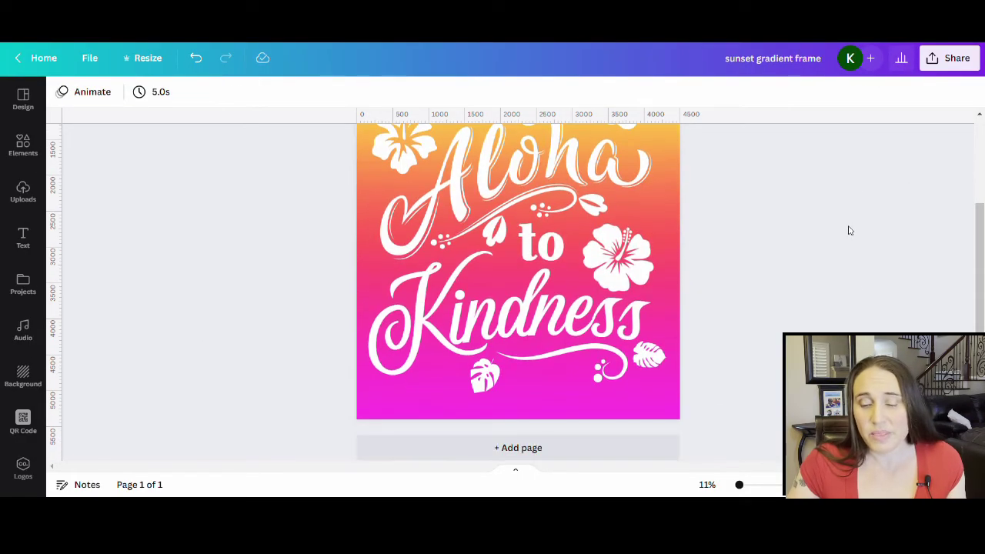
pyautogui.scroll(2, 860, 283)
pyautogui.scroll(-3, 806, 199)
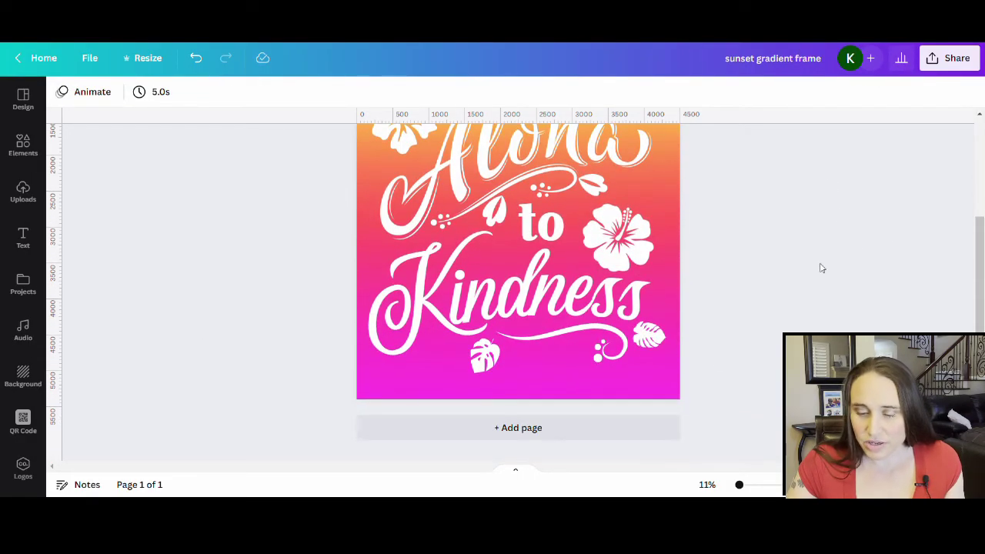
pyautogui.click(638, 384)
pyautogui.scroll(3, 759, 161)
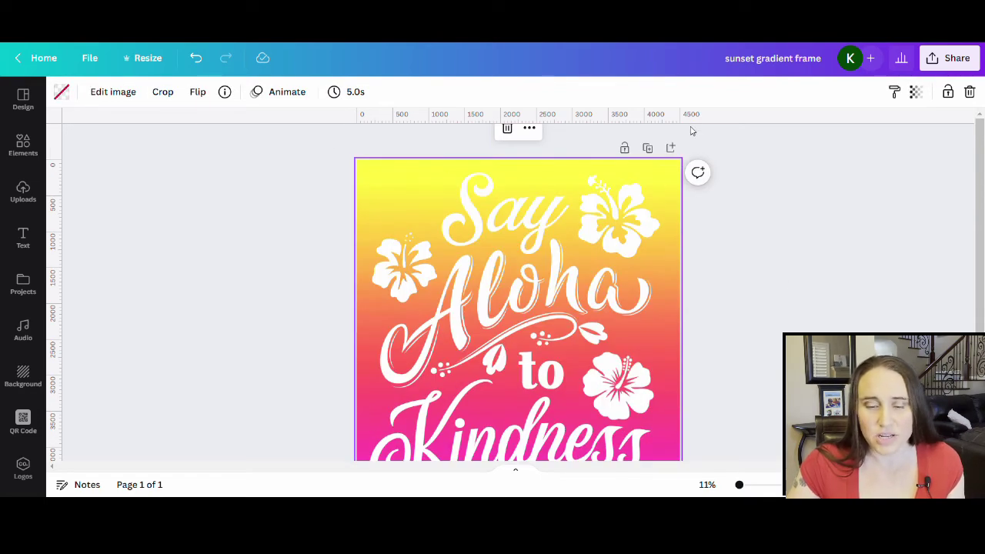
pyautogui.scroll(-3, 774, 374)
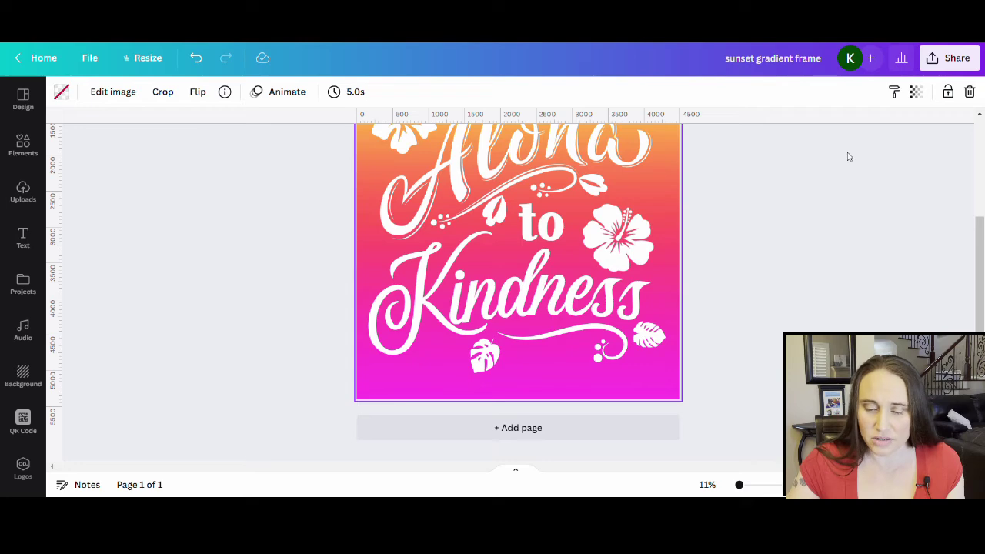
pyautogui.scroll(3, 838, 159)
pyautogui.click(214, 248)
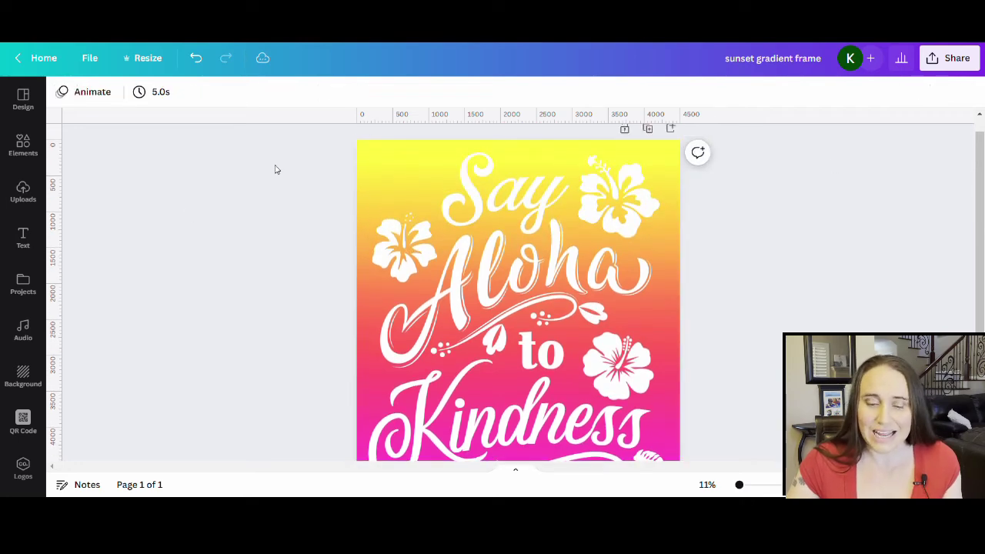
pyautogui.scroll(-3, 787, 240)
pyautogui.scroll(3, 741, 337)
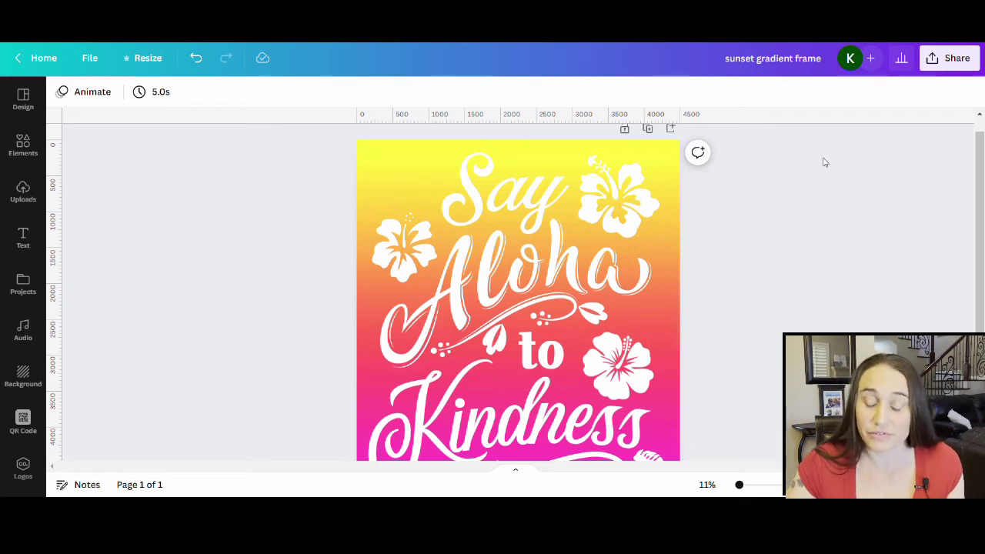
pyautogui.scroll(-2, 762, 239)
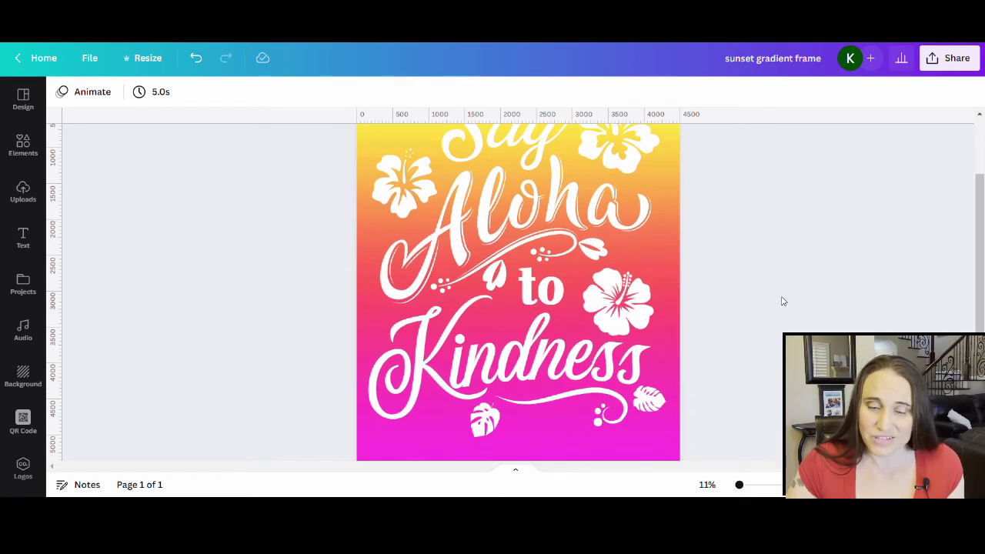
pyautogui.scroll(2, 753, 255)
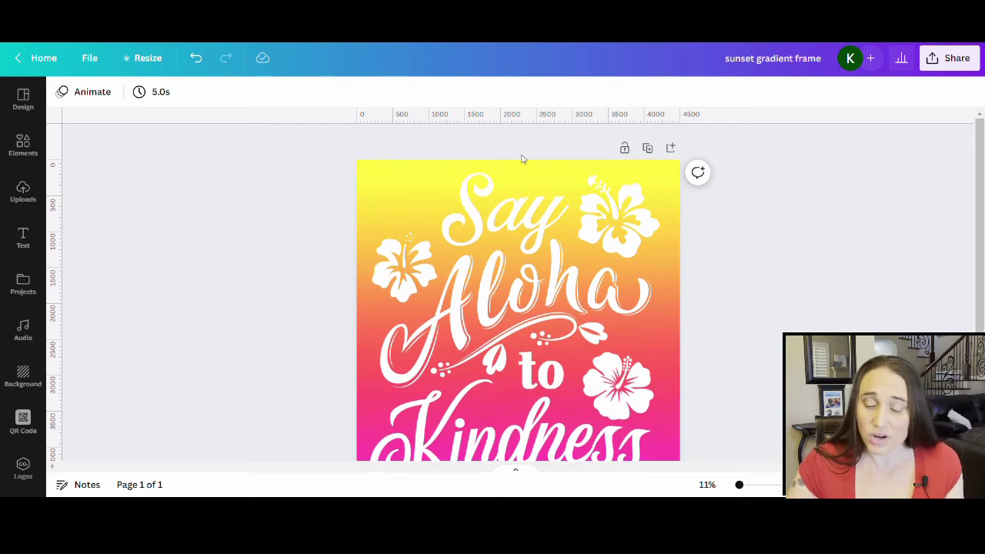
# Detach the gradient image from the page background and delete it, leaving the white lettering on black.
pyautogui.rightClick(372, 181)
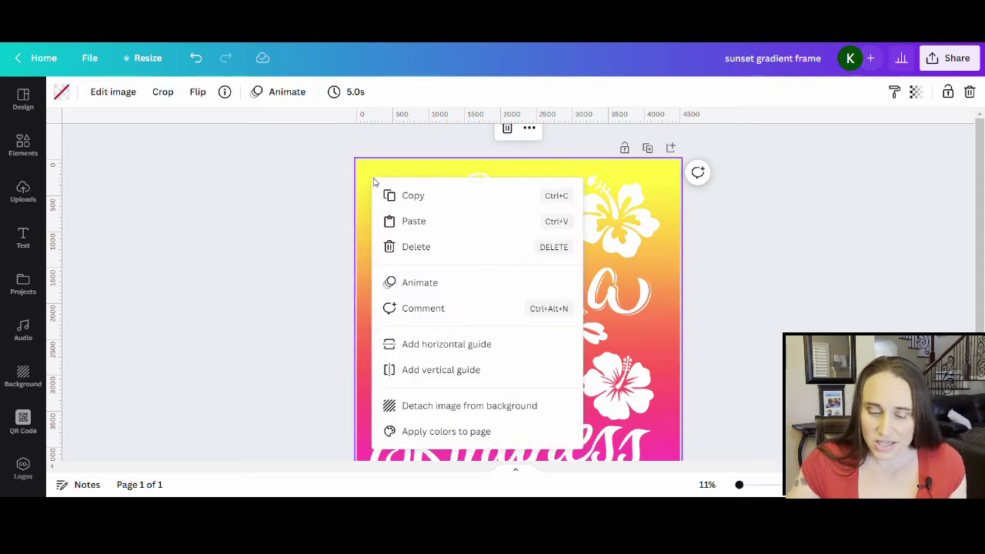
pyautogui.click(428, 408)
pyautogui.scroll(-3, 134, 285)
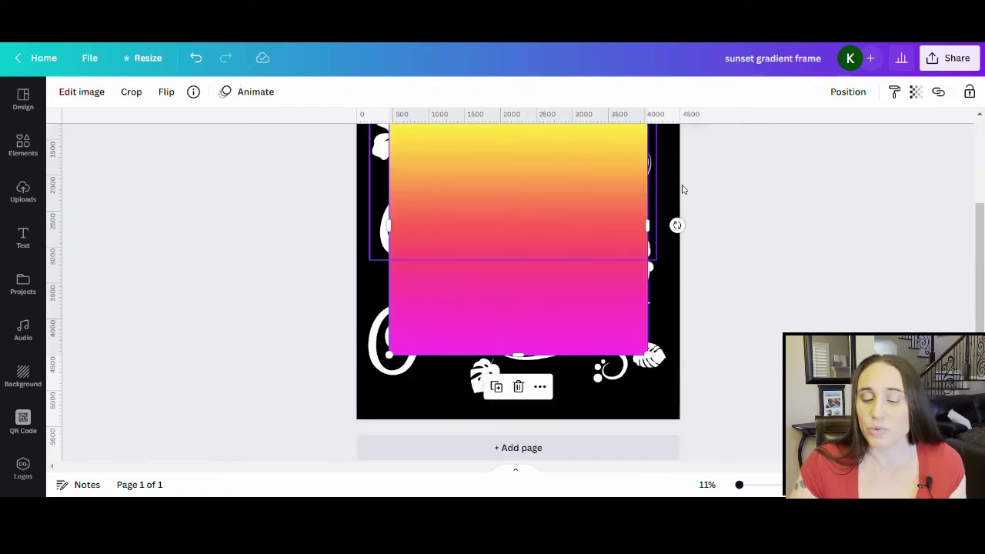
pyautogui.moveTo(513, 264); pyautogui.dragTo(7, 200)
pyautogui.press('Delete')
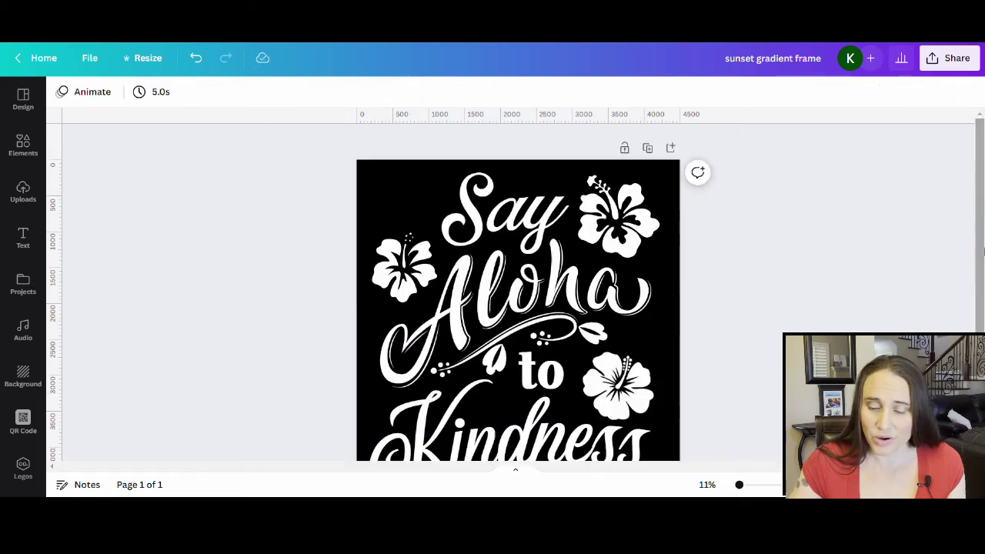
# Upload the exported gradient-colored "Say Aloha to Kindness" PNG to the image uploads.
pyautogui.scroll(2, 974, 208)
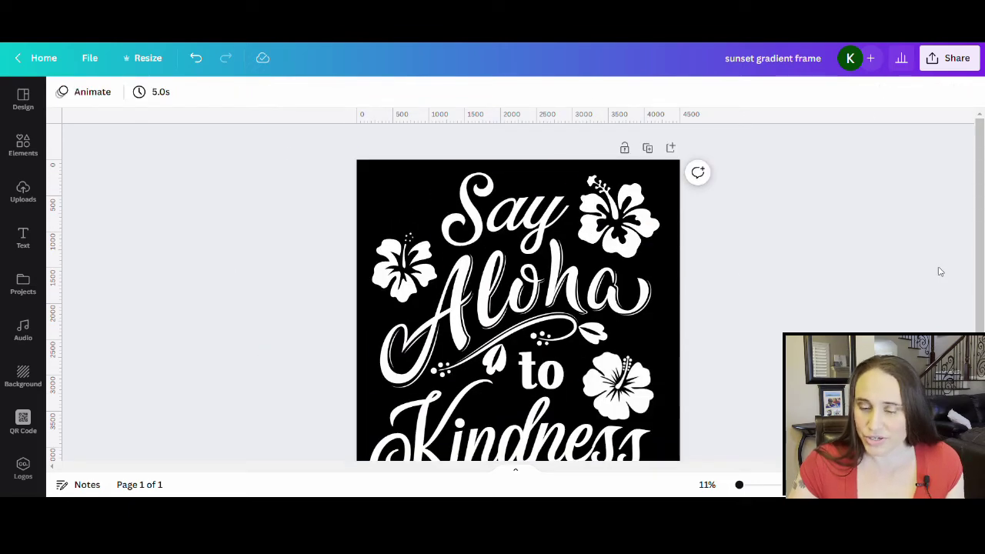
pyautogui.scroll(-3, 516, 292)
pyautogui.scroll(3, 515, 293)
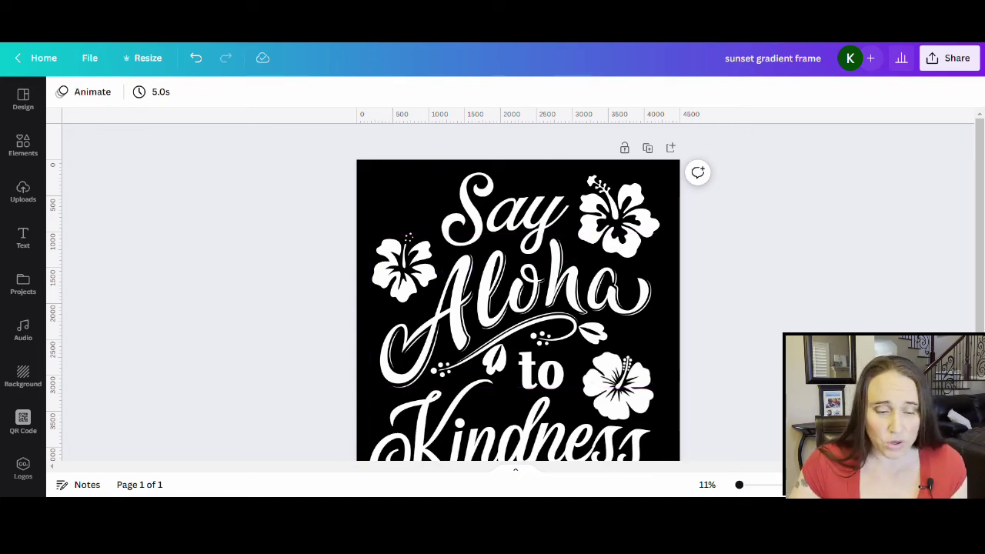
pyautogui.scroll(-2, 585, 431)
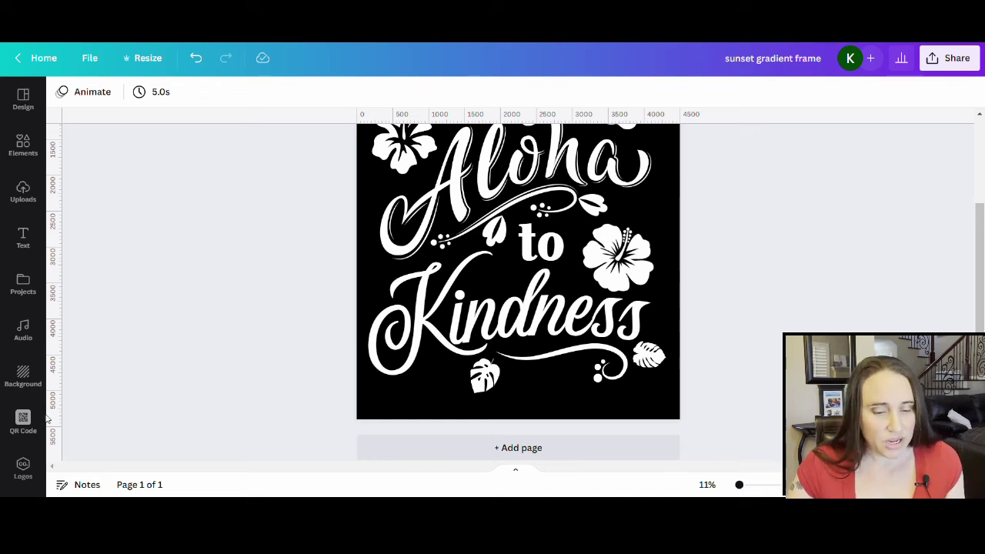
pyautogui.click(30, 198)
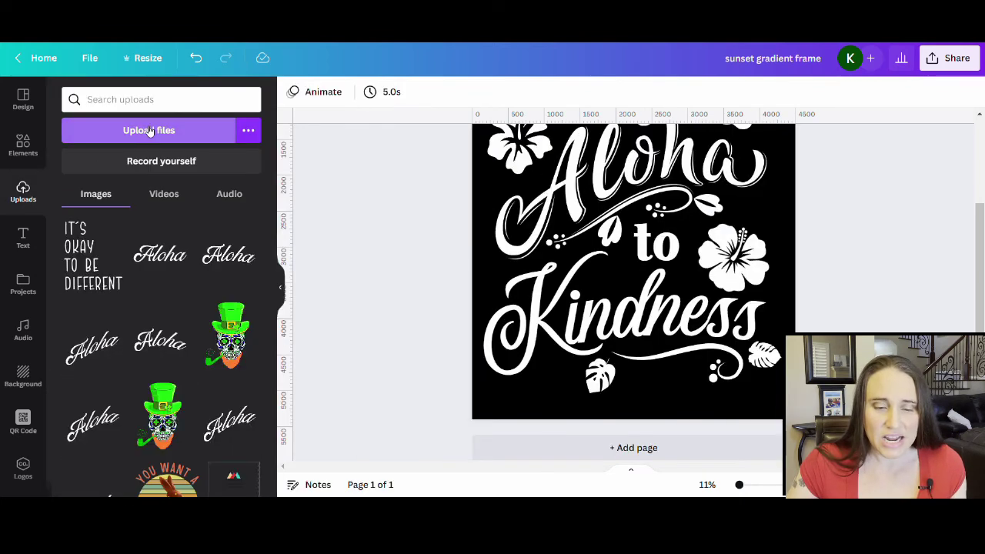
pyautogui.click(141, 131)
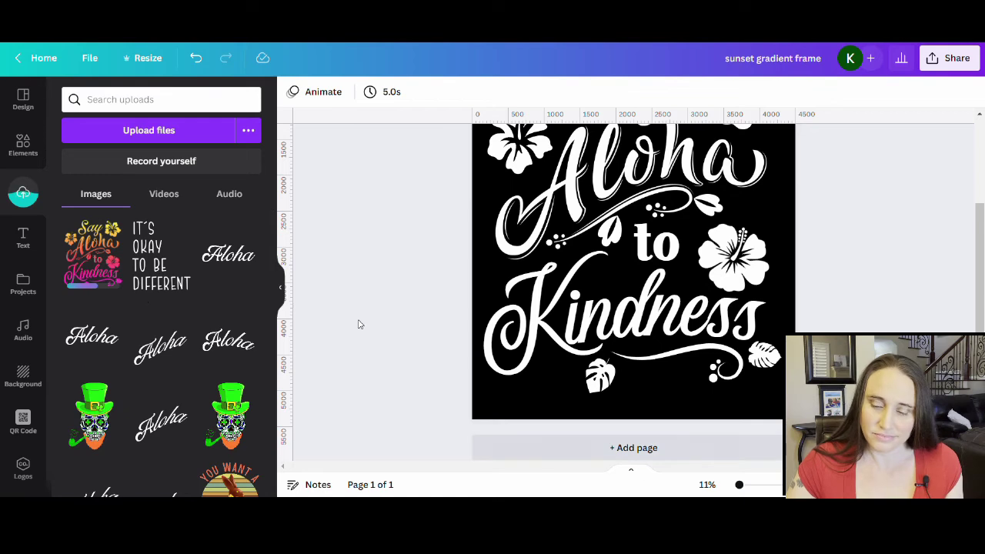
# Add a second page after the white design and place the uploaded gradient-colored artwork on it.
pyautogui.click(660, 450)
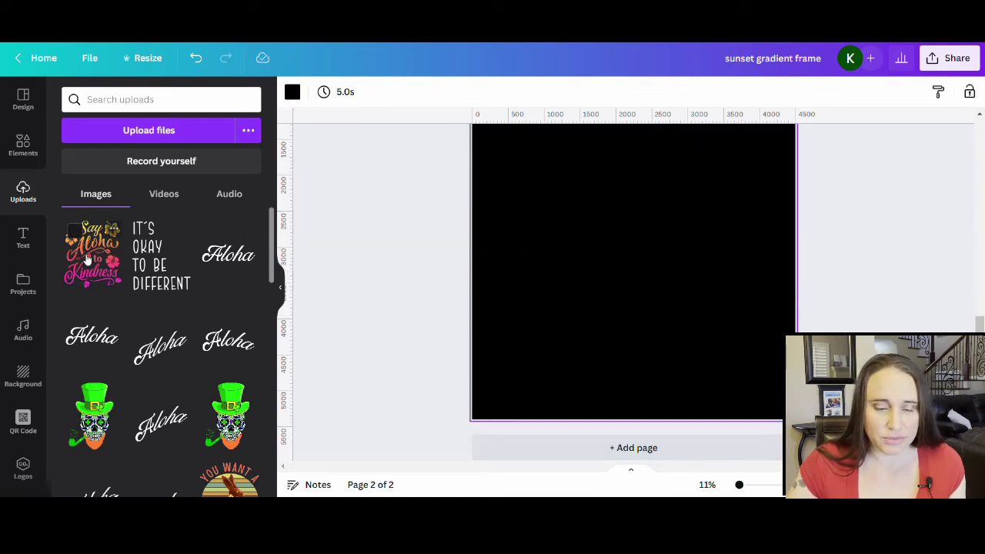
pyautogui.moveTo(87, 260); pyautogui.dragTo(574, 249)
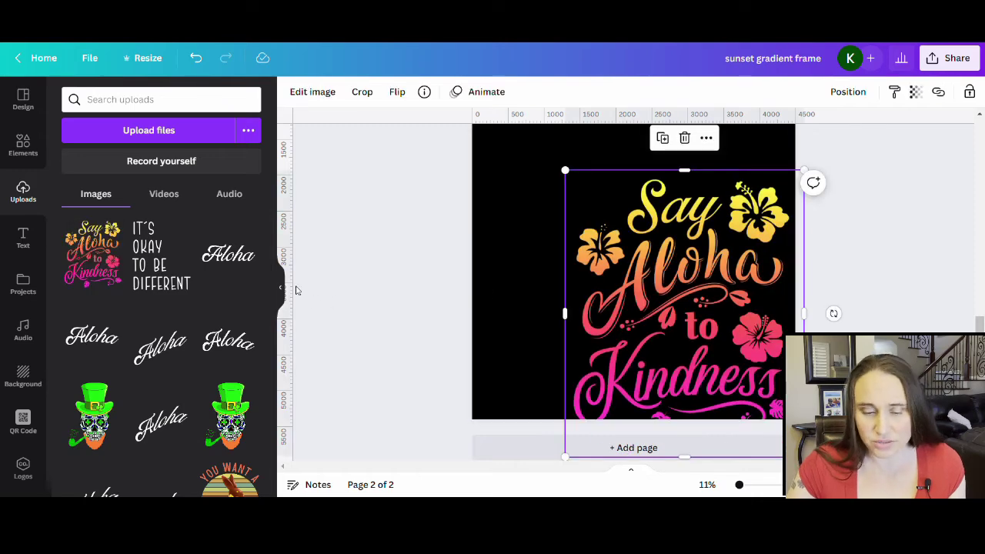
pyautogui.click(279, 291)
# Enlarge the gradient-colored artwork and center it so it nearly fills the width of page 2.
pyautogui.moveTo(570, 364); pyautogui.dragTo(501, 328)
pyautogui.scroll(2, 546, 338)
pyautogui.scroll(-3, 503, 335)
pyautogui.moveTo(613, 327); pyautogui.dragTo(651, 401)
pyautogui.scroll(3, 526, 350)
pyautogui.moveTo(541, 345); pyautogui.dragTo(543, 339)
# Compare the white lettering on page 1 with the gradient-colored lettering on page 2.
pyautogui.scroll(10, 543, 339)
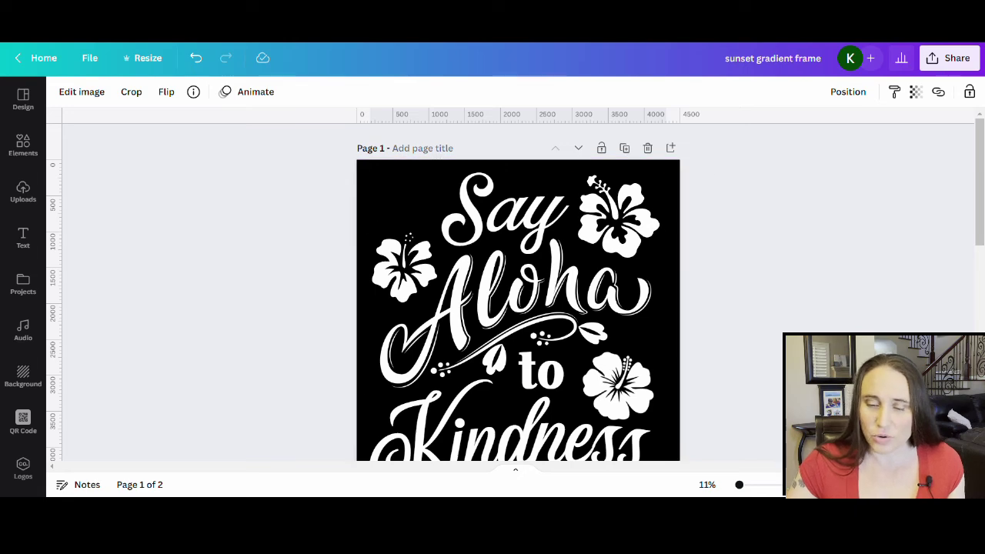
pyautogui.scroll(-3, 615, 254)
pyautogui.scroll(-3, 736, 200)
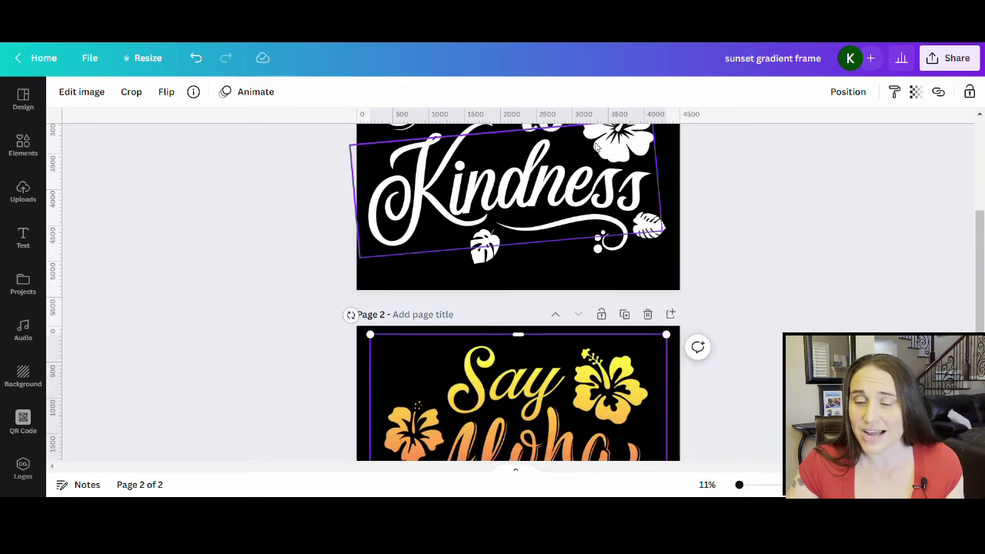
pyautogui.scroll(-3, 708, 370)
pyautogui.scroll(-3, 695, 367)
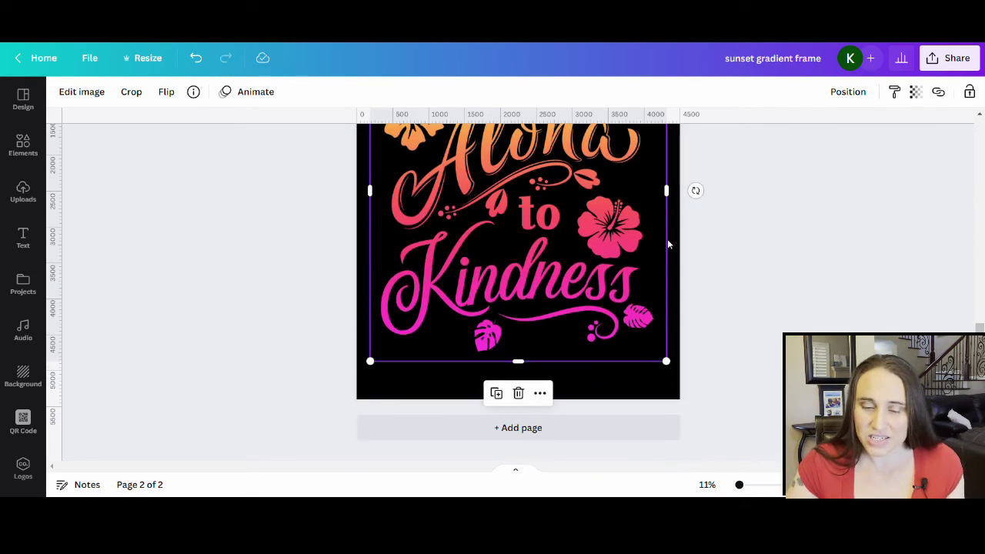
# Enlarge the gradient-colored artwork on page 2 until it spans the full page width.
pyautogui.scroll(3, 695, 431)
pyautogui.scroll(-3, 754, 348)
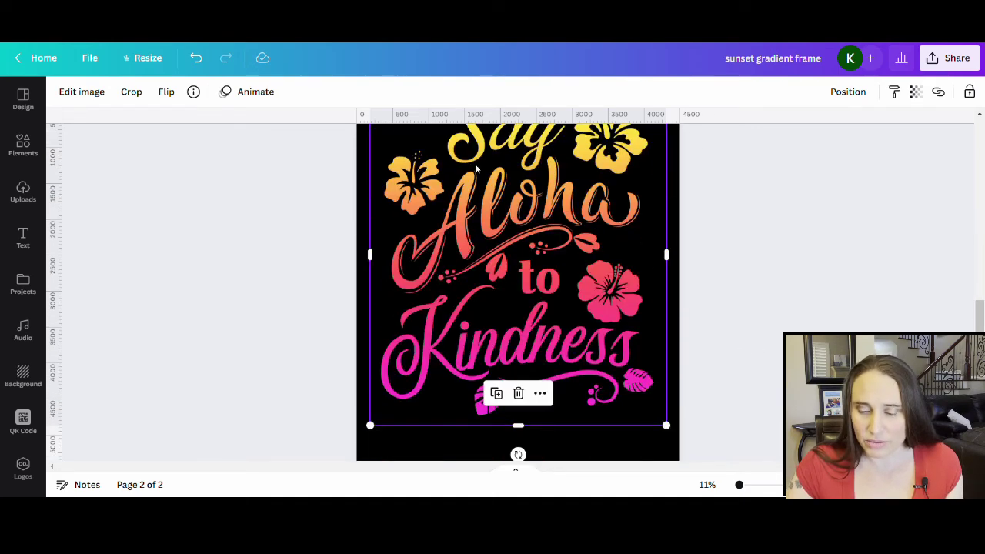
pyautogui.scroll(2, 711, 243)
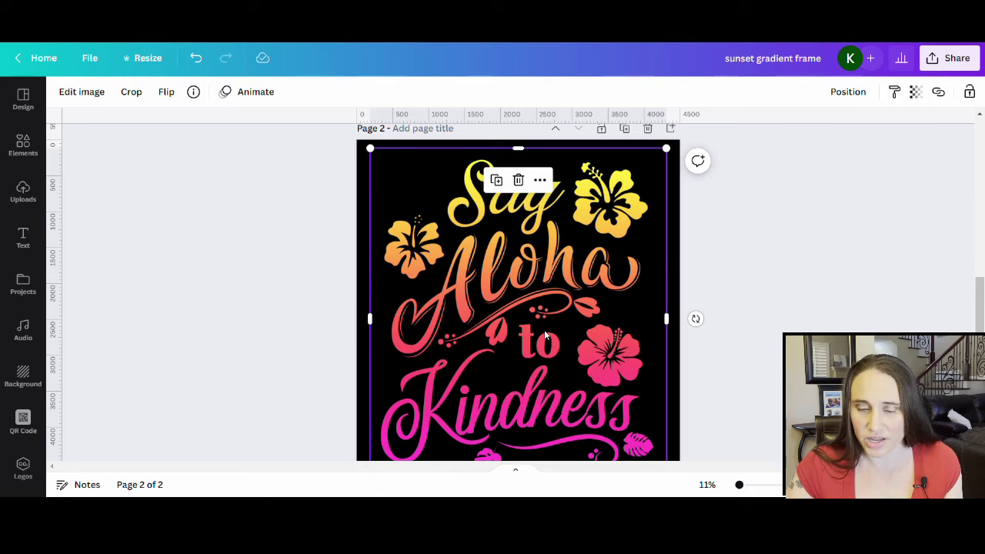
pyautogui.scroll(-2, 770, 314)
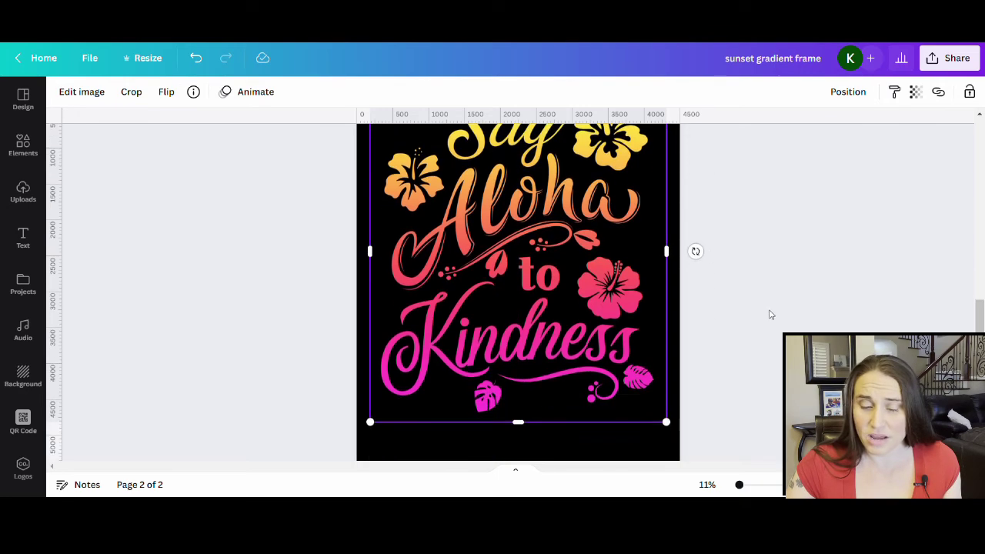
pyautogui.click(783, 310)
pyautogui.scroll(3, 785, 308)
pyautogui.scroll(-4, 785, 308)
pyautogui.click(420, 339)
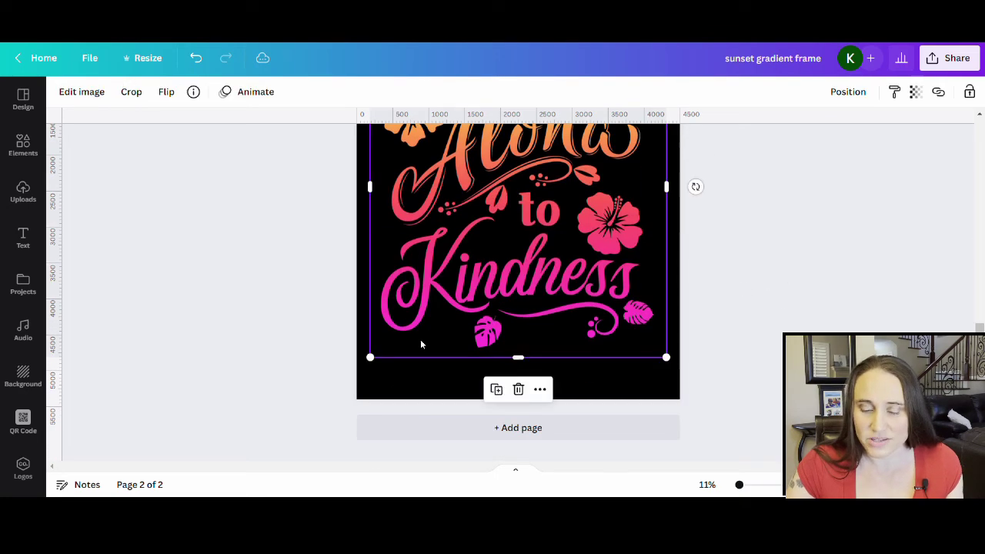
pyautogui.moveTo(369, 368); pyautogui.dragTo(359, 383)
pyautogui.moveTo(675, 381); pyautogui.dragTo(685, 391)
pyautogui.click(778, 356)
# Check the artwork's horizontal centering with a temporary vertical guide down the middle of the page, and remove the guide.
pyautogui.scroll(3, 779, 359)
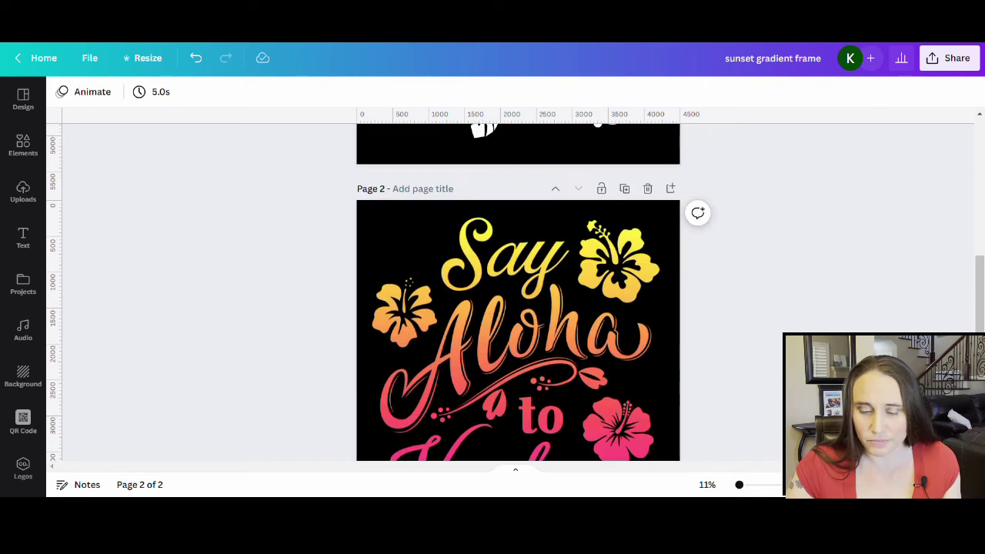
pyautogui.scroll(-2, 779, 358)
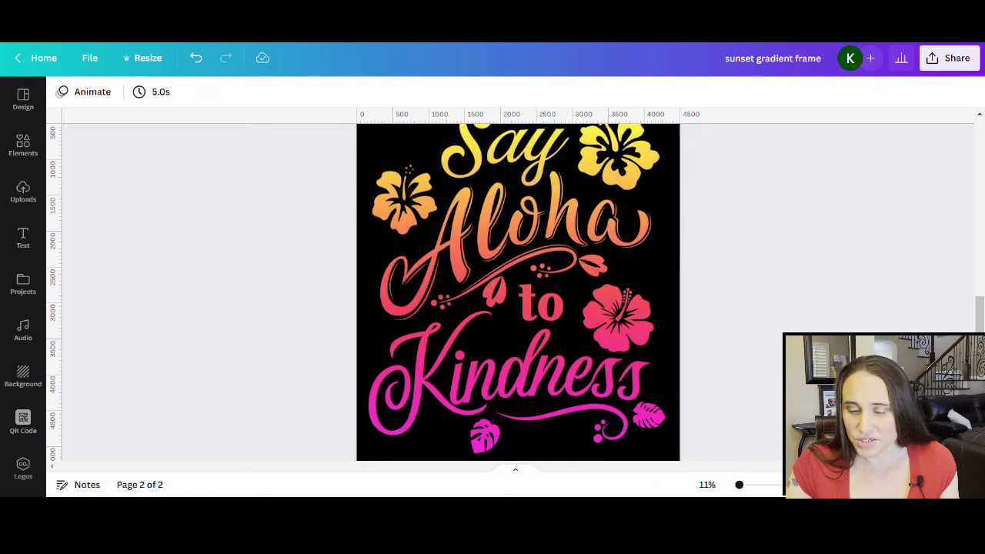
pyautogui.scroll(1, 532, 344)
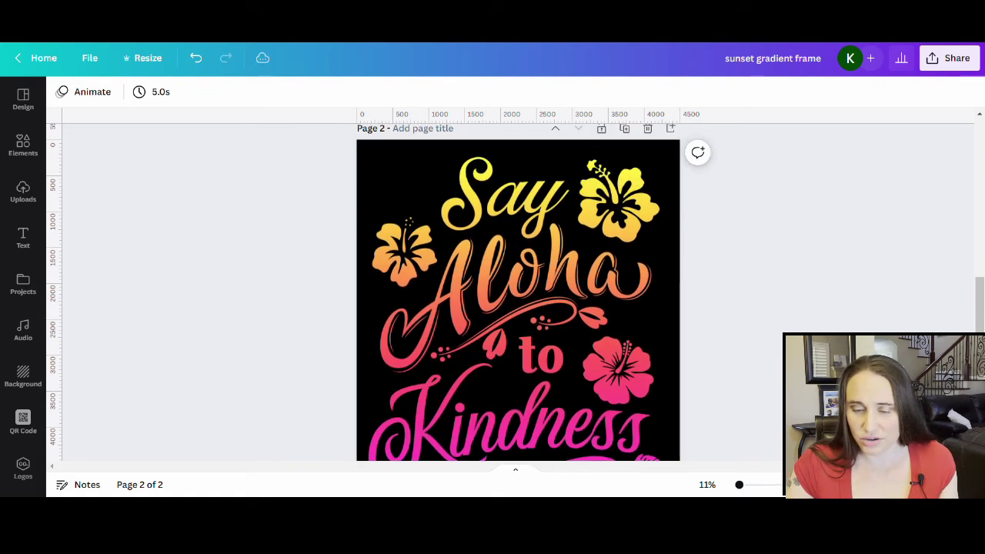
pyautogui.click(533, 344)
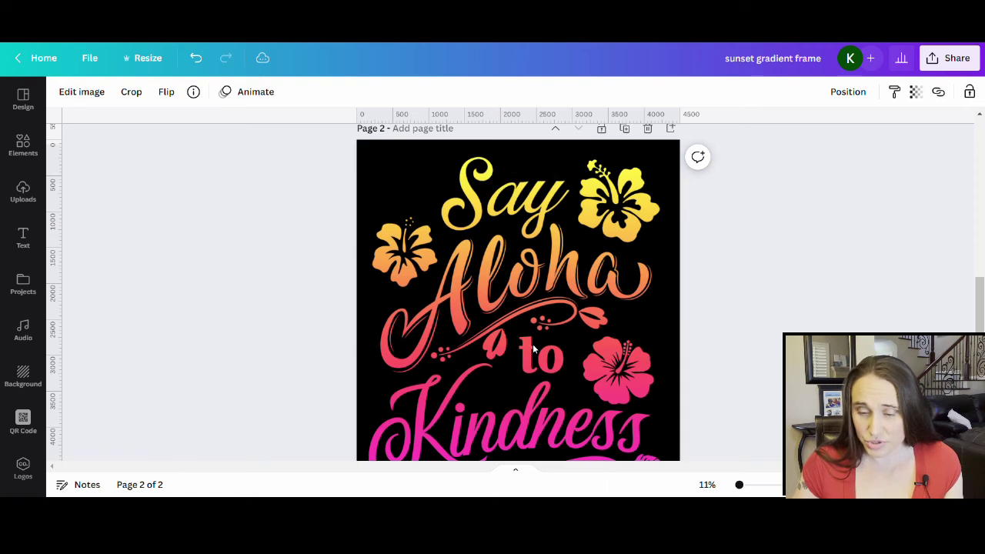
pyautogui.click(545, 370)
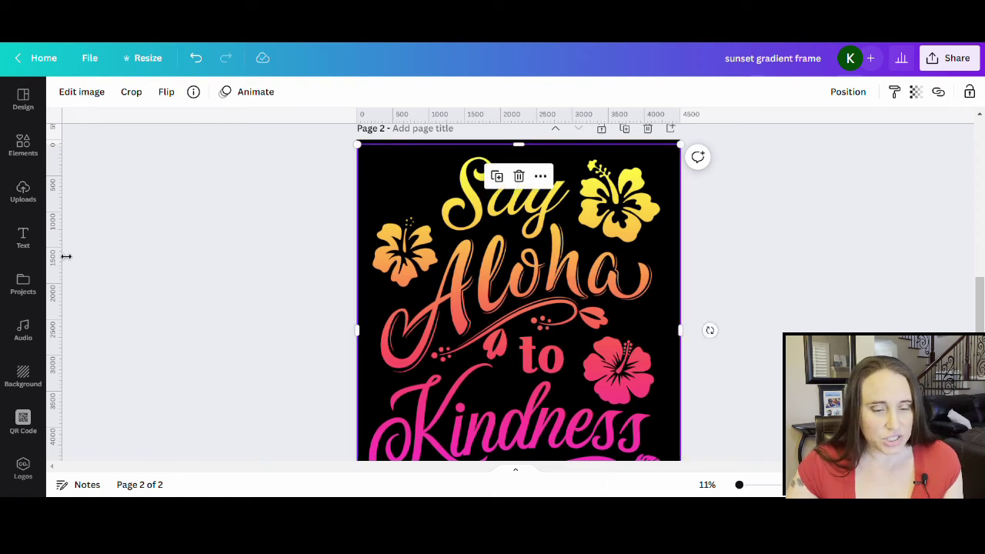
pyautogui.moveTo(69, 257); pyautogui.dragTo(528, 291)
pyautogui.scroll(-3, 832, 290)
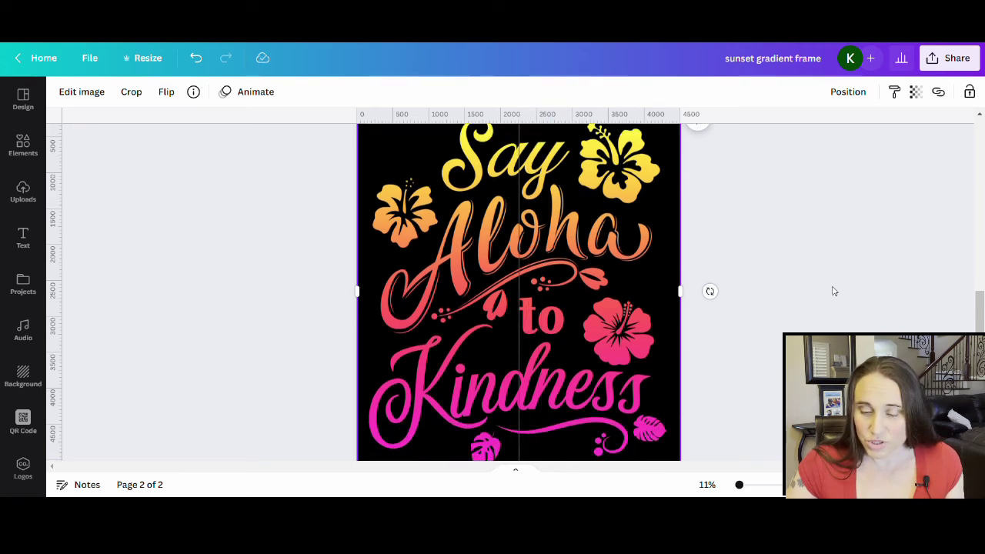
pyautogui.scroll(7, 832, 291)
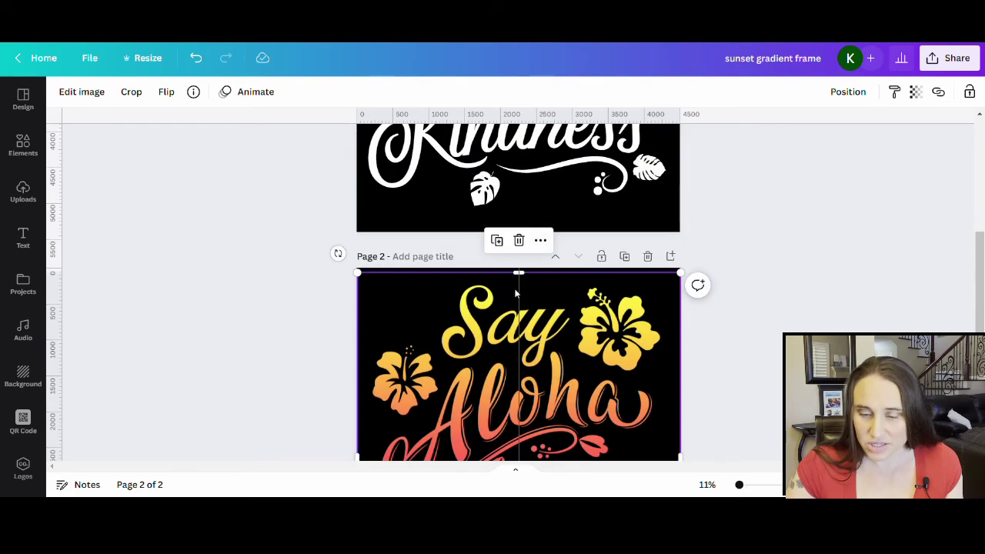
pyautogui.moveTo(516, 292); pyautogui.dragTo(22, 285)
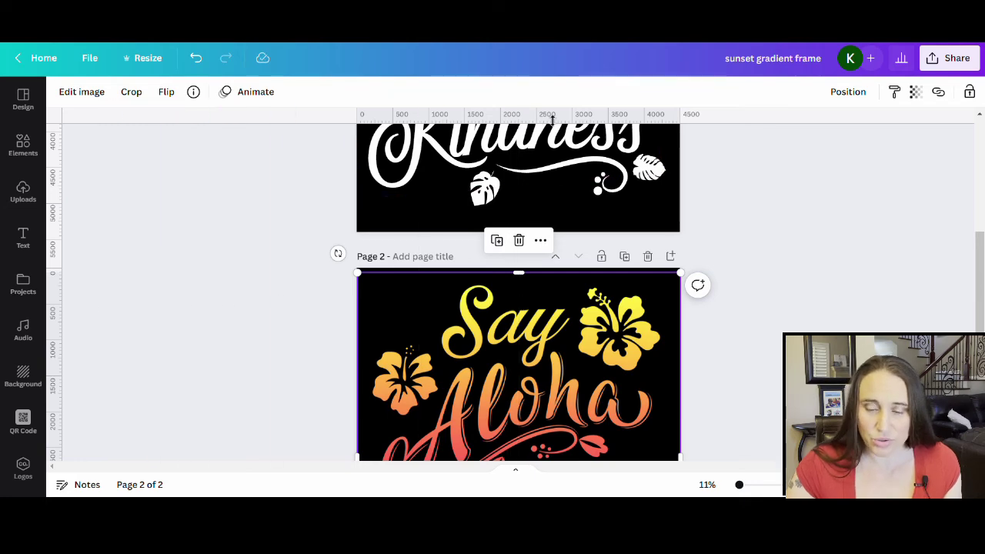
pyautogui.scroll(-3, 817, 279)
pyautogui.click(785, 287)
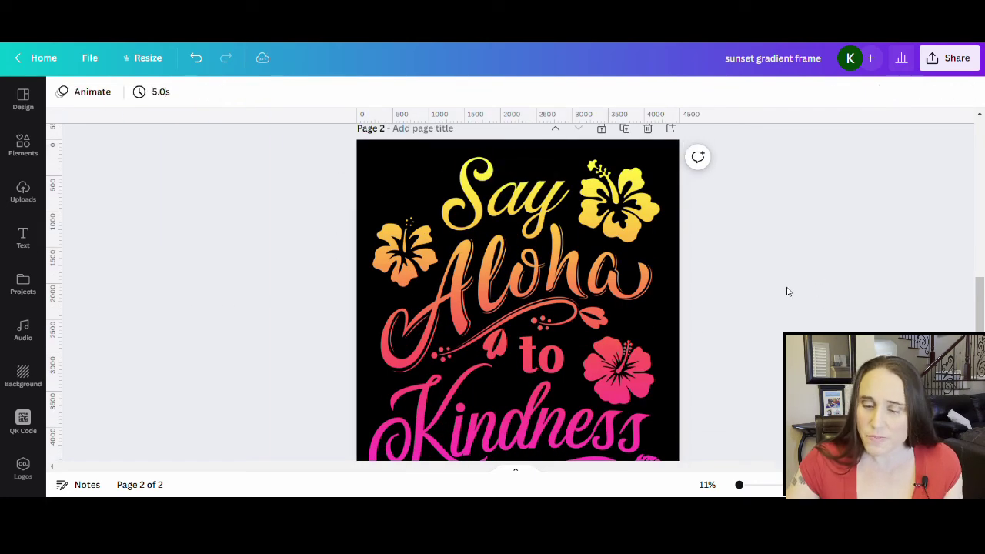
# Adjust the gradient-colored artwork's brightness to 35, contrast to 12 and saturation to 25.
pyautogui.scroll(-2, 782, 262)
pyautogui.scroll(2, 787, 277)
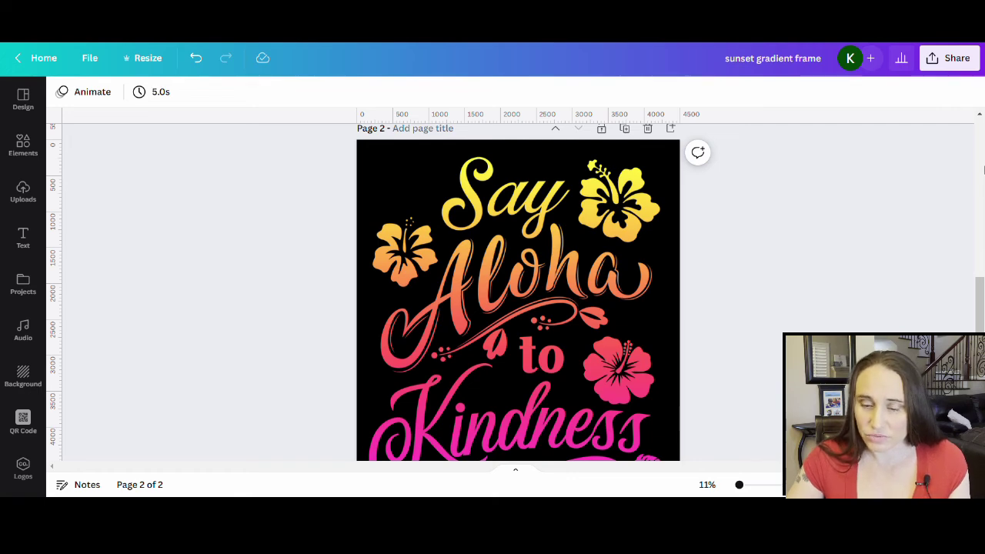
pyautogui.scroll(-2, 984, 170)
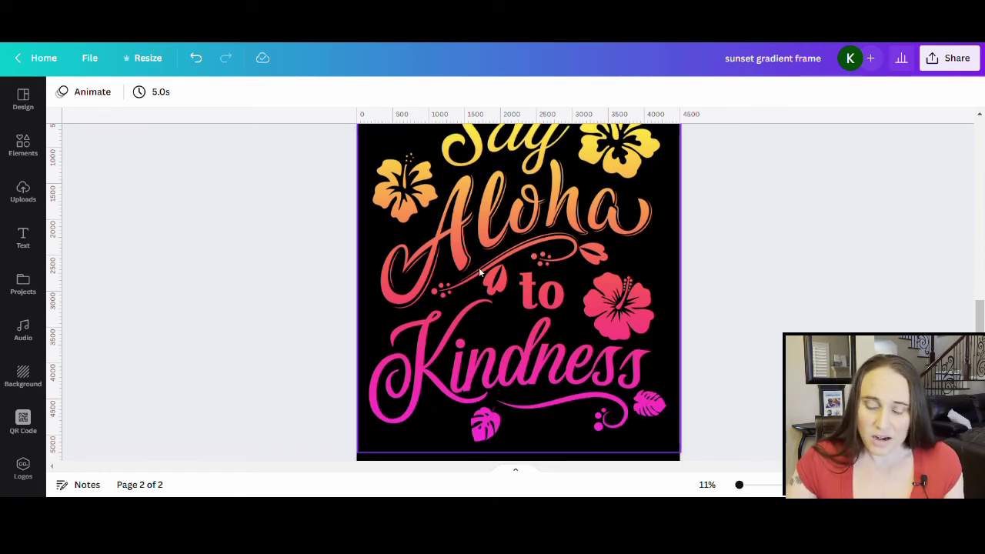
pyautogui.scroll(2, 644, 289)
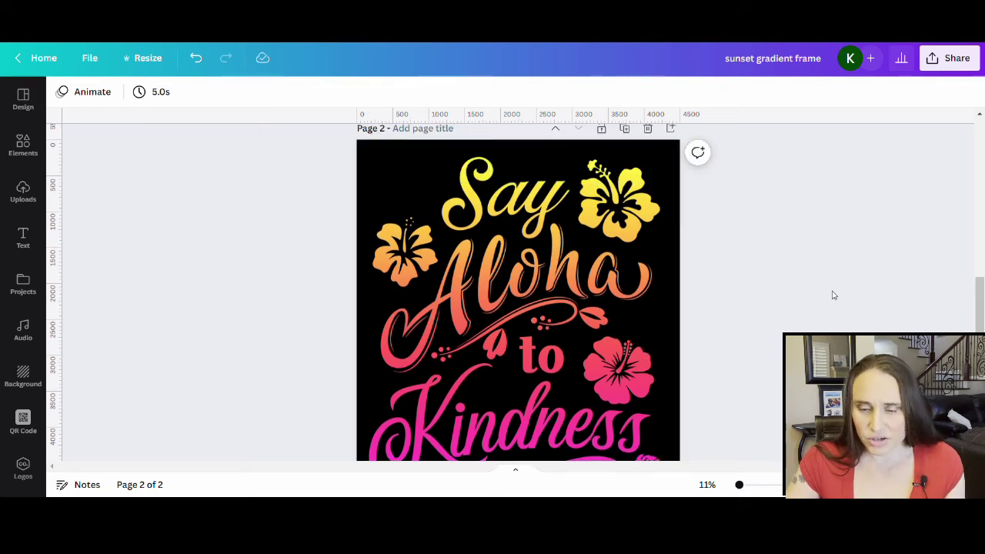
pyautogui.click(483, 318)
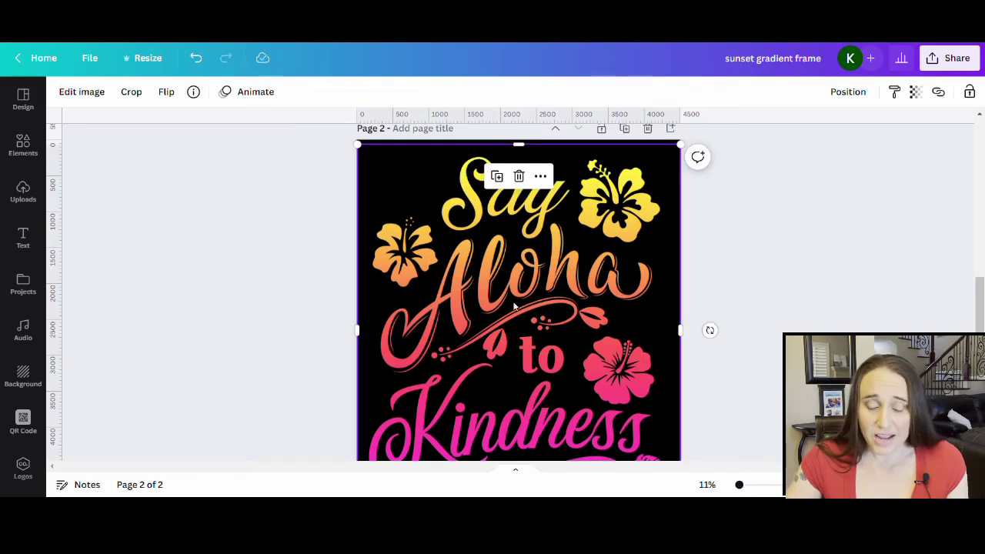
pyautogui.click(81, 93)
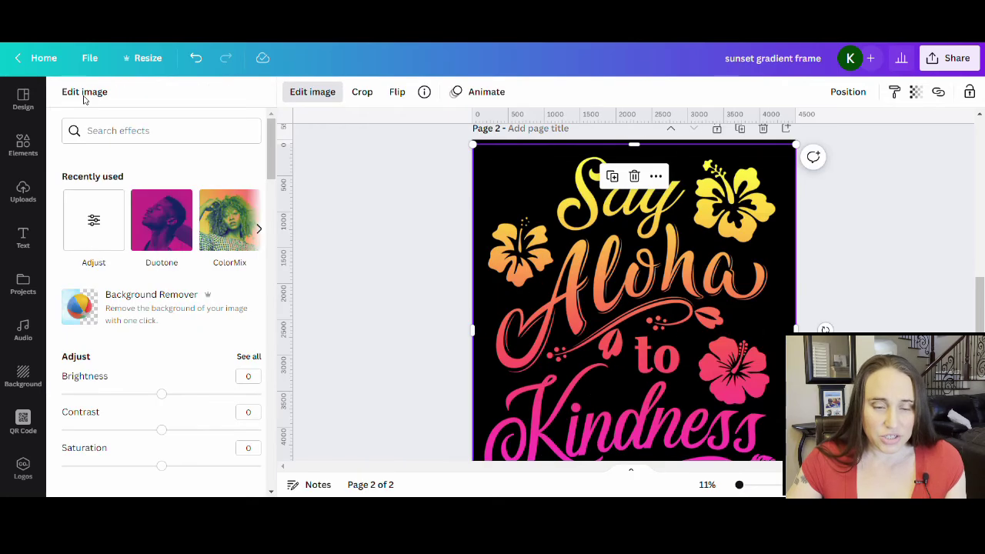
pyautogui.scroll(-3, 174, 209)
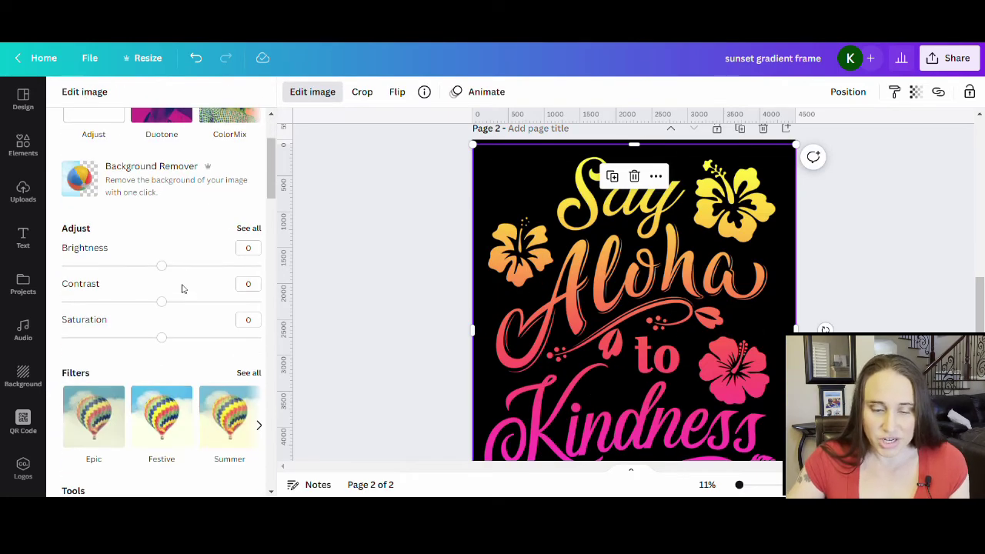
pyautogui.moveTo(165, 266); pyautogui.dragTo(197, 267)
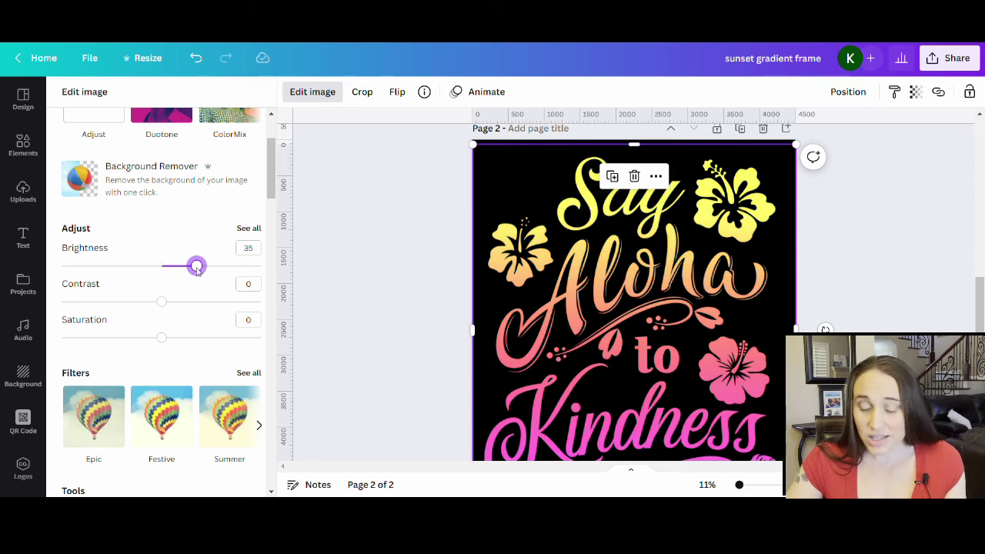
pyautogui.moveTo(162, 339); pyautogui.dragTo(206, 349)
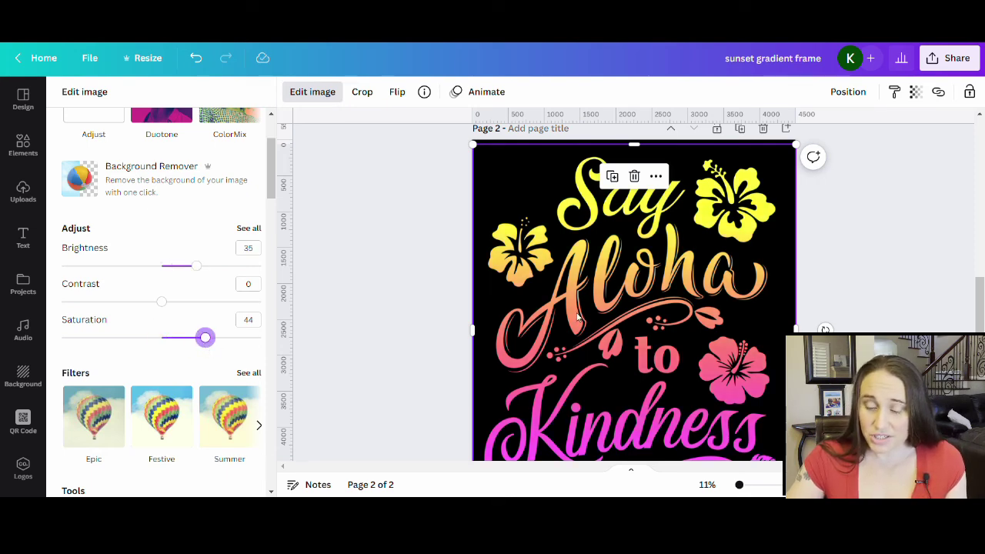
pyautogui.scroll(-2, 541, 300)
pyautogui.moveTo(162, 301); pyautogui.dragTo(187, 337)
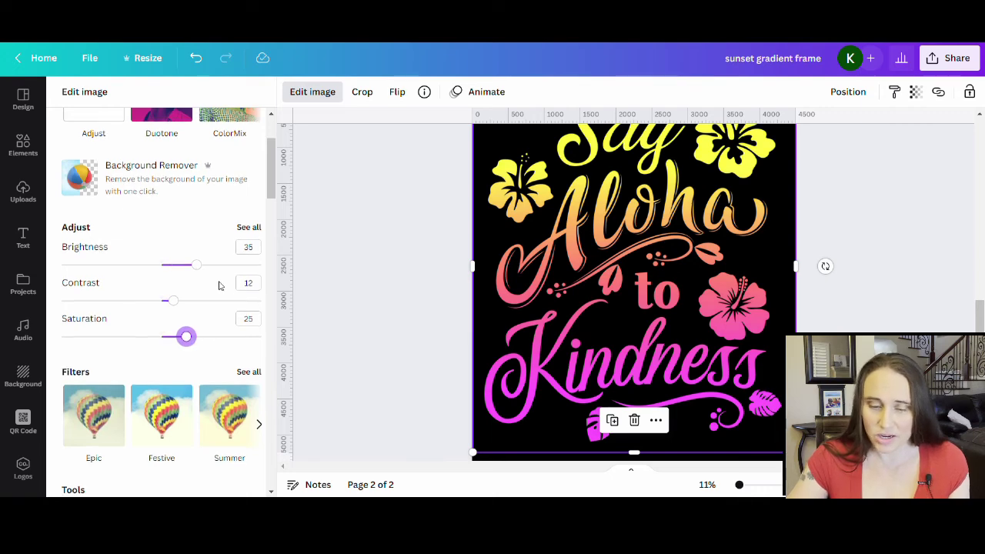
# Find the full set of ColorMix effects for the artwork and try the Arctic variant on it.
pyautogui.scroll(-3, 215, 265)
pyautogui.scroll(-8, 211, 246)
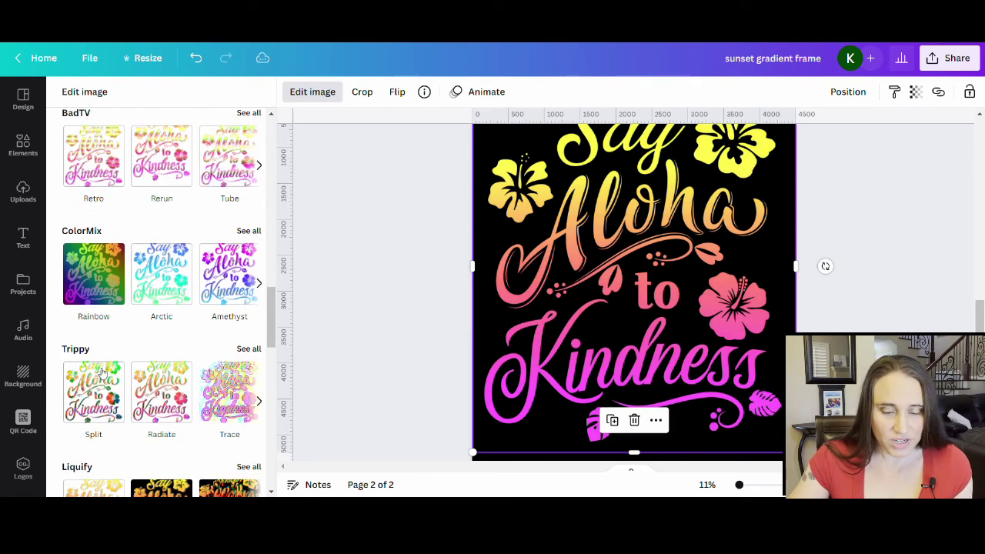
pyautogui.scroll(-3, 99, 319)
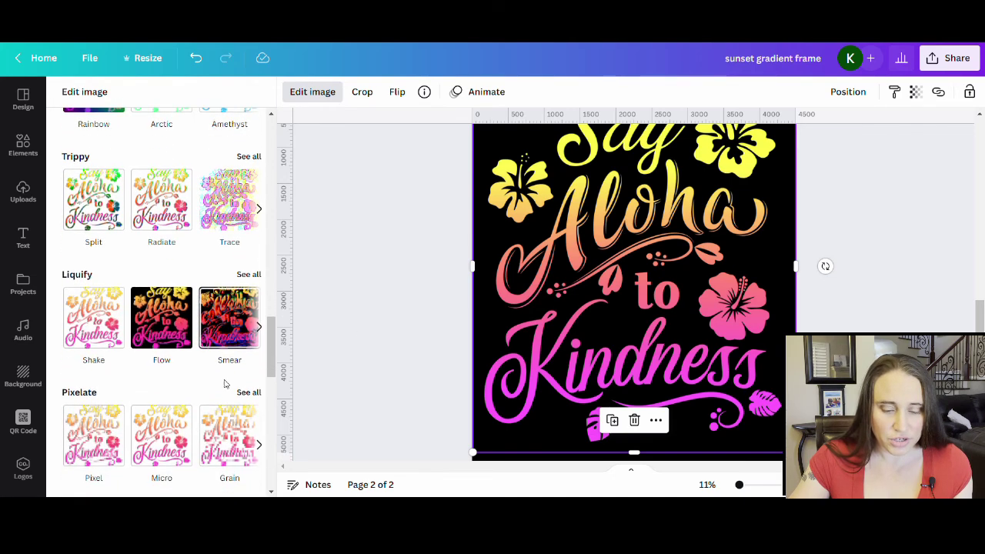
pyautogui.scroll(3, 162, 320)
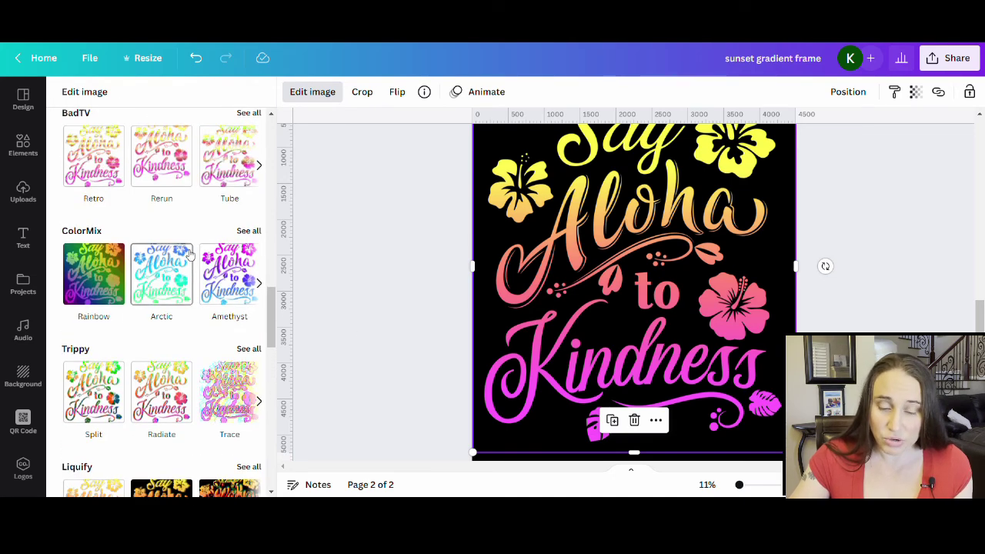
pyautogui.click(249, 231)
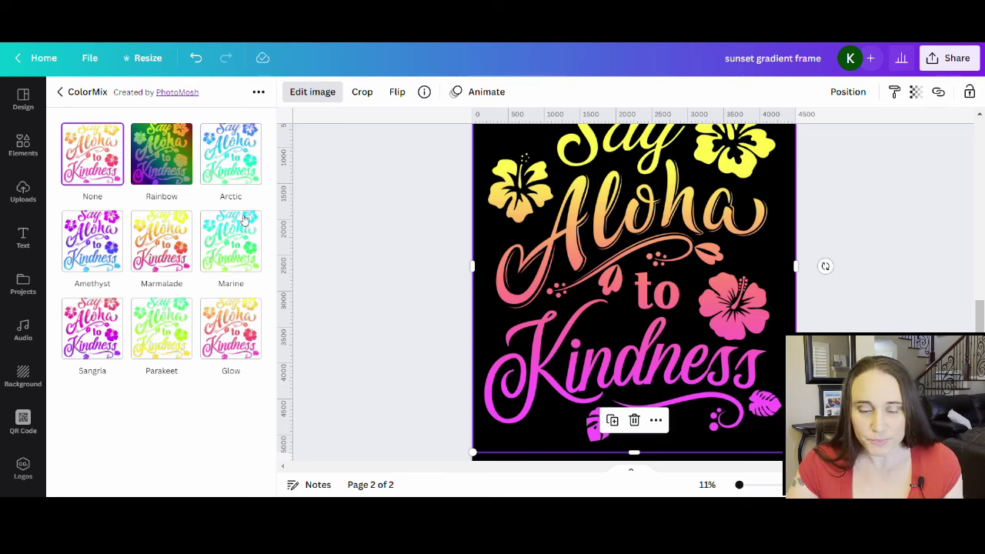
pyautogui.click(231, 165)
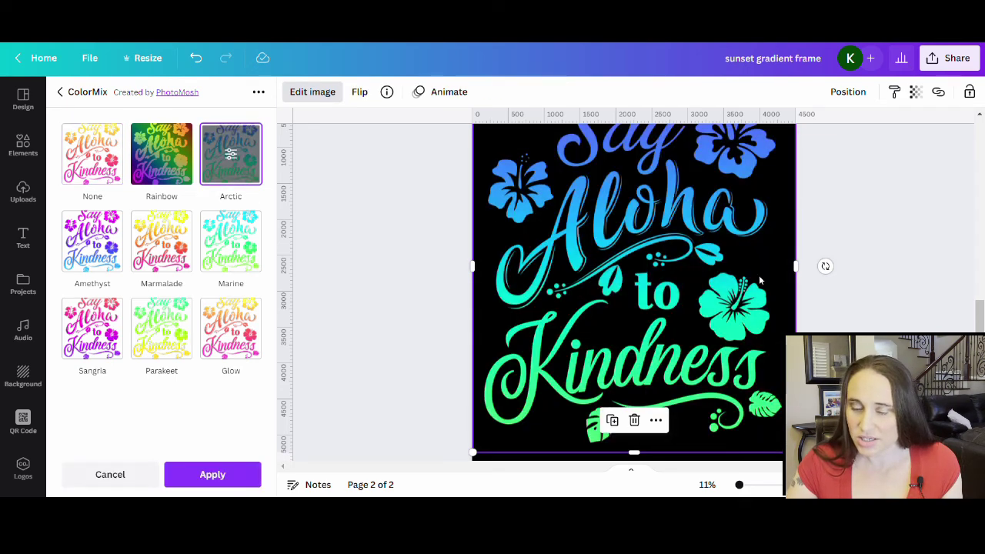
pyautogui.scroll(3, 717, 271)
pyautogui.scroll(-3, 717, 271)
pyautogui.scroll(-2, 824, 209)
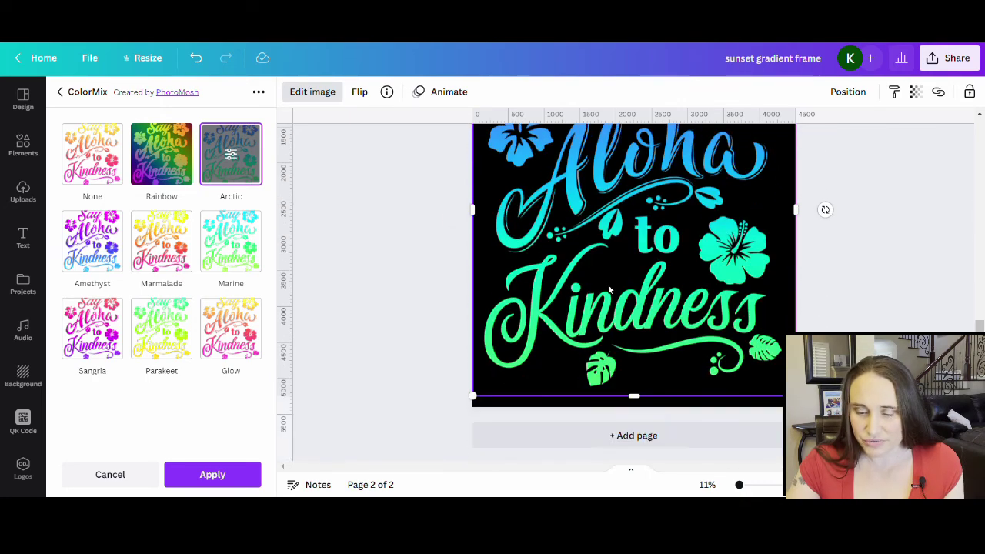
# Try the Amethyst, Marine and Marmalade ColorMix variants on the artwork, and reset the effect to None.
pyautogui.click(94, 243)
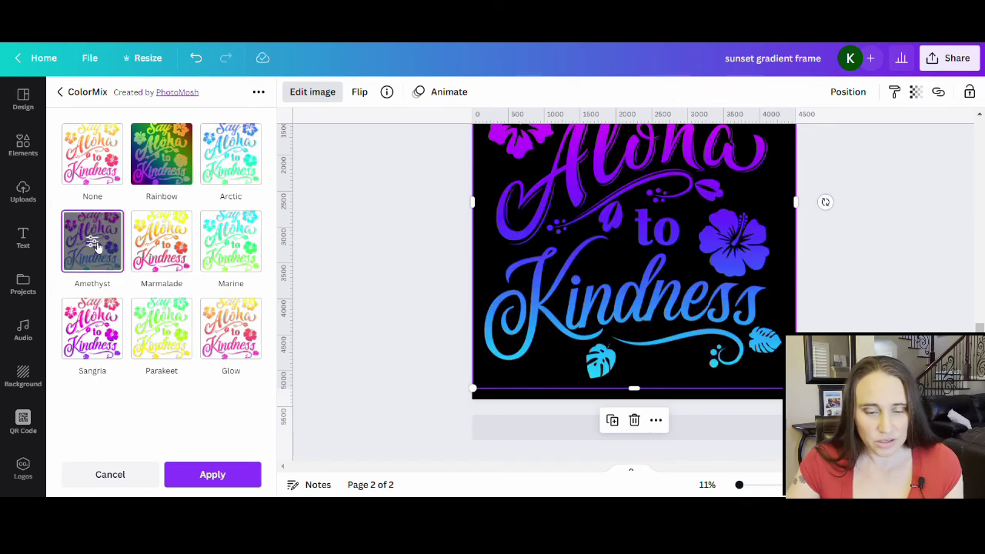
pyautogui.scroll(3, 612, 257)
pyautogui.scroll(-2, 824, 274)
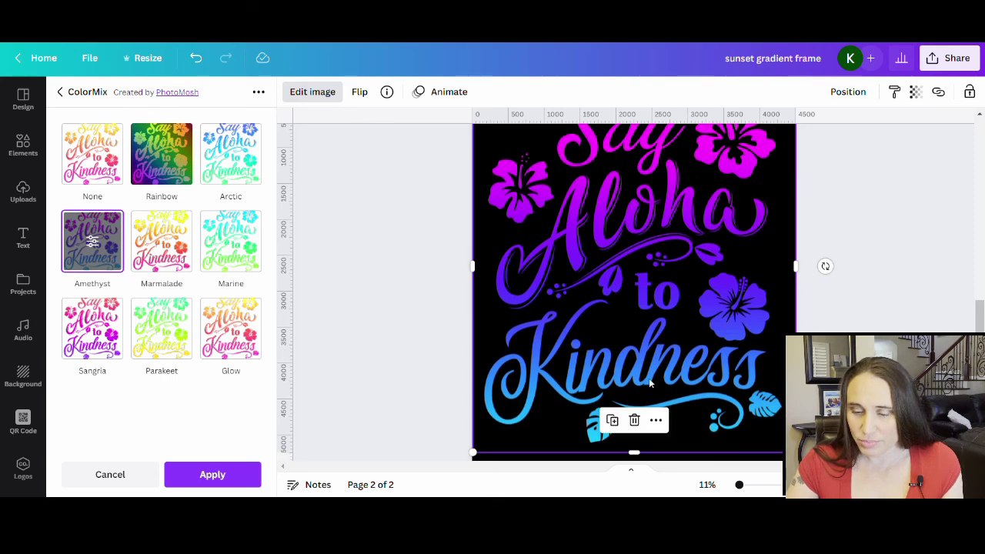
pyautogui.click(233, 223)
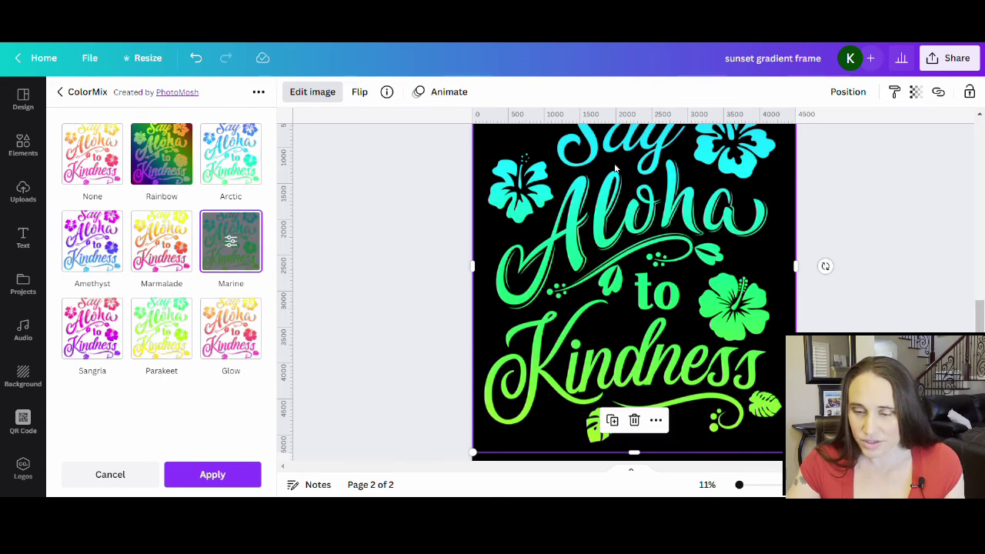
pyautogui.scroll(-2, 623, 165)
pyautogui.click(161, 241)
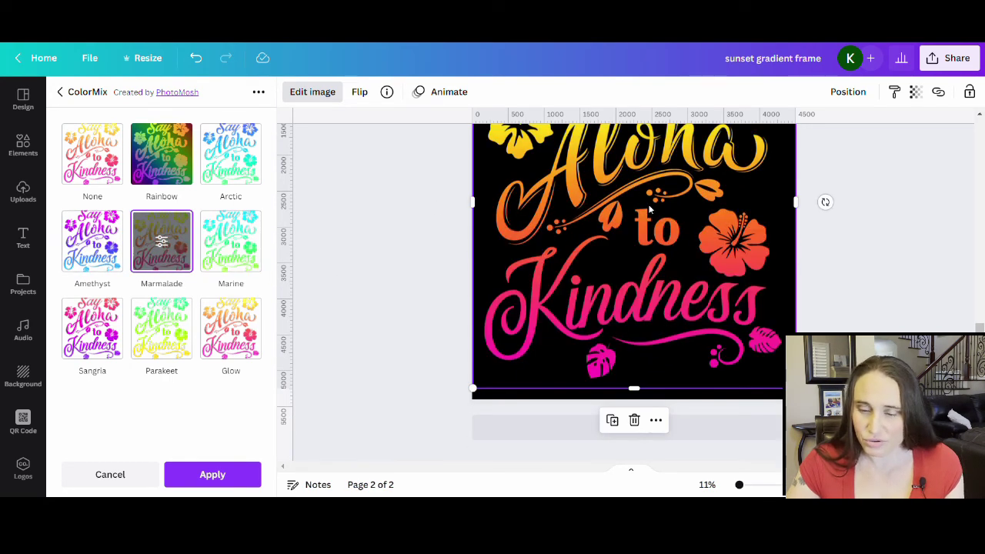
pyautogui.scroll(3, 649, 209)
pyautogui.scroll(-1, 649, 208)
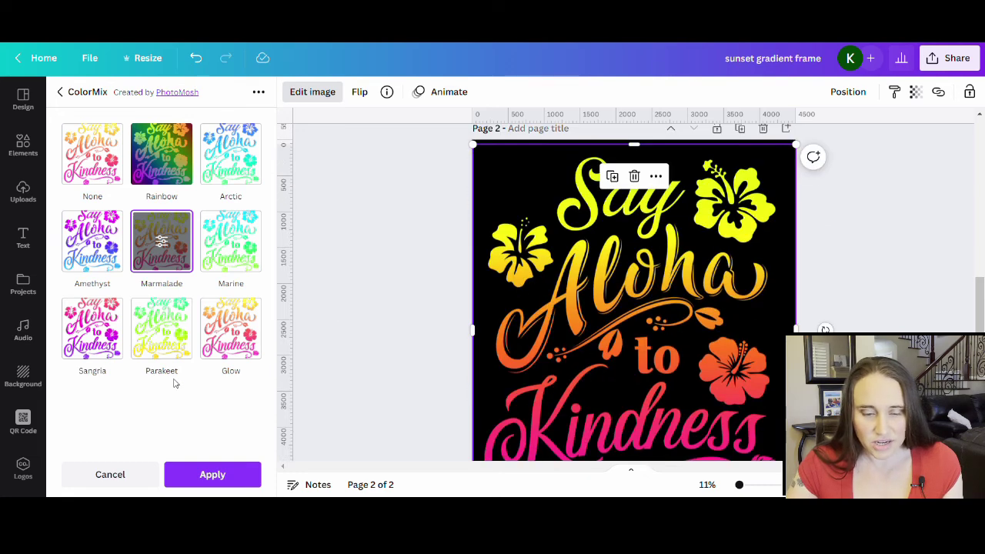
pyautogui.click(81, 158)
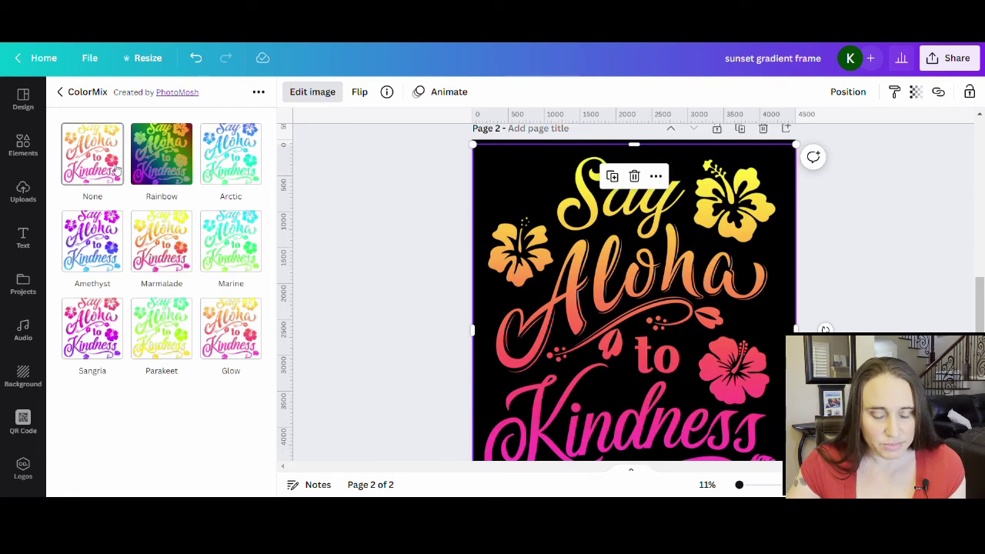
# Open the full set of Photogenic effects for the artwork and look through the filter groups from Natural to Color Pop.
pyautogui.click(60, 92)
pyautogui.scroll(-5, 176, 208)
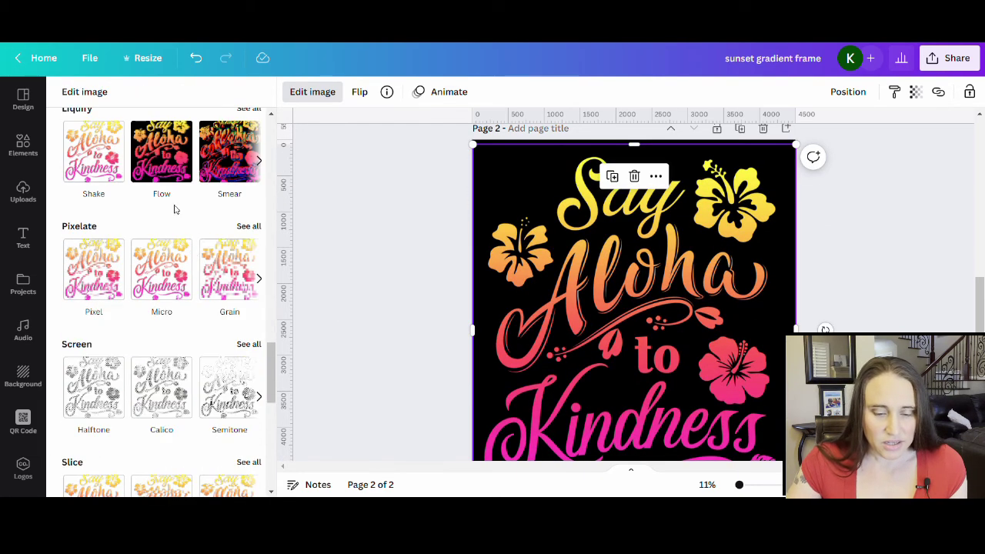
pyautogui.scroll(-1, 161, 270)
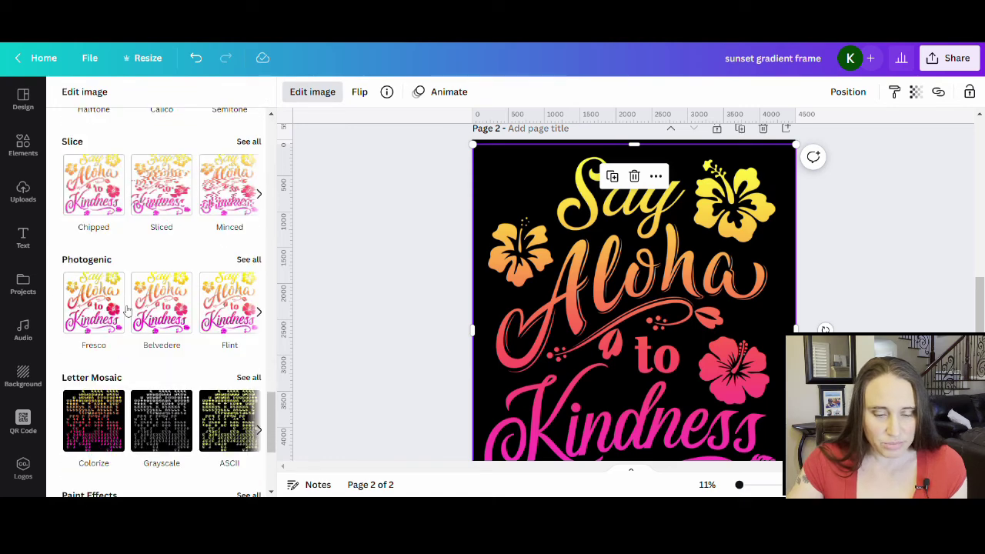
pyautogui.click(248, 261)
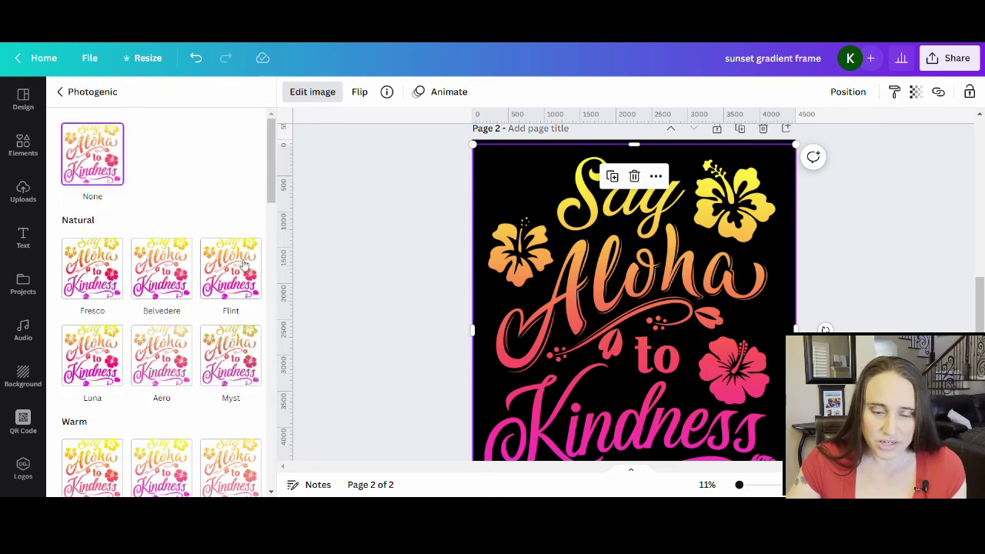
pyautogui.scroll(-3, 192, 231)
pyautogui.scroll(-5, 170, 241)
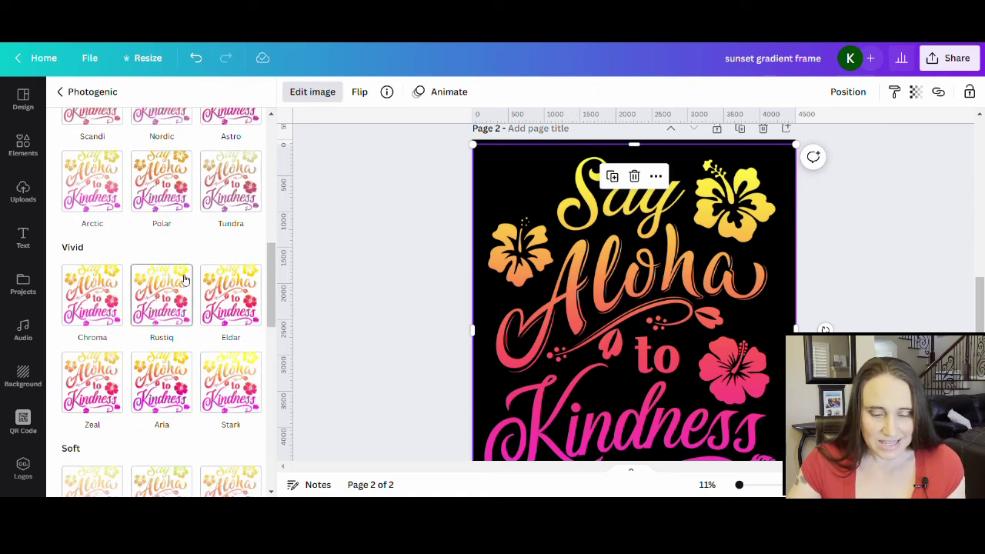
pyautogui.scroll(-1, 195, 323)
pyautogui.scroll(-4, 195, 324)
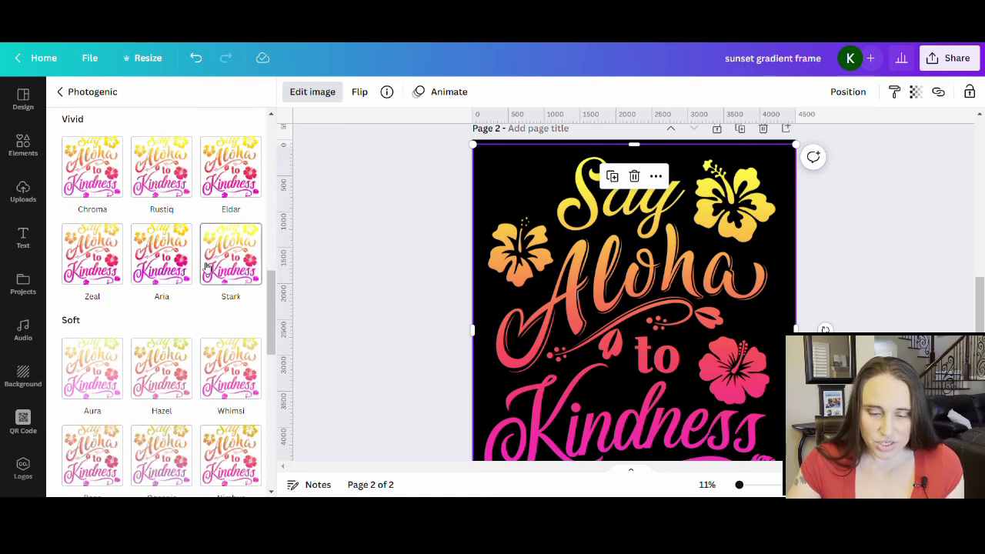
pyautogui.scroll(-1, 213, 315)
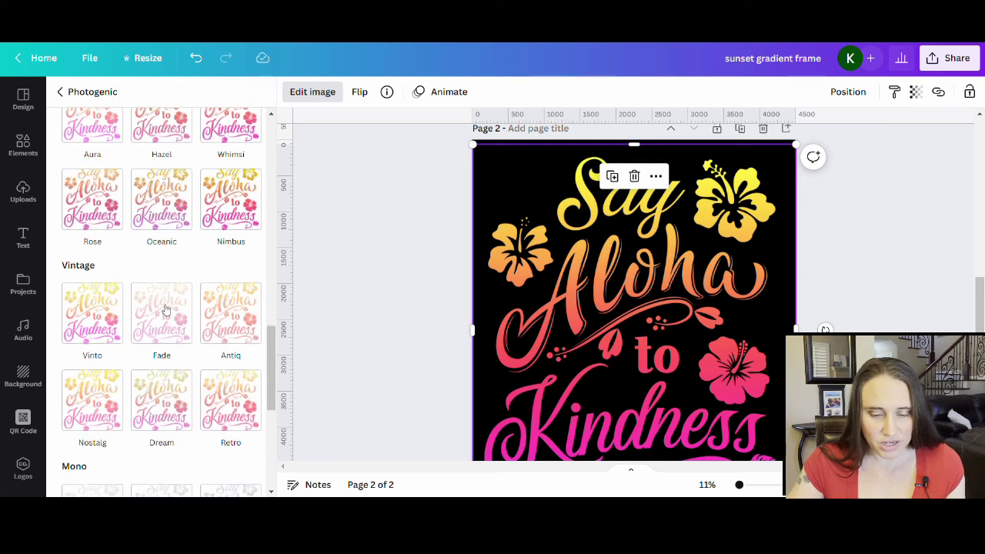
pyautogui.scroll(-3, 165, 304)
pyautogui.scroll(-3, 172, 299)
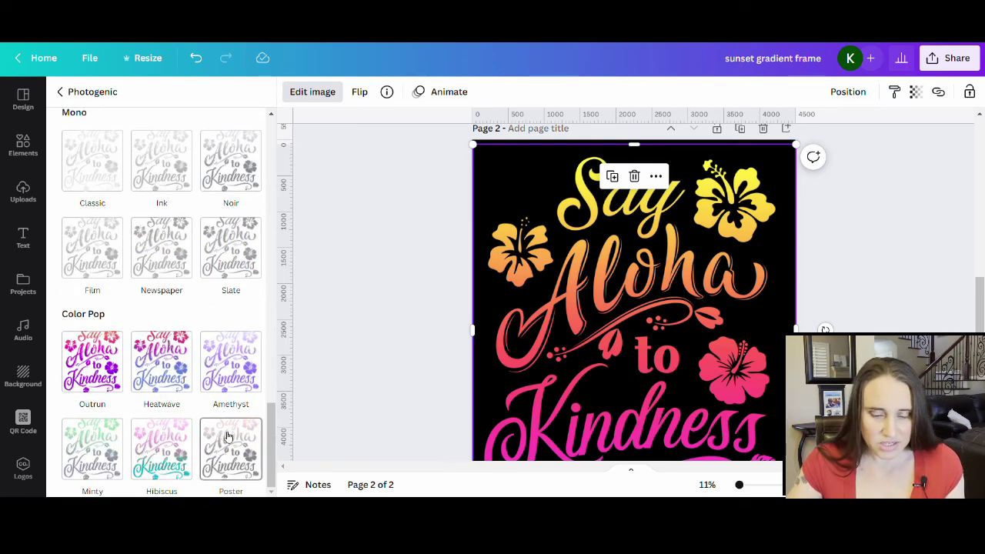
pyautogui.scroll(3, 194, 379)
pyautogui.scroll(3, 193, 380)
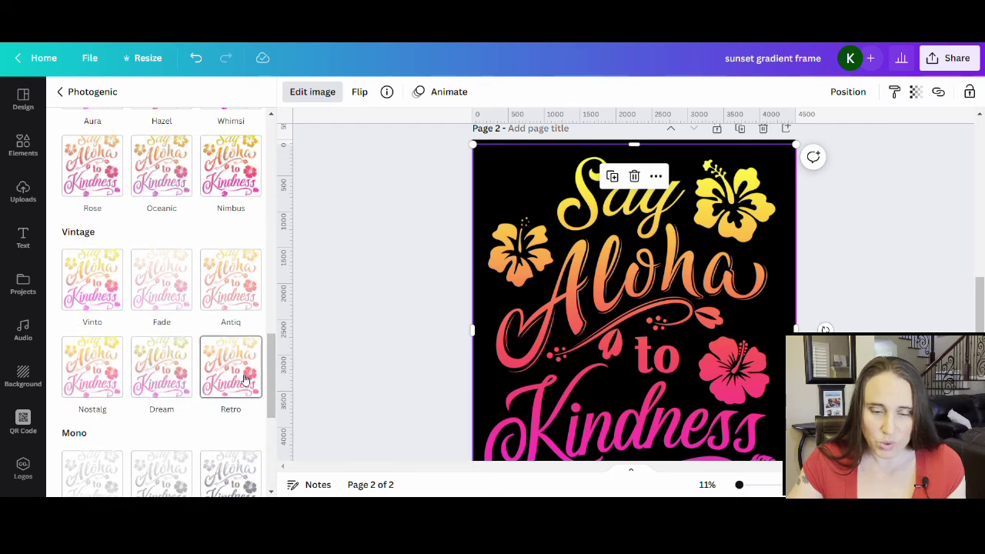
# Try the Photogenic filters Fade, Antiq and Stark on the artwork.
pyautogui.click(187, 361)
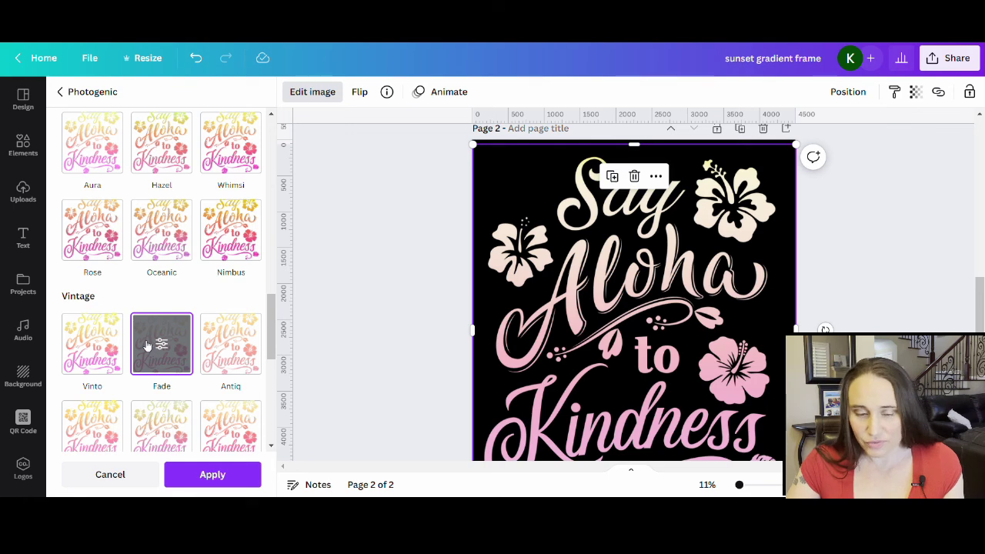
pyautogui.scroll(-3, 699, 387)
pyautogui.scroll(3, 698, 387)
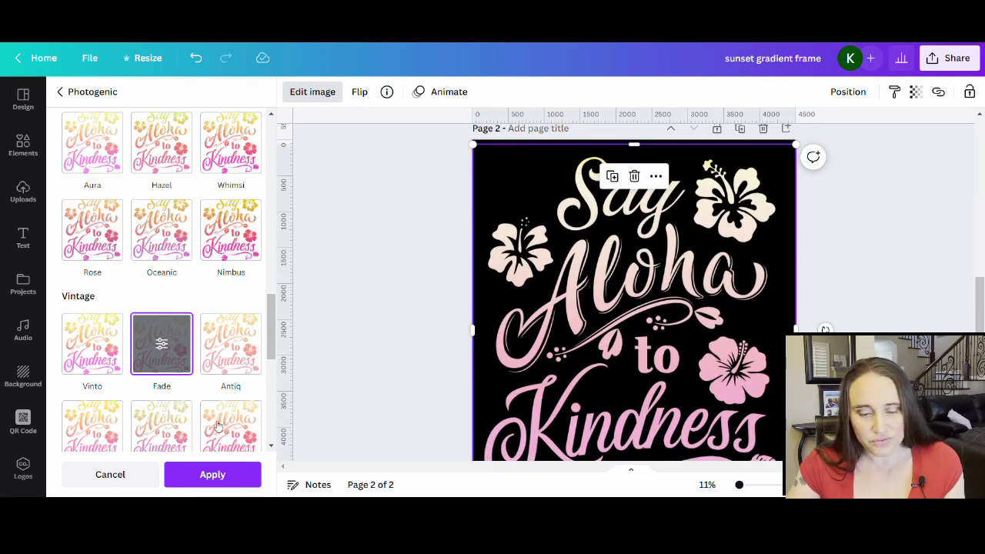
pyautogui.scroll(-3, 171, 332)
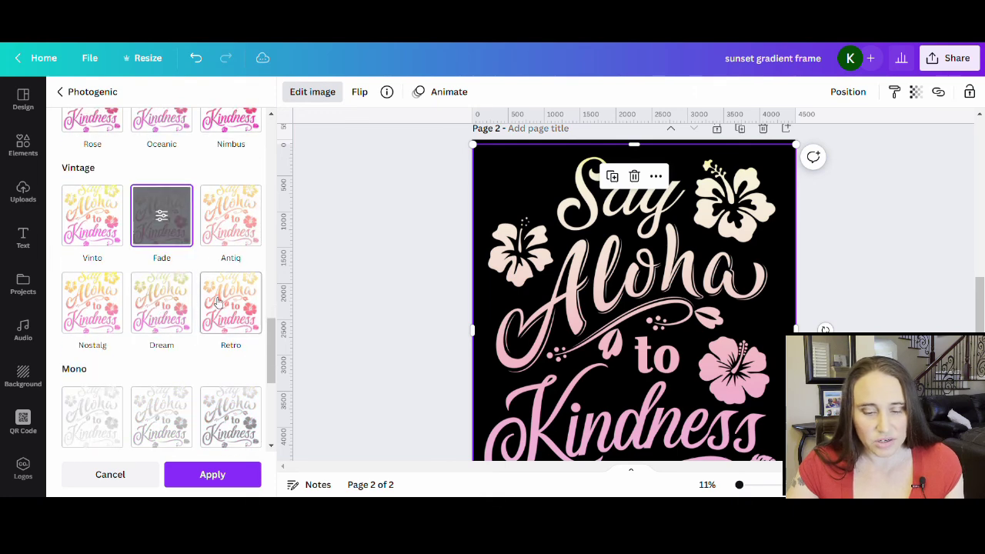
pyautogui.click(231, 215)
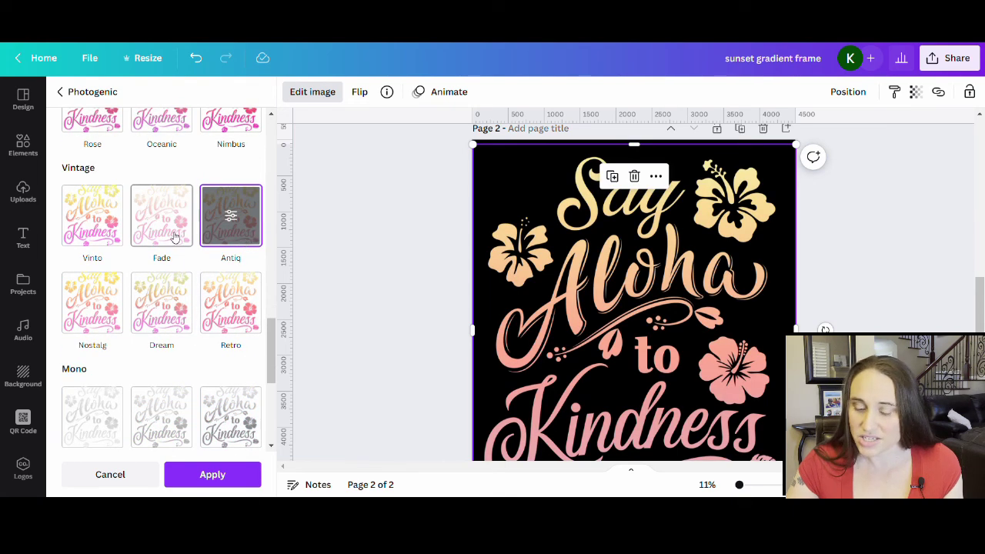
pyautogui.scroll(5, 176, 237)
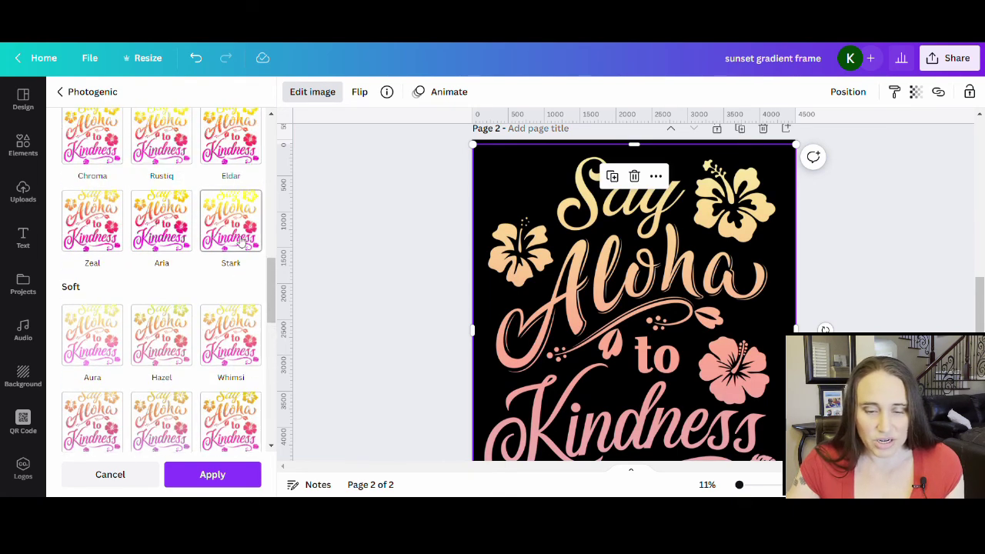
pyautogui.click(242, 240)
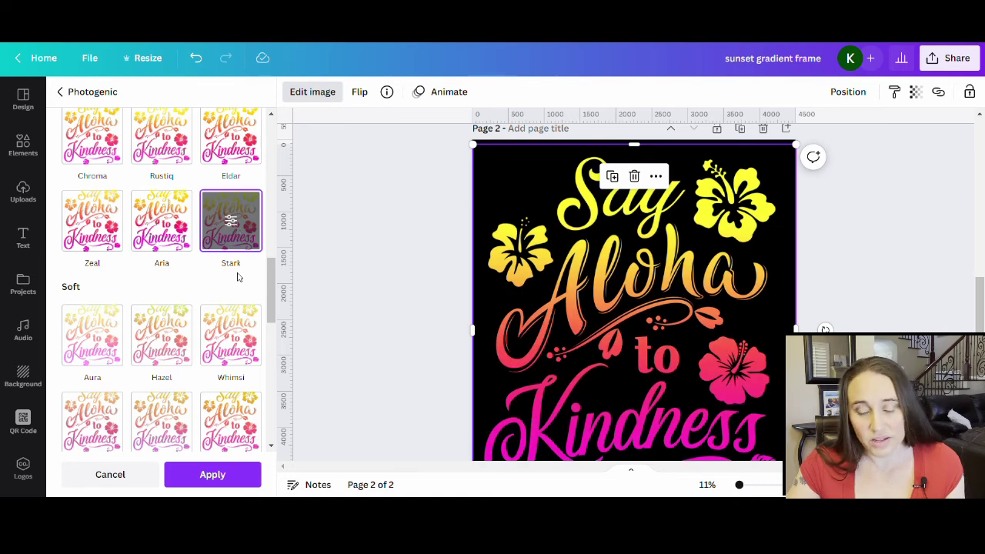
# Try the Capri, Latte, Bali and Myst filters on the artwork, and reset the Photogenic effect to None.
pyautogui.scroll(5, 238, 277)
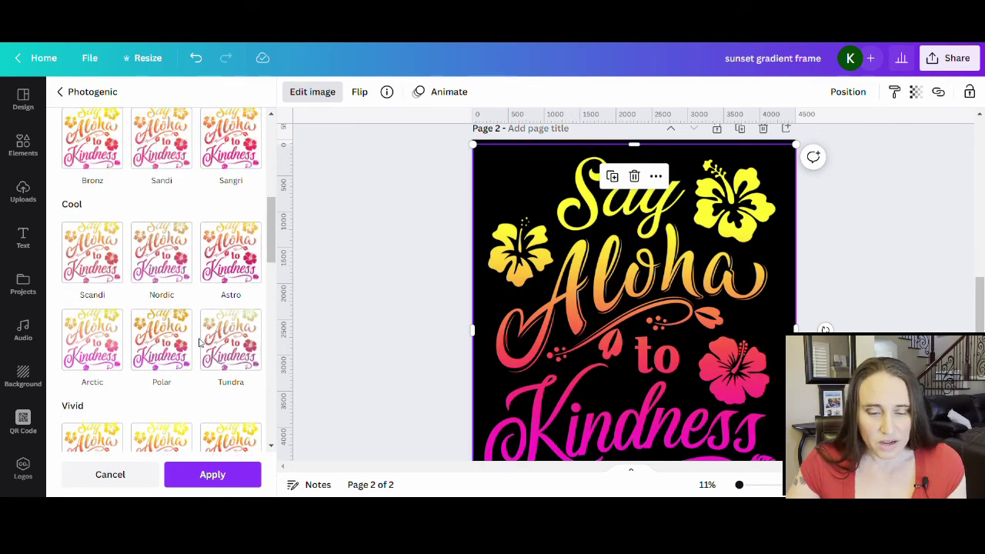
pyautogui.scroll(5, 197, 344)
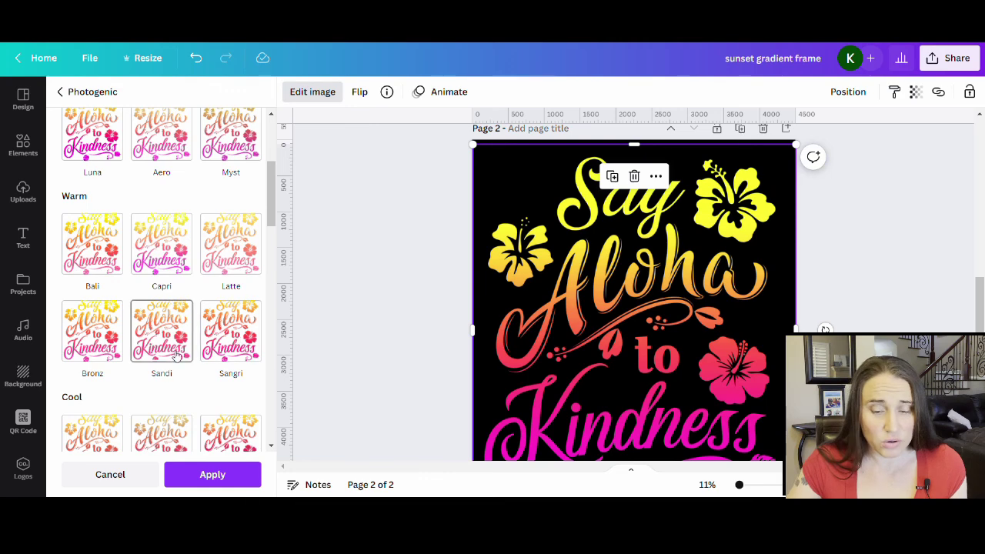
pyautogui.click(177, 256)
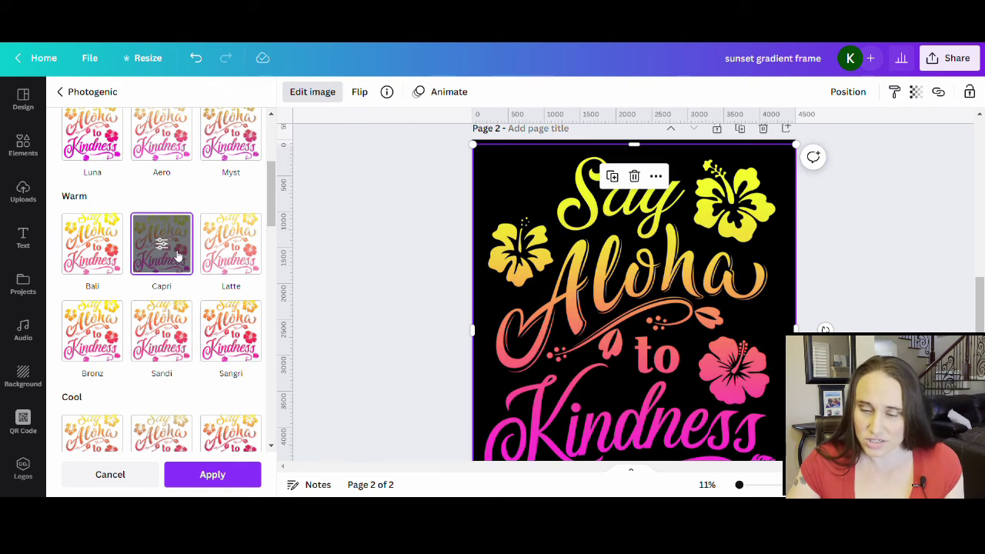
pyautogui.click(255, 252)
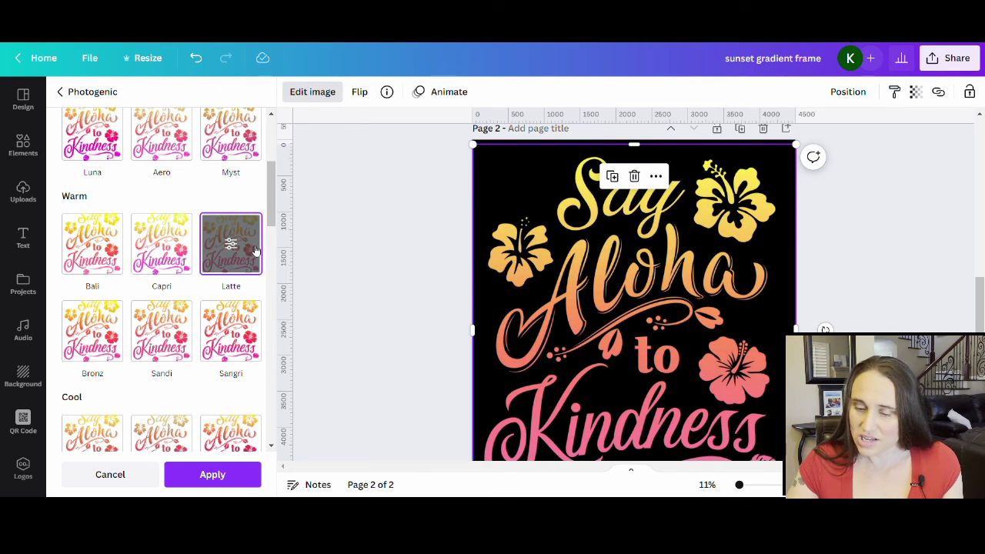
pyautogui.click(107, 243)
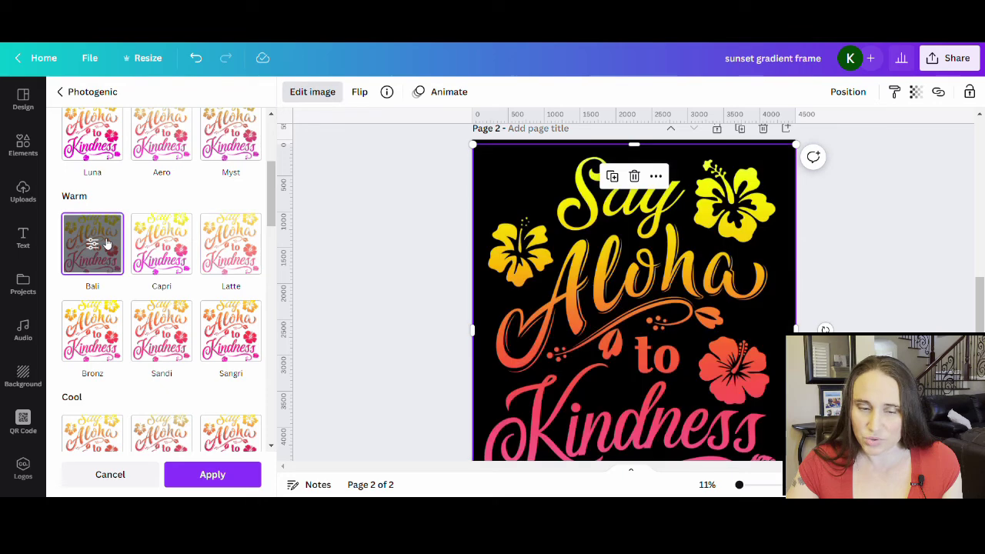
pyautogui.click(219, 145)
pyautogui.scroll(3, 207, 200)
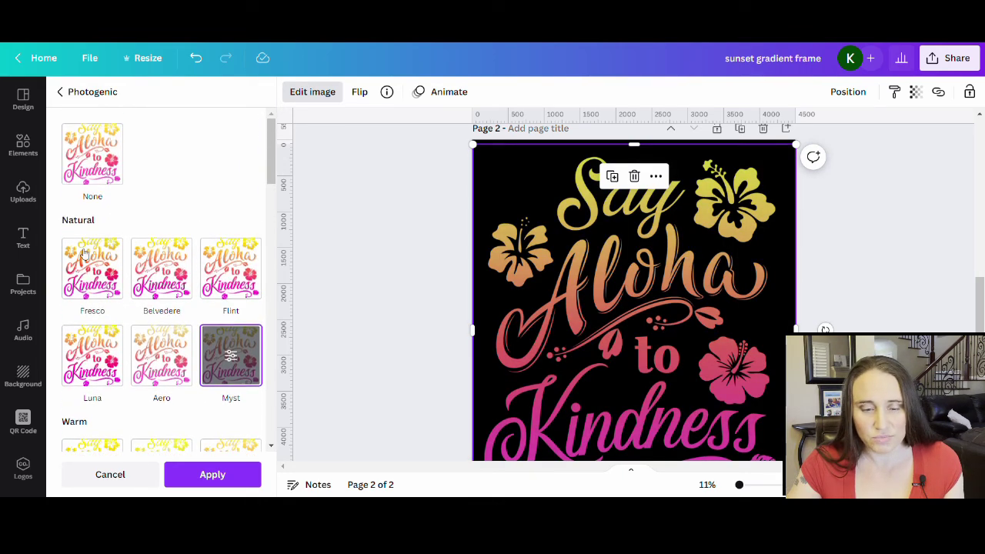
pyautogui.click(93, 161)
pyautogui.click(98, 95)
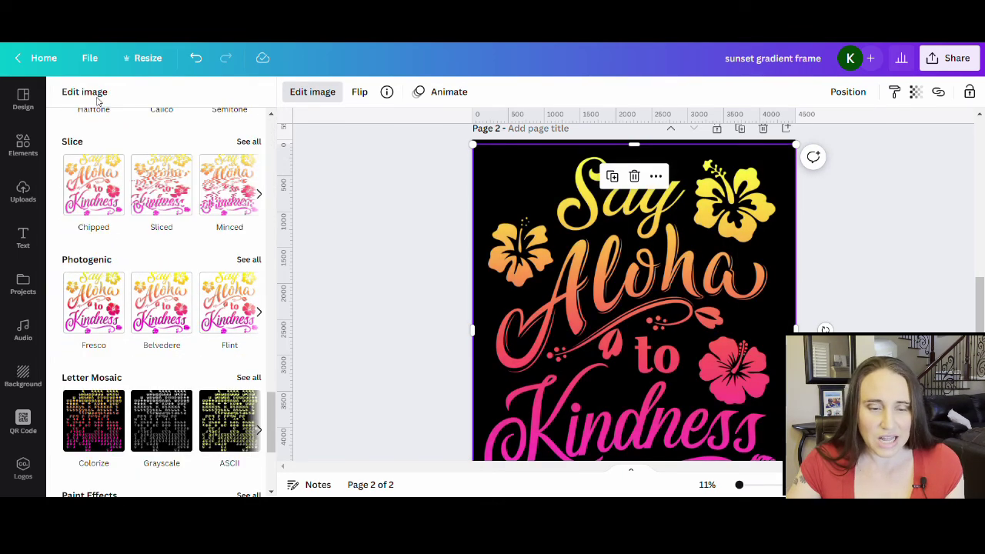
# Deselect the artwork and review the gradient design on page 2 from top to bottom.
pyautogui.click(346, 282)
pyautogui.click(831, 287)
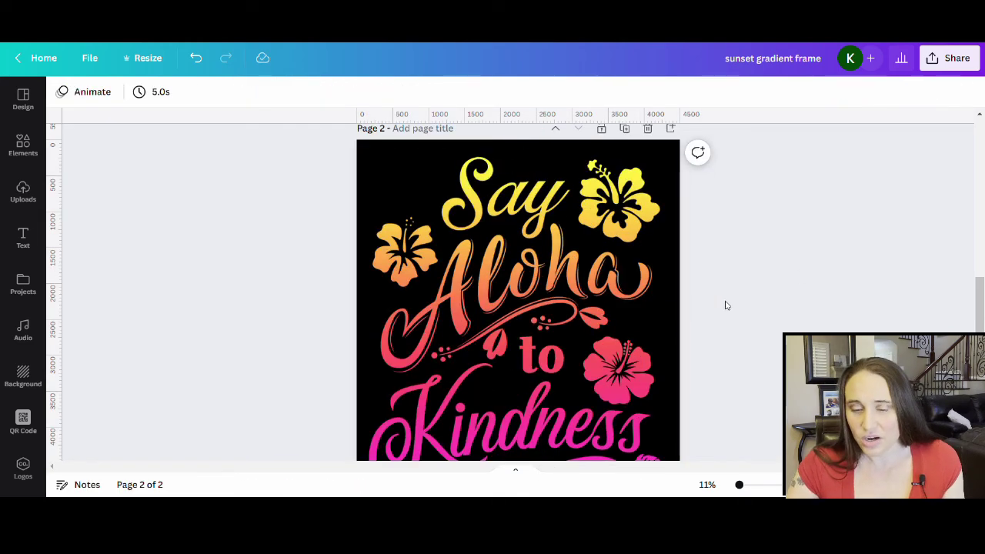
pyautogui.scroll(-3, 734, 305)
pyautogui.scroll(5, 763, 308)
pyautogui.scroll(-3, 762, 308)
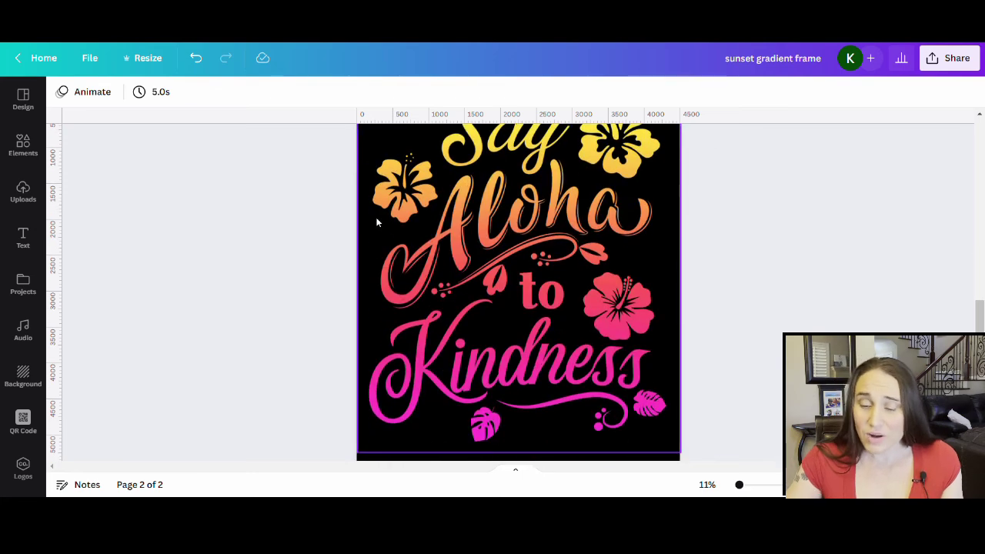
pyautogui.scroll(1, 696, 320)
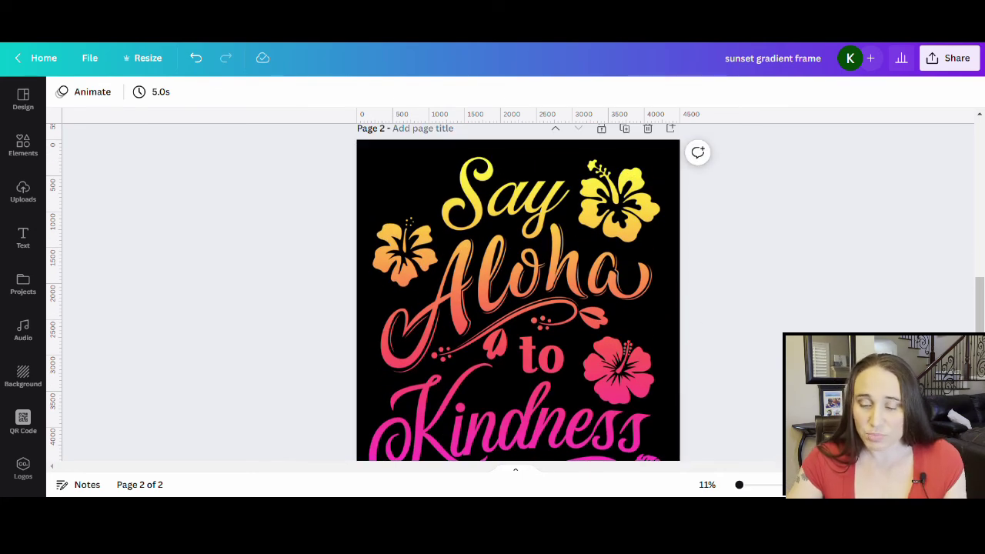
pyautogui.scroll(2, 608, 312)
pyautogui.scroll(-2, 594, 297)
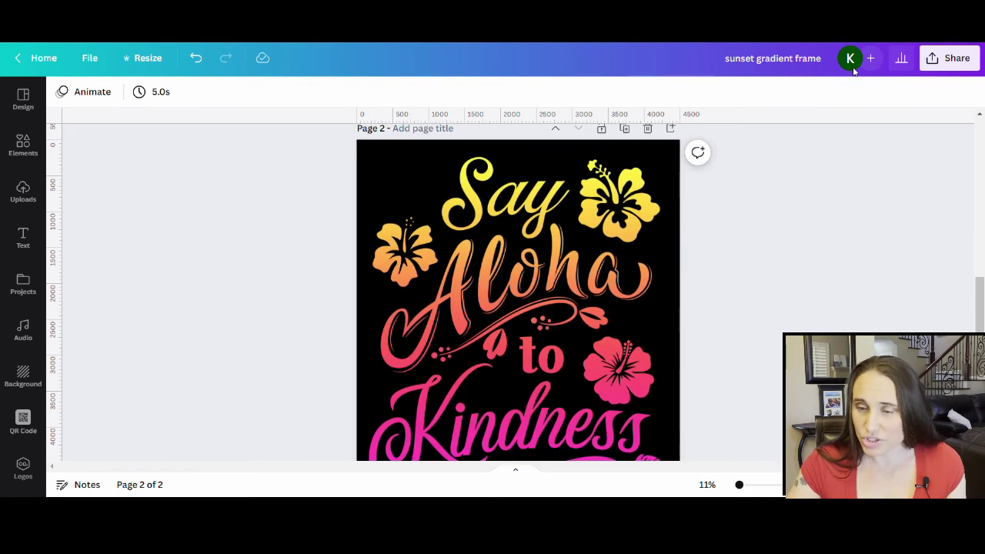
# Rename the design as "say aloha to kindness gradient".
pyautogui.click(824, 61)
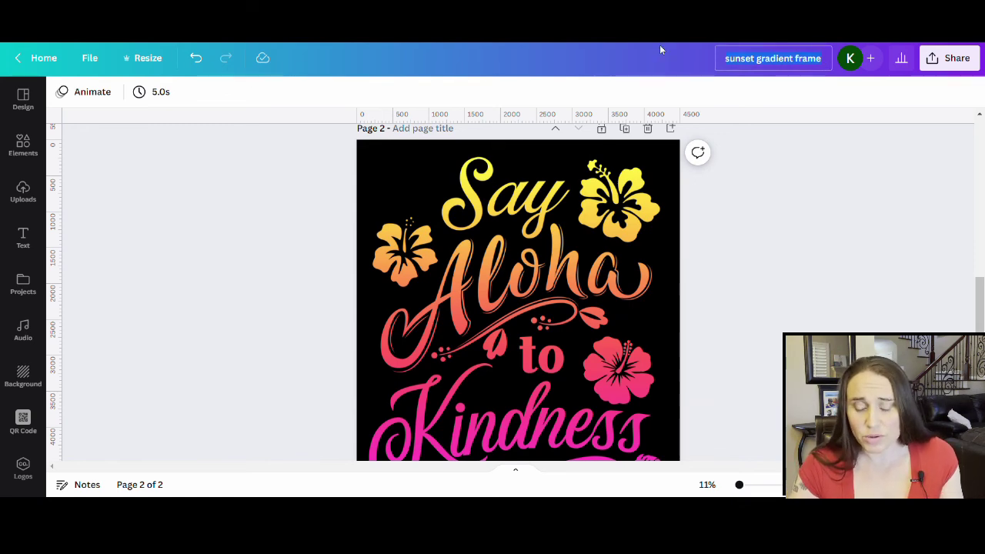
pyautogui.write('sa')
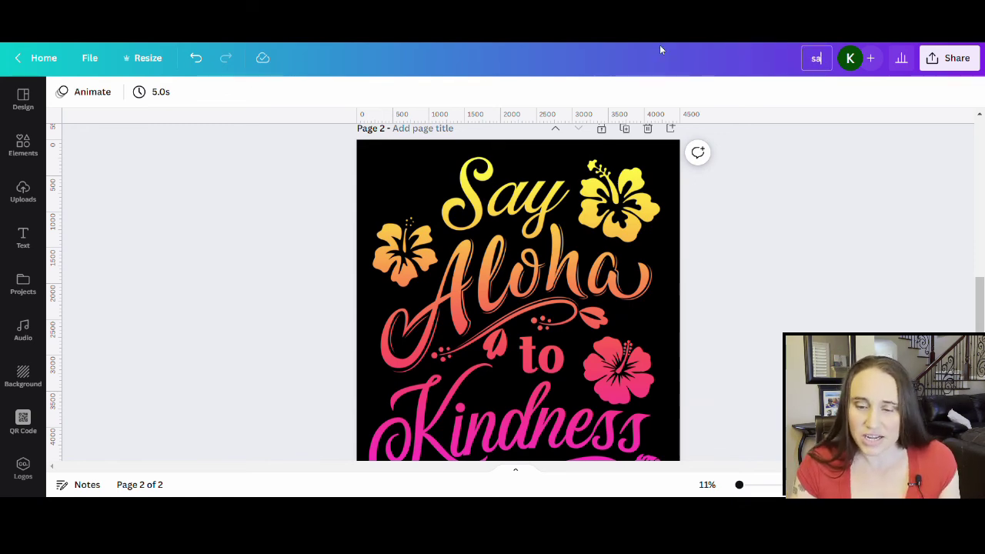
pyautogui.write('y aloha')
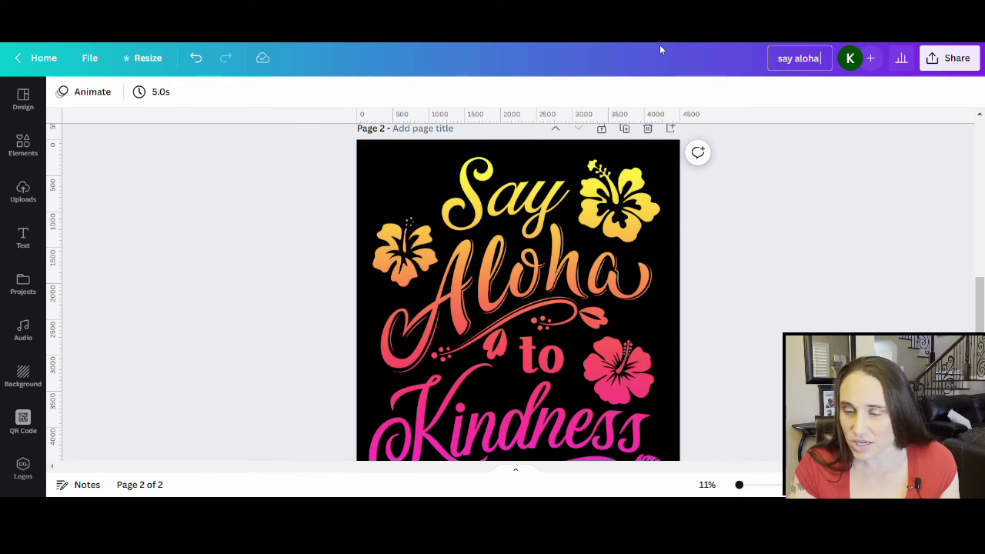
pyautogui.write(' to kindness')
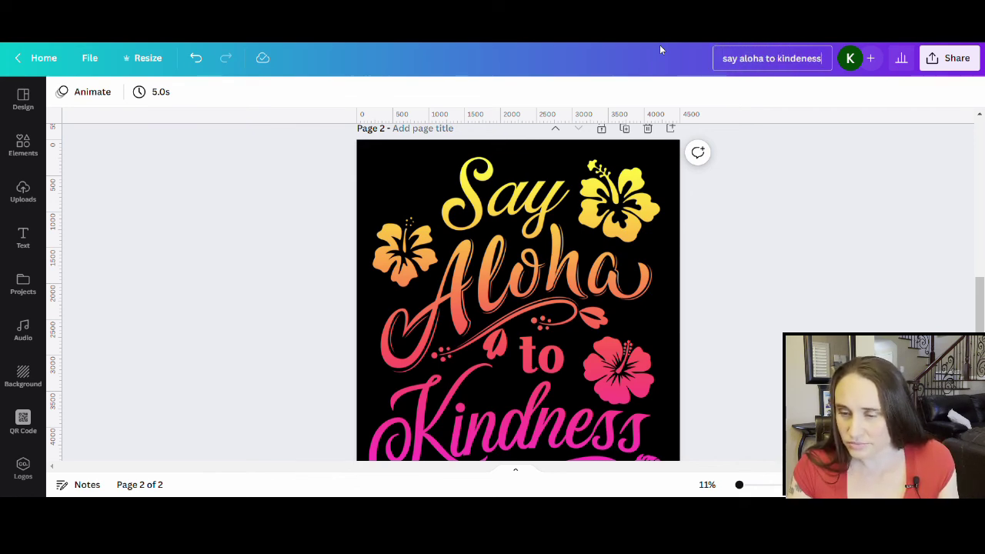
pyautogui.press('BackSpace')
pyautogui.press('BackSpace')
pyautogui.press('BackSpace')
pyautogui.press('BackSpace')
pyautogui.press('BackSpace')
pyautogui.write('dne')
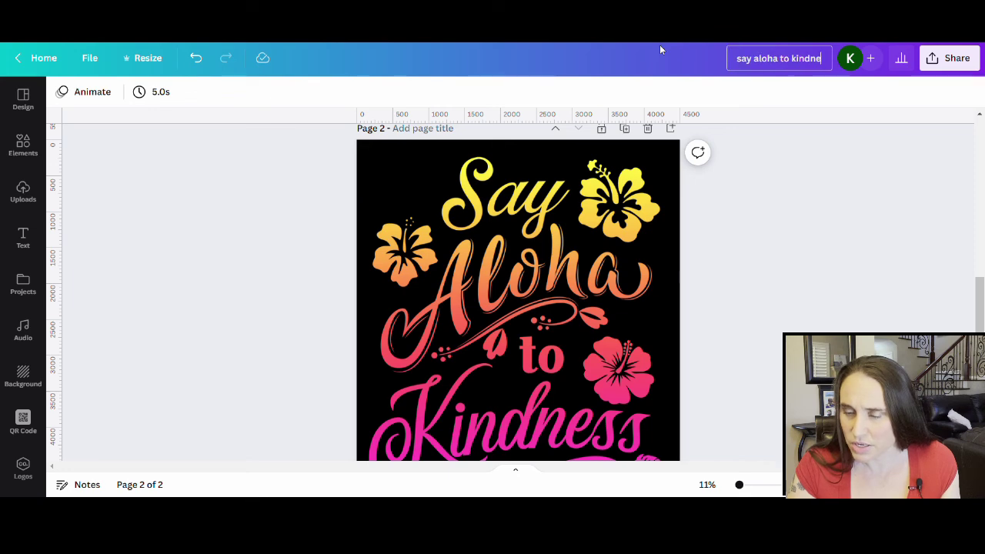
pyautogui.write('ss g')
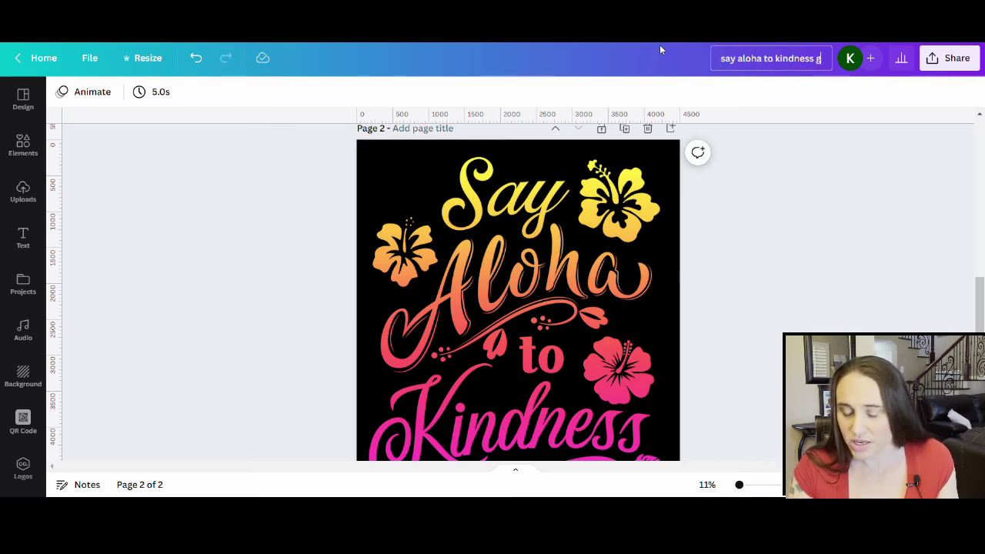
pyautogui.write('radient')
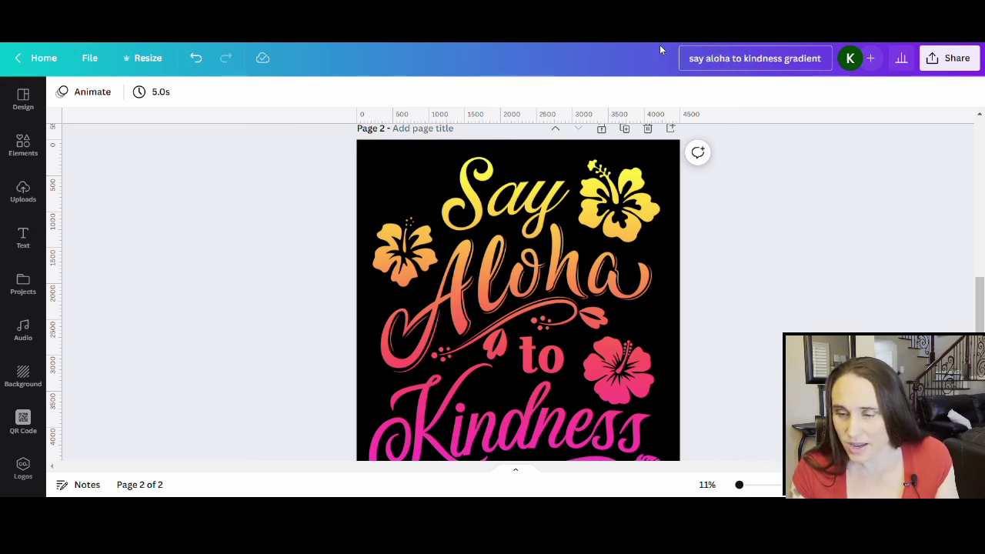
pyautogui.click(819, 285)
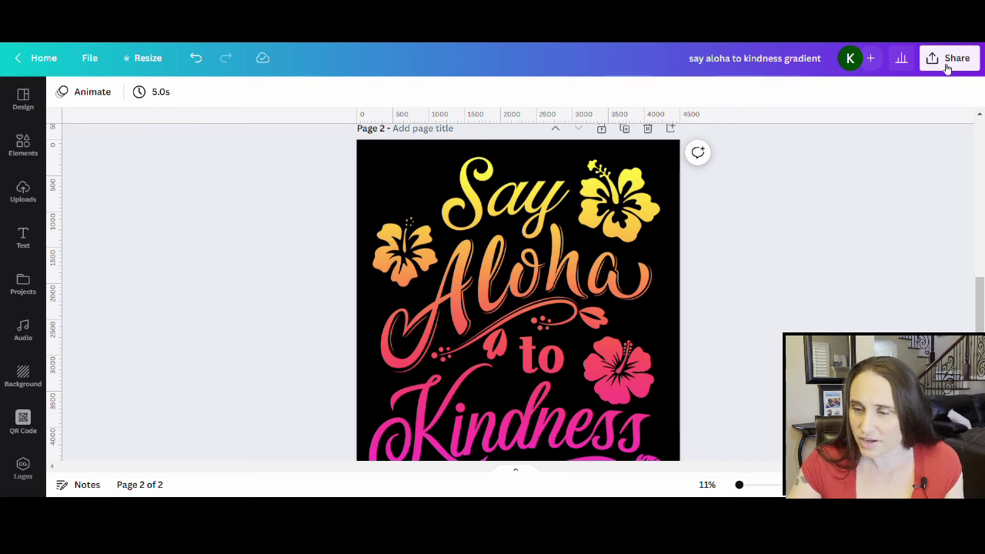
# Download only page 2 as a PNG at size 1 with a transparent background.
pyautogui.click(947, 64)
pyautogui.click(761, 365)
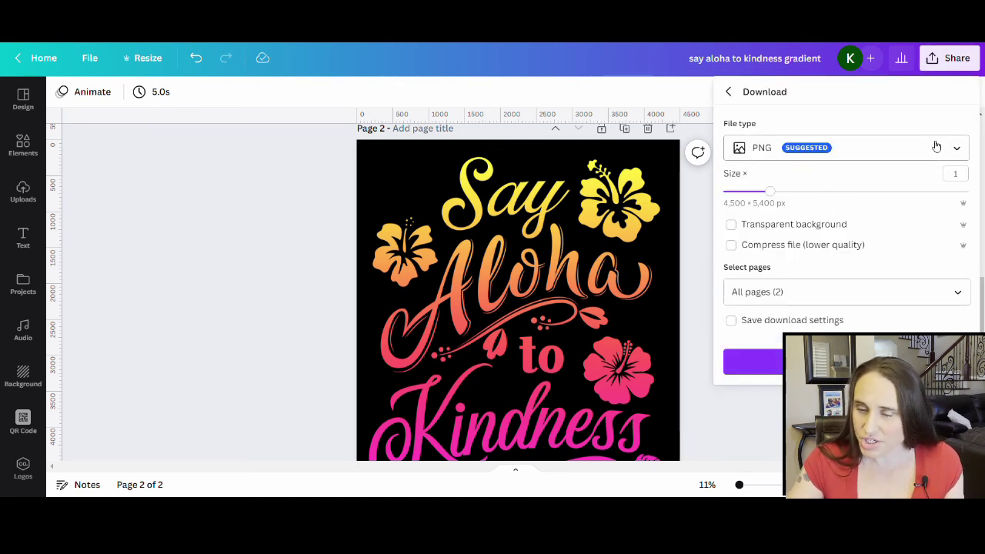
pyautogui.click(839, 231)
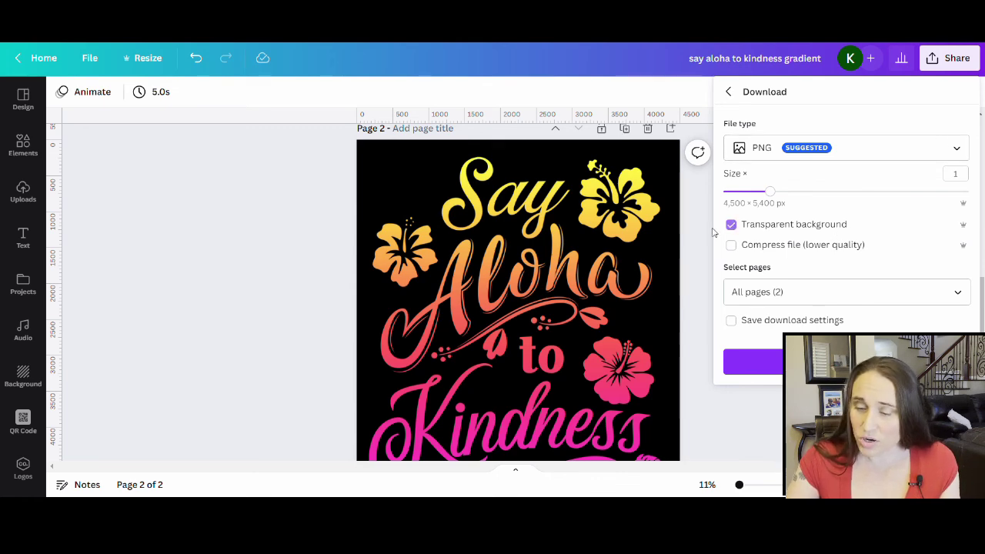
pyautogui.click(958, 293)
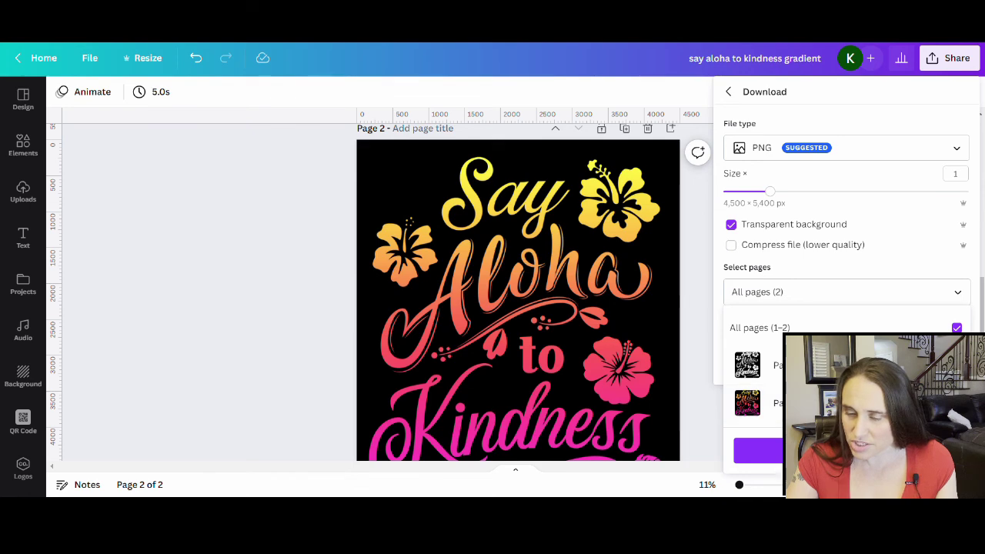
pyautogui.click(793, 327)
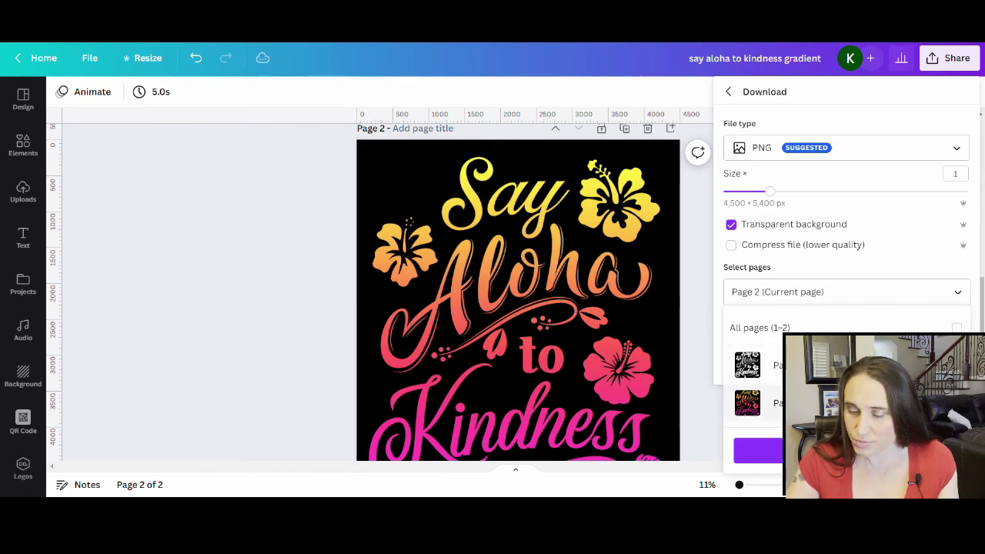
pyautogui.click(800, 296)
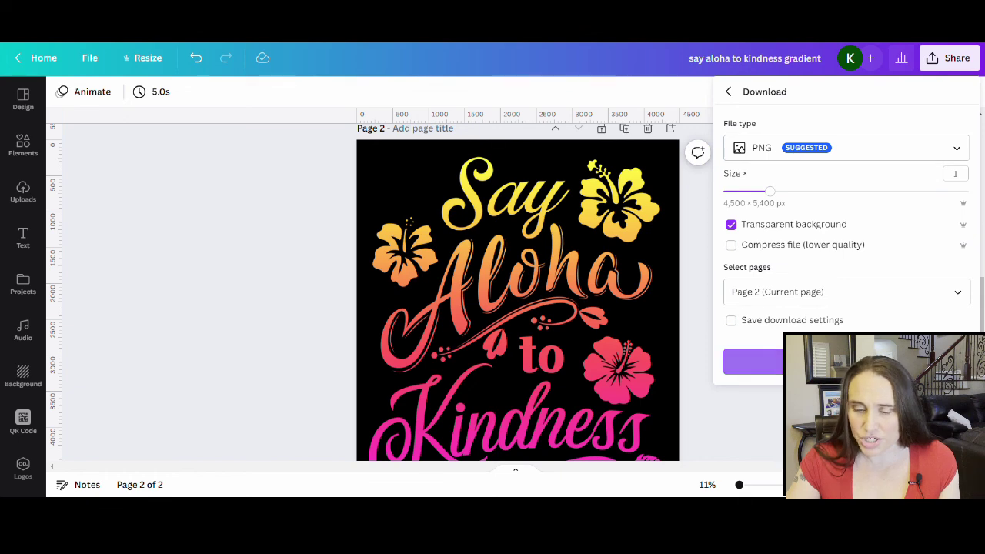
pyautogui.click(758, 362)
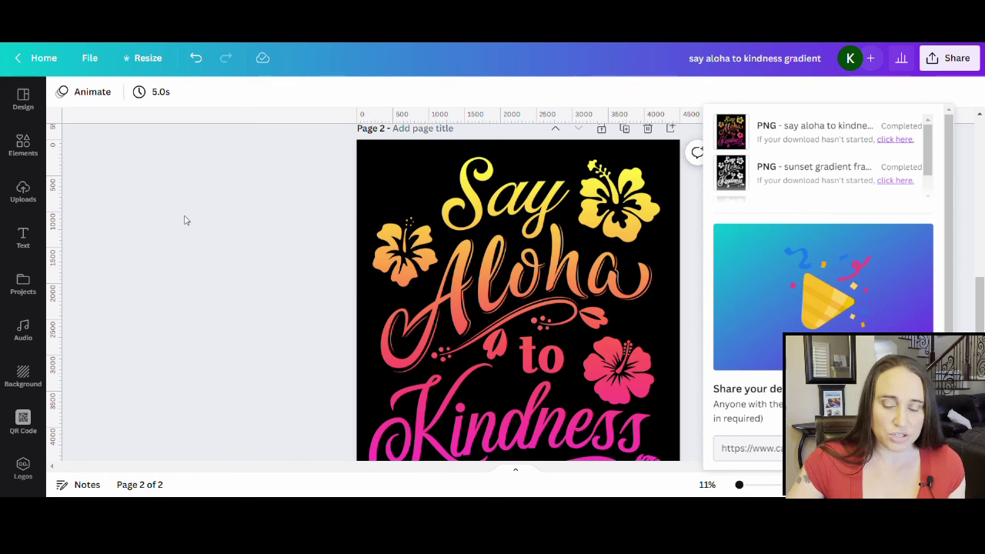
pyautogui.click(209, 273)
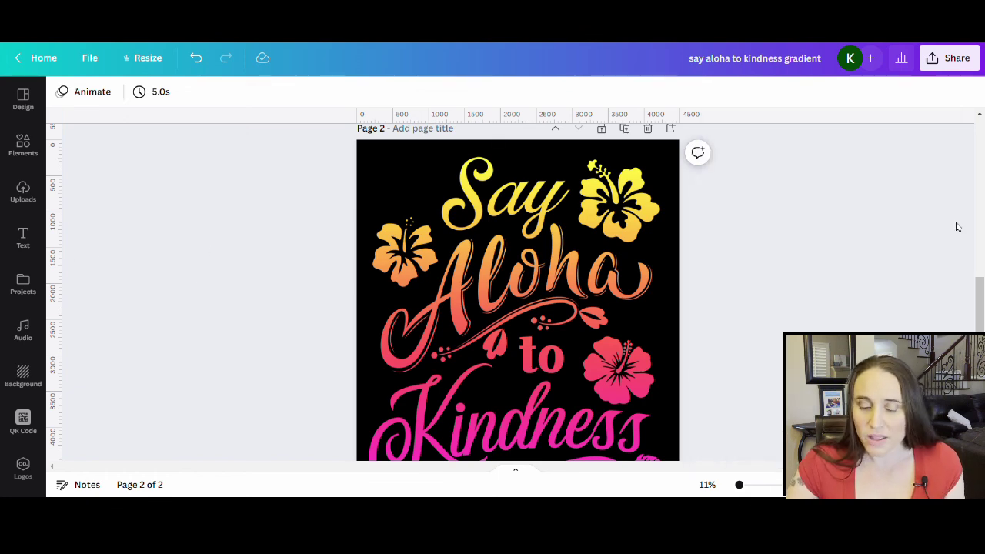